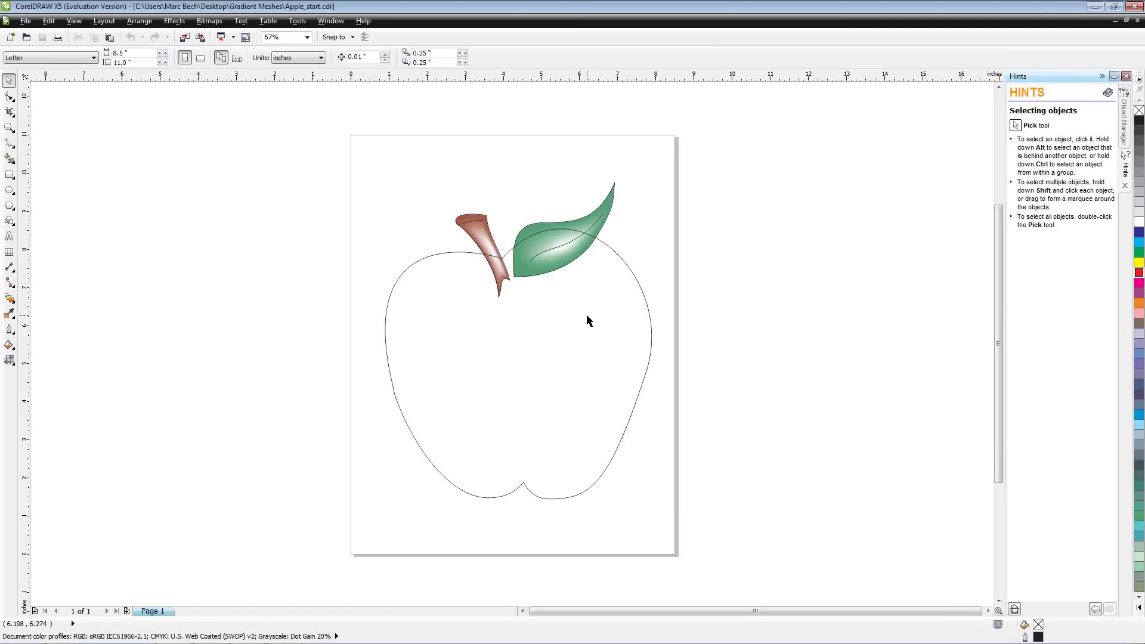
Step: Apply a 2 by 2 mesh fill to the apple outline and colour its lower-left patch dark red
{"action": "key", "text": "Tab"}
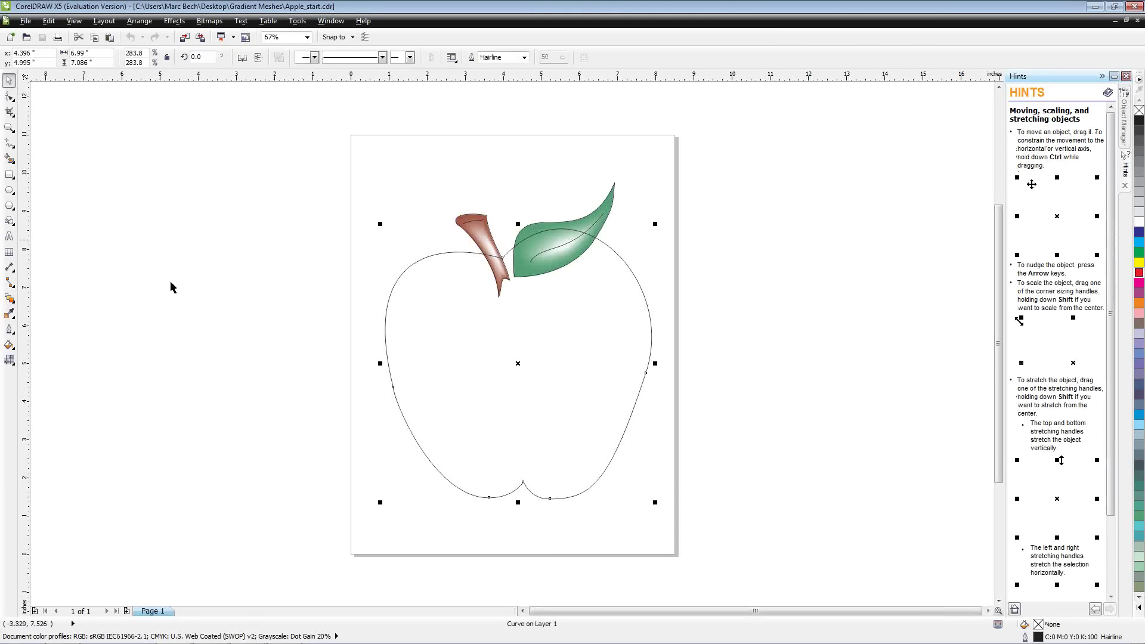
{"action": "left_click", "coordinate": [11, 364]}
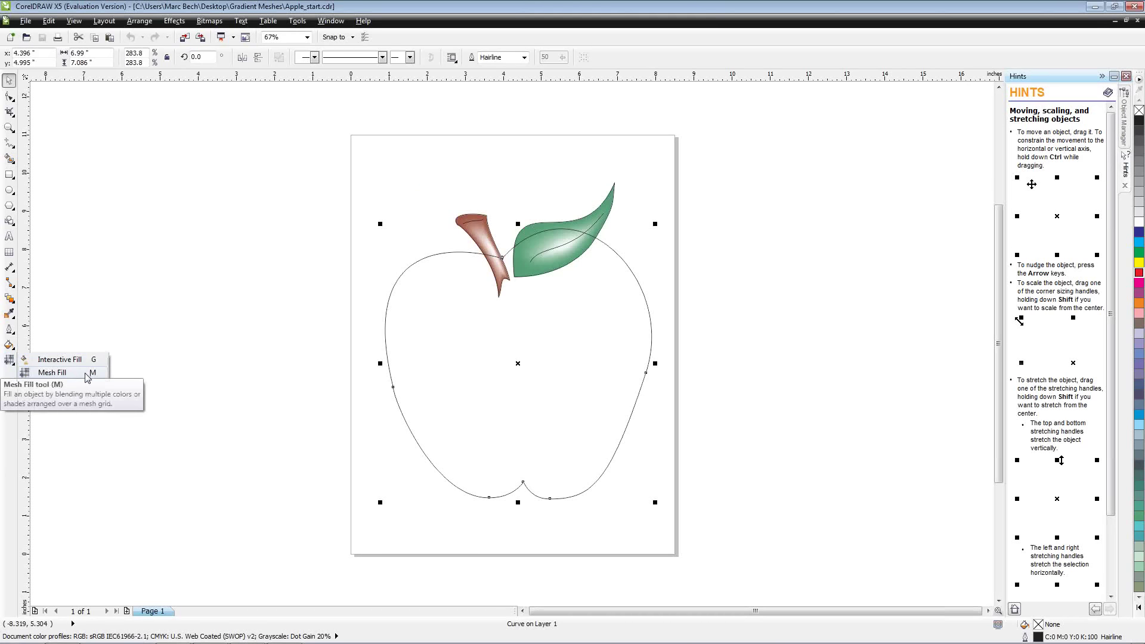
{"action": "left_click", "coordinate": [87, 374]}
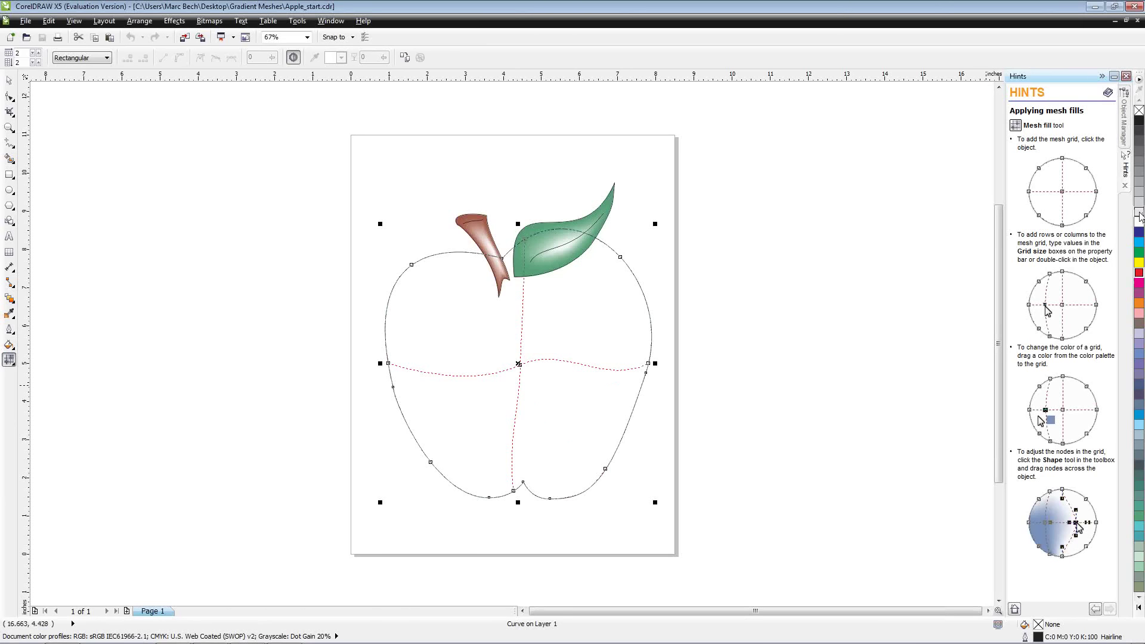
{"action": "left_click", "coordinate": [1139, 274]}
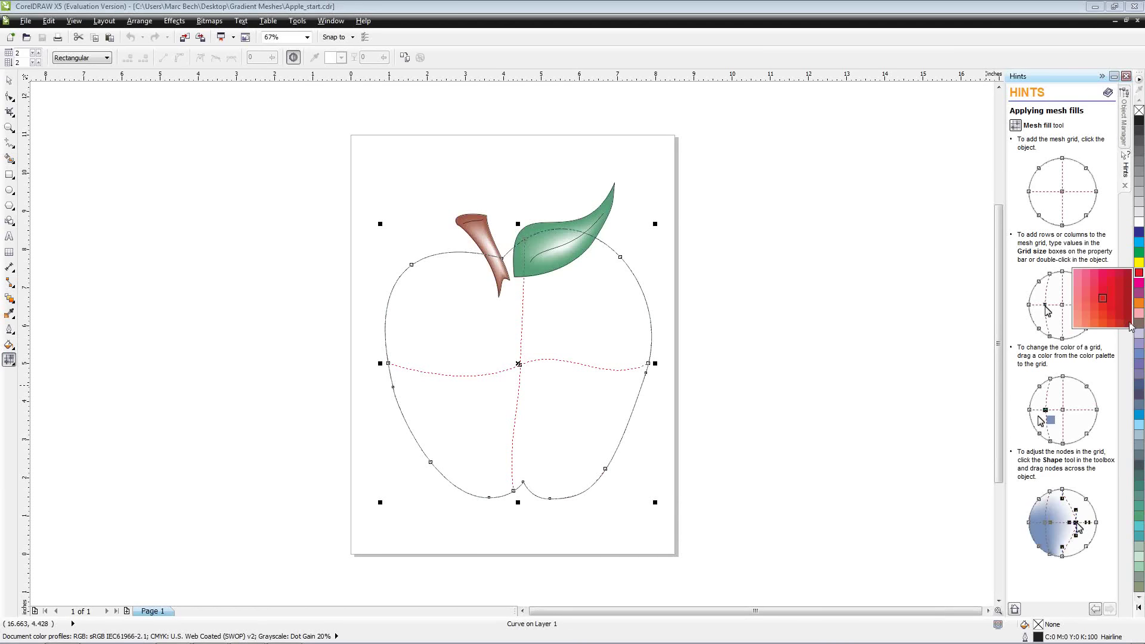
{"action": "left_click_drag", "start_coordinate": [1128, 324], "coordinate": [456, 425]}
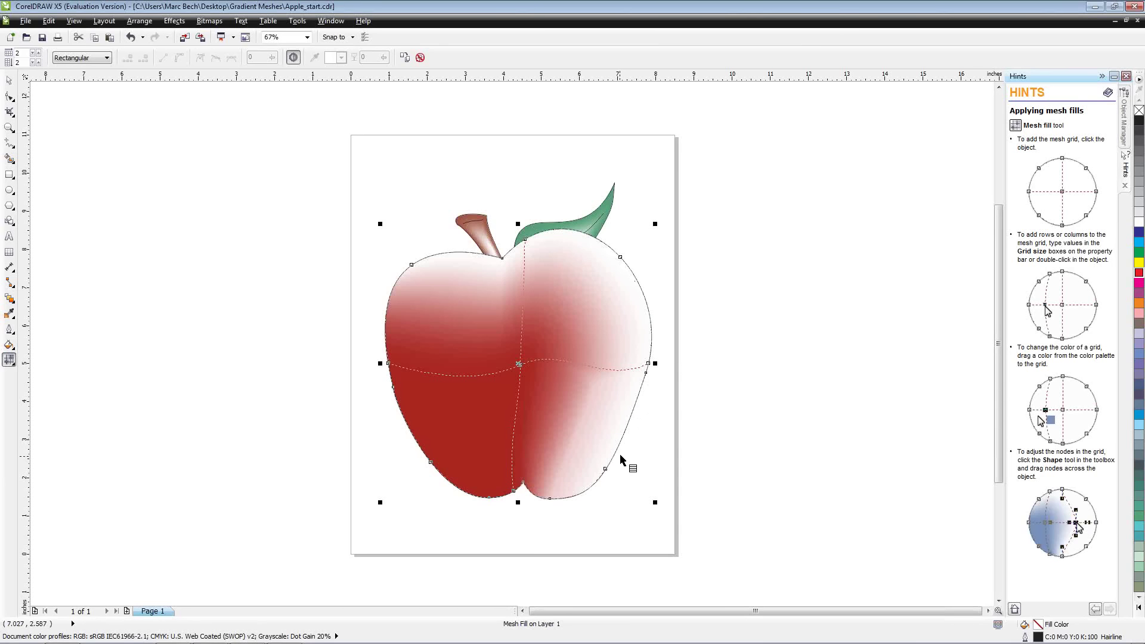
Step: Colour the upper-left mesh patch red (C13 M100 Y100 K6) and the lower-right patch a brighter red
{"action": "left_click", "coordinate": [458, 321]}
{"action": "left_click", "coordinate": [457, 318]}
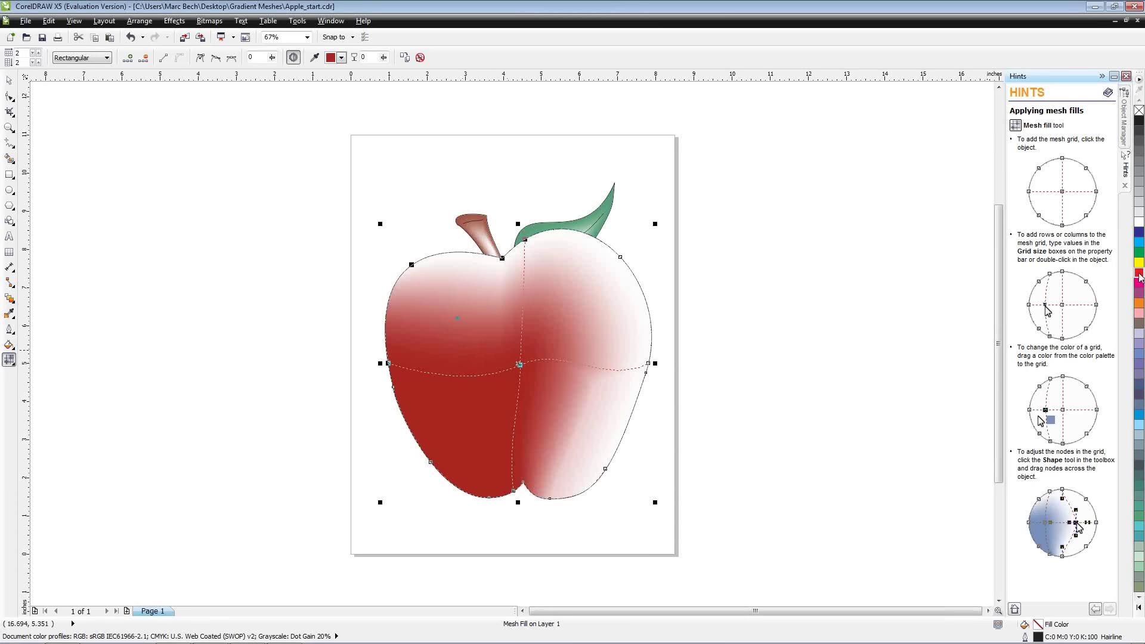
{"action": "left_click_drag", "start_coordinate": [1138, 278], "coordinate": [450, 335]}
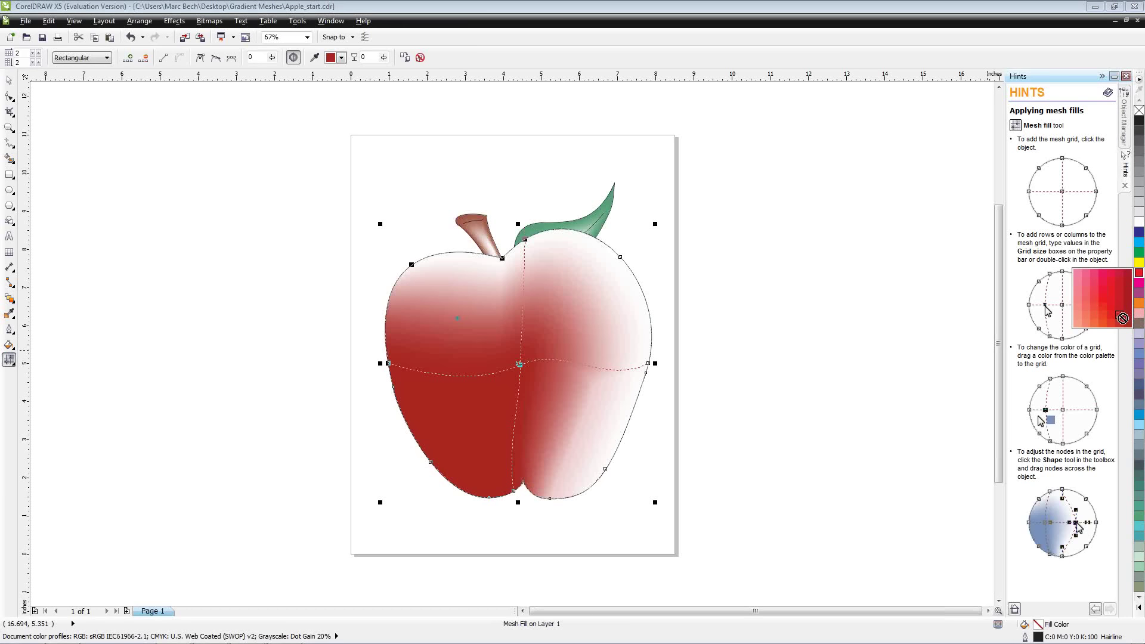
{"action": "left_click_drag", "start_coordinate": [1139, 277], "coordinate": [1134, 294]}
{"action": "left_click", "coordinate": [1123, 320]}
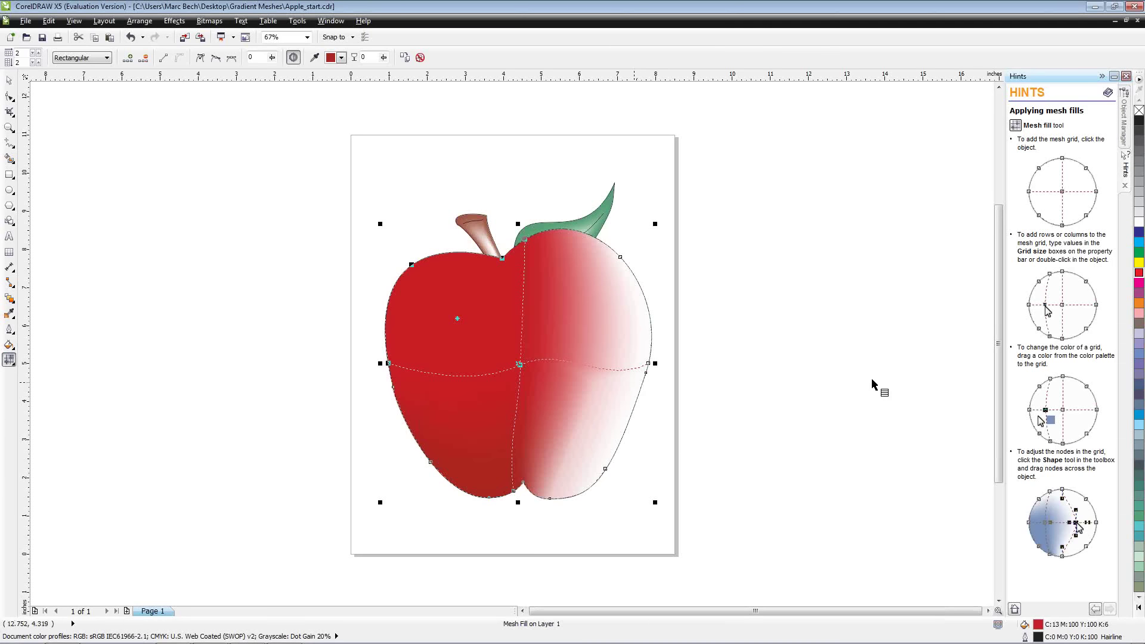
{"action": "left_click", "coordinate": [1139, 273]}
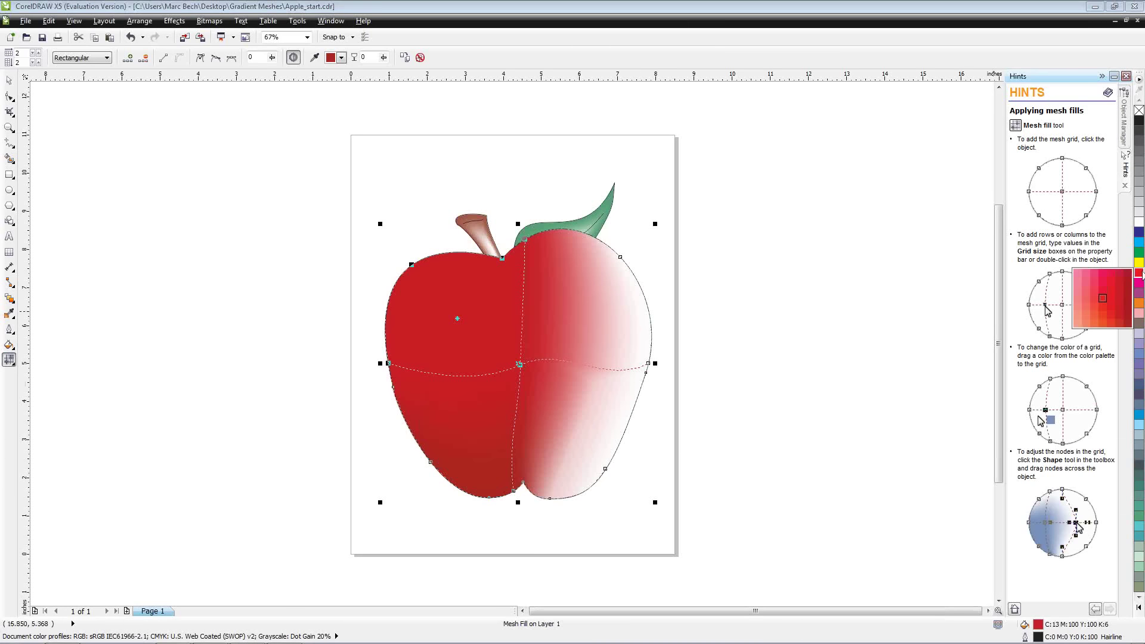
{"action": "left_click_drag", "start_coordinate": [1102, 306], "coordinate": [597, 414]}
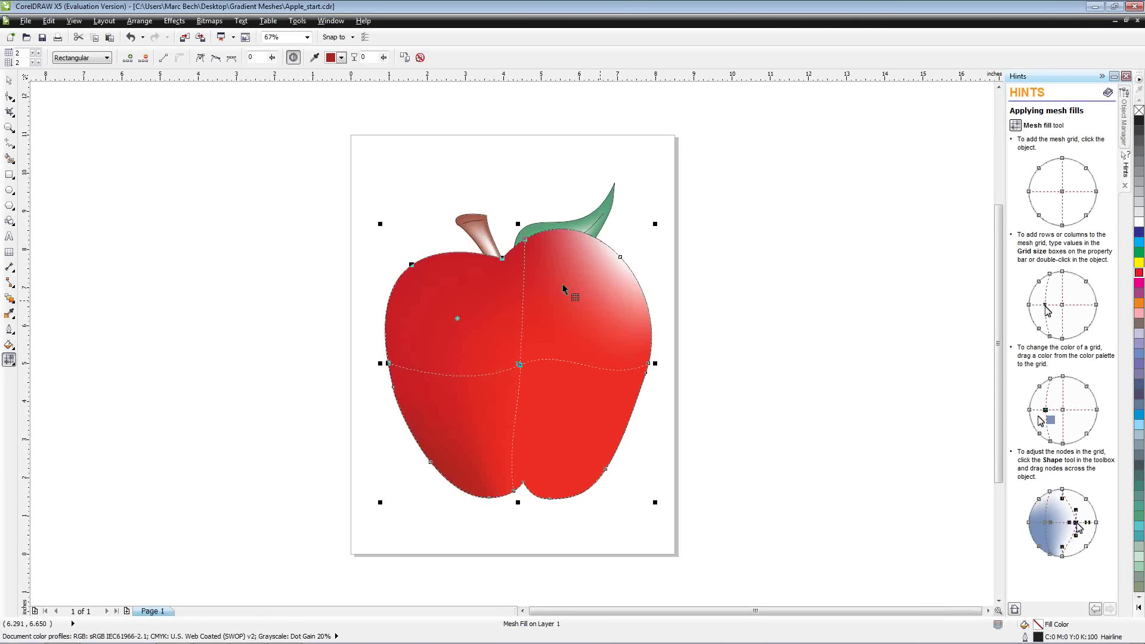
Step: Set the mesh grid to 3 columns and add two intersections in the apple's upper-right area
{"action": "left_click", "coordinate": [37, 52]}
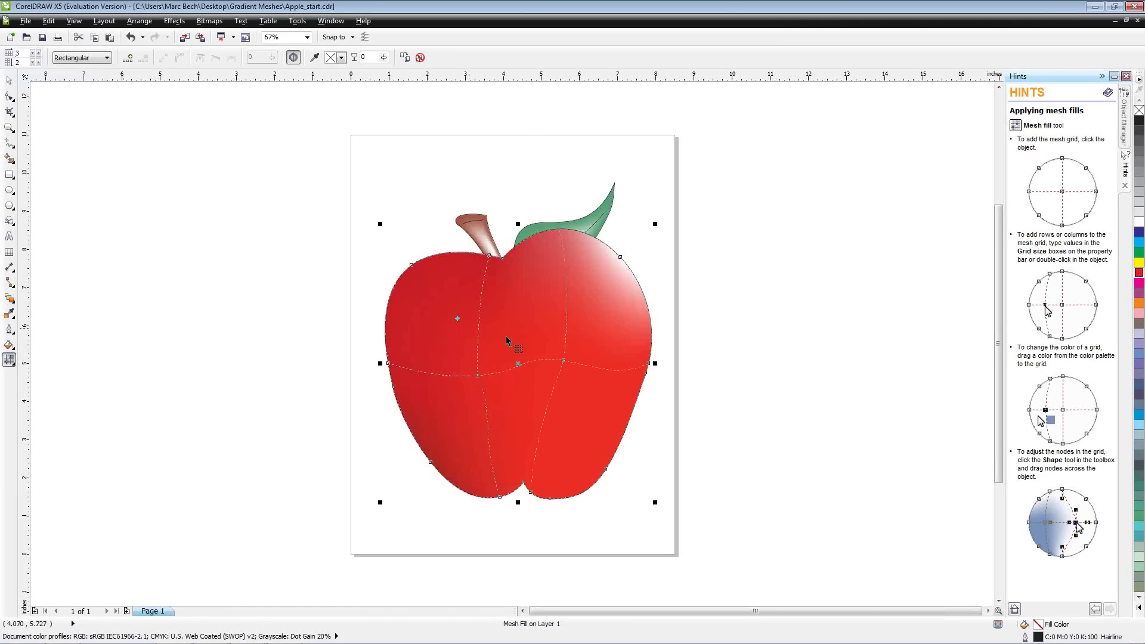
{"action": "left_click", "coordinate": [601, 306]}
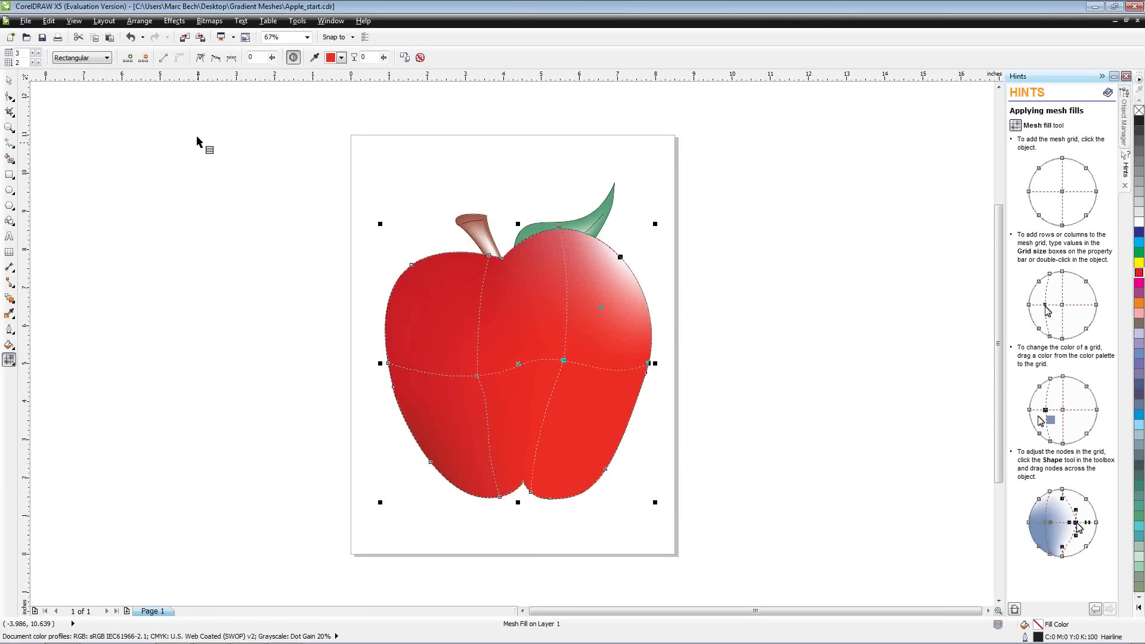
{"action": "left_click", "coordinate": [127, 60]}
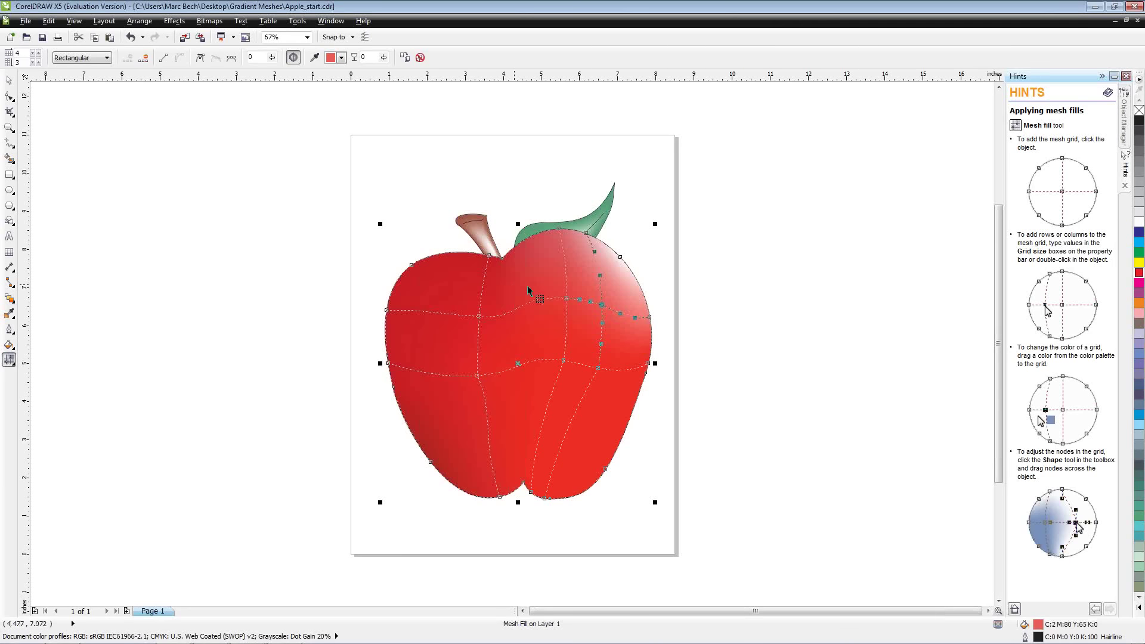
{"action": "double_click", "coordinate": [548, 274]}
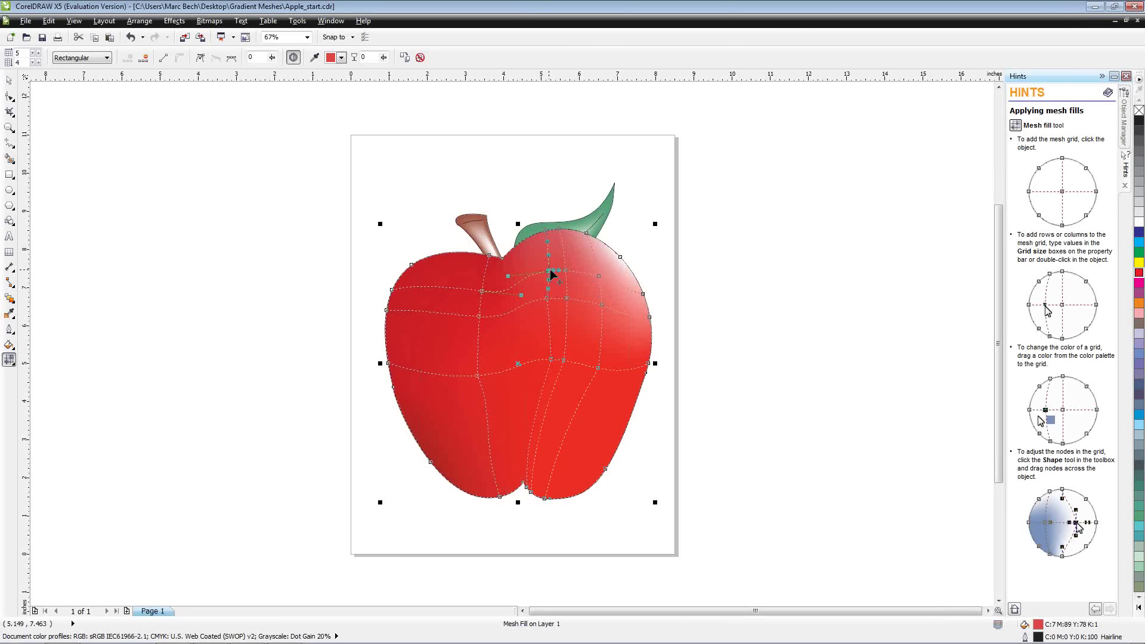
Step: Try deleting the mesh intersections in the apple's right half one by one, and undo the deletions back to the 5 by 4 grid
{"action": "double_click", "coordinate": [549, 272]}
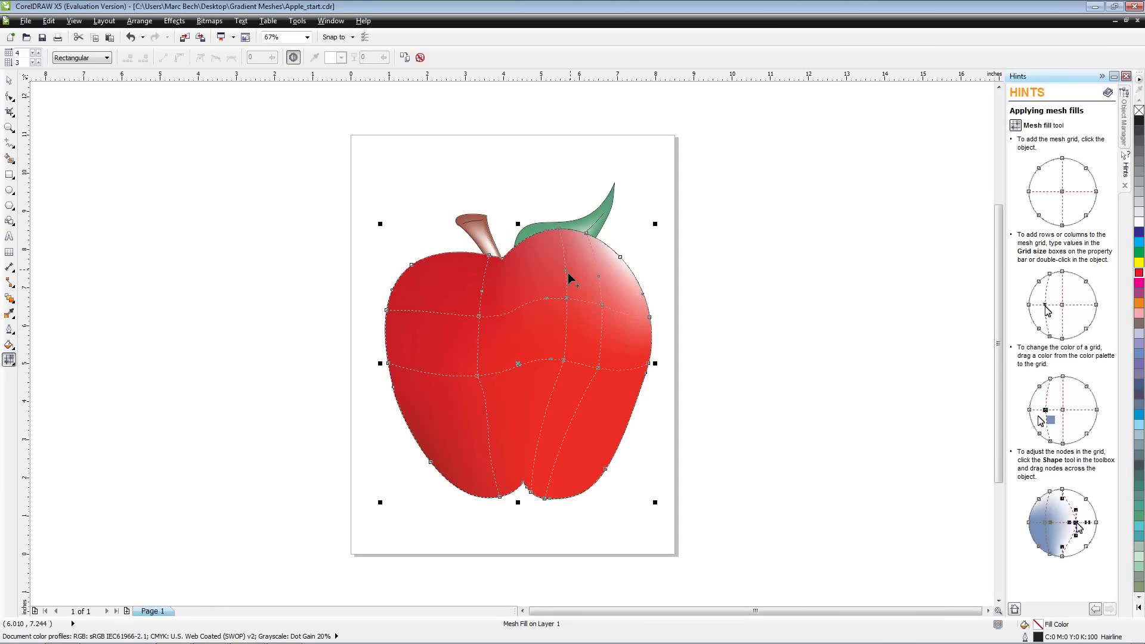
{"action": "double_click", "coordinate": [565, 271]}
{"action": "double_click", "coordinate": [598, 276]}
{"action": "double_click", "coordinate": [602, 310]}
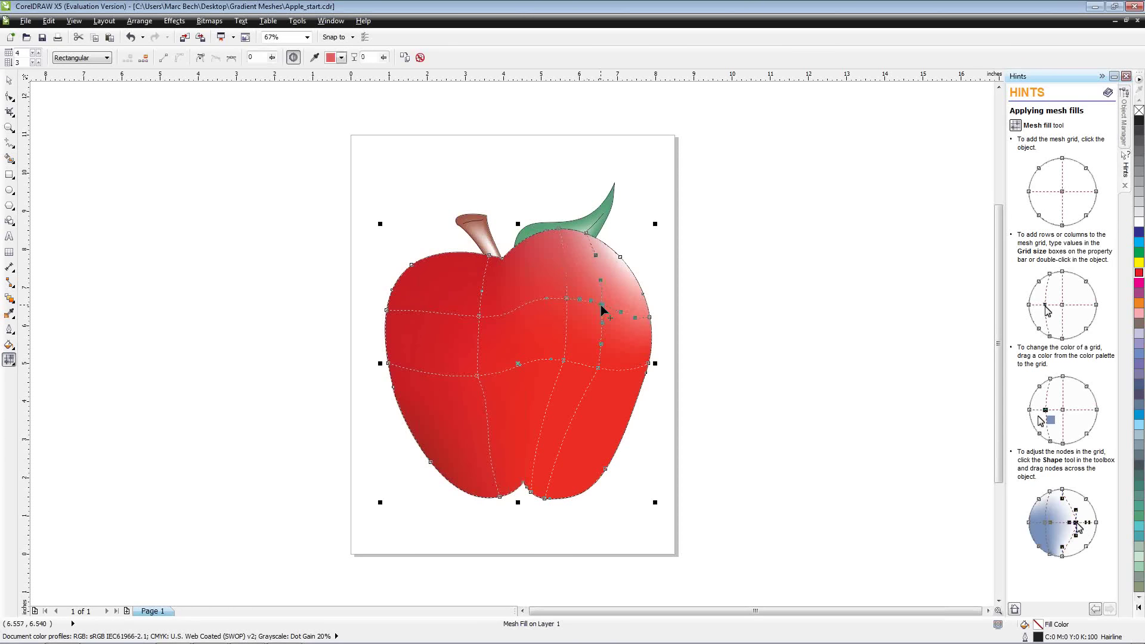
{"action": "left_click", "coordinate": [565, 361]}
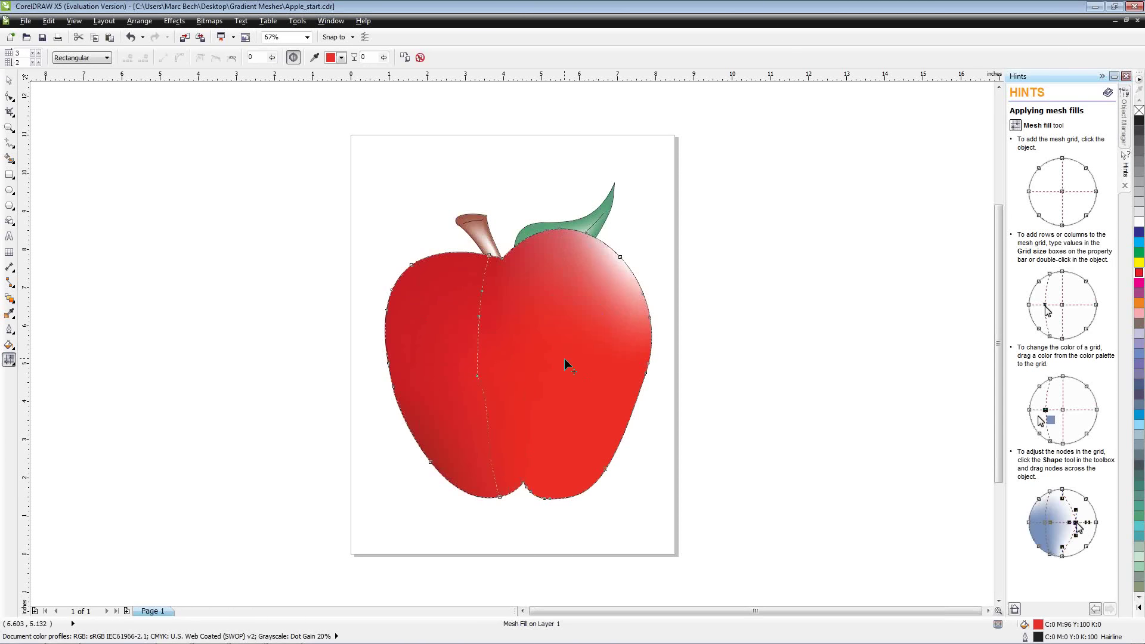
{"action": "double_click", "coordinate": [564, 359]}
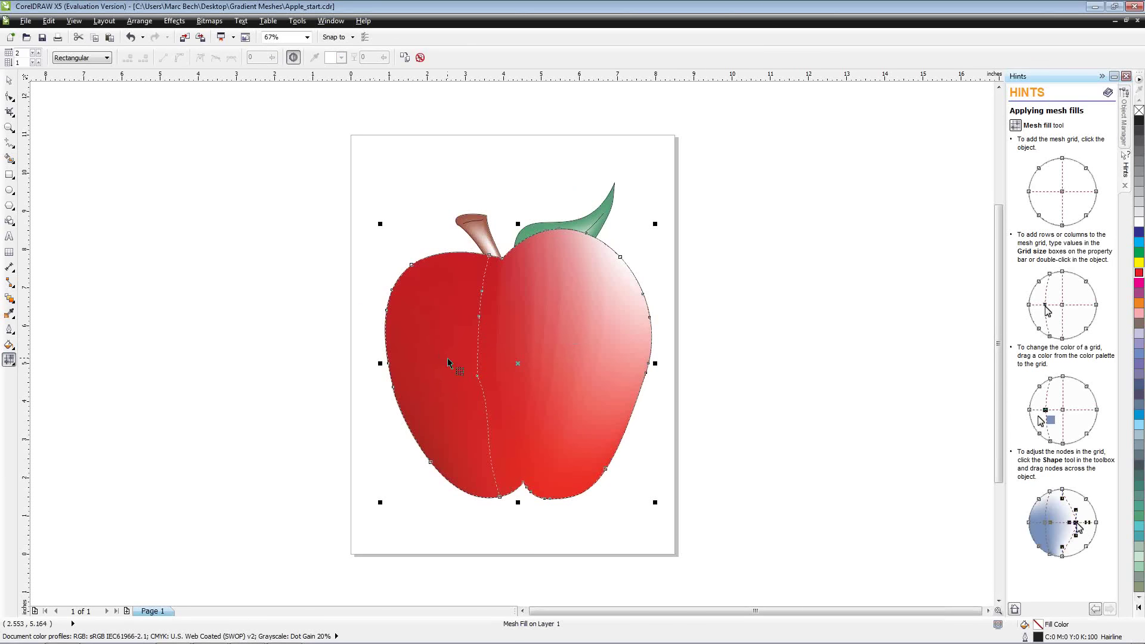
{"action": "left_click", "coordinate": [131, 38]}
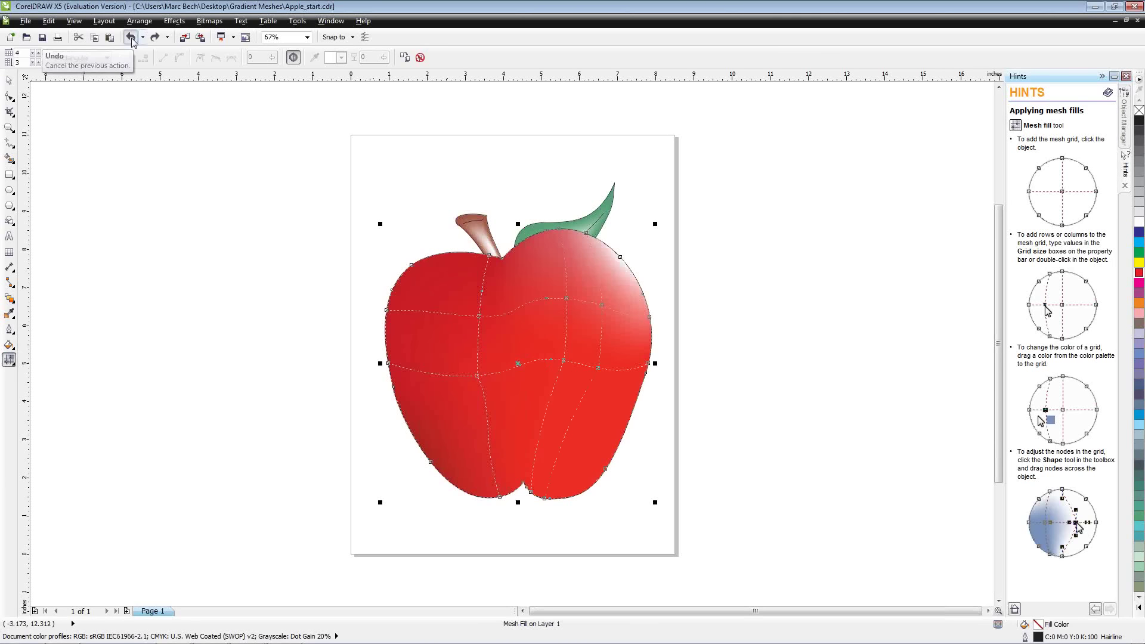
{"action": "left_click", "coordinate": [131, 37]}
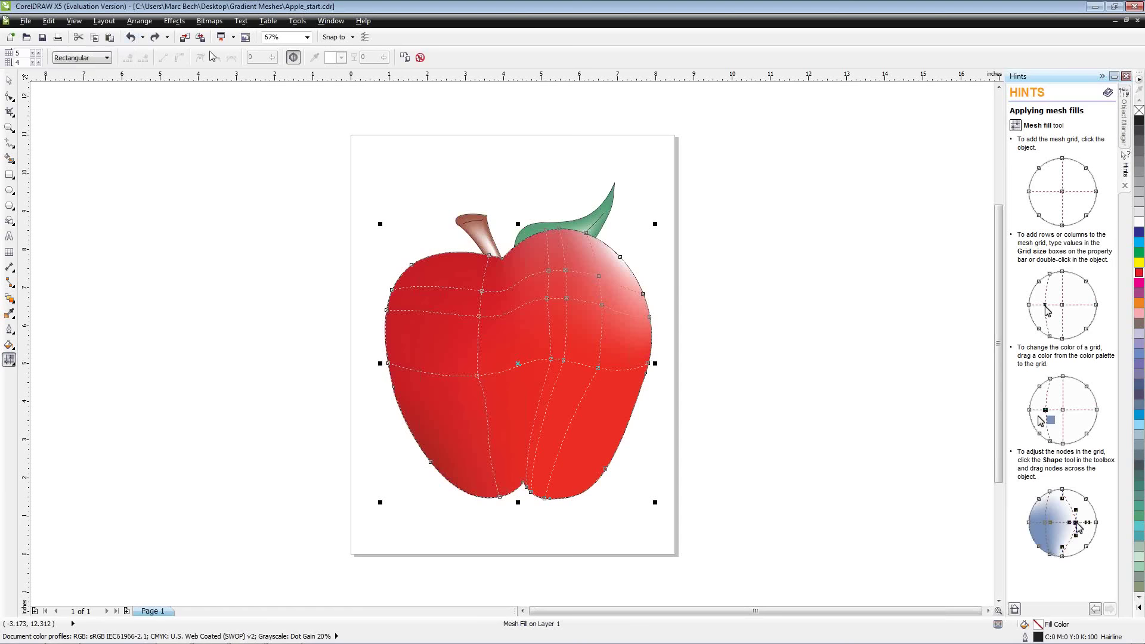
Step: Examine the editing commands offered for the central mesh patch and for the intersection near the apple's right edge
{"action": "left_click", "coordinate": [516, 335]}
{"action": "right_click", "coordinate": [511, 332]}
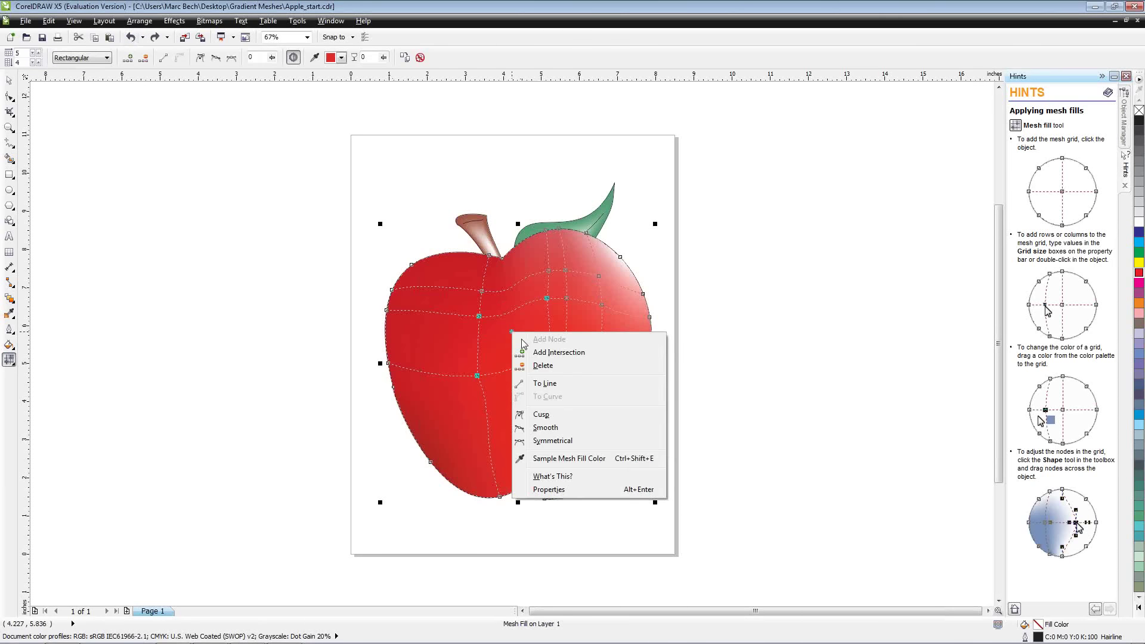
{"action": "left_click", "coordinate": [705, 311]}
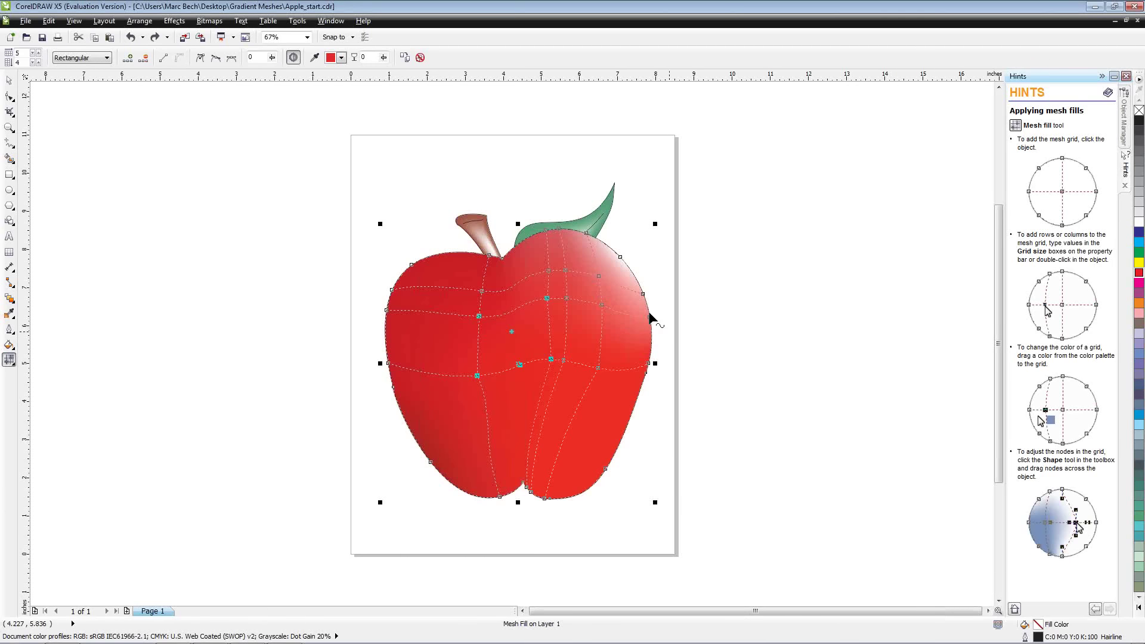
{"action": "left_click", "coordinate": [601, 304]}
{"action": "right_click", "coordinate": [602, 309]}
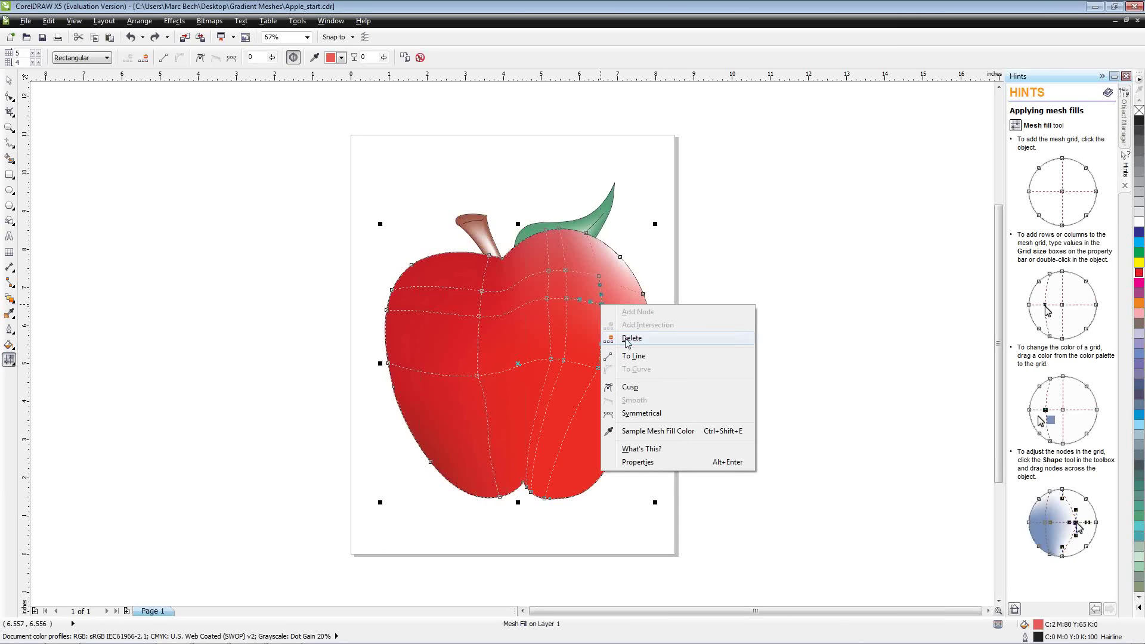
{"action": "left_click", "coordinate": [747, 249]}
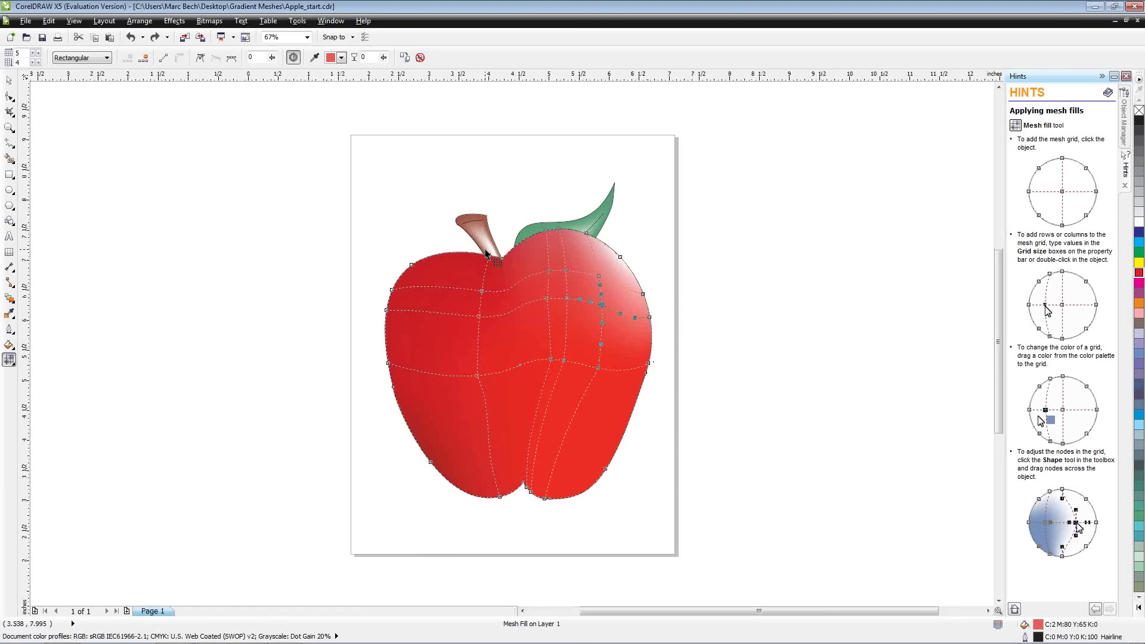
Step: Move the two lower intersections of the rightmost vertical mesh line downward to stretch the pink highlight along the apple's right side
{"action": "key", "text": "F4"}
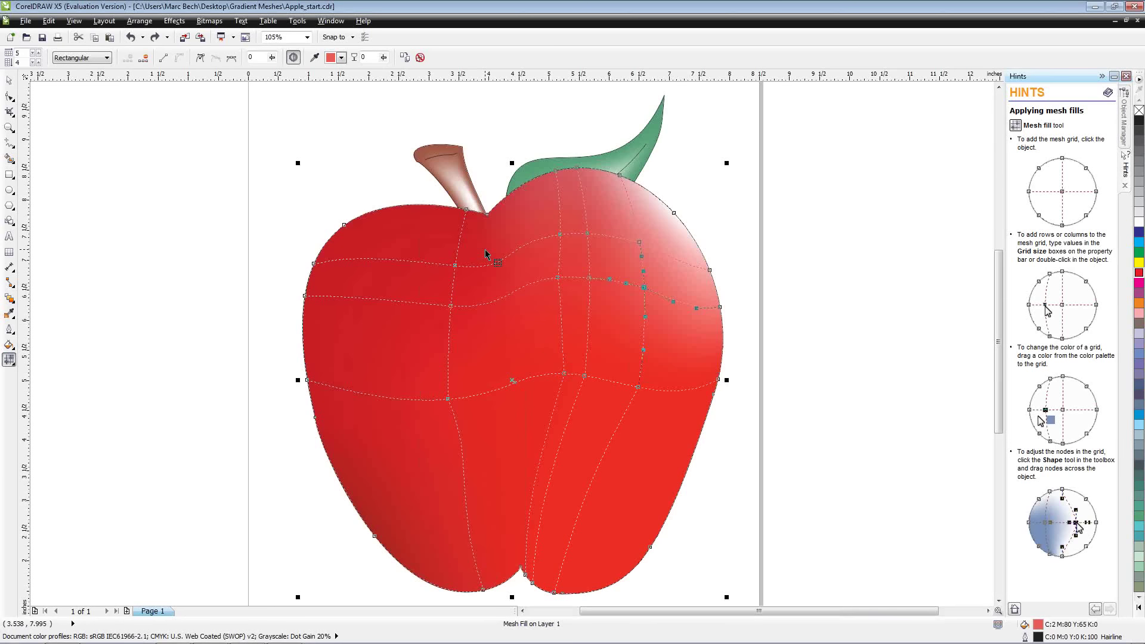
{"action": "left_click", "coordinate": [644, 288]}
{"action": "left_click_drag", "start_coordinate": [638, 389], "coordinate": [617, 444]}
{"action": "left_click", "coordinate": [644, 298]}
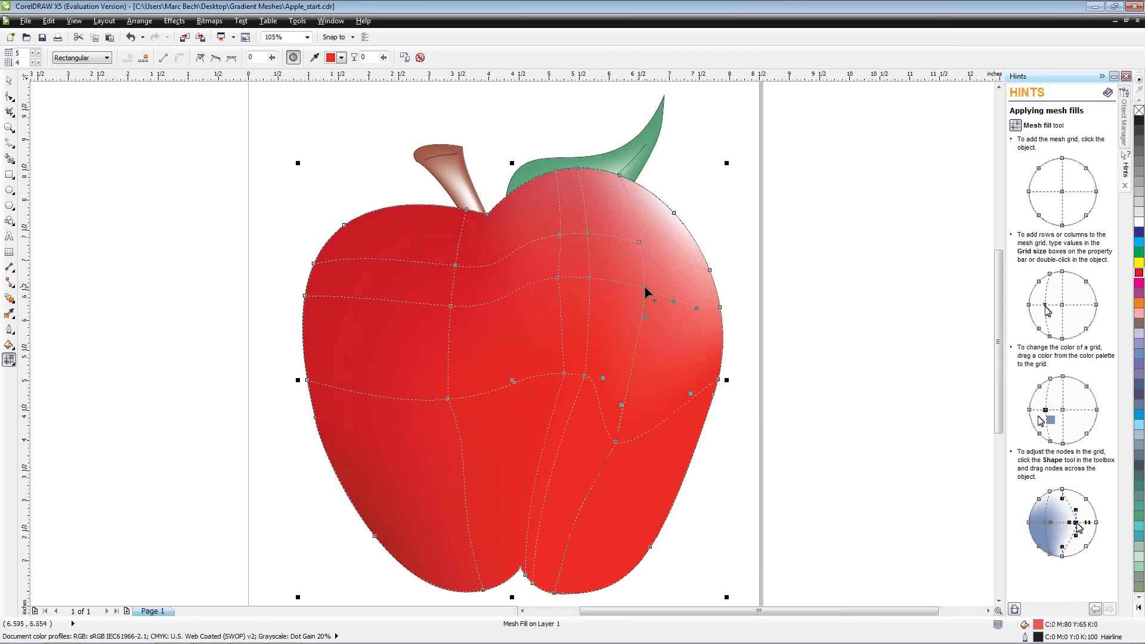
{"action": "left_click_drag", "start_coordinate": [644, 300], "coordinate": [640, 356]}
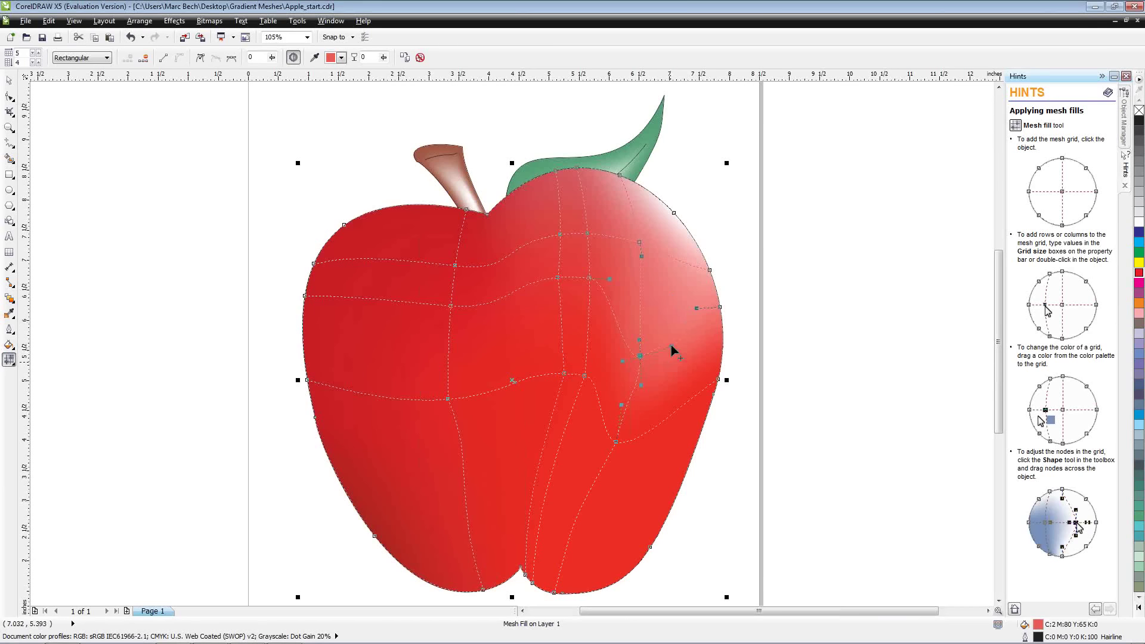
{"action": "left_click_drag", "start_coordinate": [668, 327], "coordinate": [666, 361]}
{"action": "mouse_move", "coordinate": [640, 356]}
{"action": "left_mouse_down"}
{"action": "mouse_move", "coordinate": [640, 370]}
{"action": "mouse_move", "coordinate": [648, 358]}
{"action": "left_mouse_up"}
{"action": "left_click_drag", "start_coordinate": [647, 358], "coordinate": [644, 372]}
{"action": "left_click_drag", "start_coordinate": [616, 444], "coordinate": [630, 448]}
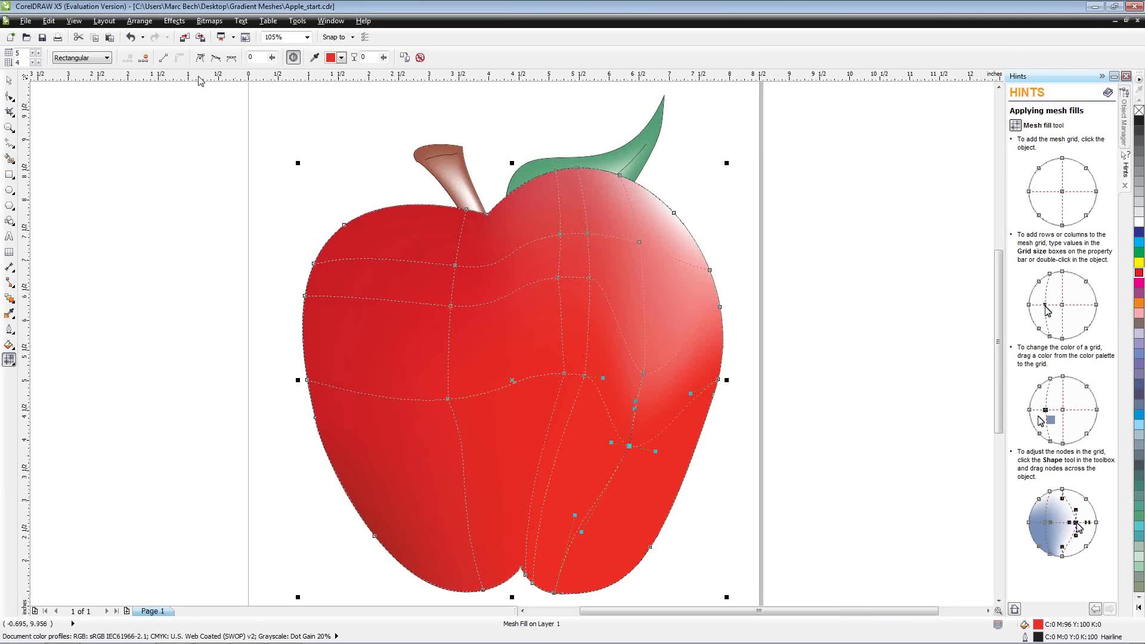
Step: Switch the mesh selection mode to Freehand and lasso the nodes around the apple's upper-right edge
{"action": "left_click", "coordinate": [108, 58]}
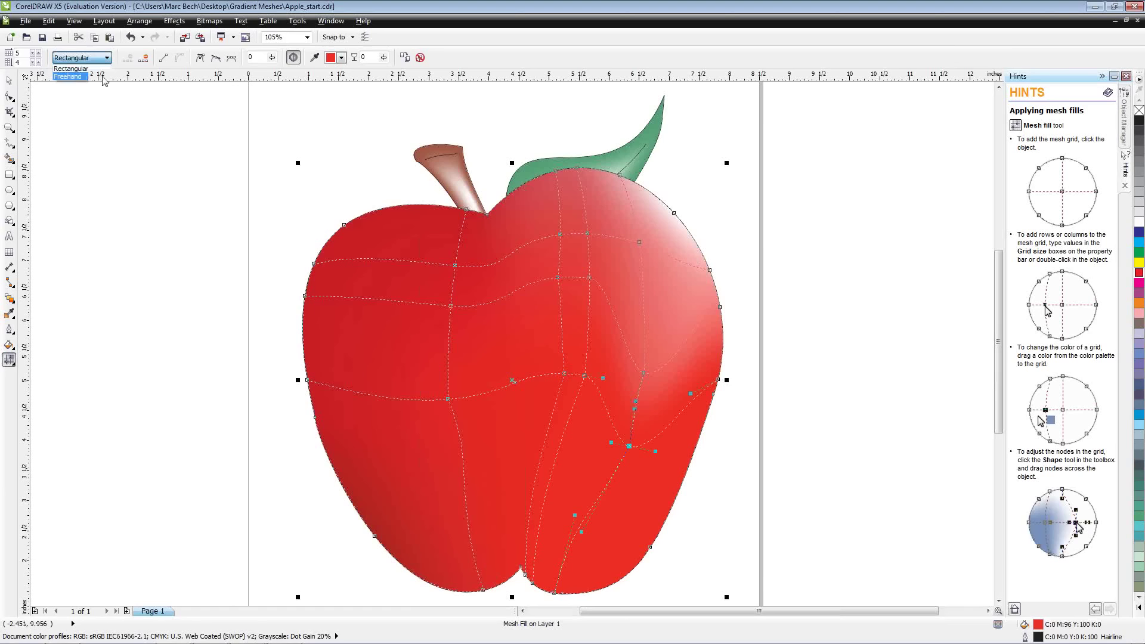
{"action": "left_click", "coordinate": [67, 76]}
{"action": "mouse_move", "coordinate": [607, 186]}
{"action": "left_mouse_down"}
{"action": "mouse_move", "coordinate": [655, 176]}
{"action": "mouse_move", "coordinate": [705, 233]}
{"action": "mouse_move", "coordinate": [732, 308]}
{"action": "mouse_move", "coordinate": [716, 392]}
{"action": "mouse_move", "coordinate": [695, 372]}
{"action": "mouse_move", "coordinate": [651, 212]}
{"action": "left_mouse_up"}
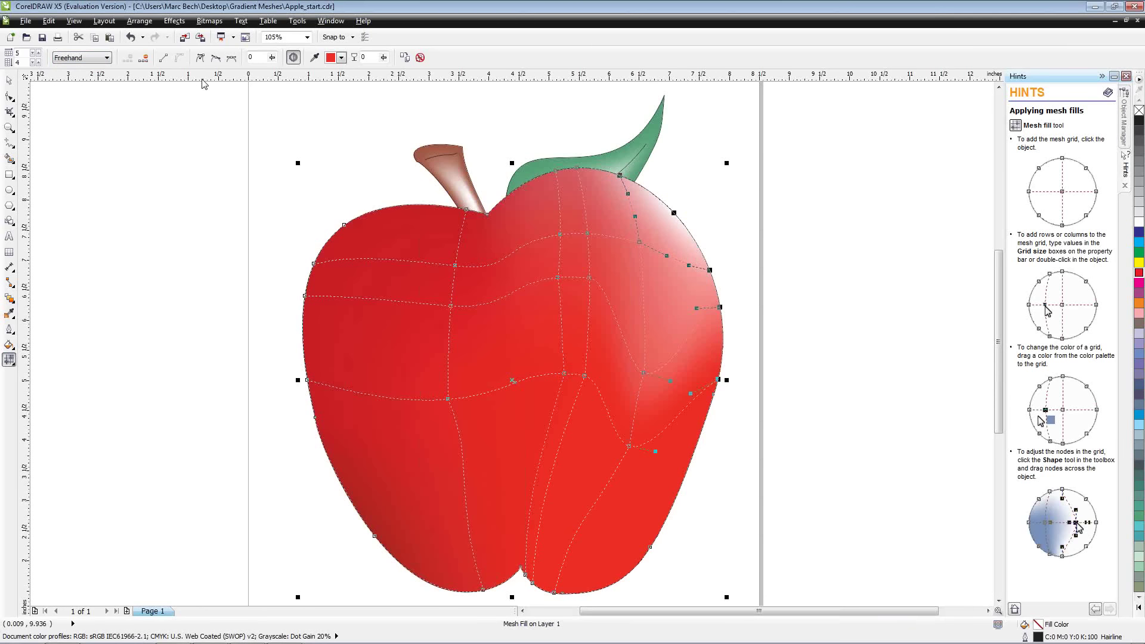
Step: Return the selection mode to Rectangular, marquee the nodes along the left vertical mesh line, and clear the selection
{"action": "left_click", "coordinate": [107, 58]}
{"action": "left_click", "coordinate": [103, 68]}
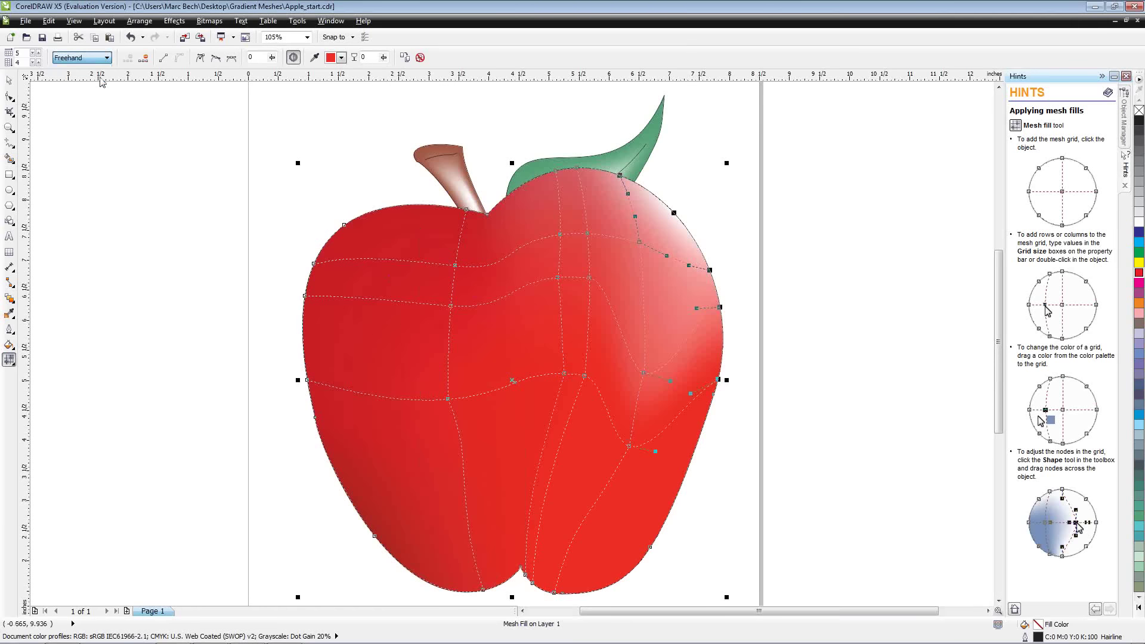
{"action": "left_click", "coordinate": [105, 58]}
{"action": "left_click", "coordinate": [99, 67]}
{"action": "left_click_drag", "start_coordinate": [425, 243], "coordinate": [488, 442]}
{"action": "left_click", "coordinate": [791, 323]}
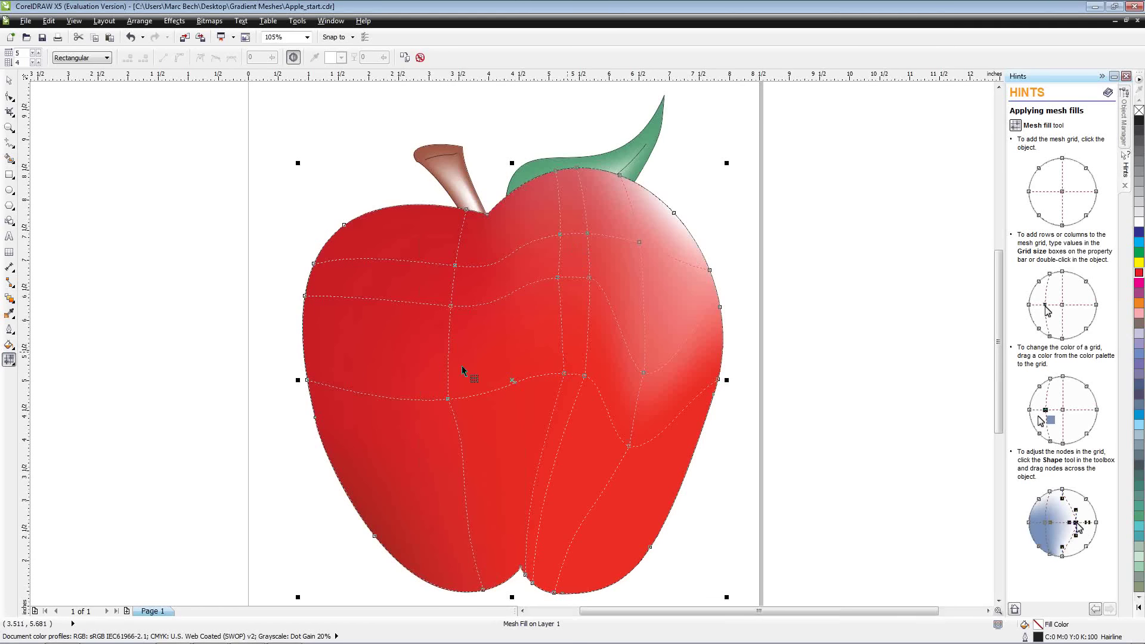
Step: Try deleting the lowest intersection on the left vertical mesh line, and undo the deletion
{"action": "double_click", "coordinate": [448, 399]}
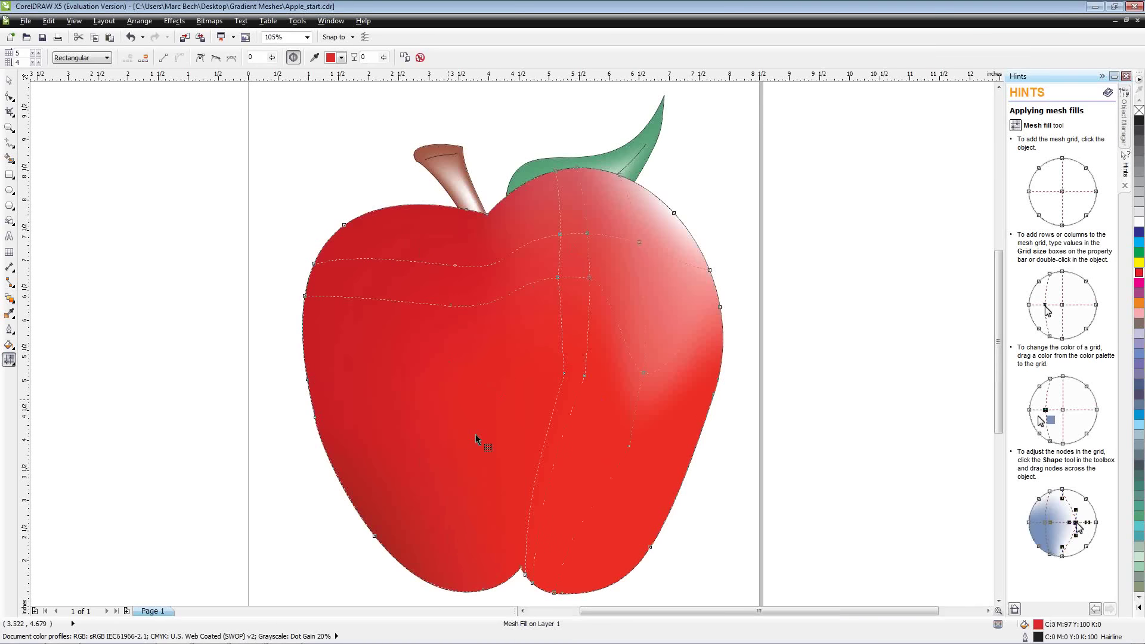
{"action": "left_click", "coordinate": [130, 37]}
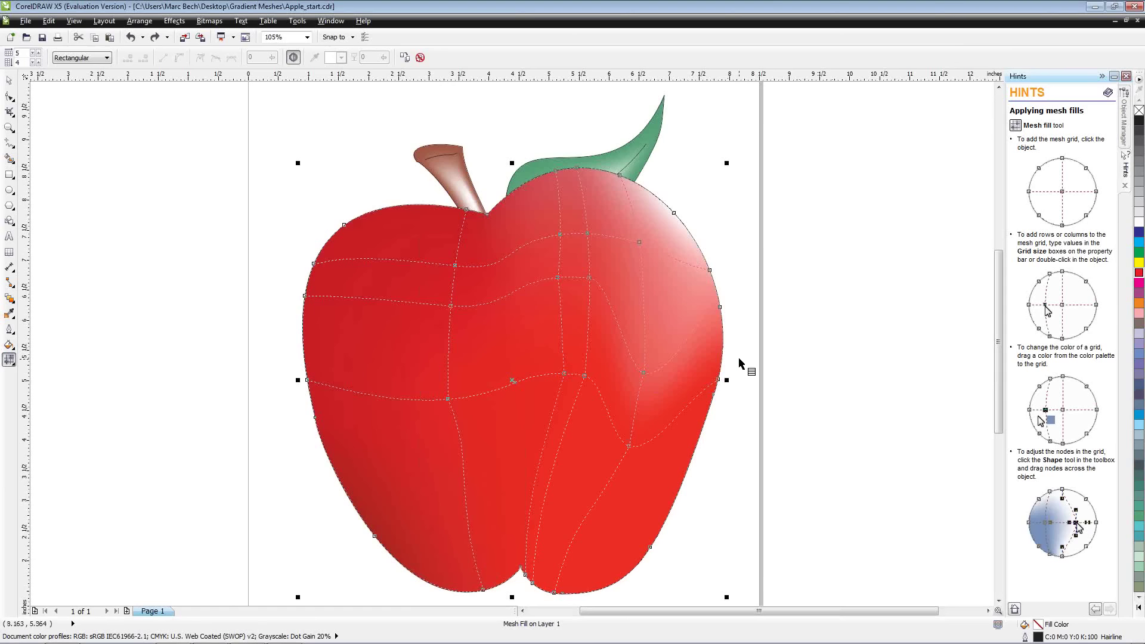
Step: Colour the upper and middle intersections of the apple's rightmost vertical mesh line white to brighten the highlight
{"action": "left_click", "coordinate": [639, 240]}
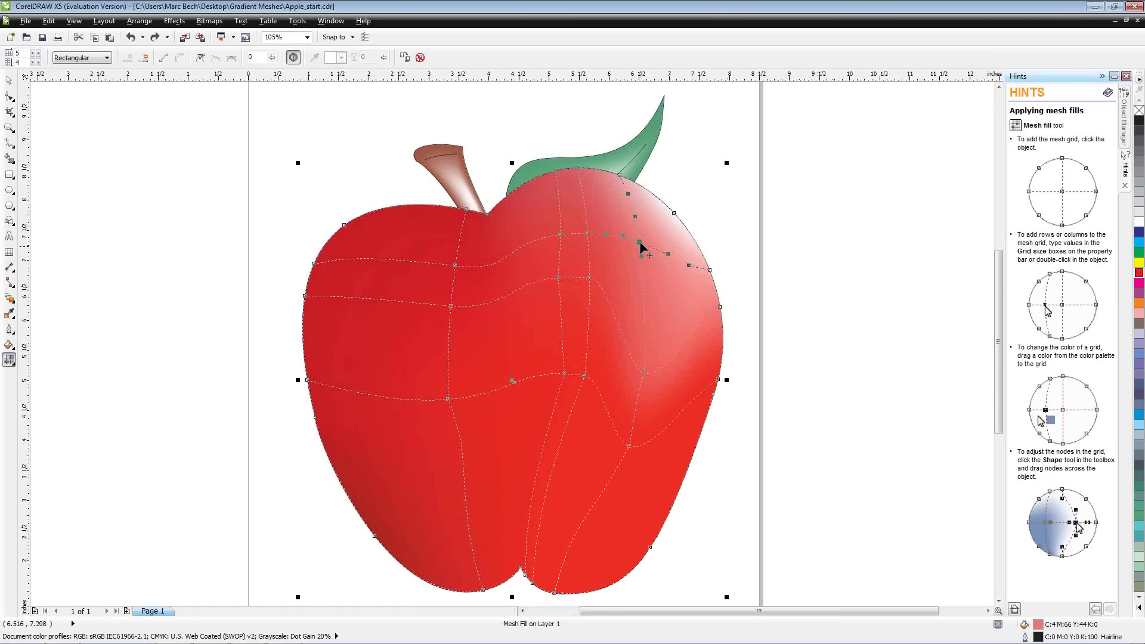
{"action": "left_click", "coordinate": [643, 372], "text": "shift"}
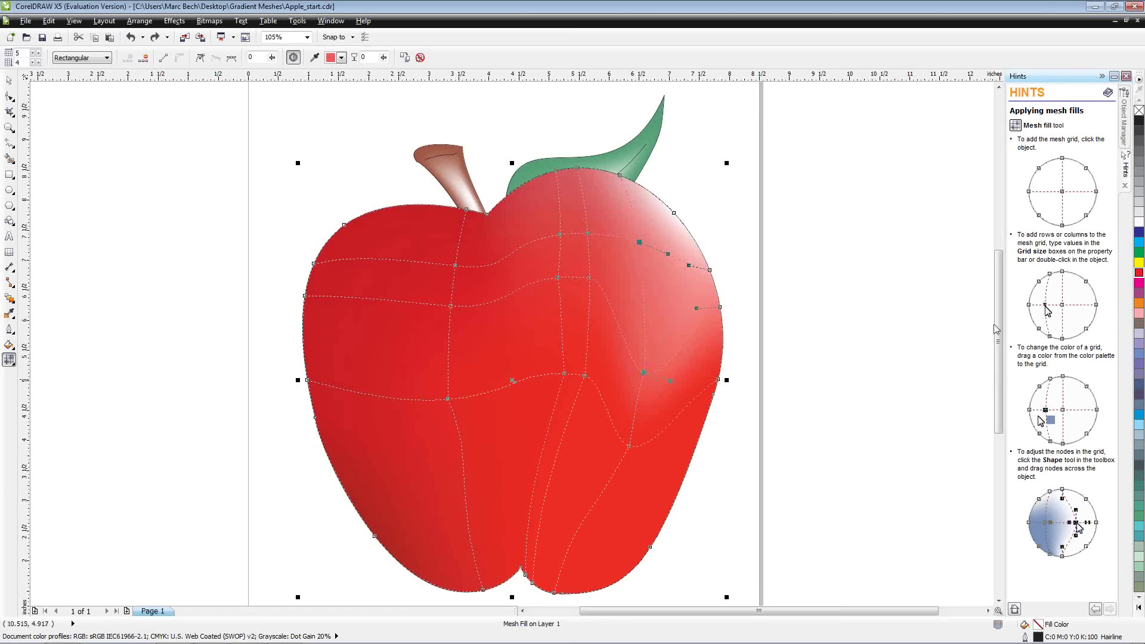
{"action": "left_click", "coordinate": [1138, 221]}
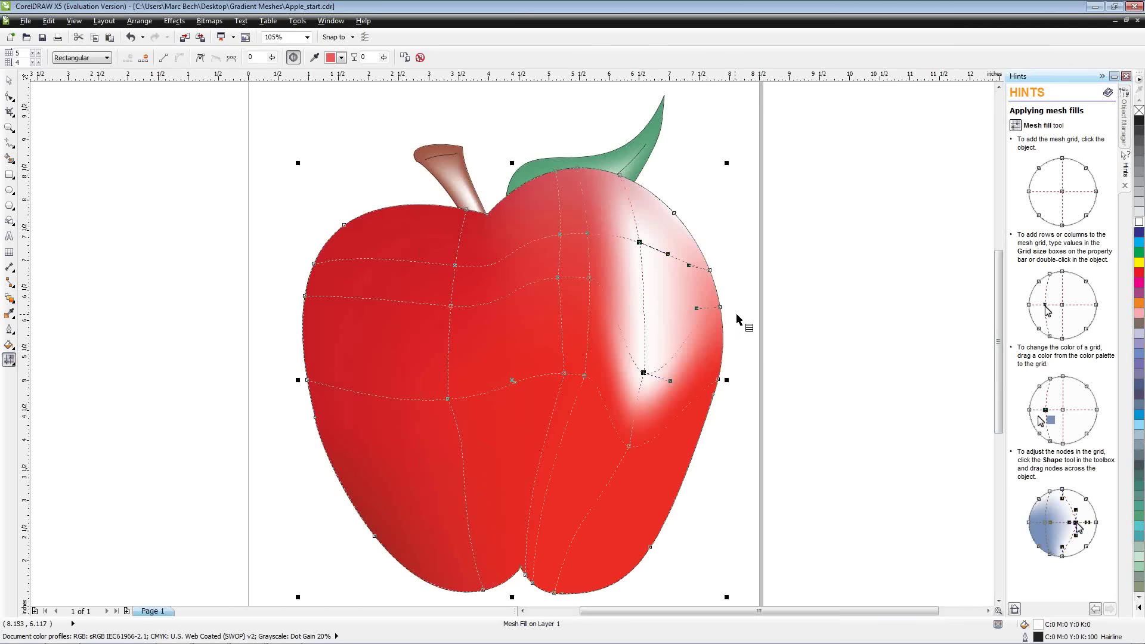
Step: Switch to Freehand selection, lasso the nodes along the apple's upper-right outline, and colour them red (M:100 Y:100)
{"action": "left_click", "coordinate": [105, 57]}
{"action": "left_click", "coordinate": [71, 82]}
{"action": "mouse_move", "coordinate": [602, 189]}
{"action": "left_mouse_down"}
{"action": "mouse_move", "coordinate": [633, 174]}
{"action": "mouse_move", "coordinate": [672, 190]}
{"action": "mouse_move", "coordinate": [707, 227]}
{"action": "mouse_move", "coordinate": [728, 324]}
{"action": "mouse_move", "coordinate": [711, 327]}
{"action": "mouse_move", "coordinate": [690, 270]}
{"action": "mouse_move", "coordinate": [647, 215]}
{"action": "left_mouse_up"}
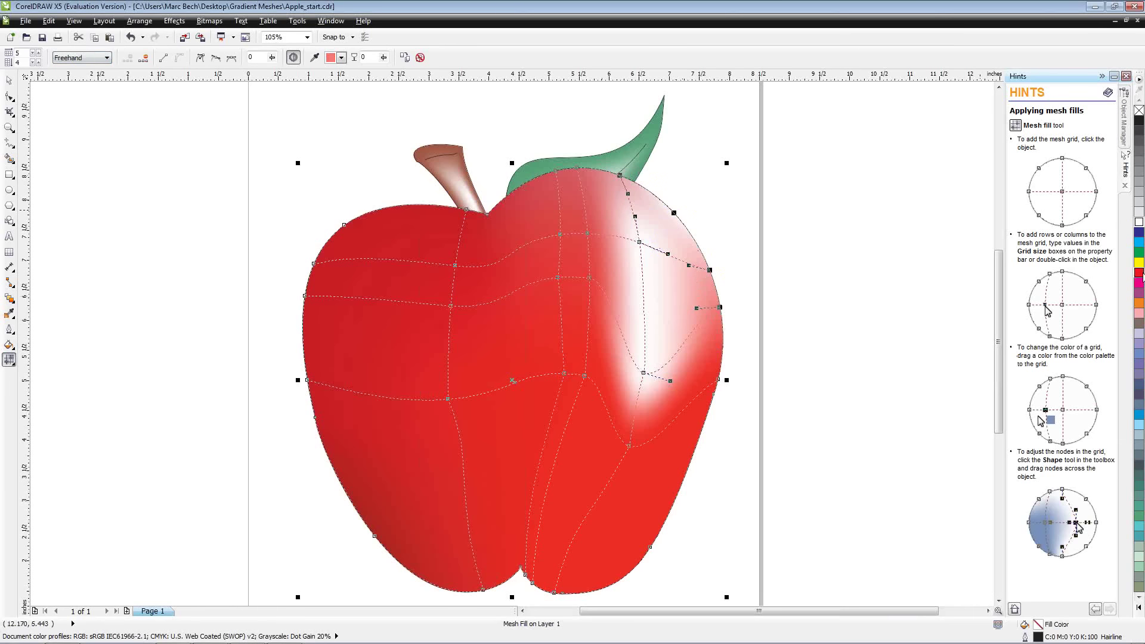
{"action": "left_click", "coordinate": [1139, 272]}
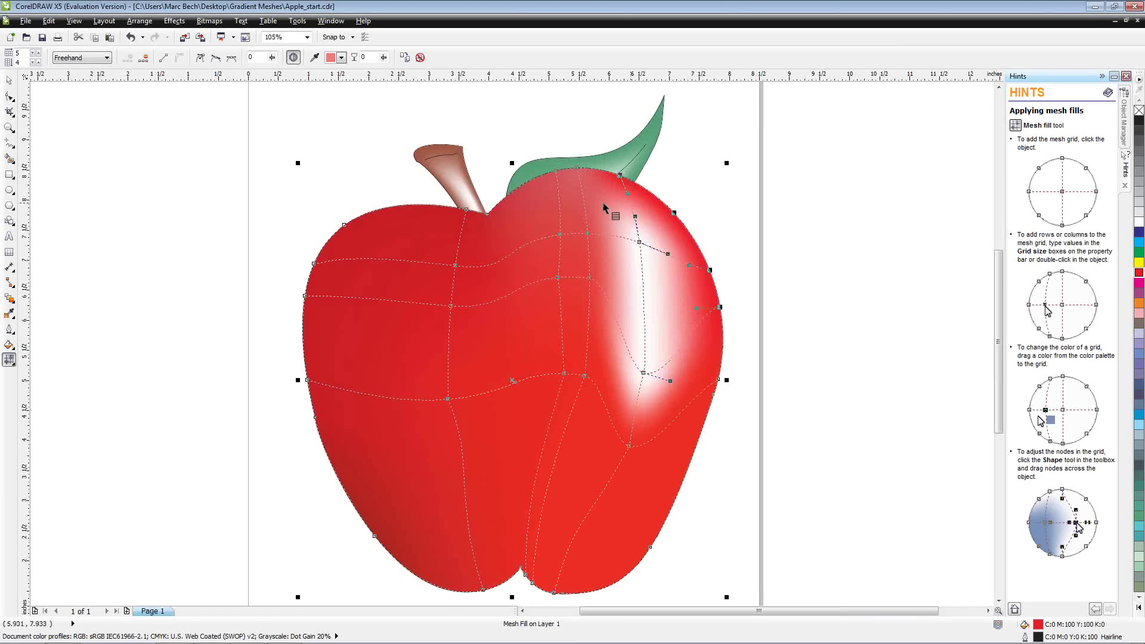
Step: Select the two mesh nodes on the outline at the apple's crest and colour them red (M:100 Y:100)
{"action": "left_click", "coordinate": [577, 167]}
{"action": "left_click", "coordinate": [554, 170]}
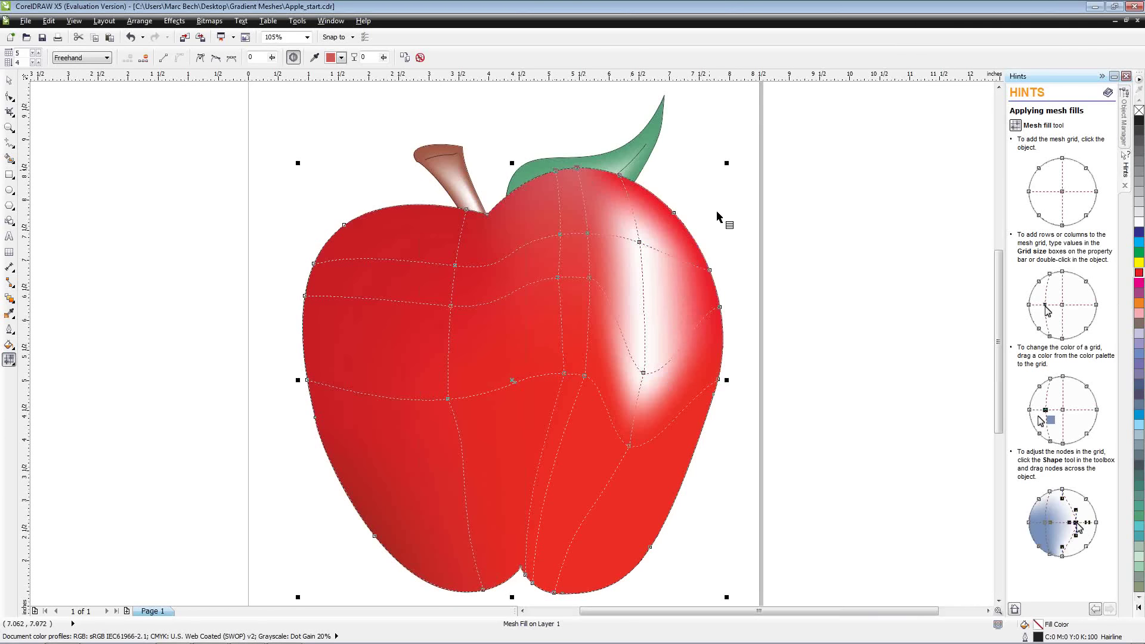
{"action": "left_click", "coordinate": [1139, 273]}
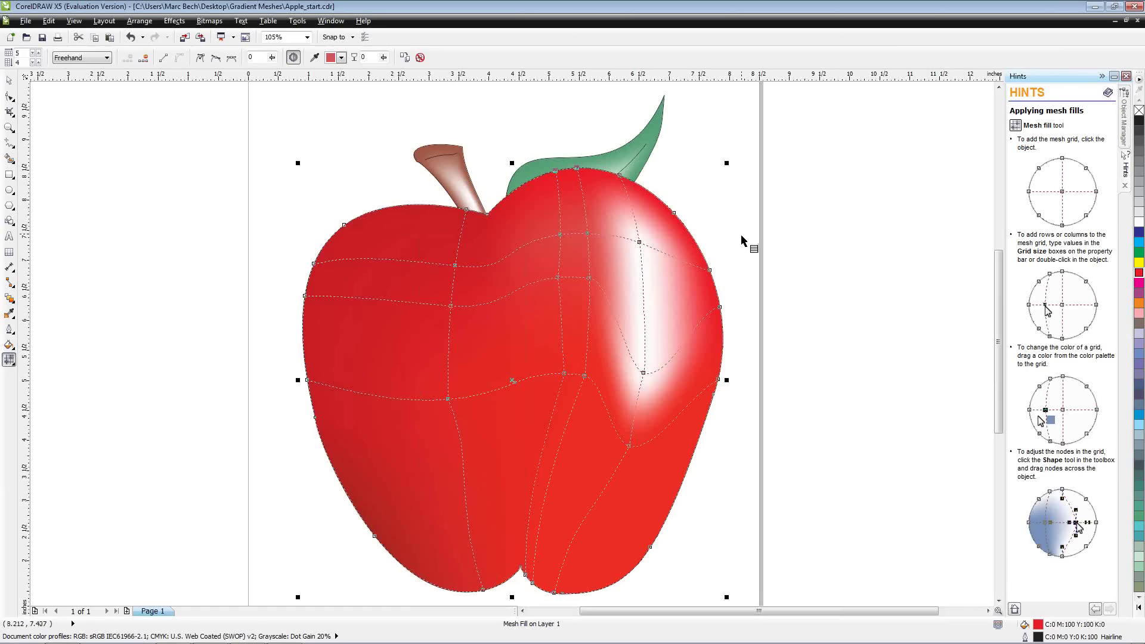
Step: Compare the blending of the apple's white highlight with smooth mesh colour turned off and on
{"action": "left_click", "coordinate": [293, 57]}
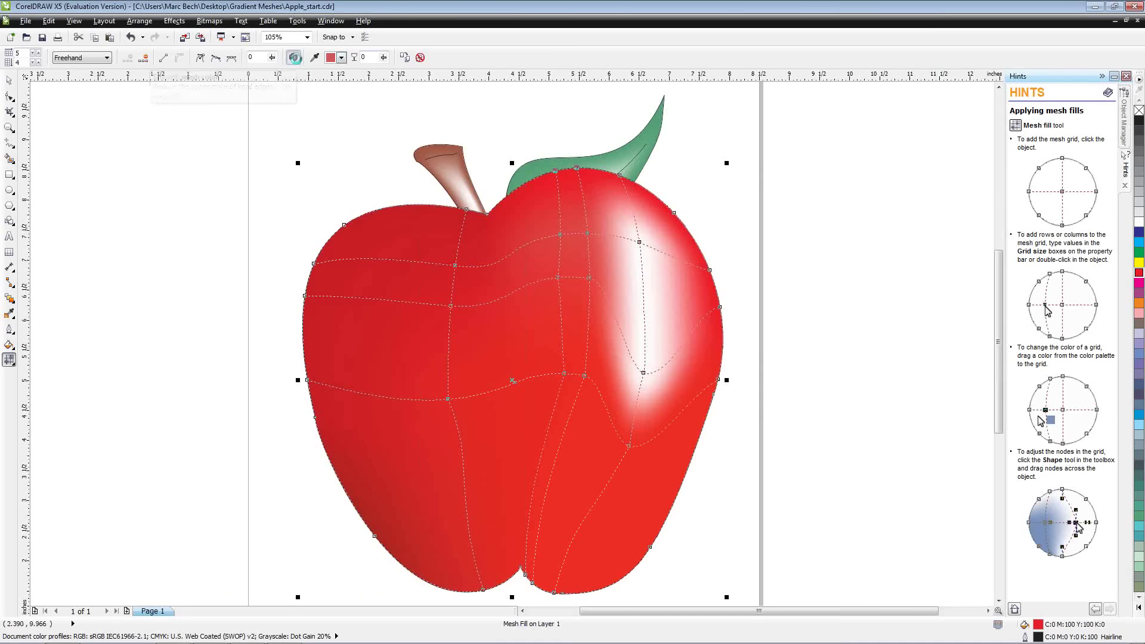
{"action": "left_click", "coordinate": [293, 57]}
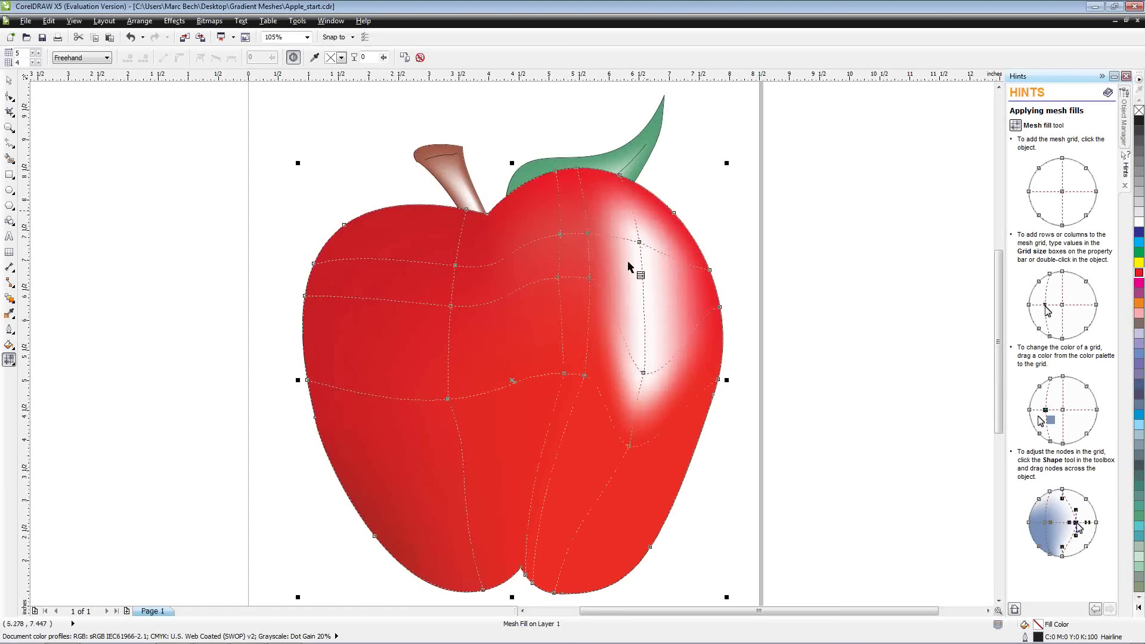
{"action": "left_click", "coordinate": [294, 58]}
{"action": "left_click", "coordinate": [295, 58]}
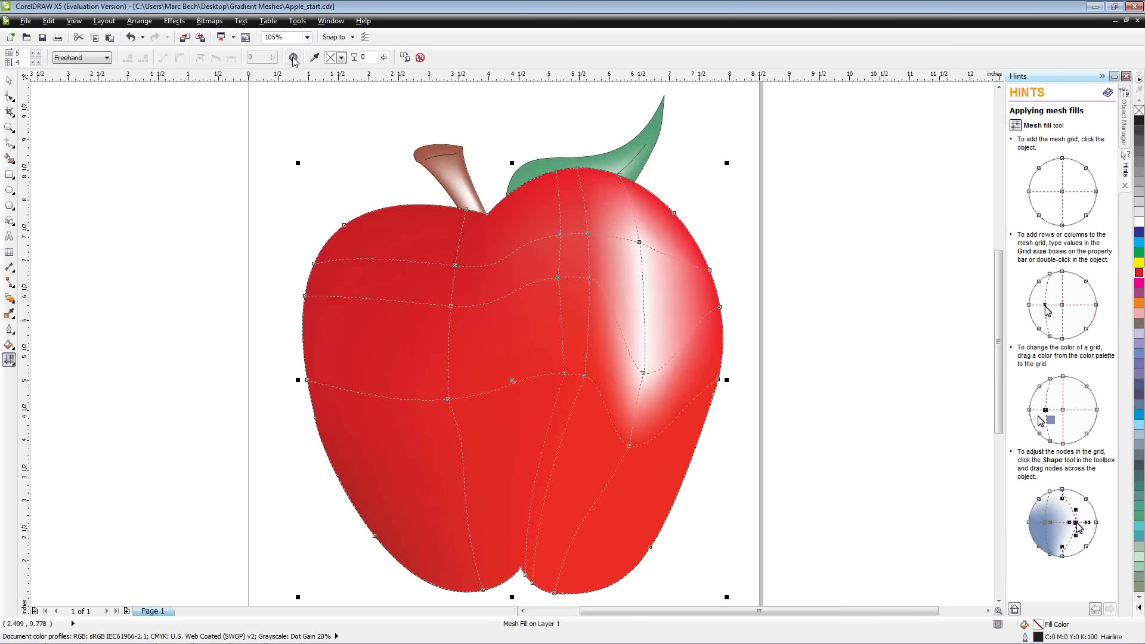
{"action": "left_click", "coordinate": [293, 58]}
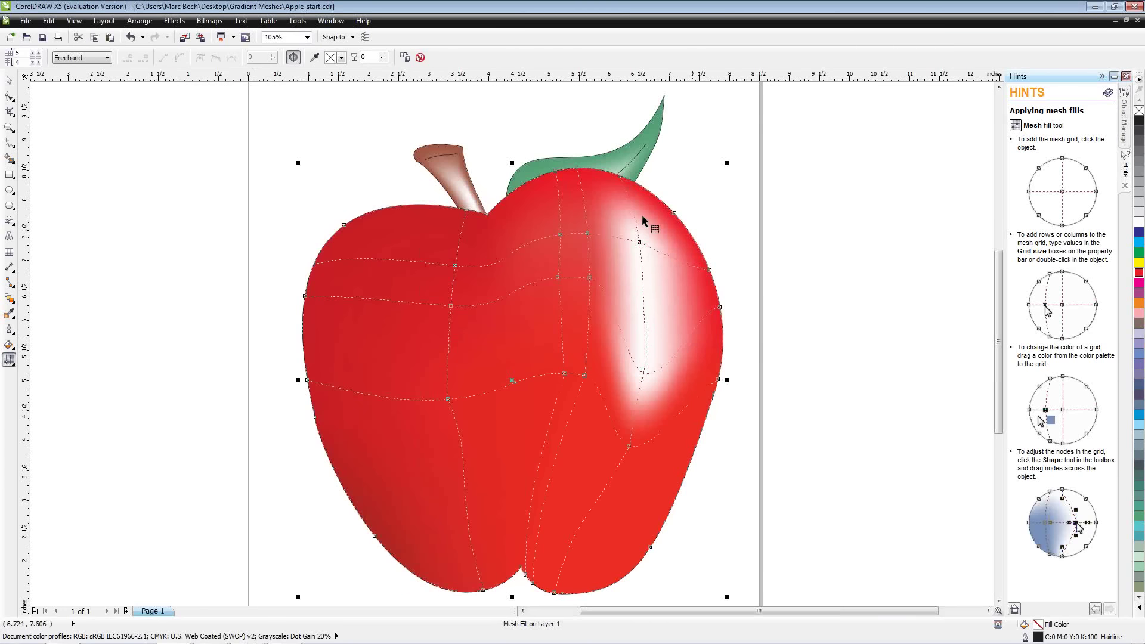
{"action": "left_click", "coordinate": [293, 58]}
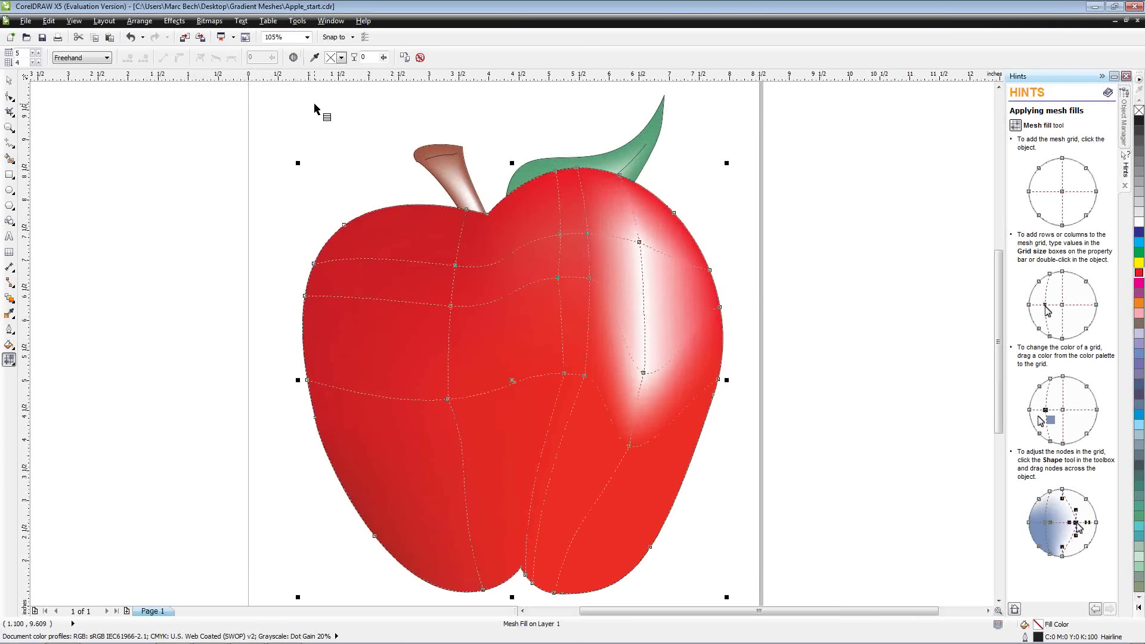
Step: Switch between the Pick and Mesh fill tools to examine the apple's shading with and without the mesh grid
{"action": "left_click", "coordinate": [9, 82]}
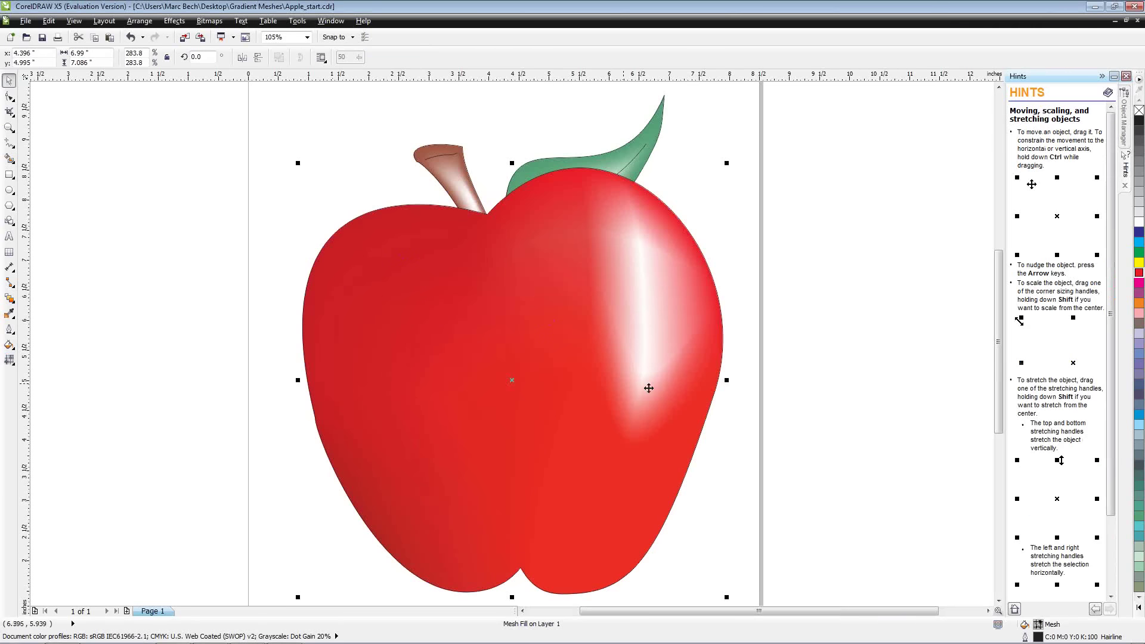
{"action": "left_click", "coordinate": [565, 374]}
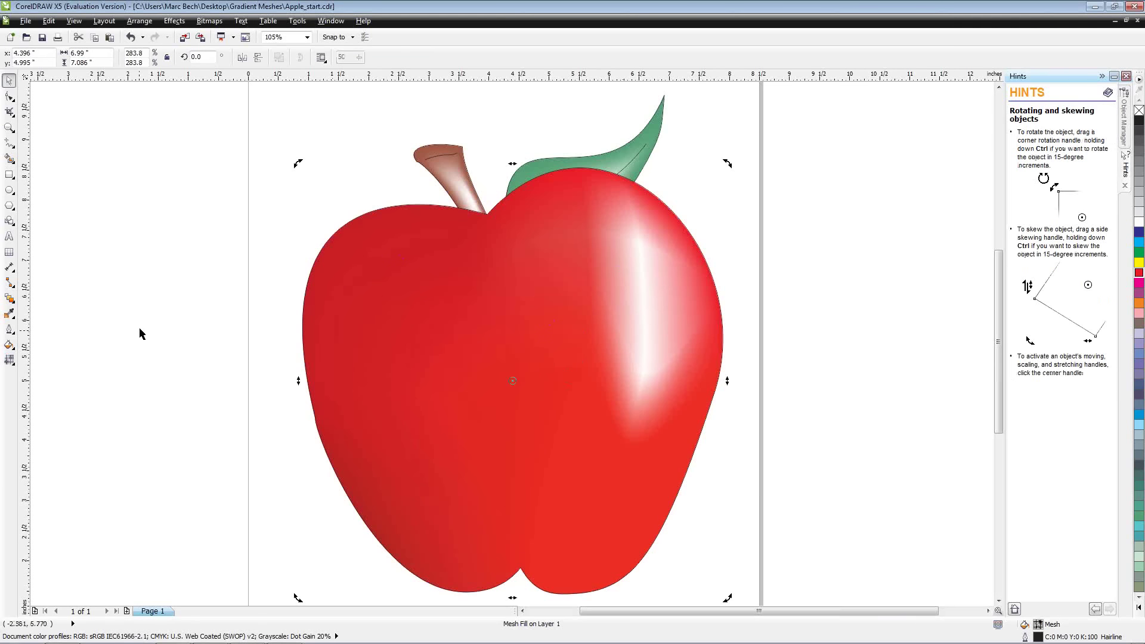
{"action": "key", "text": "m"}
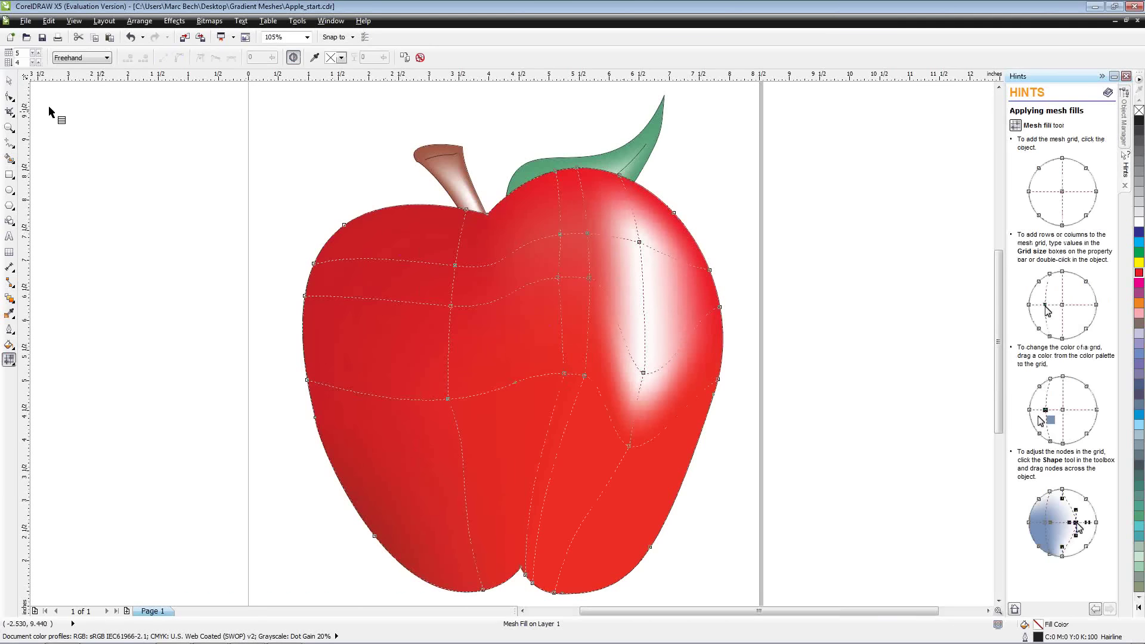
{"action": "left_click", "coordinate": [9, 80]}
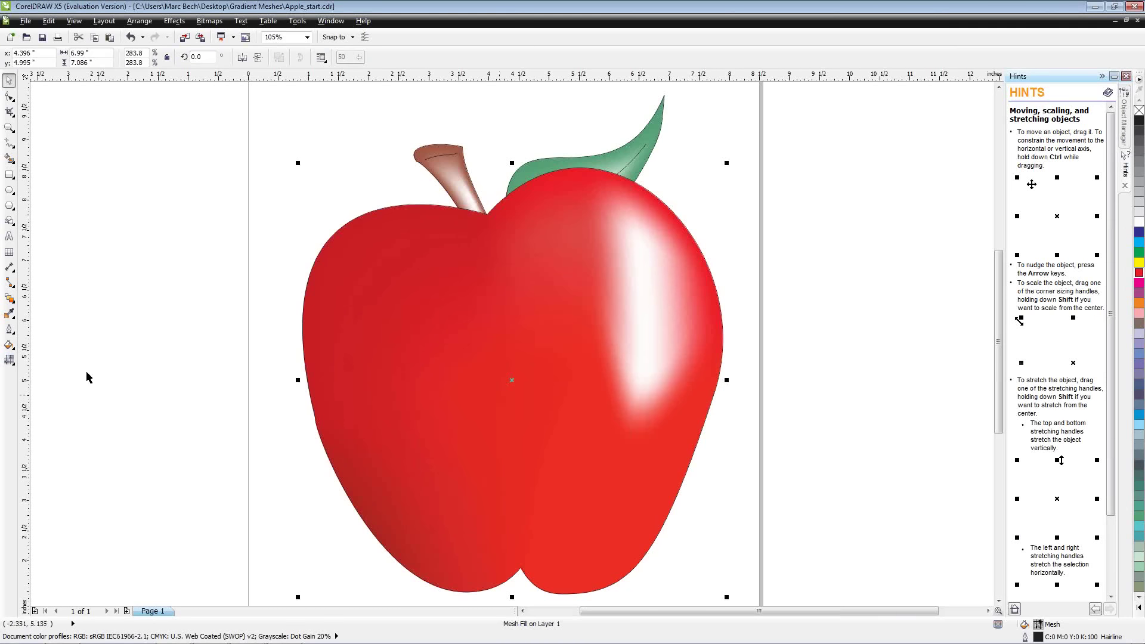
{"action": "key", "text": "m"}
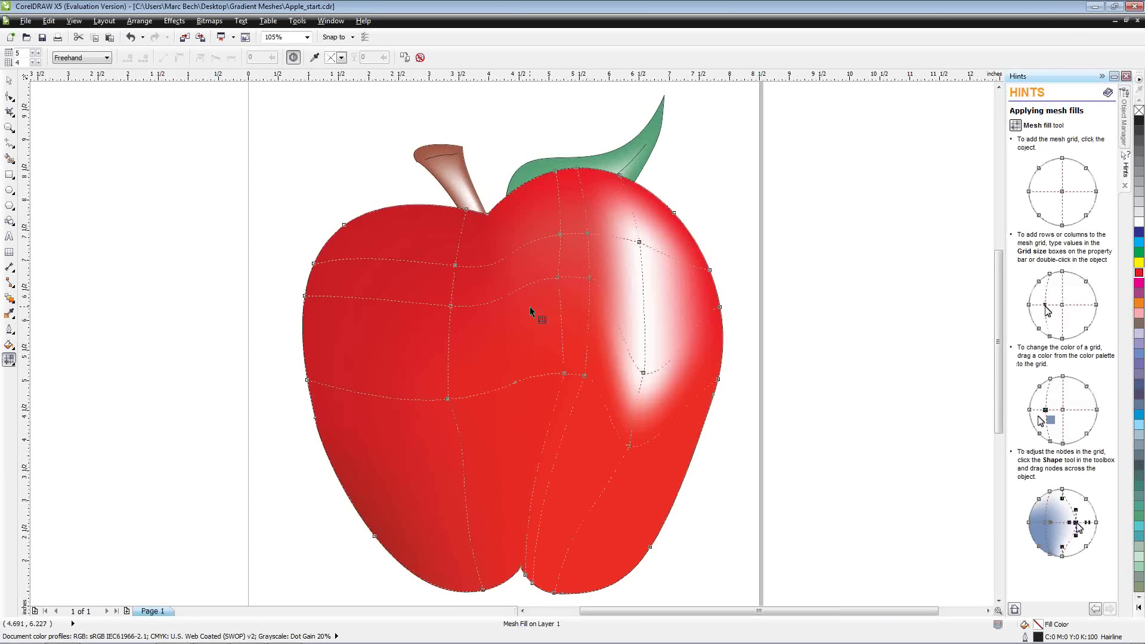
{"action": "key", "text": "space"}
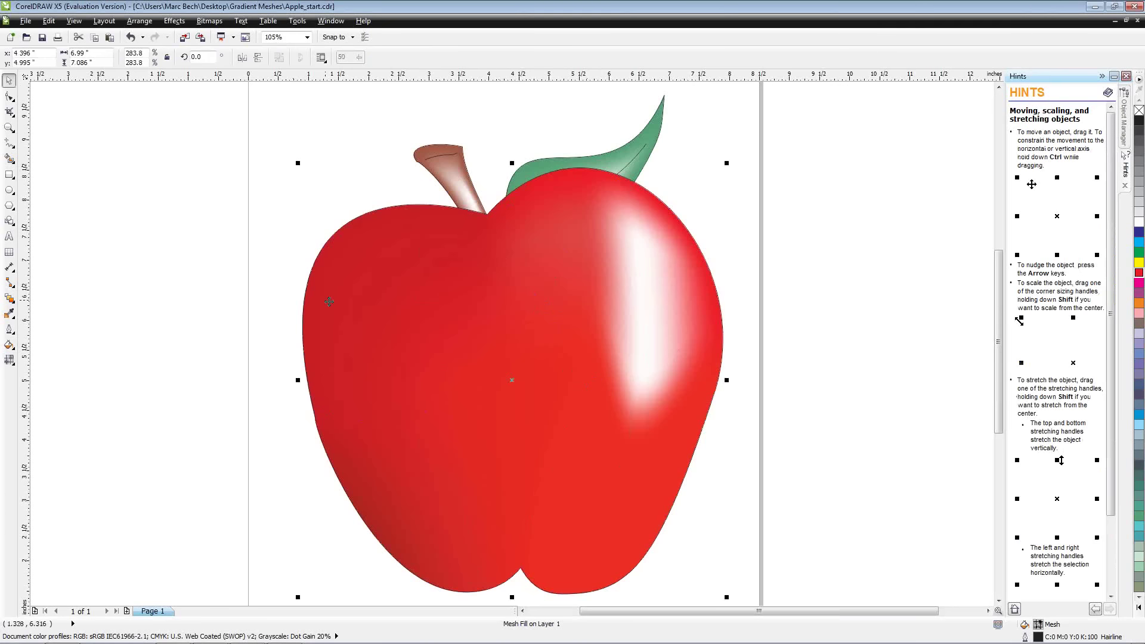
{"action": "key", "text": "space"}
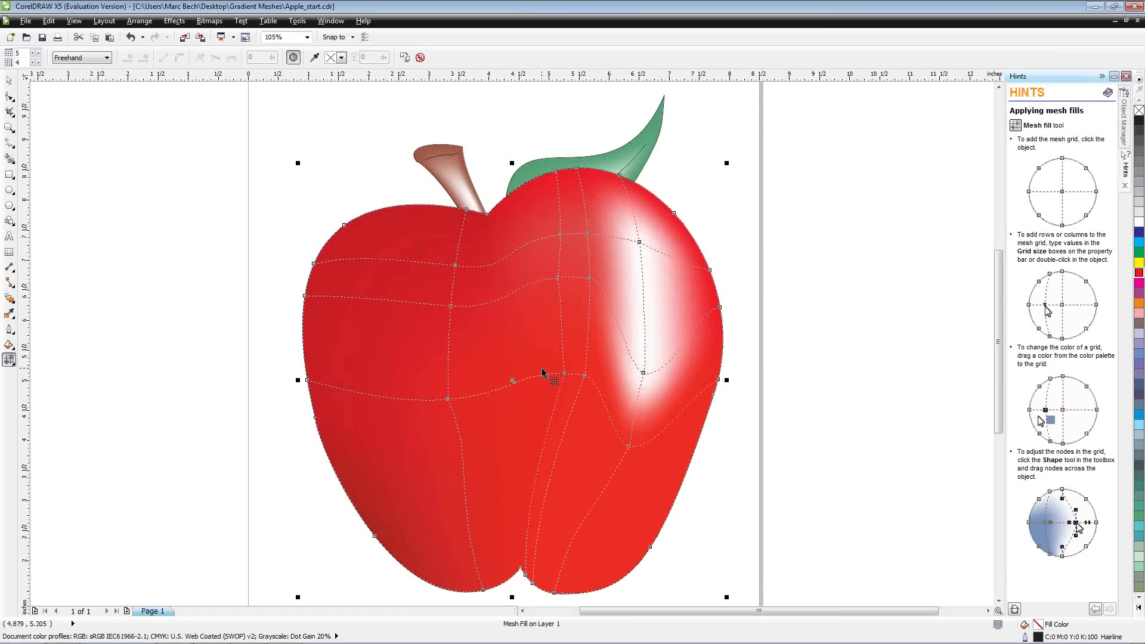
Step: Open the Lotus_start drawing from the Gradient Meshes folder and fit the lotus in the view
{"action": "key", "text": "space"}
{"action": "left_click", "coordinate": [26, 38]}
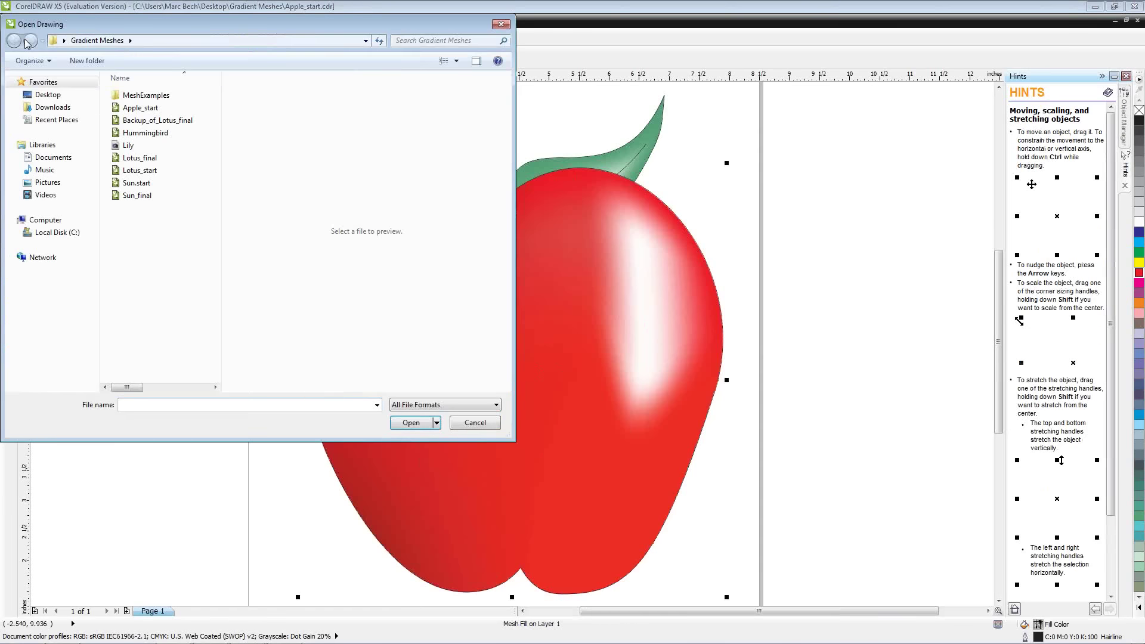
{"action": "double_click", "coordinate": [113, 170]}
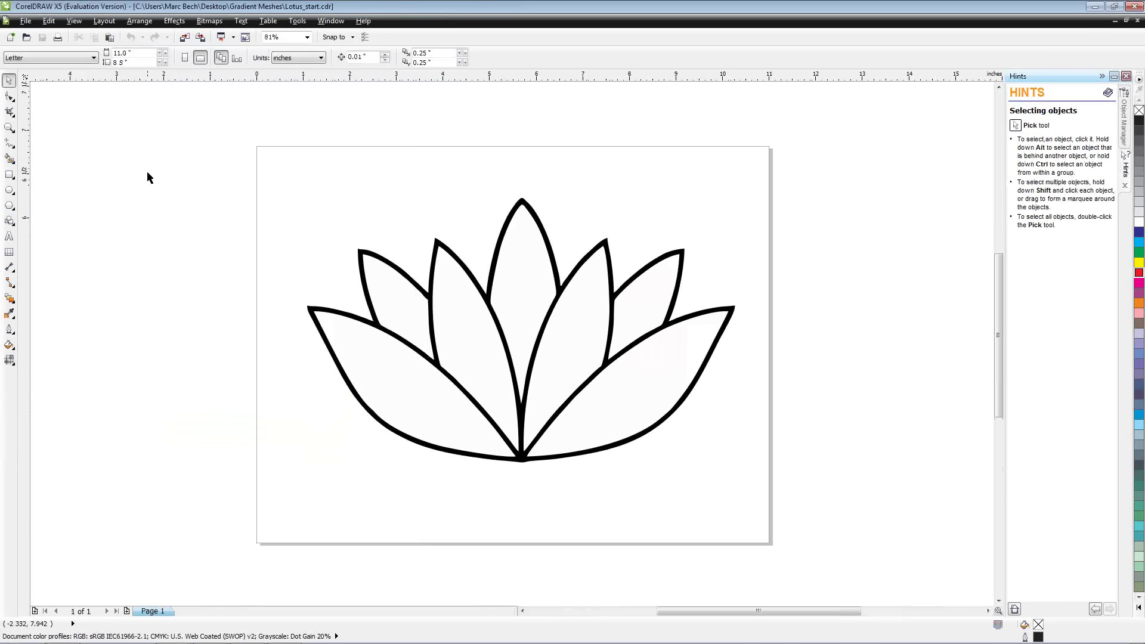
{"action": "key", "text": "F4"}
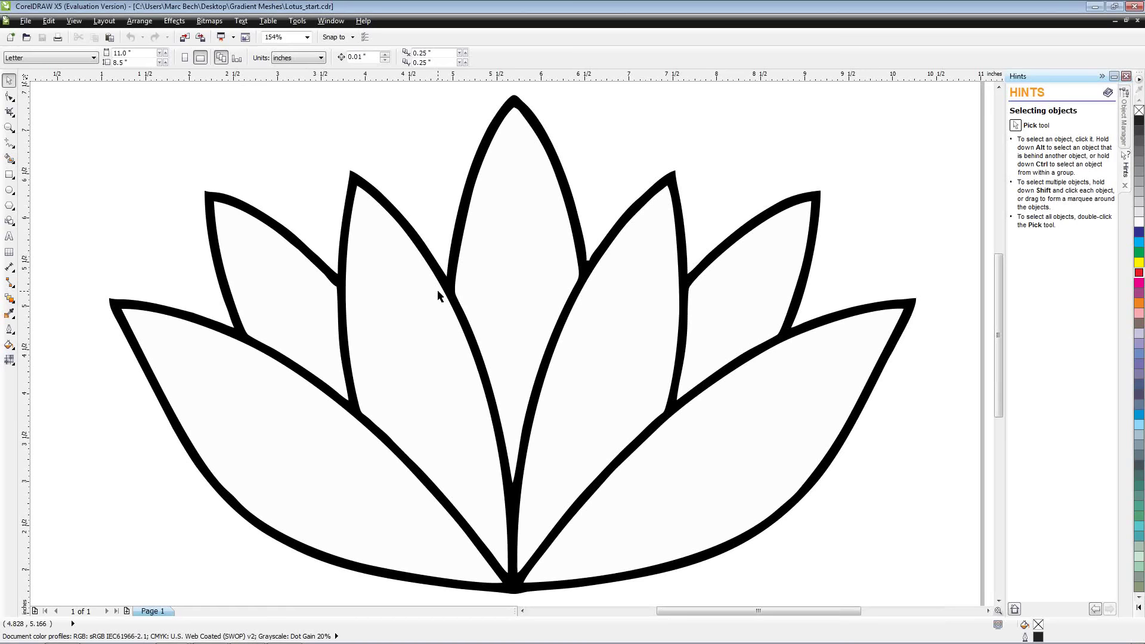
Step: Apply a mesh fill to the lotus's central petal with a grid size of 3 columns by 3 rows
{"action": "left_click", "coordinate": [530, 291]}
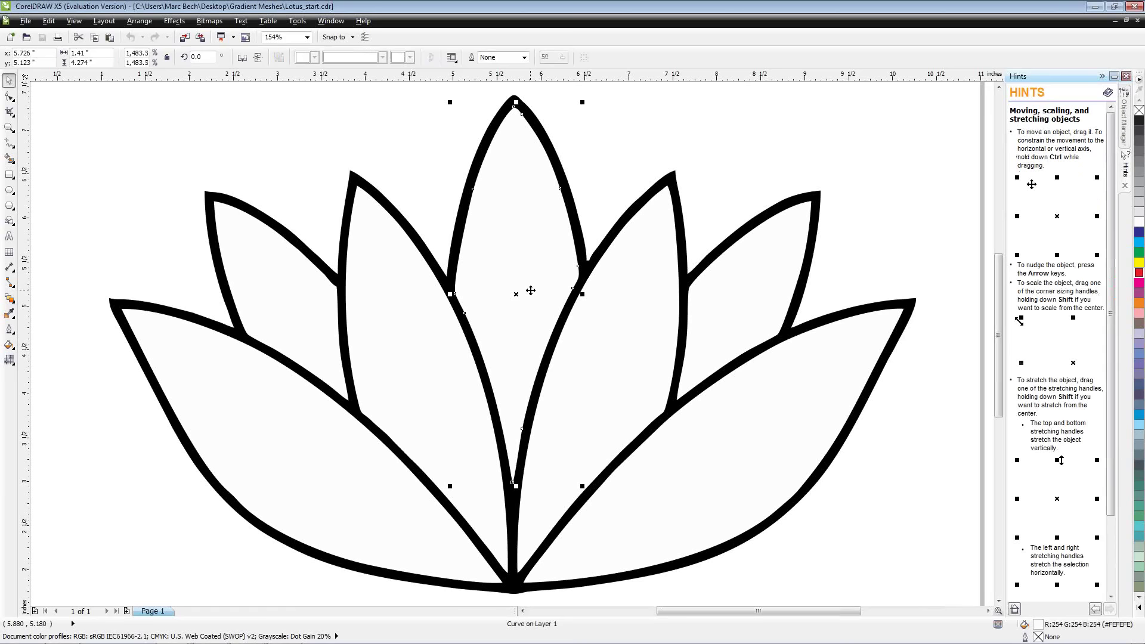
{"action": "key", "text": "m"}
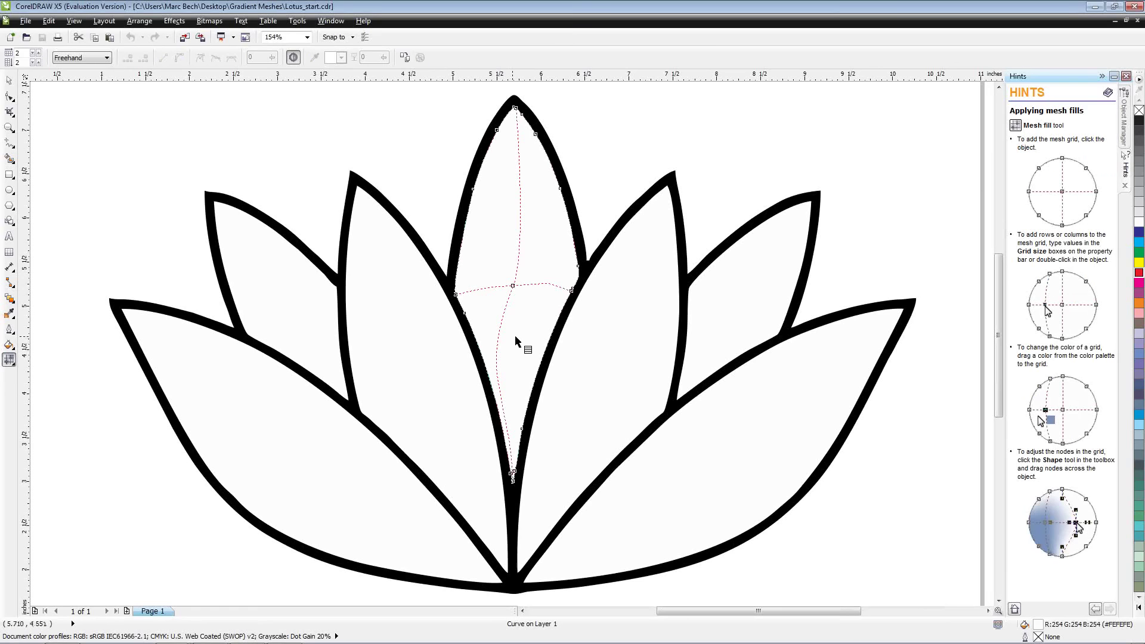
{"action": "left_click", "coordinate": [37, 53]}
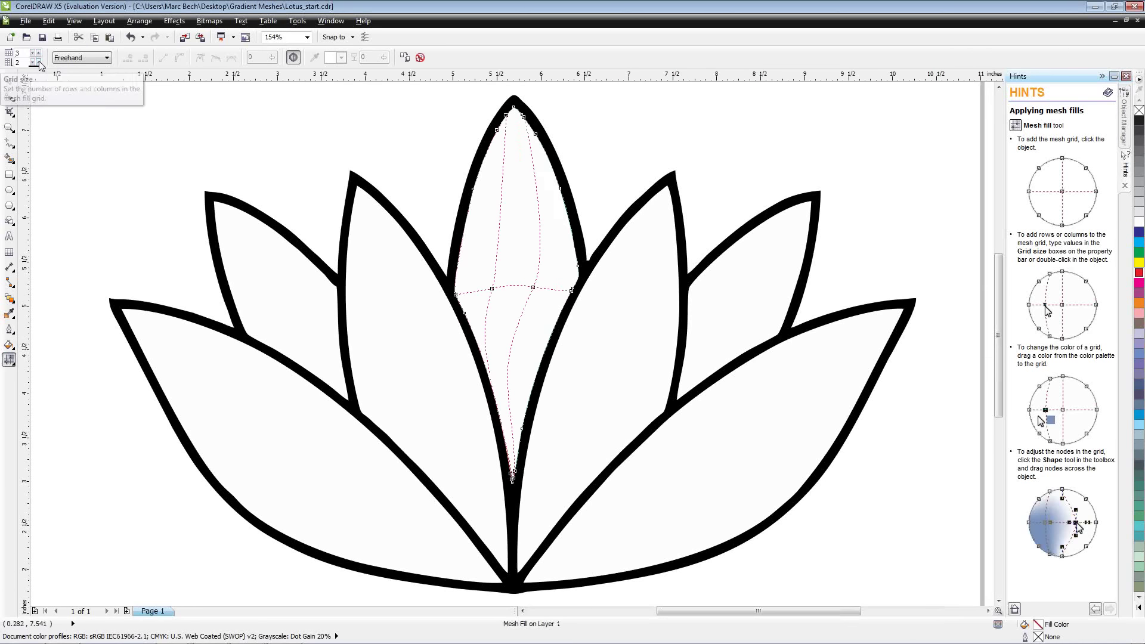
{"action": "left_click", "coordinate": [39, 63]}
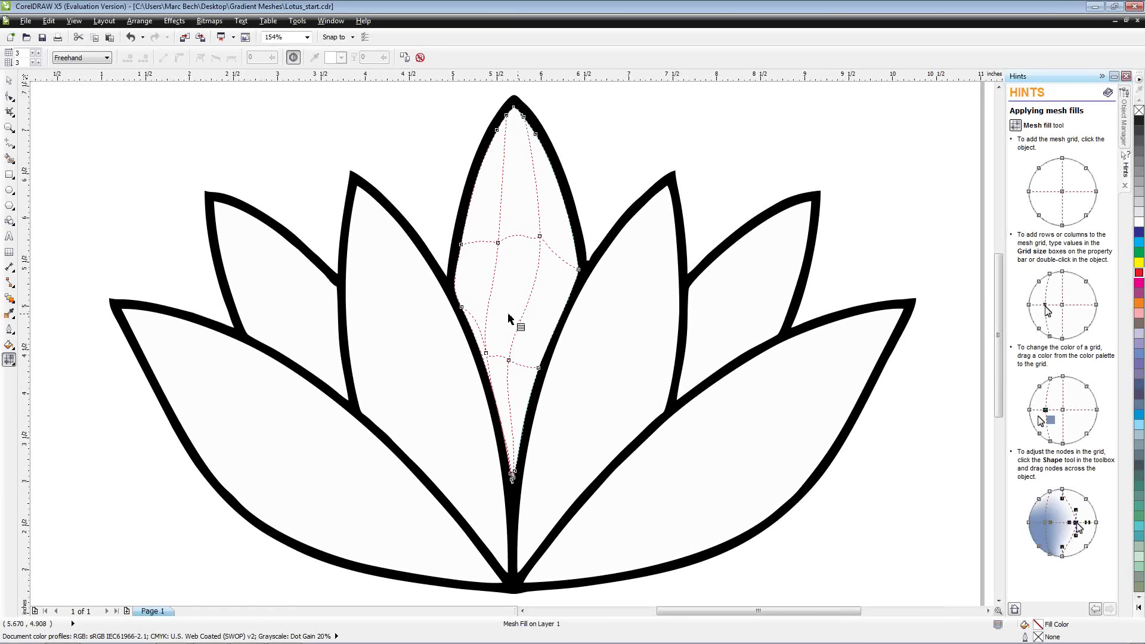
Step: Raise the central petal's two lower mesh intersections, lower its upper-right intersection slightly, and adjust that node's curve handles
{"action": "left_click", "coordinate": [509, 361]}
{"action": "left_click_drag", "start_coordinate": [510, 361], "coordinate": [495, 338]}
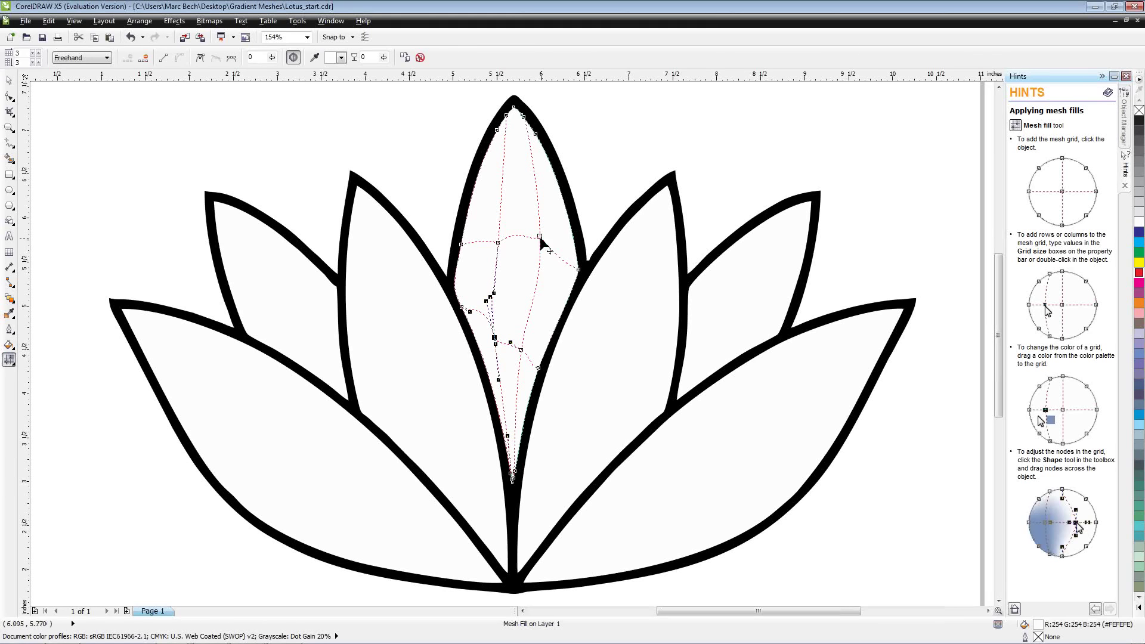
{"action": "left_click", "coordinate": [541, 237]}
{"action": "left_click_drag", "start_coordinate": [540, 237], "coordinate": [540, 244]}
{"action": "left_click_drag", "start_coordinate": [541, 304], "coordinate": [533, 303]}
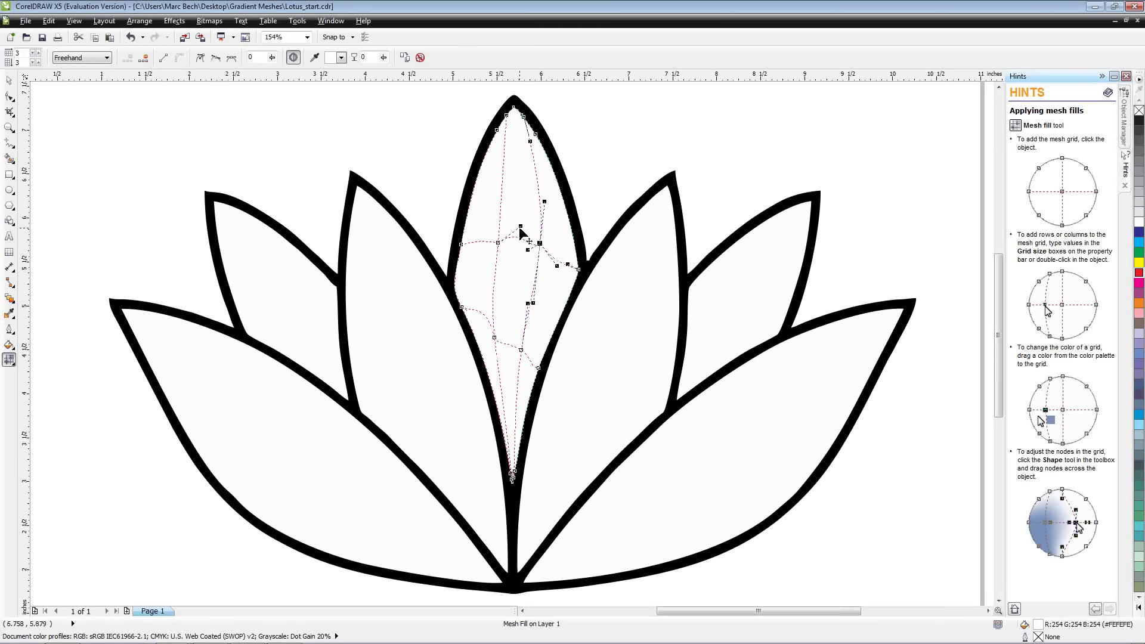
{"action": "left_click_drag", "start_coordinate": [520, 227], "coordinate": [520, 237]}
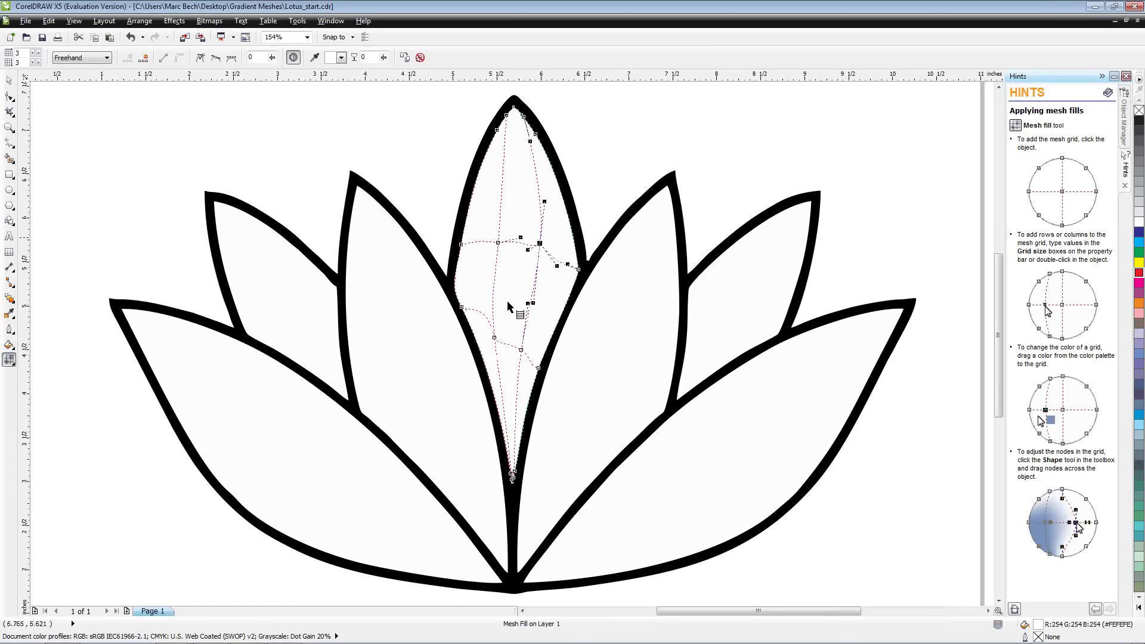
Step: Nudge the petal's two lower mesh intersections slightly upward and reshape the mesh curve beside the left one
{"action": "left_click", "coordinate": [494, 339]}
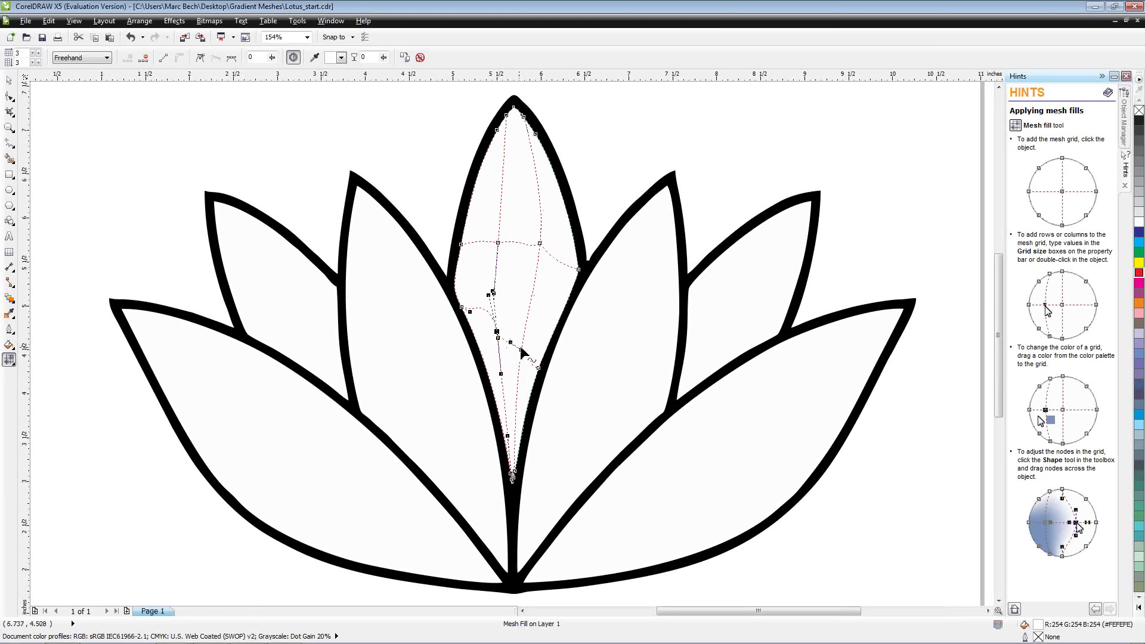
{"action": "left_click_drag", "start_coordinate": [522, 350], "coordinate": [521, 343]}
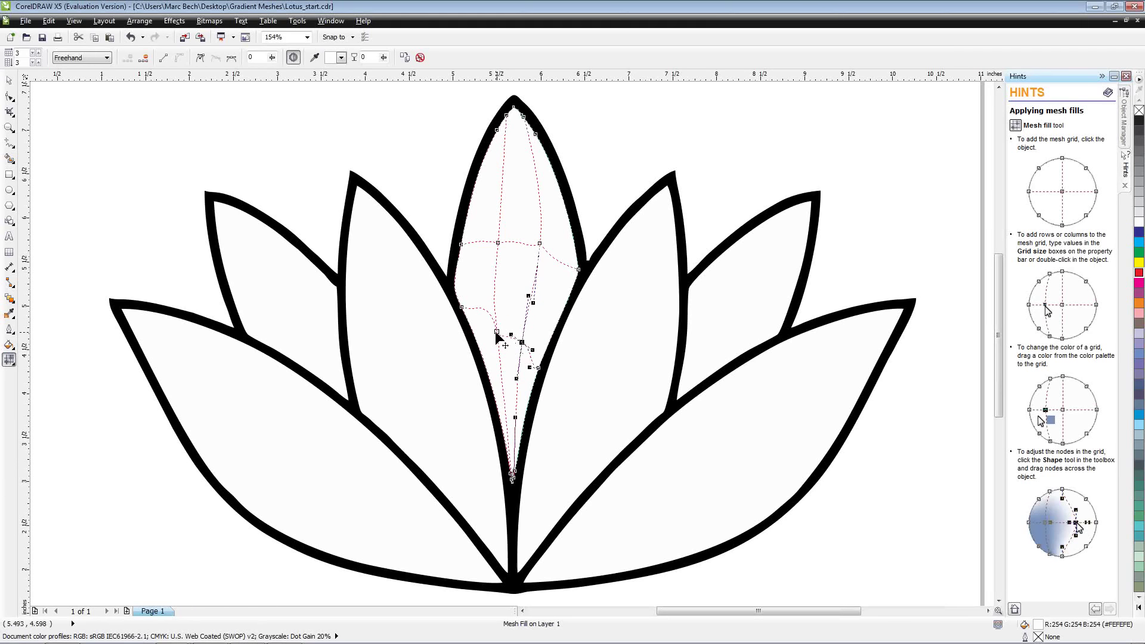
{"action": "left_click", "coordinate": [496, 336]}
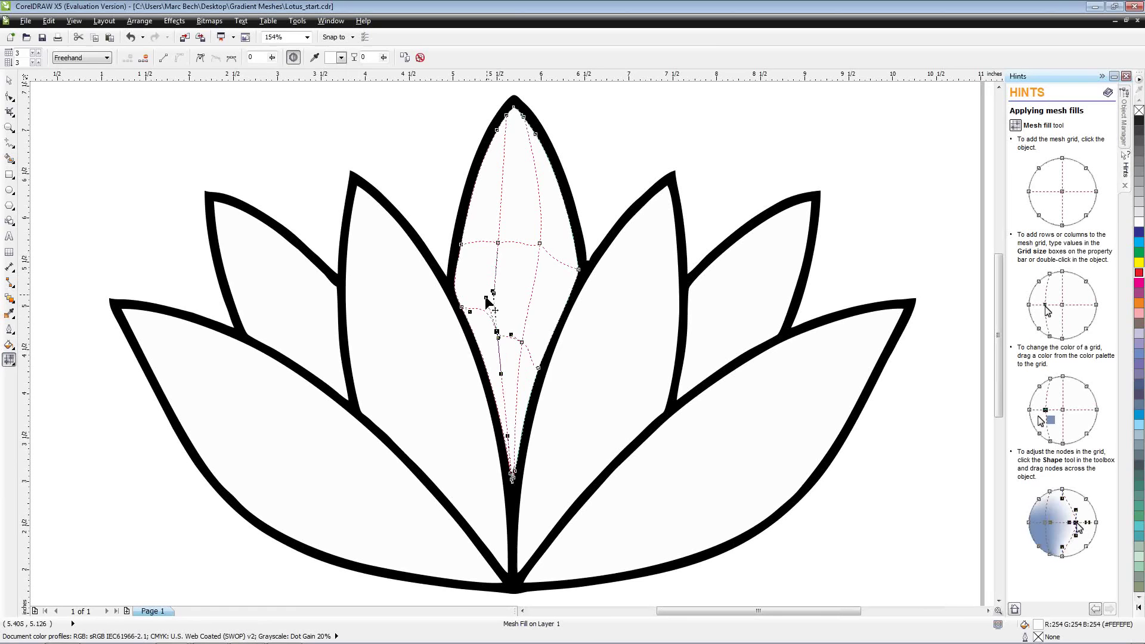
{"action": "left_click_drag", "start_coordinate": [481, 305], "coordinate": [480, 313]}
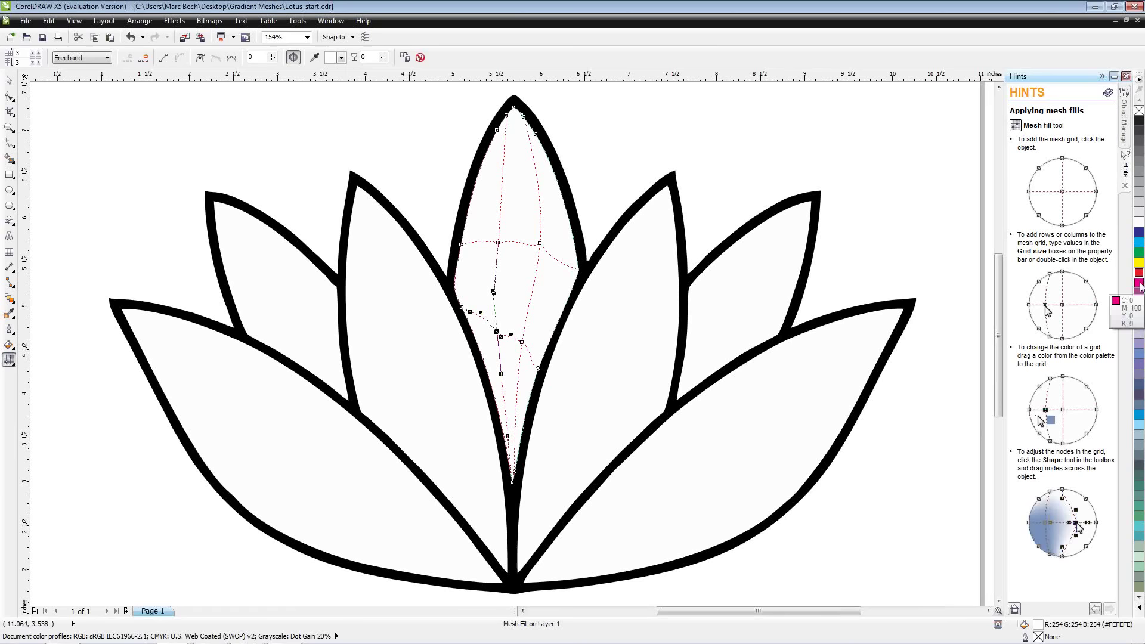
Step: Fill the petal's central mesh patch with magenta (M:100) and lasso the nodes all around the petal's outline
{"action": "left_click_drag", "start_coordinate": [1138, 283], "coordinate": [507, 284]}
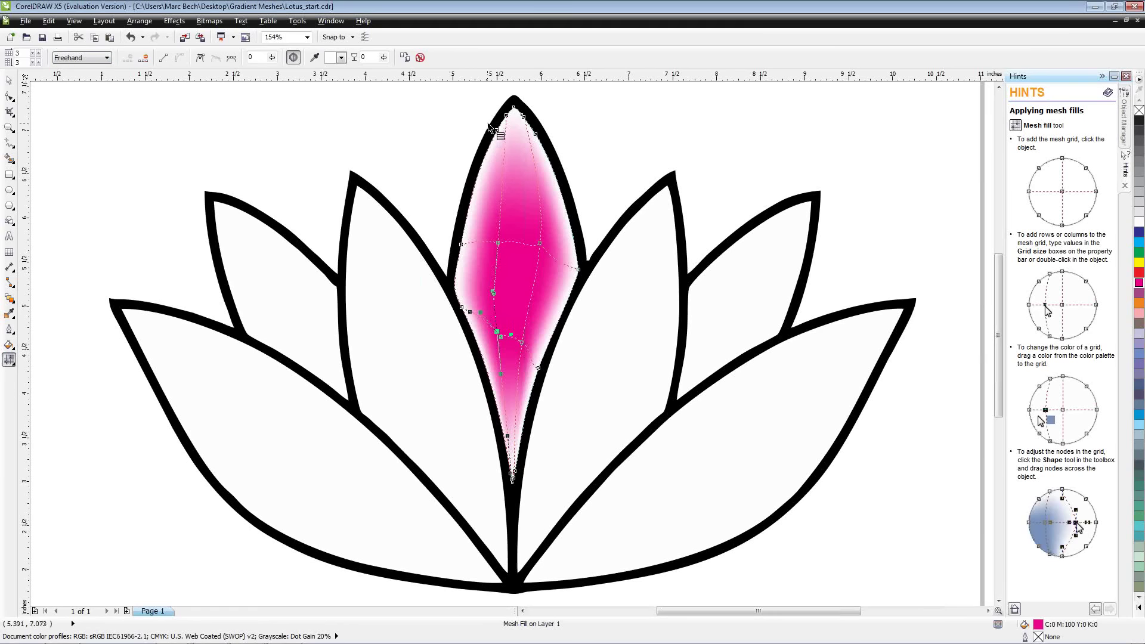
{"action": "mouse_move", "coordinate": [479, 141]}
{"action": "left_mouse_down"}
{"action": "mouse_move", "coordinate": [447, 220]}
{"action": "mouse_move", "coordinate": [451, 324]}
{"action": "mouse_move", "coordinate": [484, 454]}
{"action": "mouse_move", "coordinate": [522, 496]}
{"action": "mouse_move", "coordinate": [567, 409]}
{"action": "mouse_move", "coordinate": [603, 205]}
{"action": "mouse_move", "coordinate": [590, 161]}
{"action": "mouse_move", "coordinate": [566, 137]}
{"action": "mouse_move", "coordinate": [527, 127]}
{"action": "mouse_move", "coordinate": [543, 196]}
{"action": "mouse_move", "coordinate": [542, 296]}
{"action": "mouse_move", "coordinate": [521, 375]}
{"action": "mouse_move", "coordinate": [508, 382]}
{"action": "mouse_move", "coordinate": [483, 338]}
{"action": "mouse_move", "coordinate": [484, 285]}
{"action": "left_mouse_up"}
{"action": "left_click", "coordinate": [500, 128]}
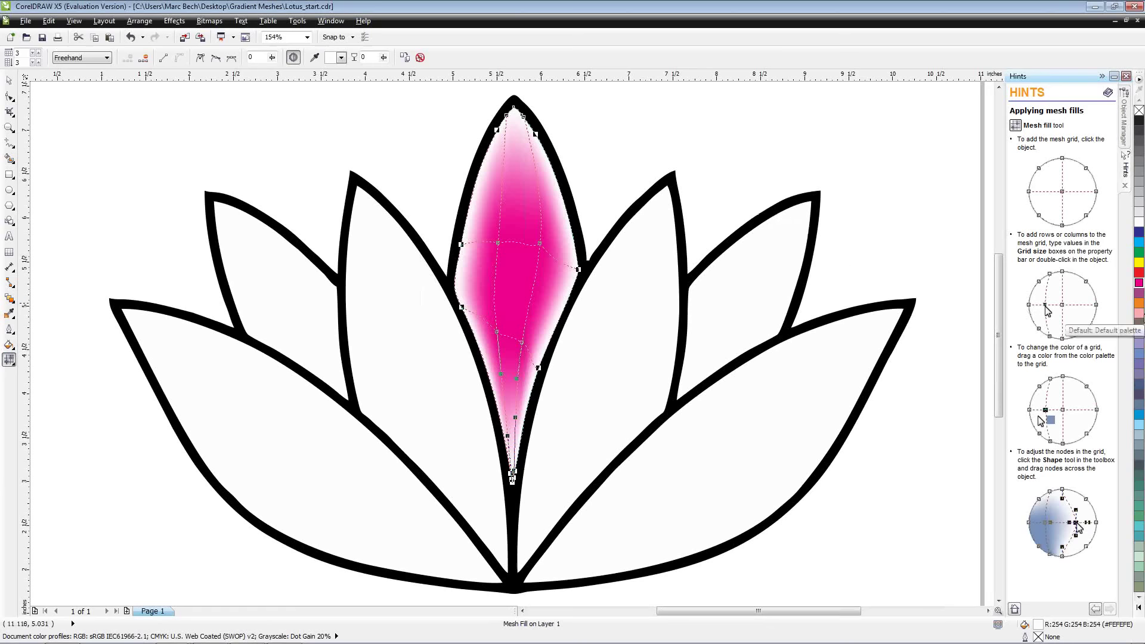
Step: Colour the selected outline nodes of the central petal pale lavender (C:20 M:20 Y:0 K:0) and deselect them
{"action": "left_click", "coordinate": [1140, 335]}
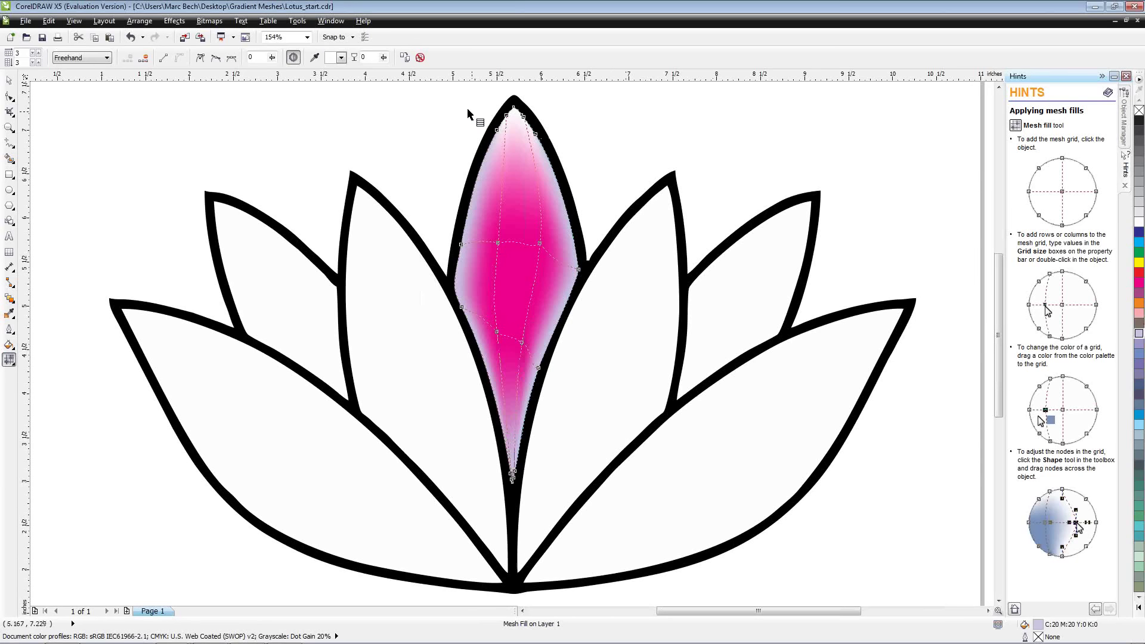
{"action": "left_click", "coordinate": [498, 105]}
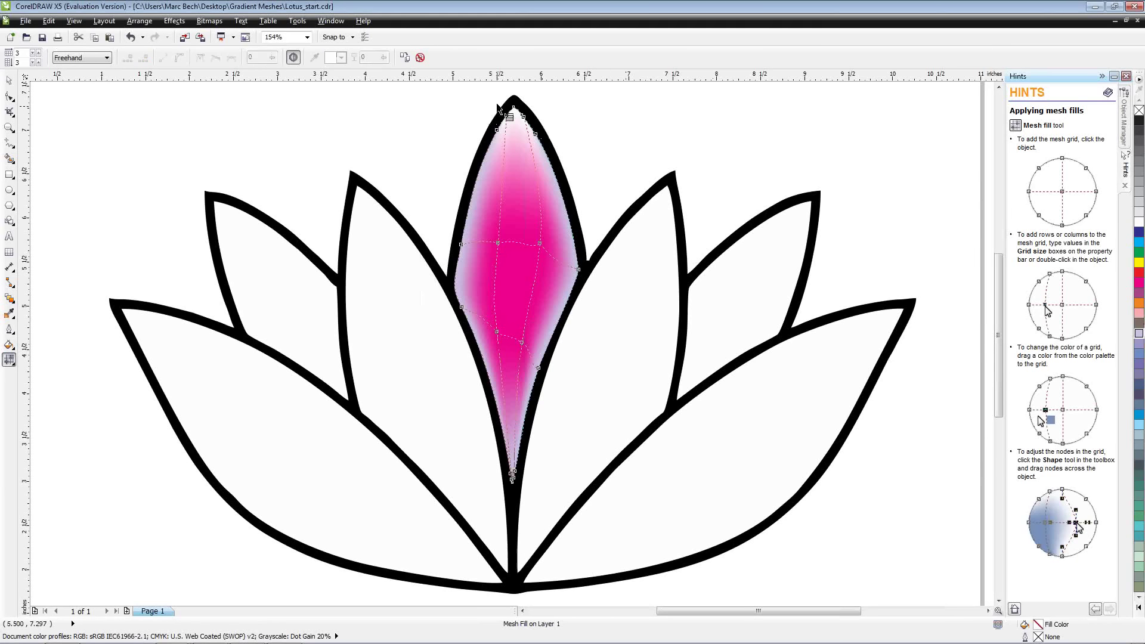
Step: Select the nodes at the central petal's tip with Rectangular selection mode and colour them white (C:0 M:0 Y:0 K:0)
{"action": "left_click", "coordinate": [104, 58]}
{"action": "left_click", "coordinate": [95, 67]}
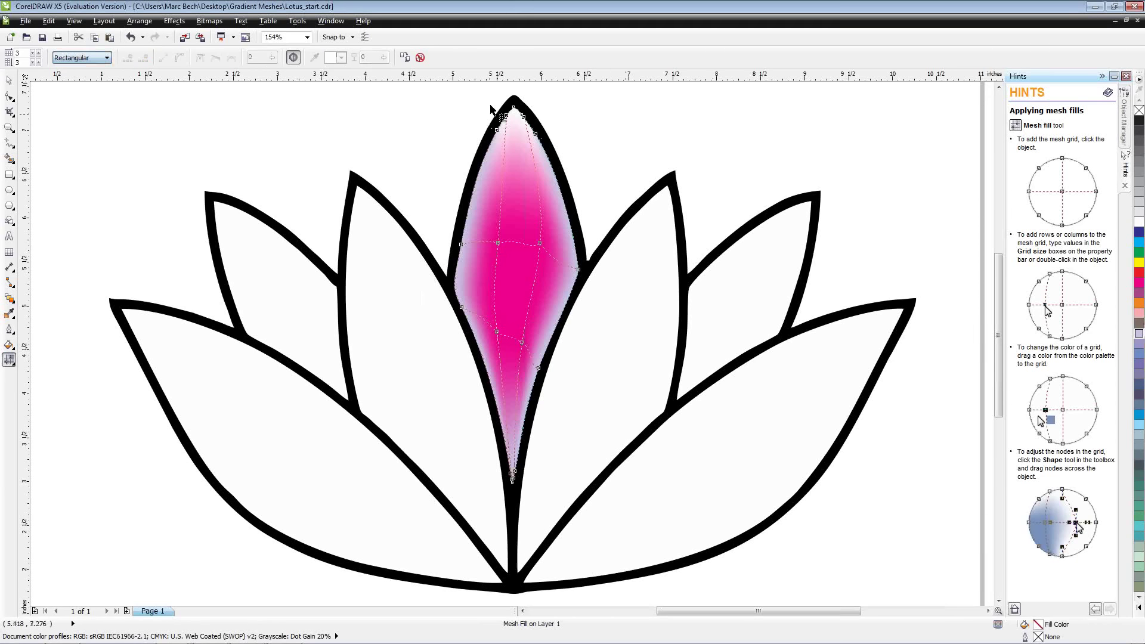
{"action": "left_click_drag", "start_coordinate": [500, 110], "coordinate": [555, 142]}
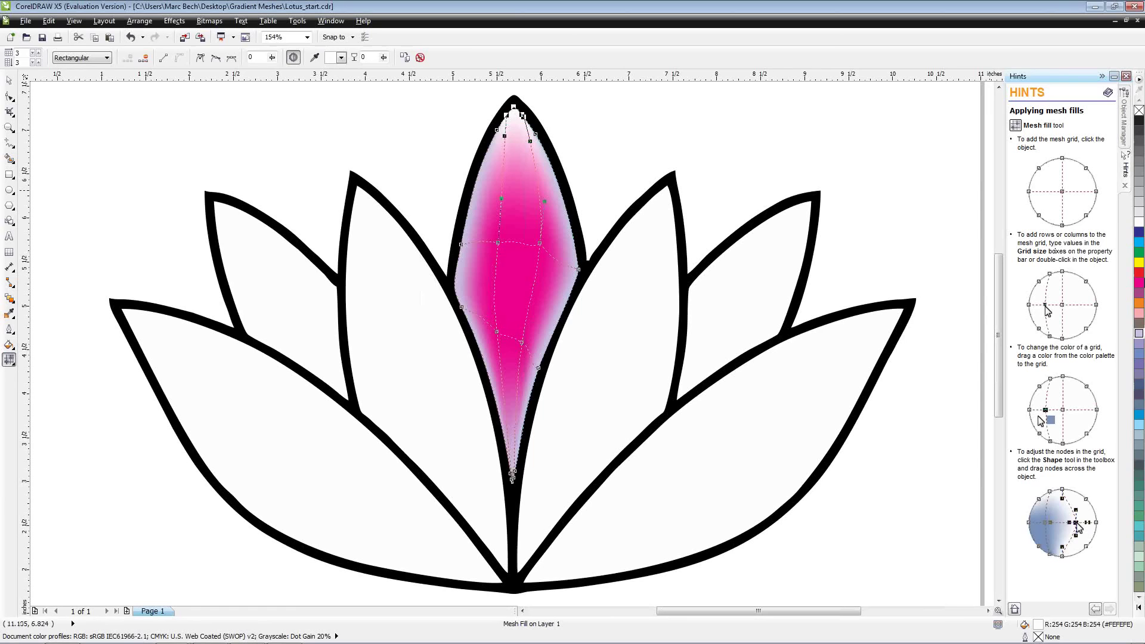
{"action": "left_click", "coordinate": [1137, 223]}
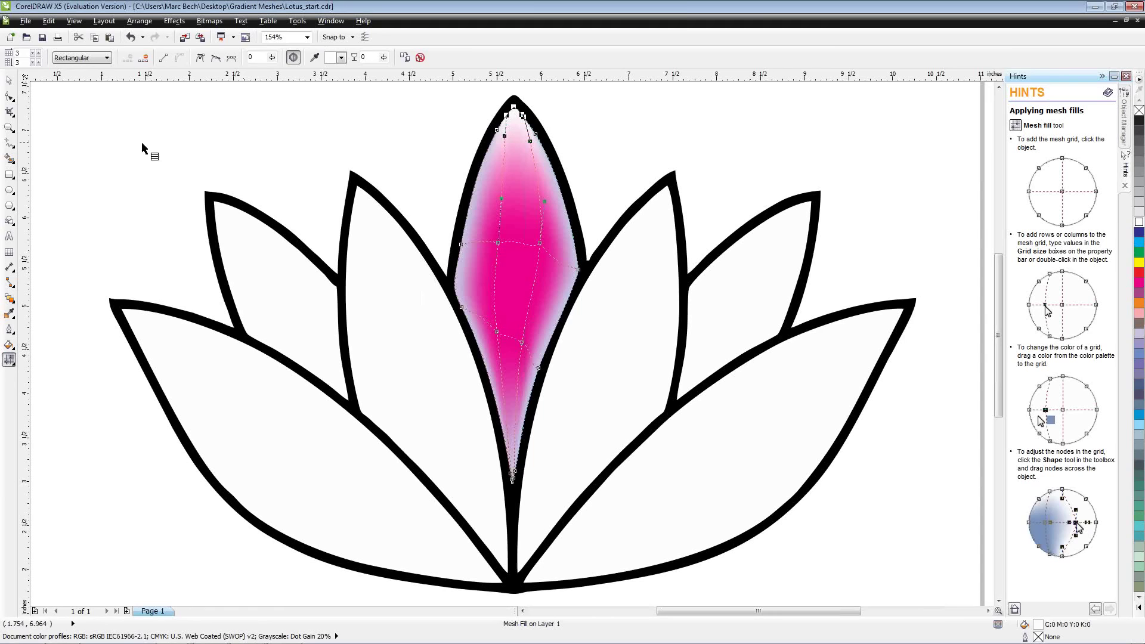
{"action": "key", "text": "space"}
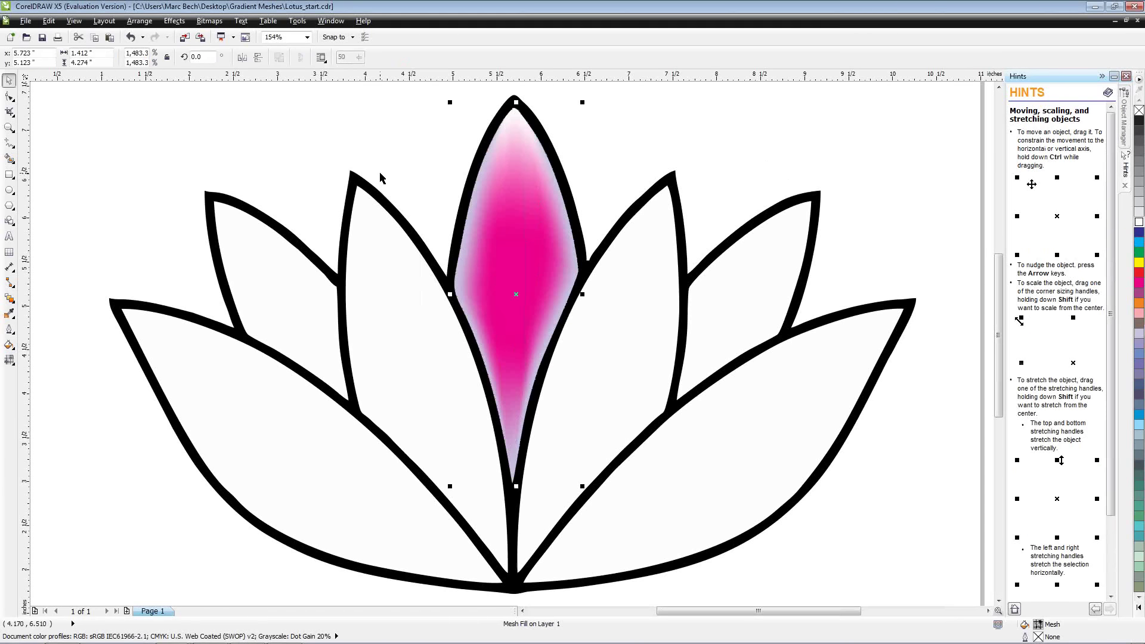
{"action": "key", "text": "space"}
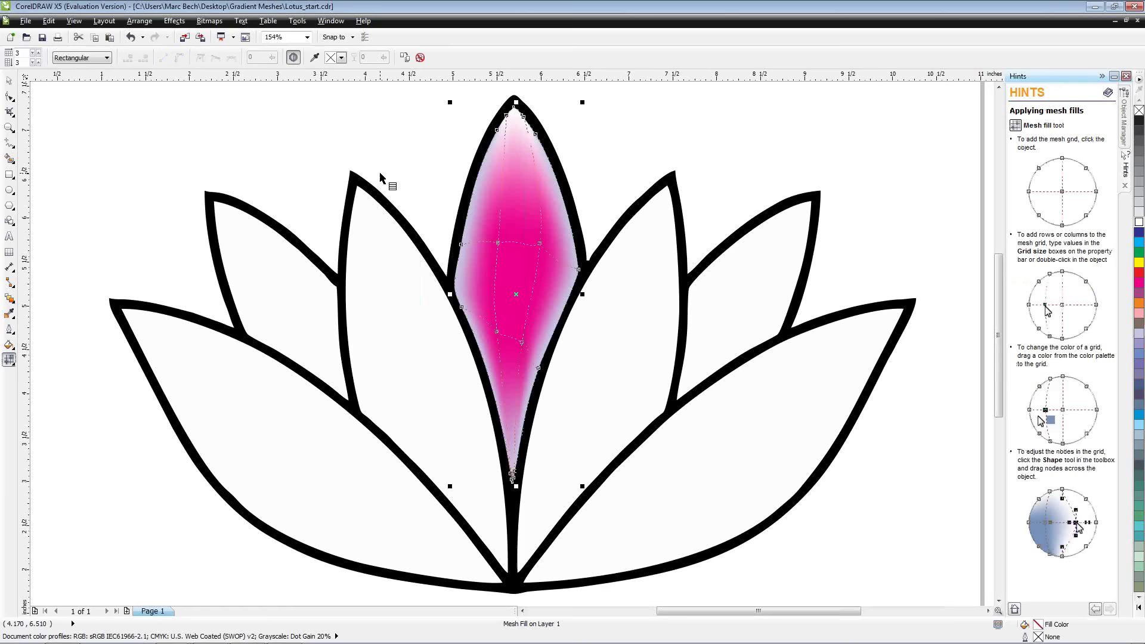
{"action": "left_click", "coordinate": [408, 59]}
{"action": "left_click", "coordinate": [611, 341]}
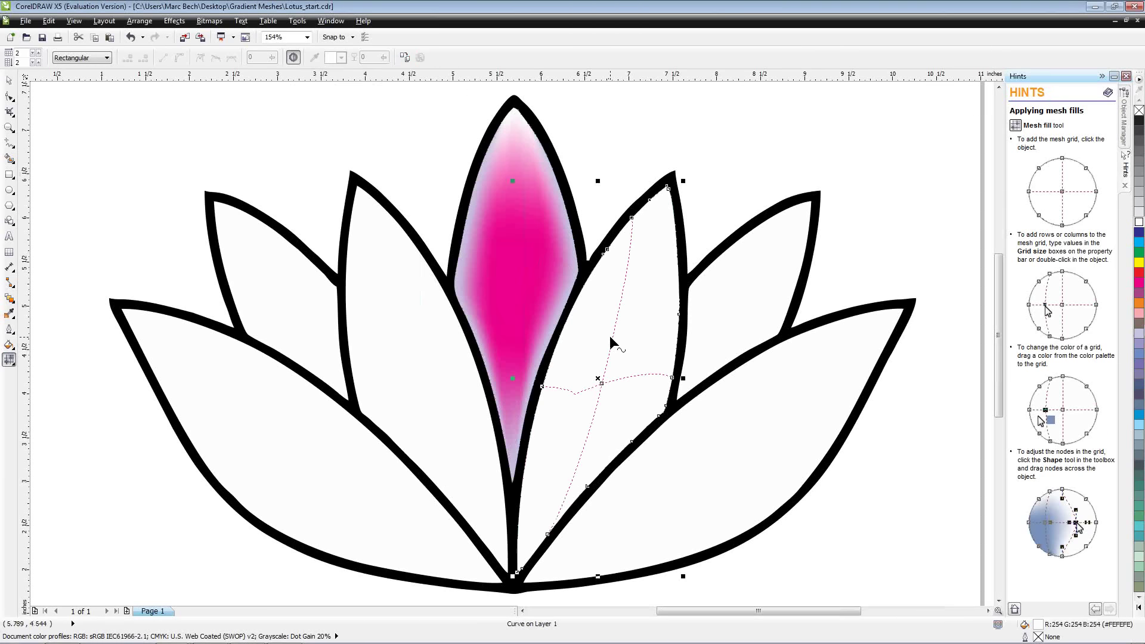
{"action": "left_click", "coordinate": [405, 59]}
{"action": "left_click", "coordinate": [13, 80]}
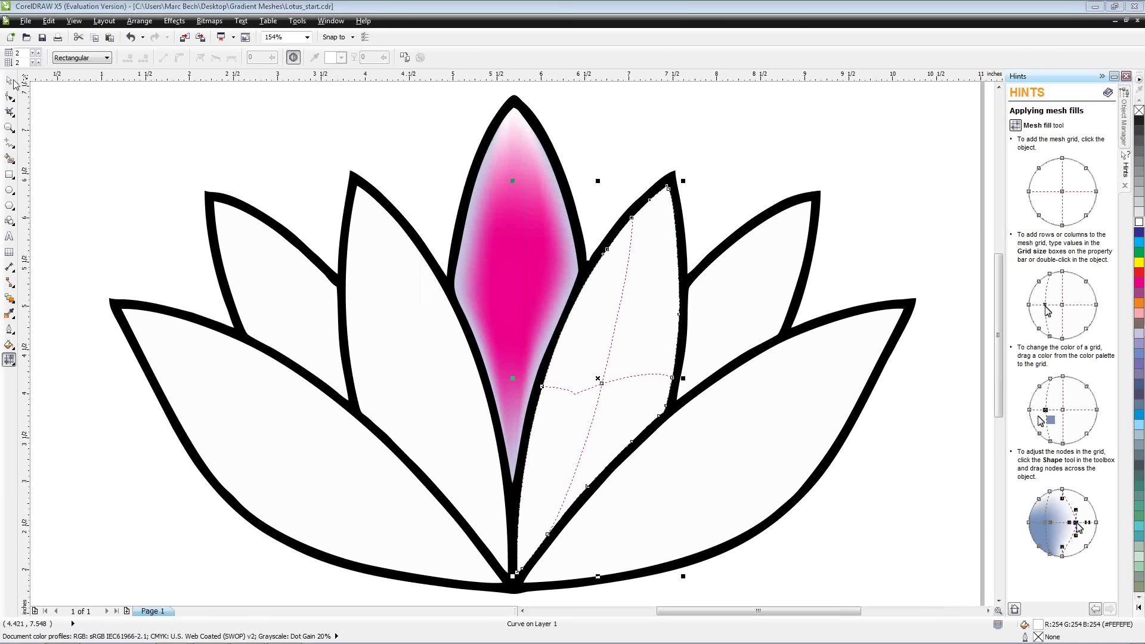
{"action": "left_click", "coordinate": [619, 358]}
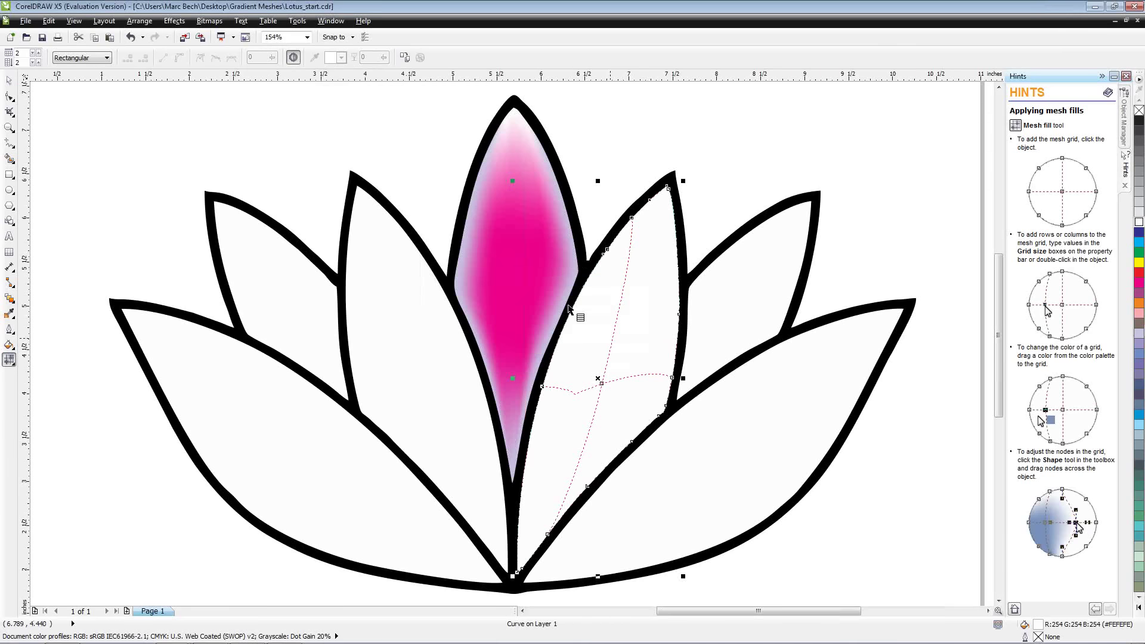
{"action": "left_click", "coordinate": [521, 271]}
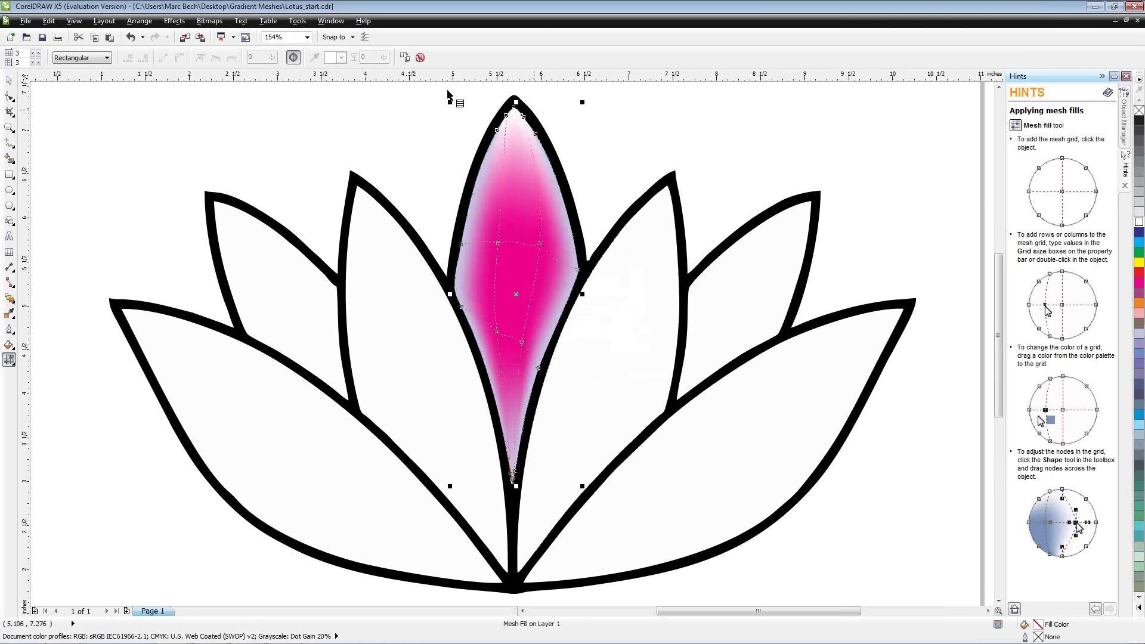
{"action": "left_click", "coordinate": [404, 58]}
{"action": "left_click", "coordinate": [610, 348]}
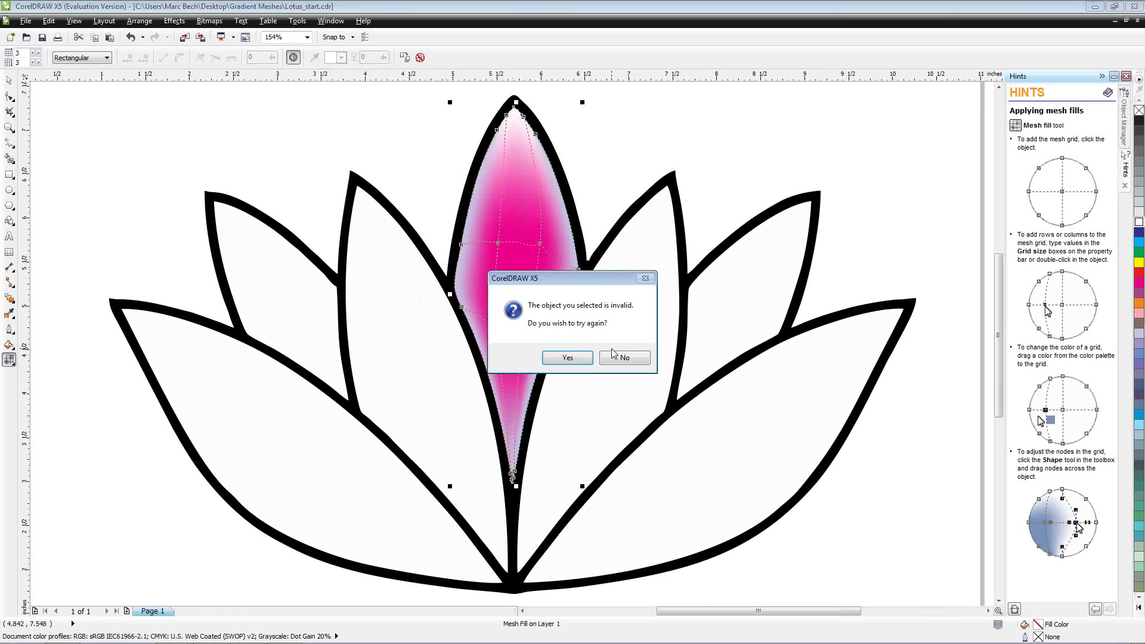
{"action": "left_click", "coordinate": [620, 357]}
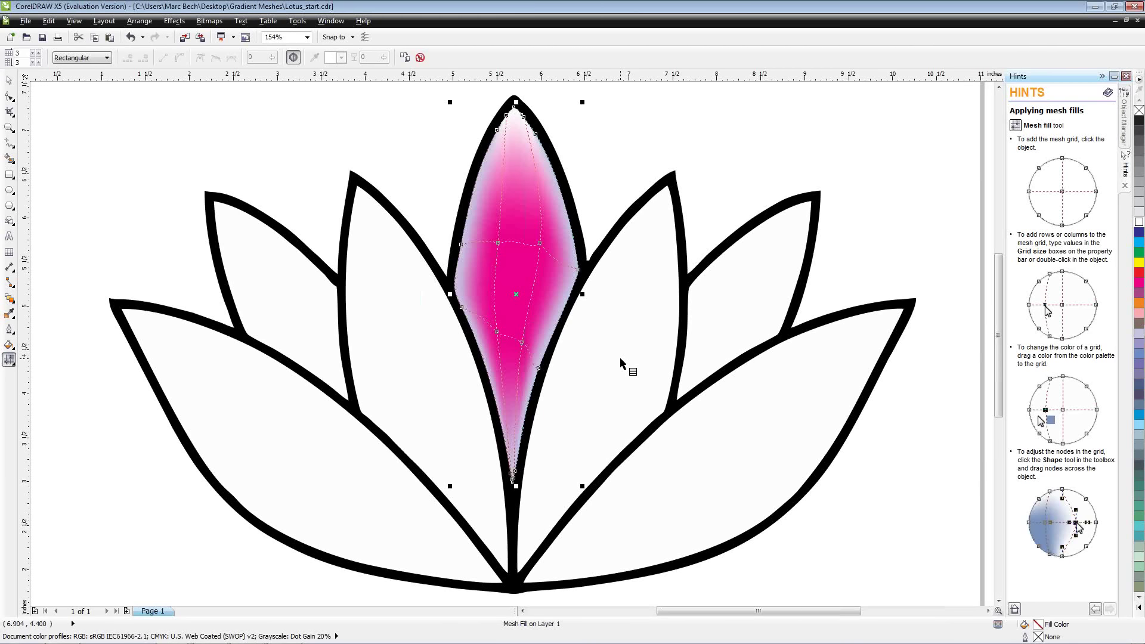
Step: Copy the central petal's mesh fill properties onto the tall petal immediately to its right
{"action": "left_click", "coordinate": [620, 356]}
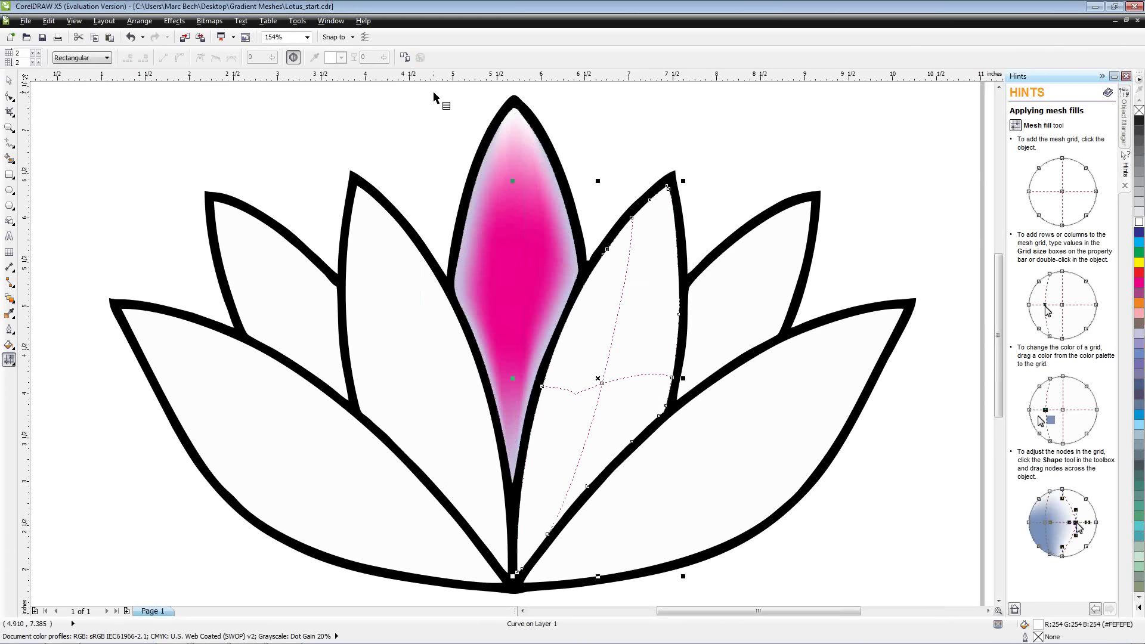
{"action": "left_click", "coordinate": [404, 57]}
{"action": "left_click", "coordinate": [515, 270]}
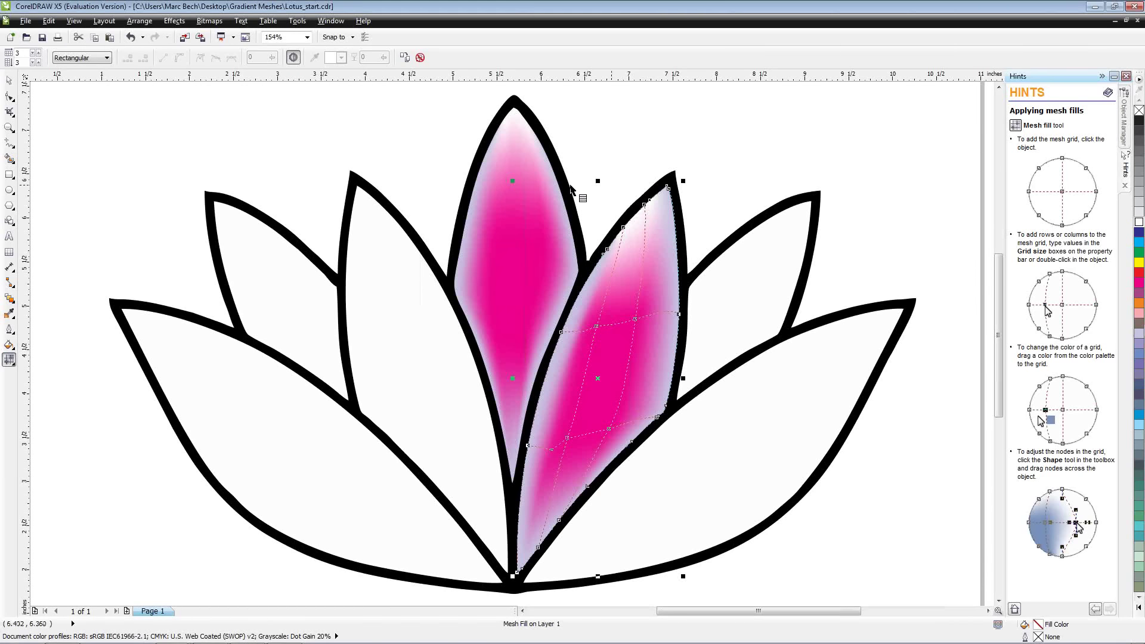
Step: Copy the central petal's mesh fill properties onto the tall petal immediately to its left
{"action": "left_click", "coordinate": [403, 320]}
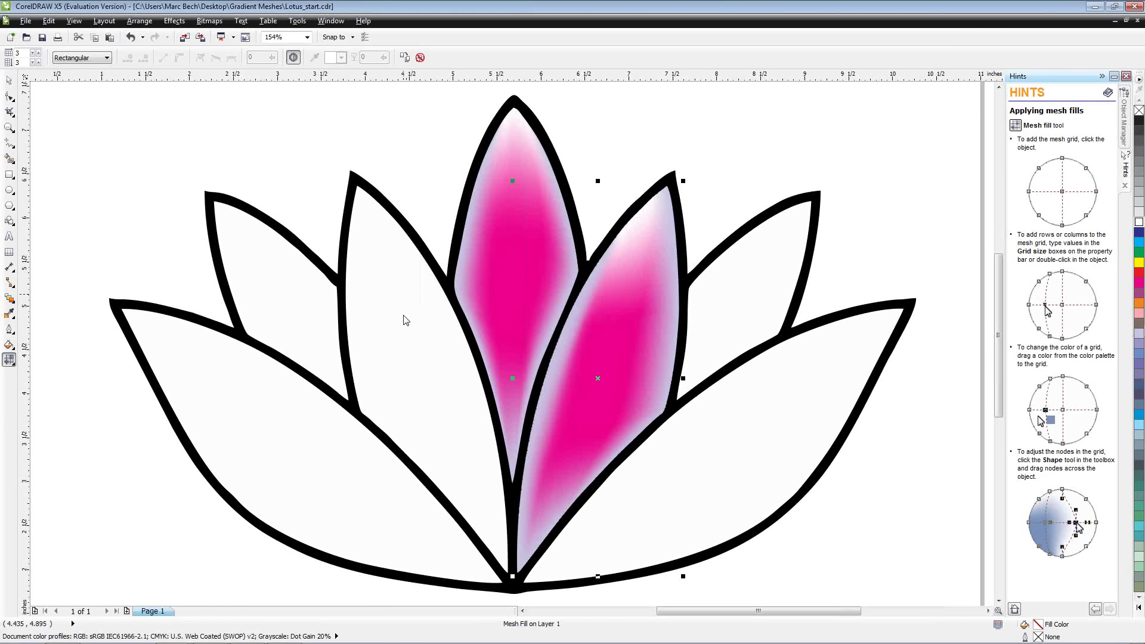
{"action": "left_click", "coordinate": [405, 58]}
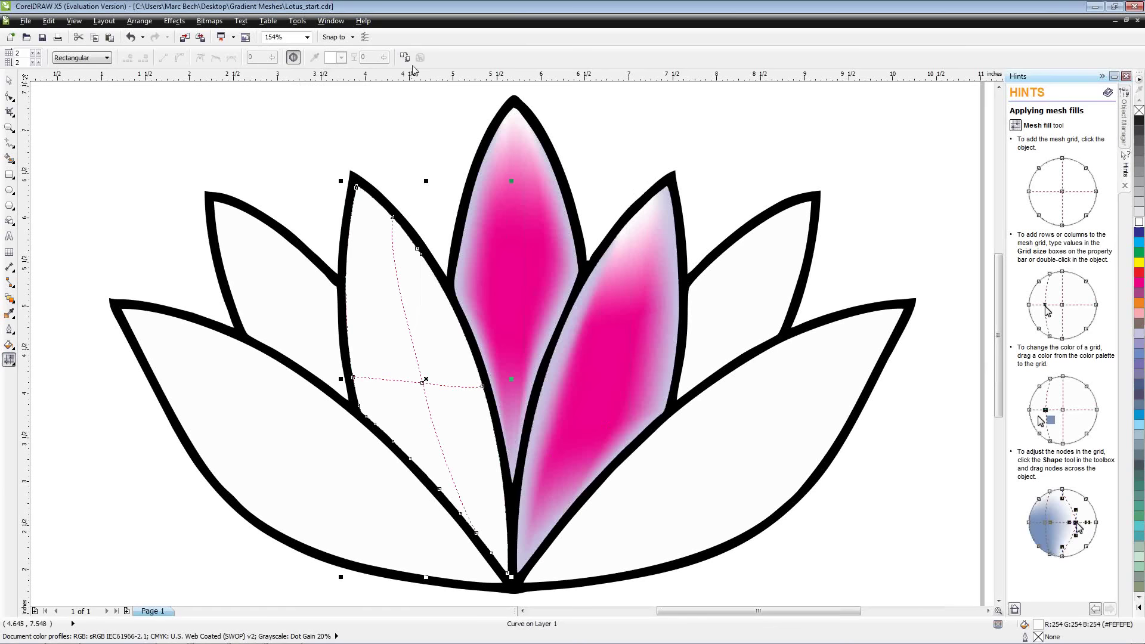
{"action": "left_click", "coordinate": [510, 245]}
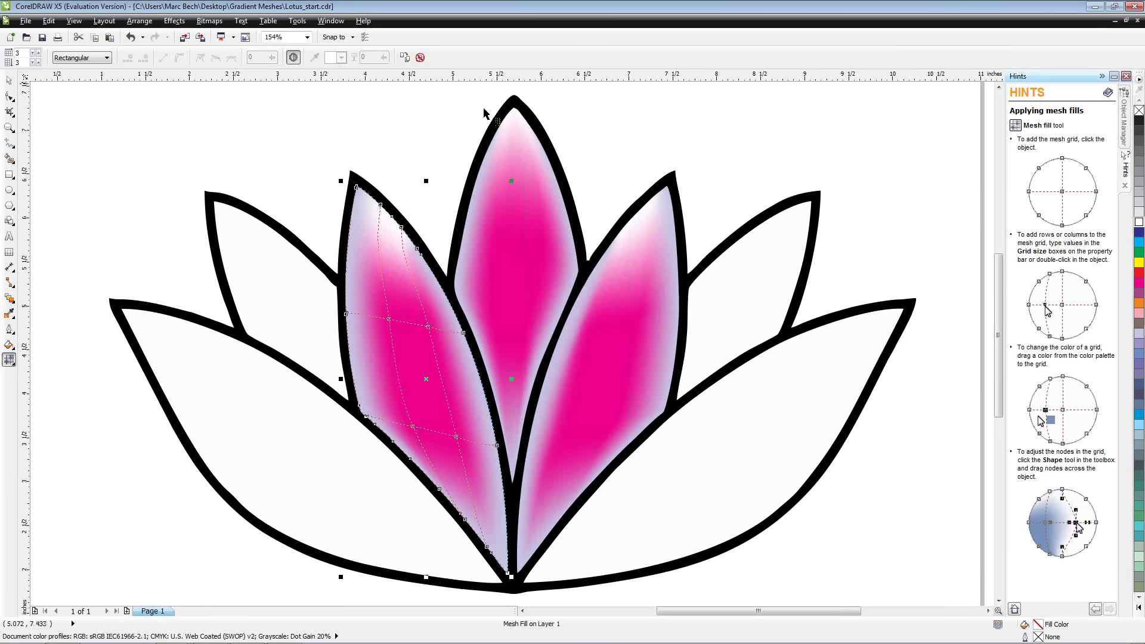
Step: Copy the mesh fill of the tall inner right petal onto the small outer right petal
{"action": "left_click", "coordinate": [756, 300]}
{"action": "left_click", "coordinate": [405, 58]}
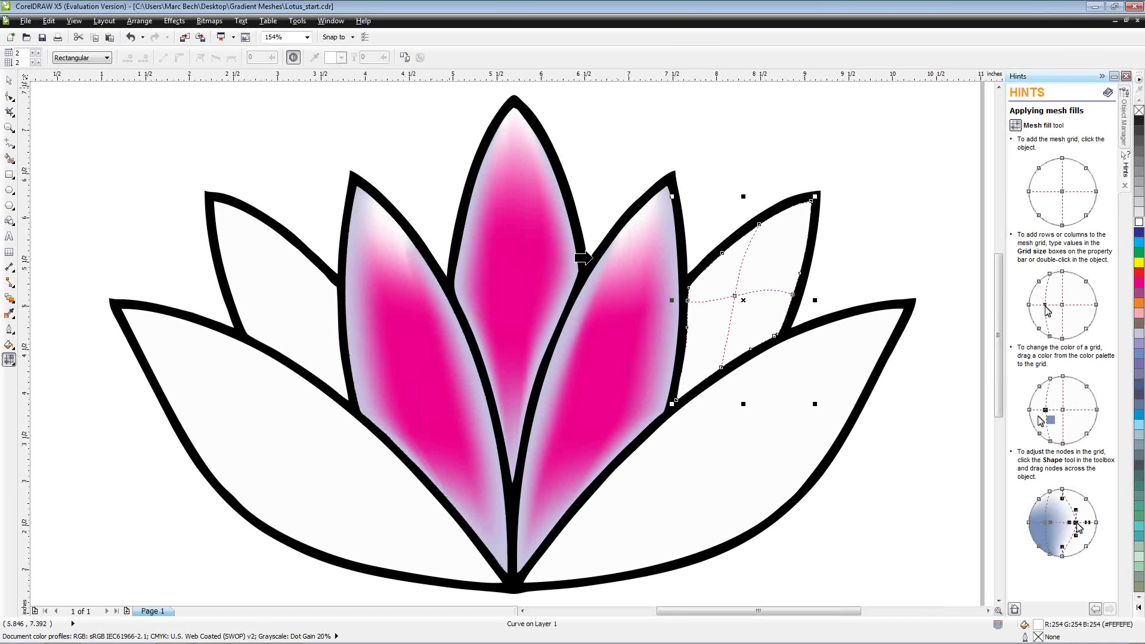
{"action": "left_click", "coordinate": [660, 330]}
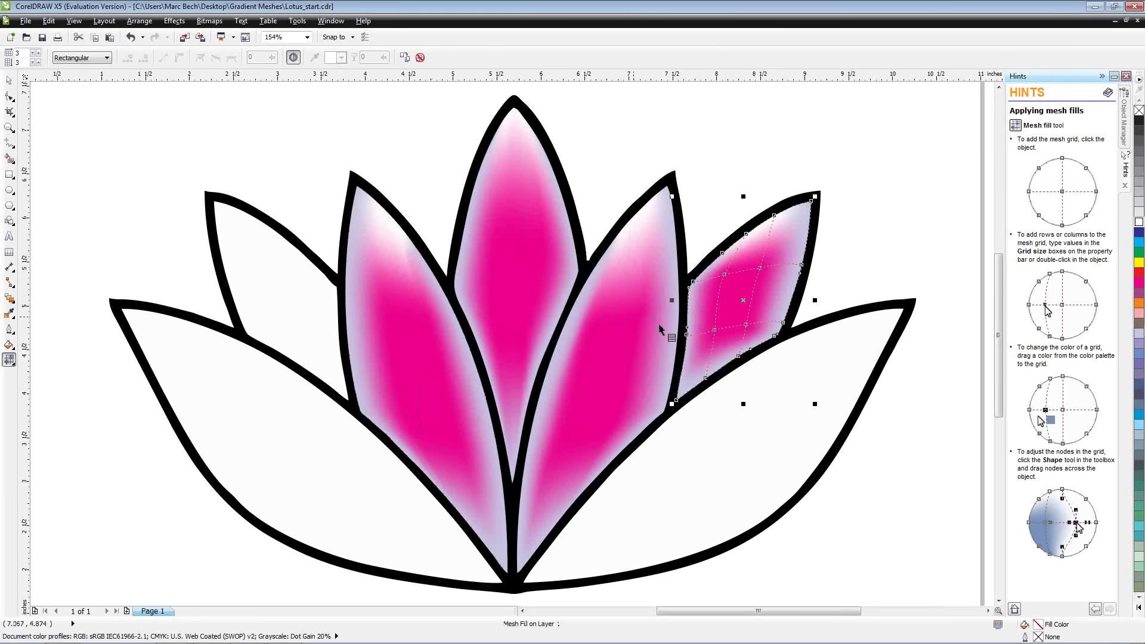
Step: Copy the mesh fill of the tall inner right petal onto the large lower right petal
{"action": "left_click", "coordinate": [757, 463]}
{"action": "key", "text": "ctrl+z"}
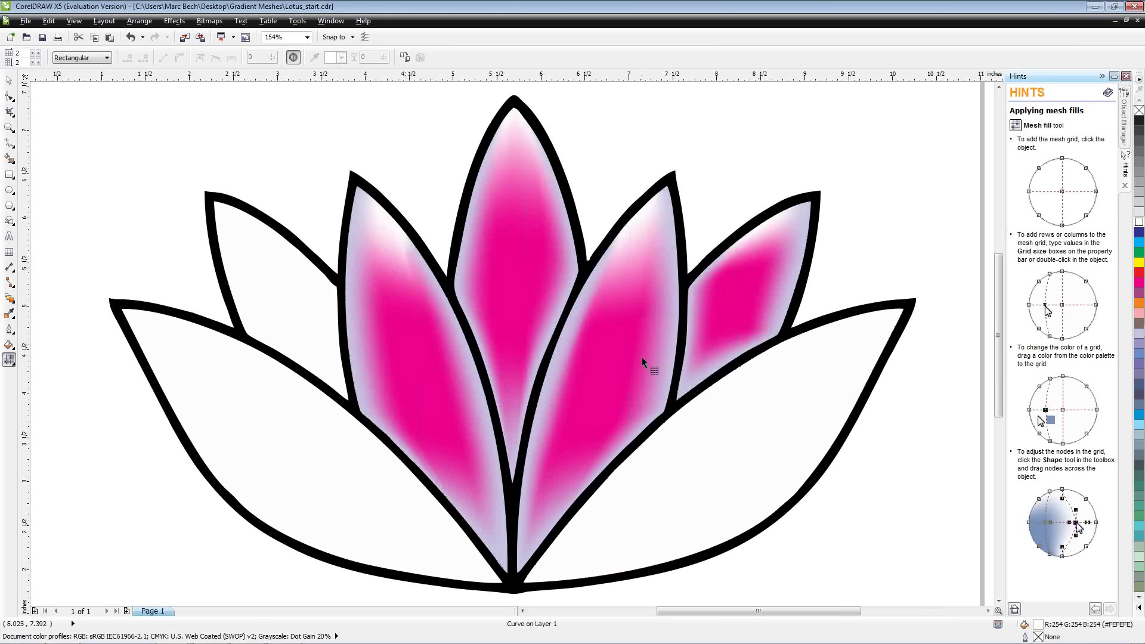
{"action": "left_click", "coordinate": [404, 58]}
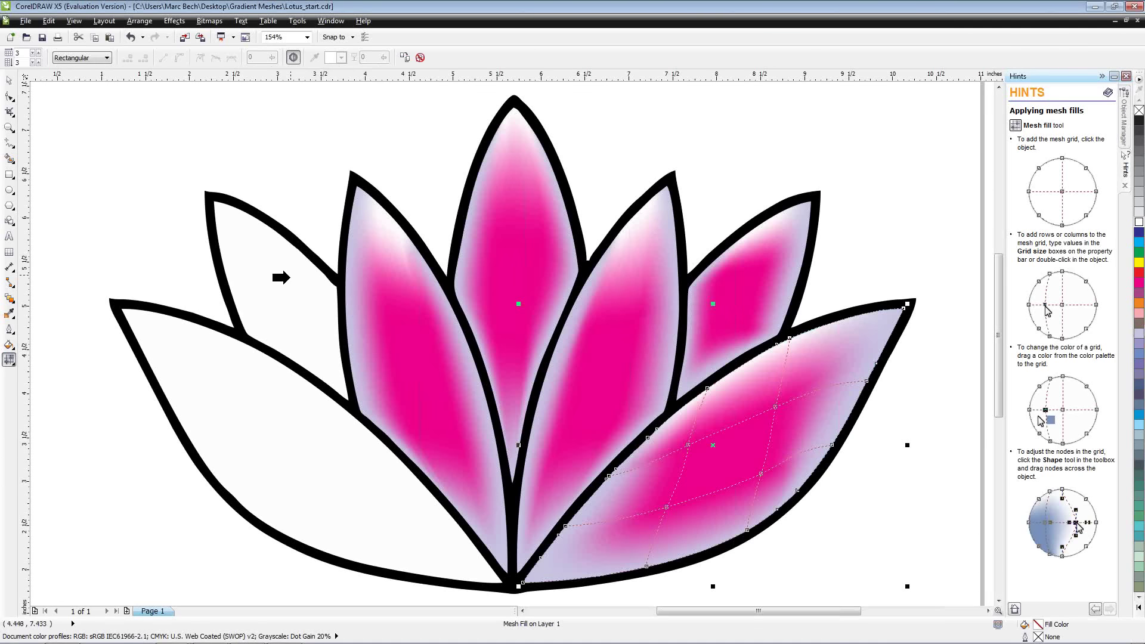
Step: Copy the mesh fill of the tall inner left petal onto the small outer left petal
{"action": "left_click", "coordinate": [405, 65]}
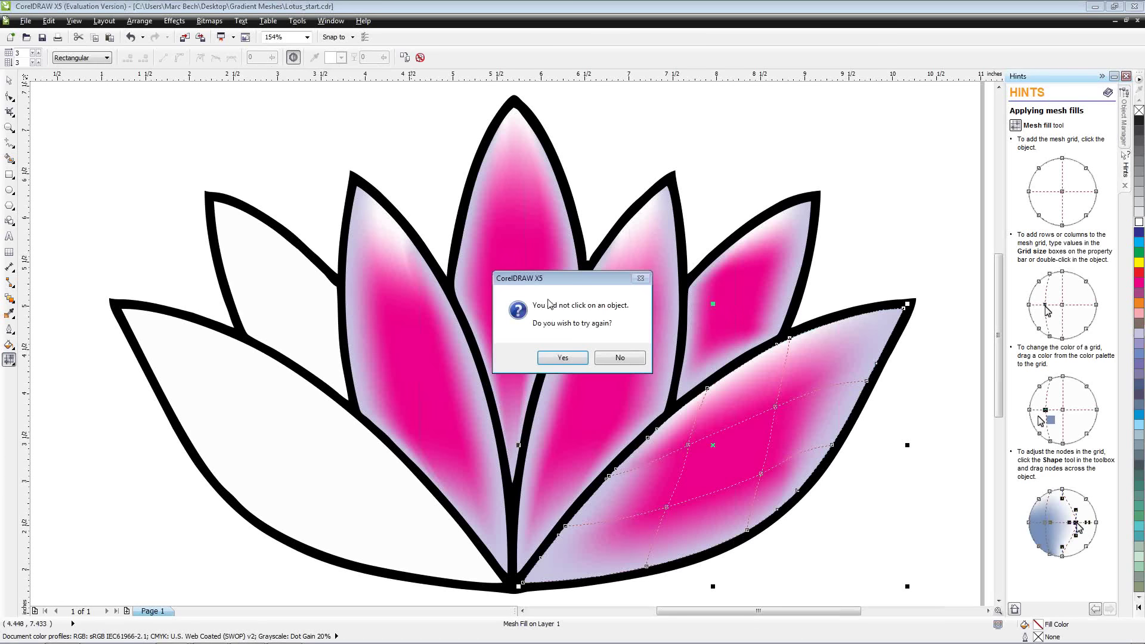
{"action": "left_click", "coordinate": [634, 361]}
{"action": "left_click", "coordinate": [291, 295]}
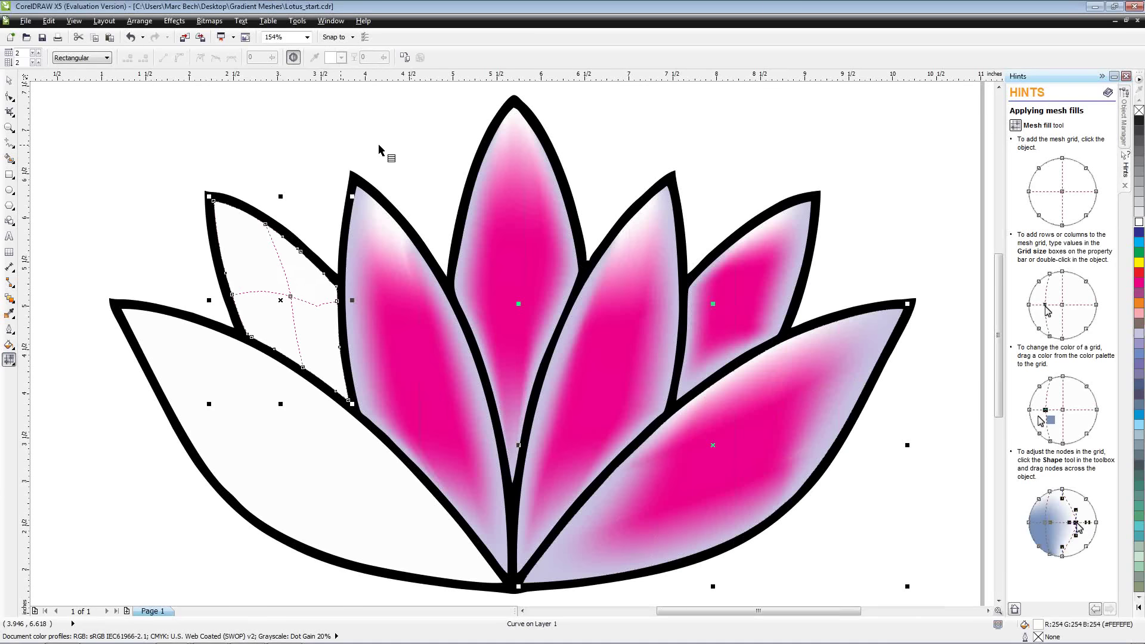
{"action": "left_click", "coordinate": [393, 315]}
Step: Copy the mesh fill of the tall inner left petal onto the large lower left petal and deselect everything with the Pick tool
{"action": "left_click", "coordinate": [263, 456]}
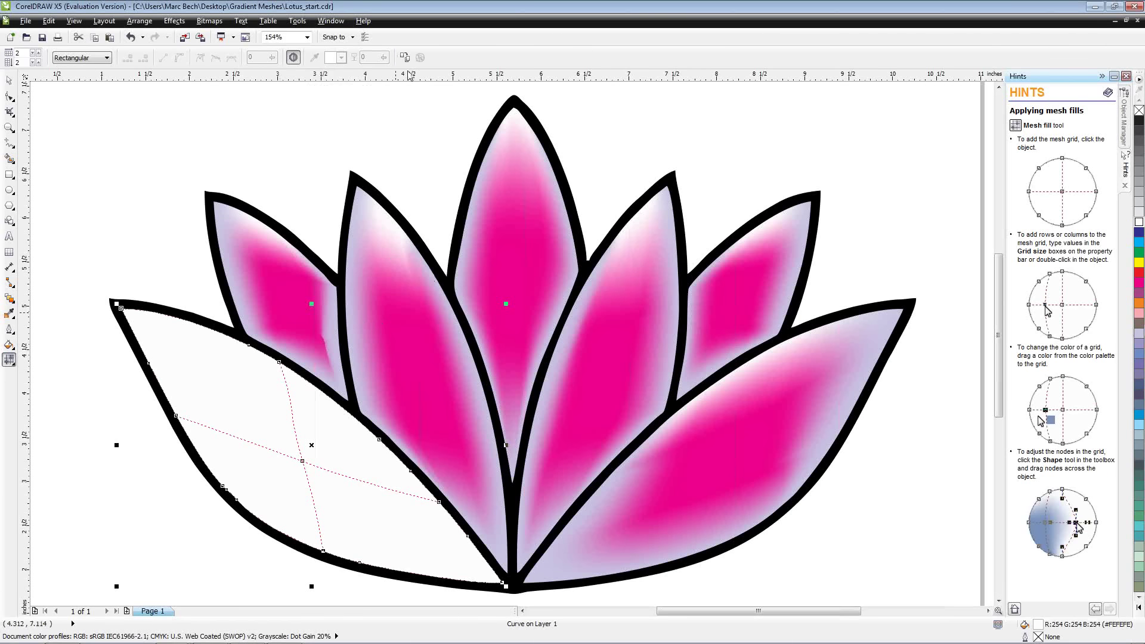
{"action": "left_click", "coordinate": [403, 61]}
{"action": "left_click", "coordinate": [374, 323]}
{"action": "key", "text": "space"}
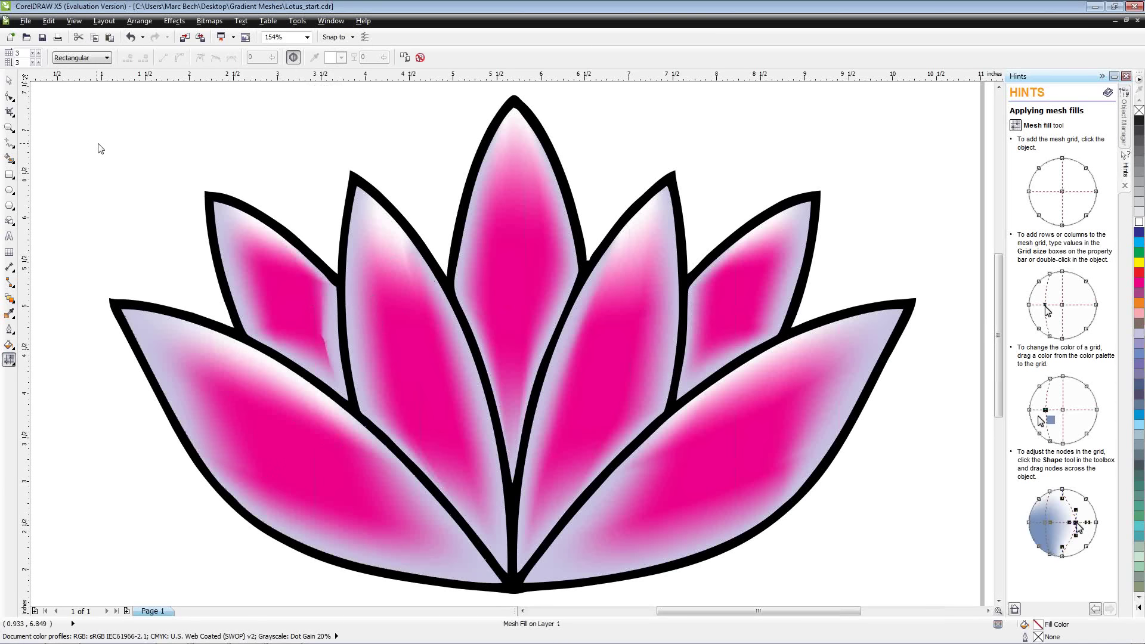
{"action": "left_click", "coordinate": [102, 143]}
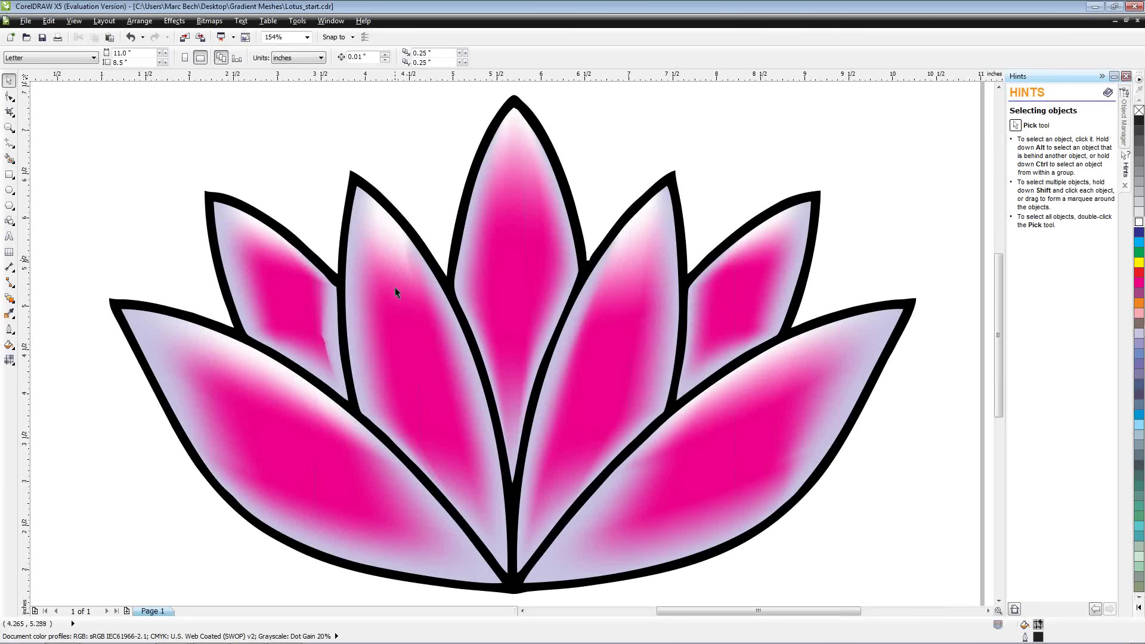
Step: Set the mesh grid size of both large lower petals to 4 columns by 4 rows
{"action": "left_click", "coordinate": [759, 399]}
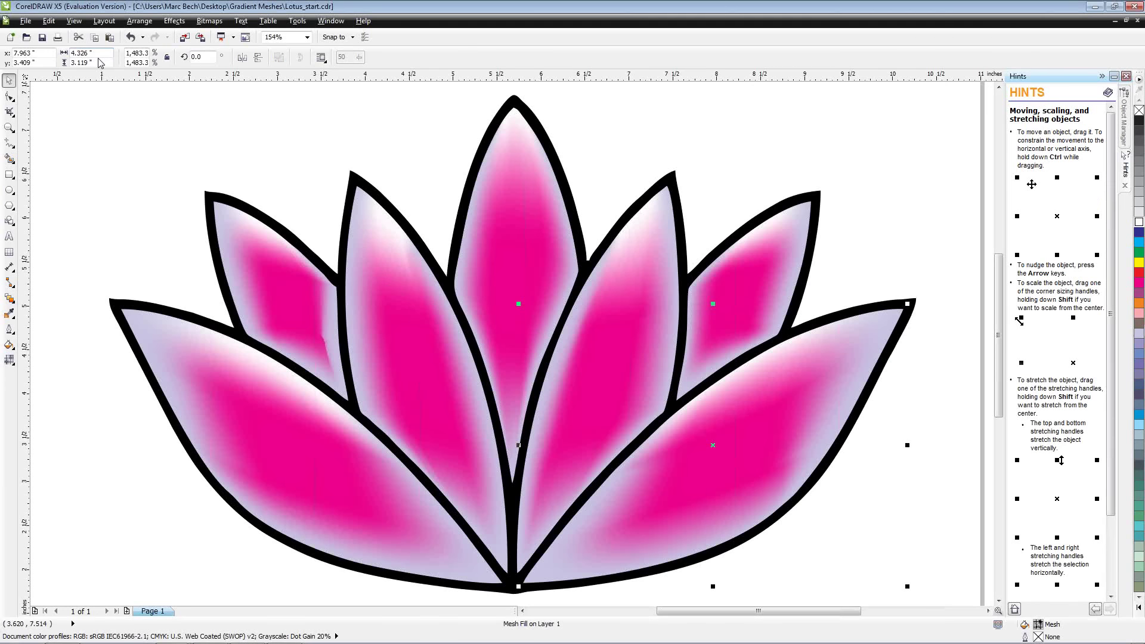
{"action": "left_click", "coordinate": [9, 360]}
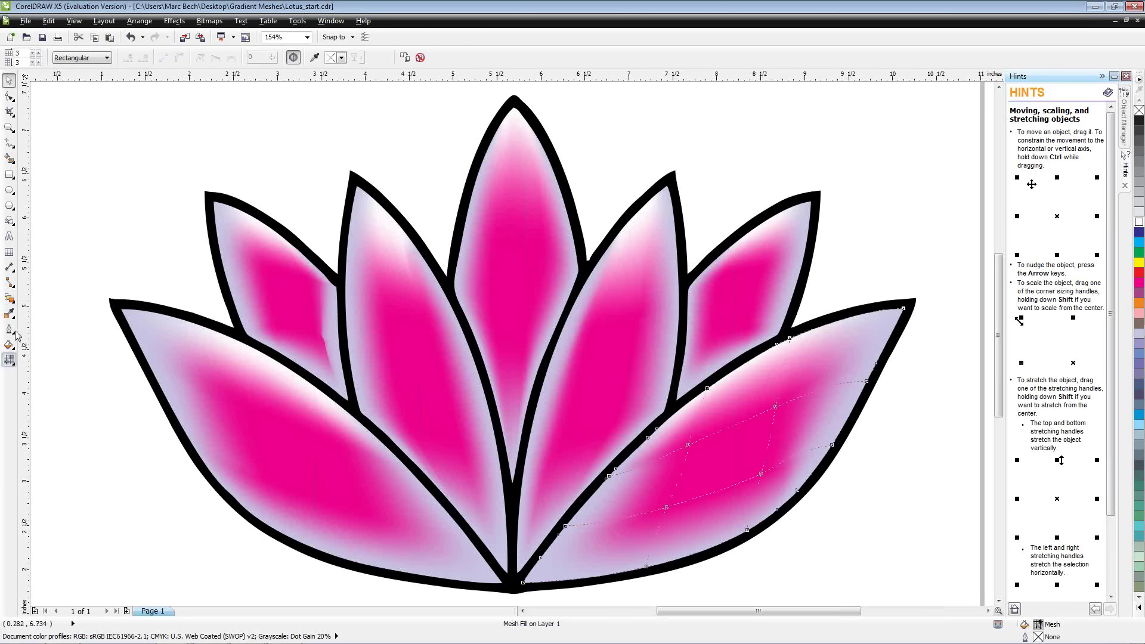
{"action": "left_click", "coordinate": [38, 54]}
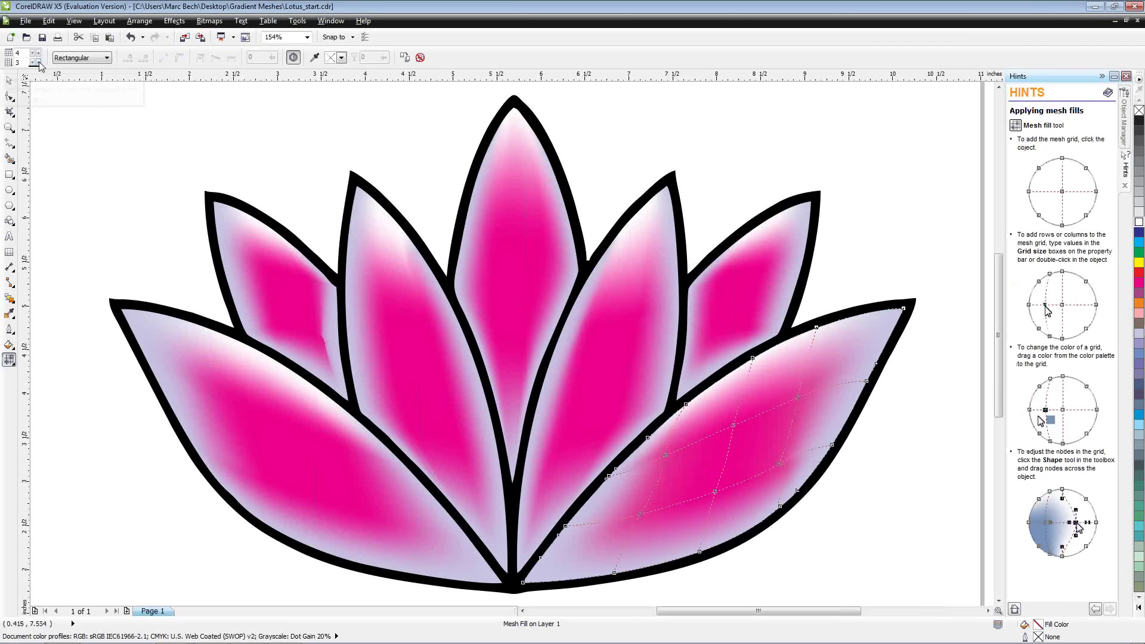
{"action": "left_click", "coordinate": [38, 62]}
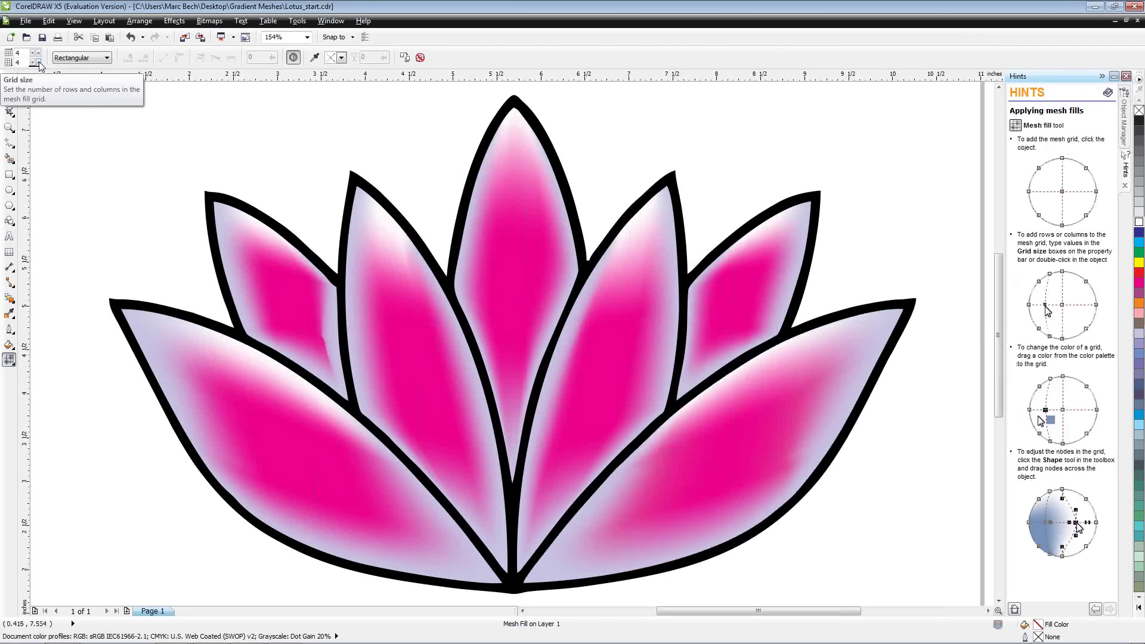
{"action": "left_click", "coordinate": [235, 396]}
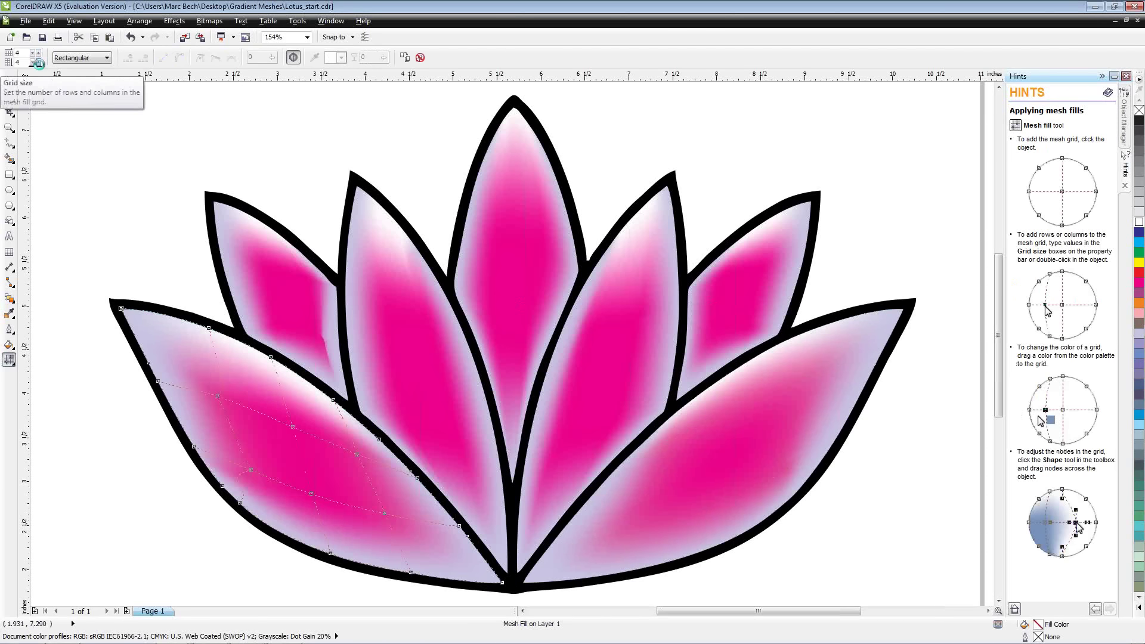
{"action": "left_click", "coordinate": [39, 59]}
Step: Set the tall inner left petal's mesh grid size to 4 columns by 4 rows and select the mesh nodes at its tip
{"action": "left_click", "coordinate": [417, 340]}
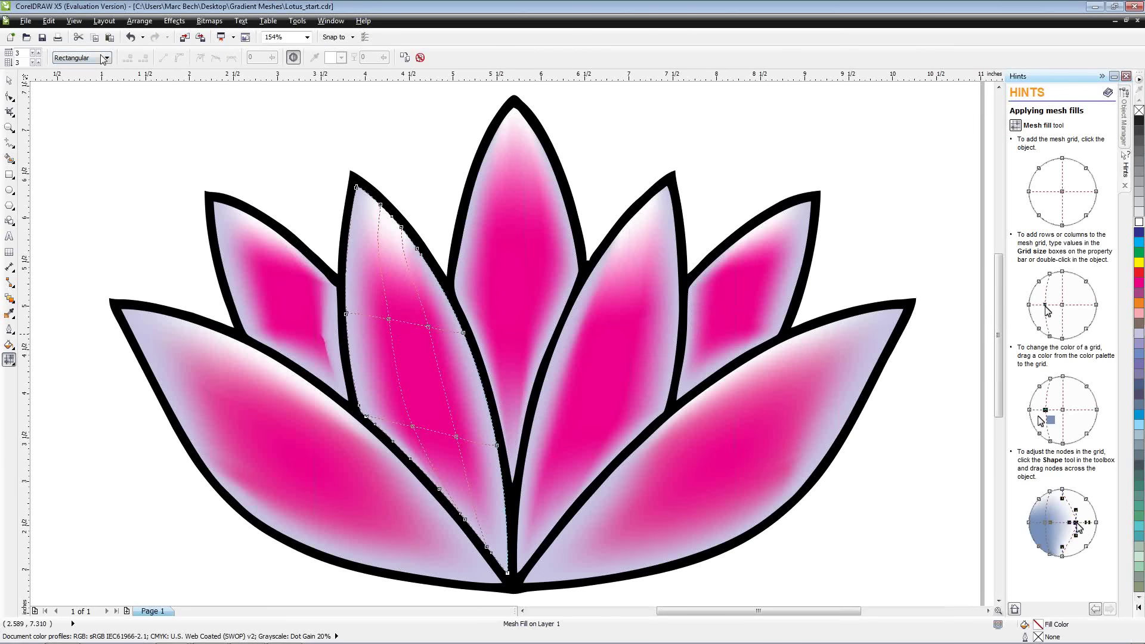
{"action": "left_click", "coordinate": [38, 51]}
{"action": "left_click", "coordinate": [38, 59]}
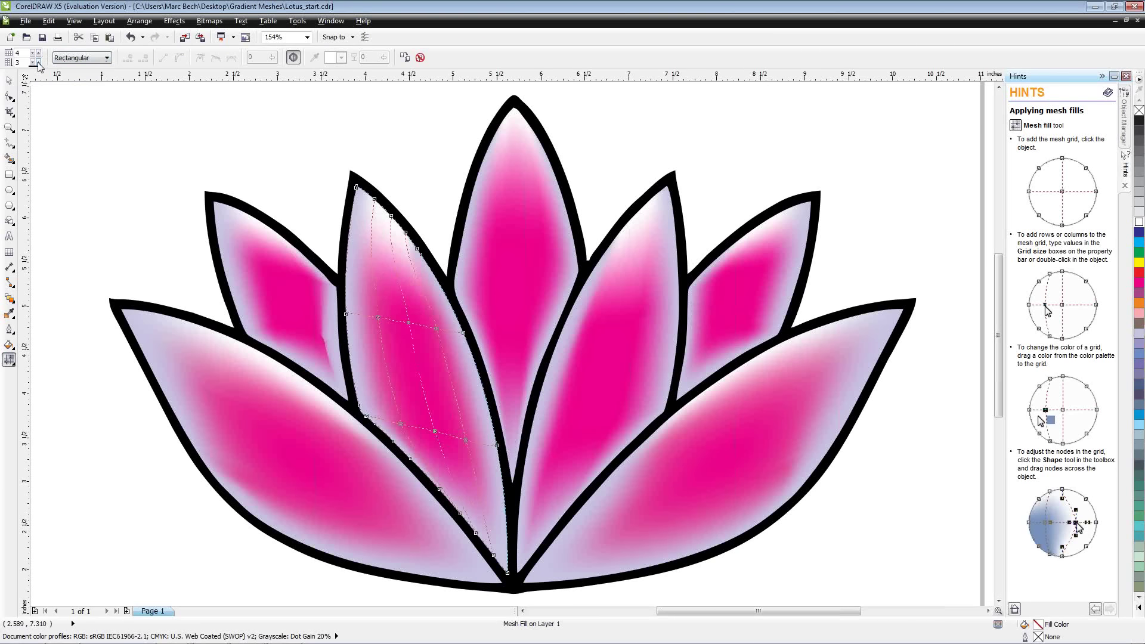
{"action": "left_click", "coordinate": [374, 199]}
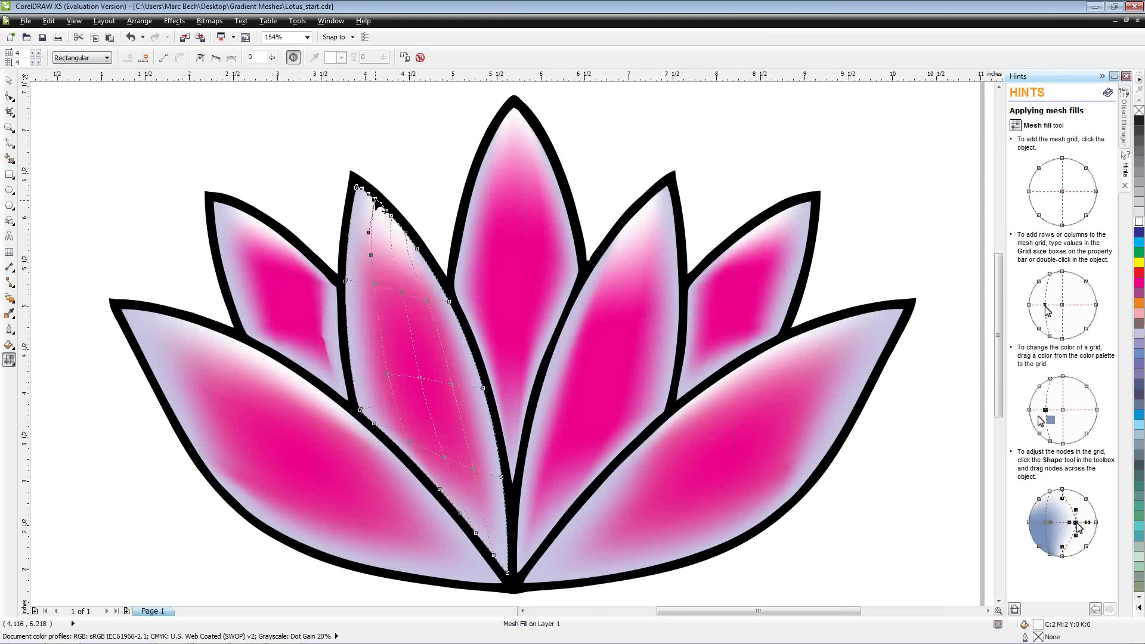
Step: Adjust the mesh nodes at the very tip of the tall inner left petal and clear the node selection
{"action": "mouse_move", "coordinate": [350, 181]}
{"action": "left_mouse_down"}
{"action": "mouse_move", "coordinate": [391, 220]}
{"action": "mouse_move", "coordinate": [378, 224]}
{"action": "left_mouse_up"}
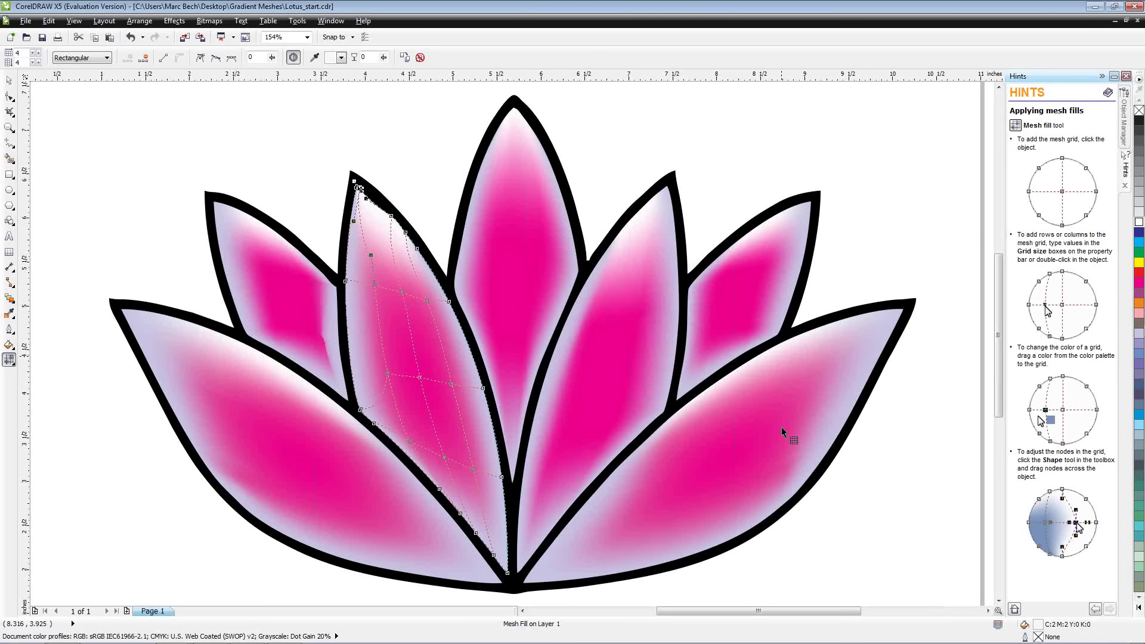
{"action": "left_click", "coordinate": [311, 112]}
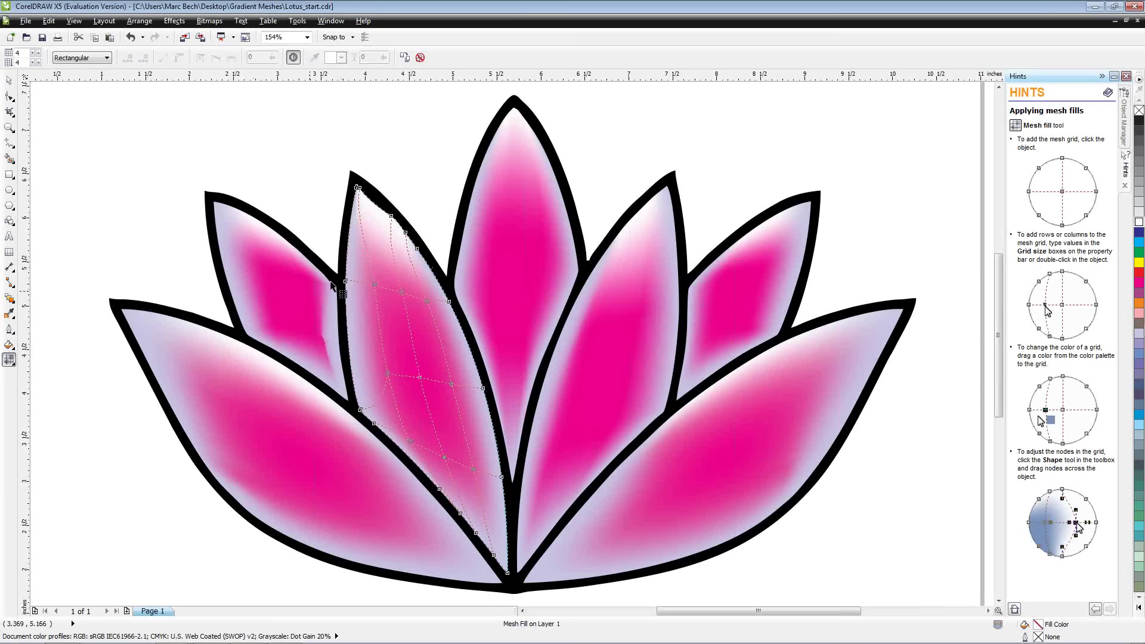
Step: Open the Lotus_final drawing from the Gradient Meshes folder and fit the whole flower in view
{"action": "left_click", "coordinate": [26, 37]}
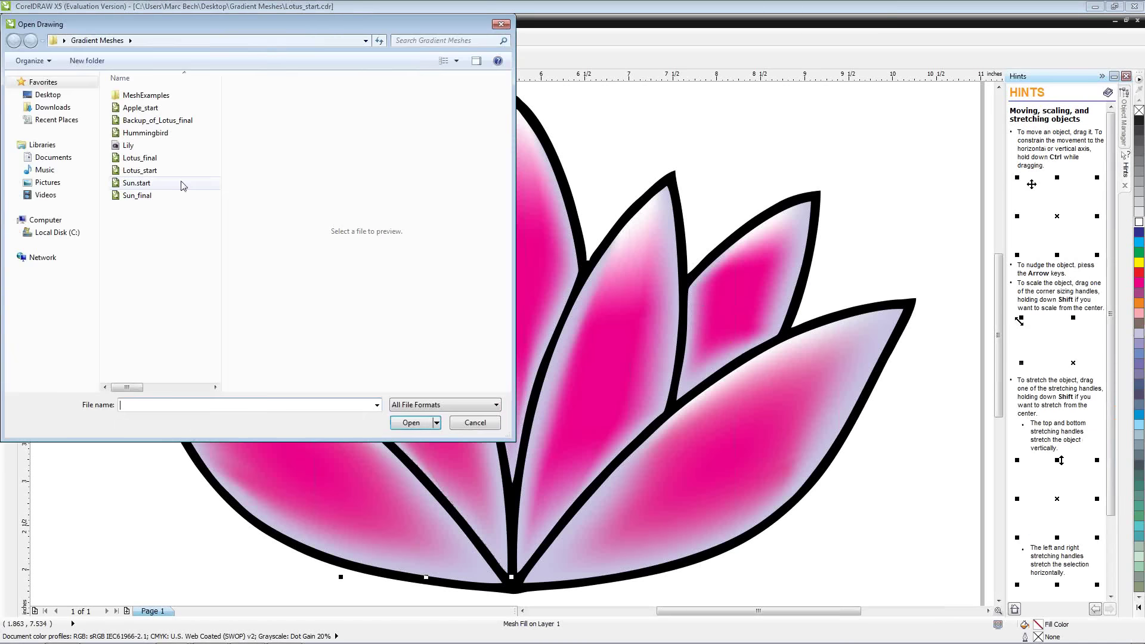
{"action": "double_click", "coordinate": [147, 158]}
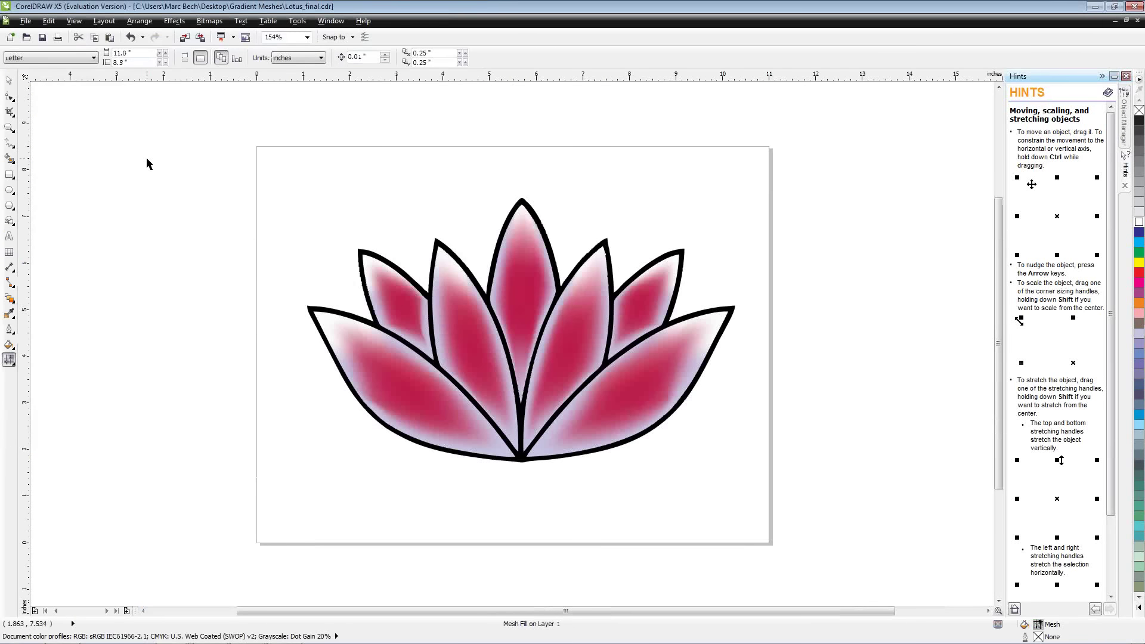
{"action": "key", "text": "F4"}
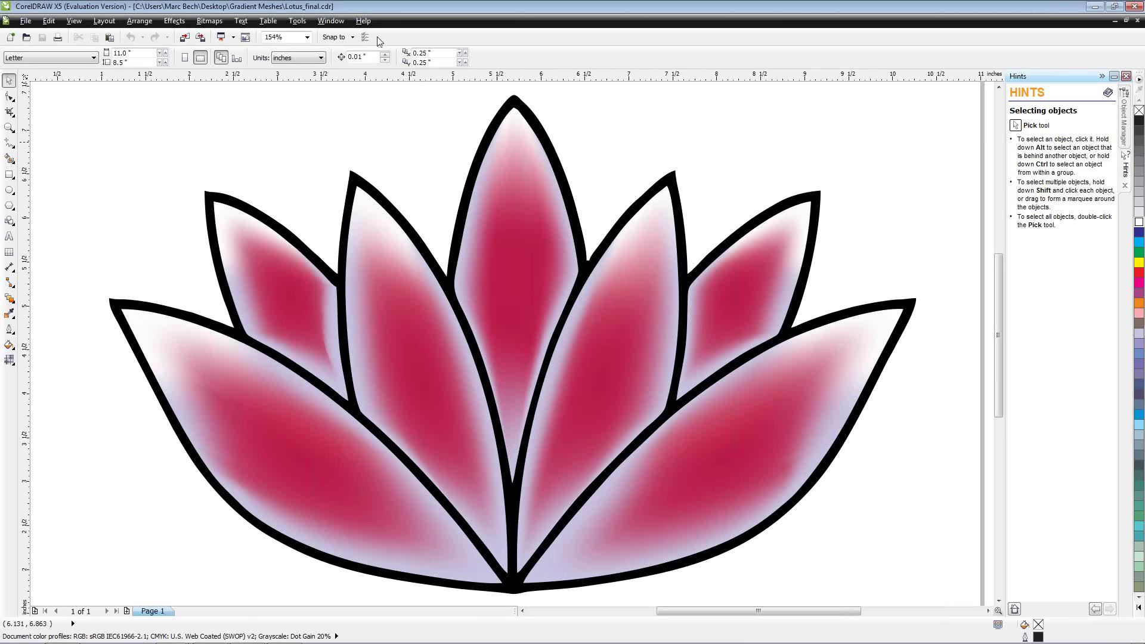
Step: Show the Color Palette Manager and widen it until the palette names are readable
{"action": "left_click", "coordinate": [331, 21]}
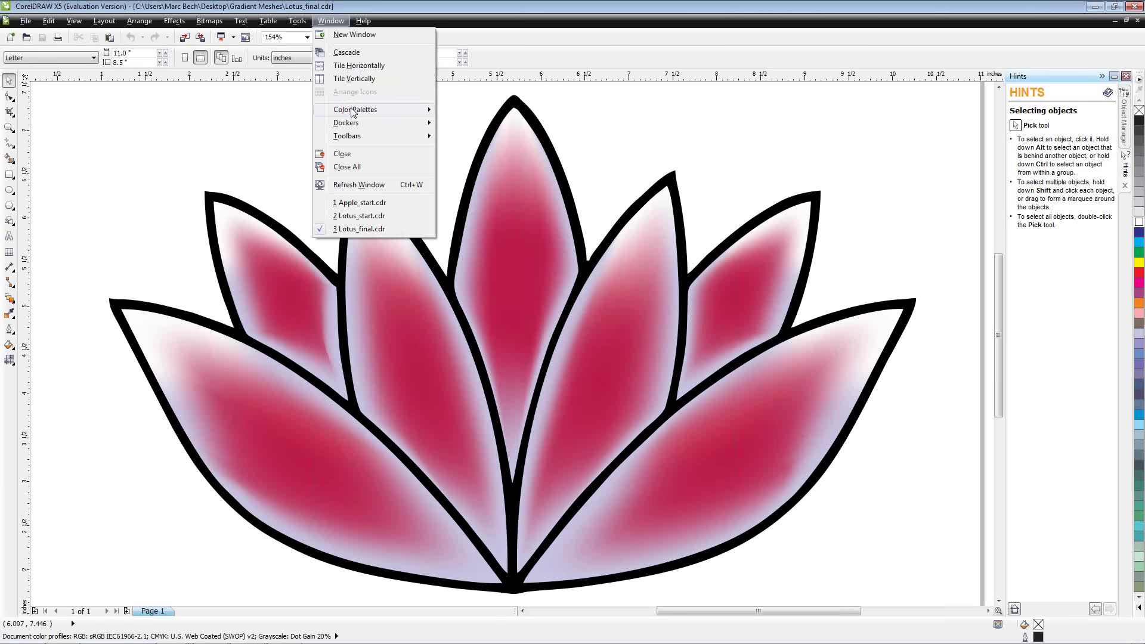
{"action": "mouse_move", "coordinate": [355, 112]}
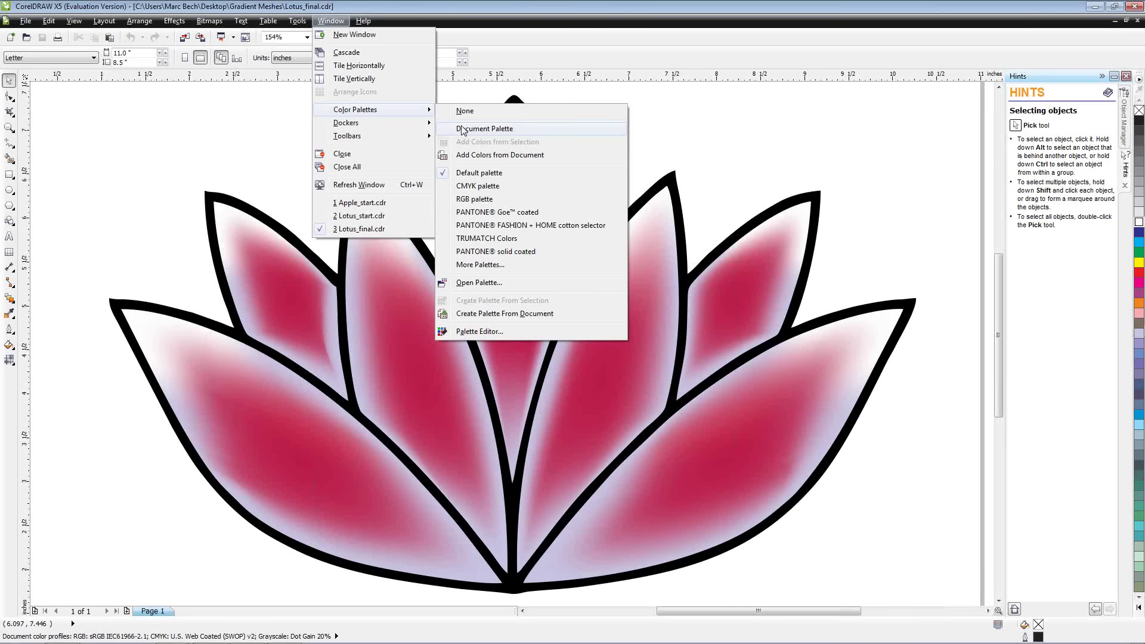
{"action": "left_click", "coordinate": [492, 267]}
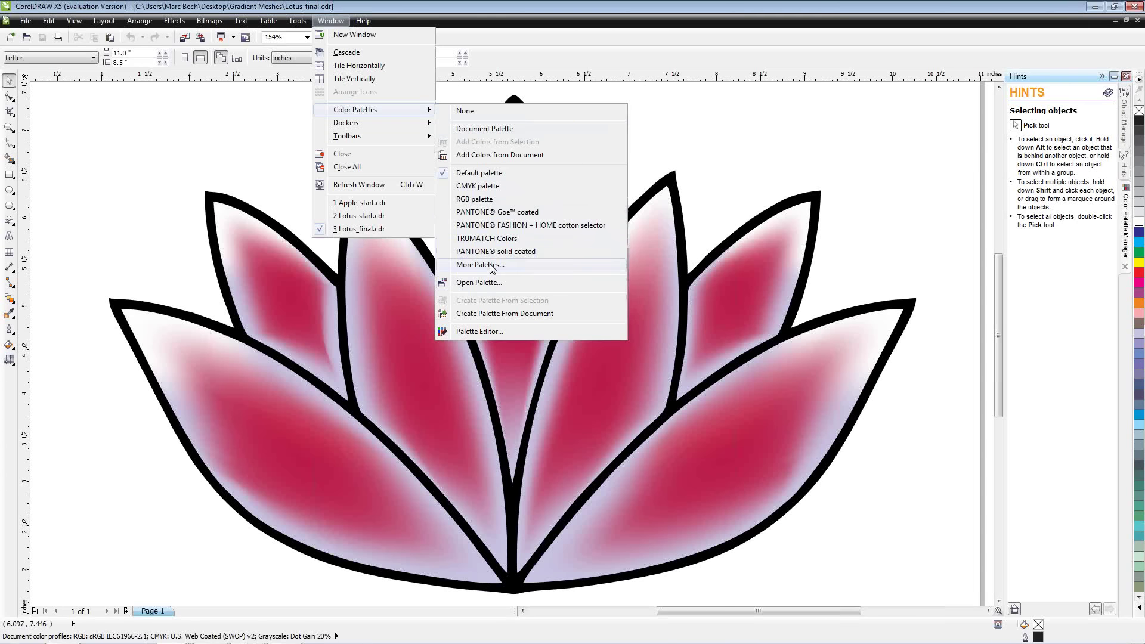
{"action": "left_click", "coordinate": [491, 266]}
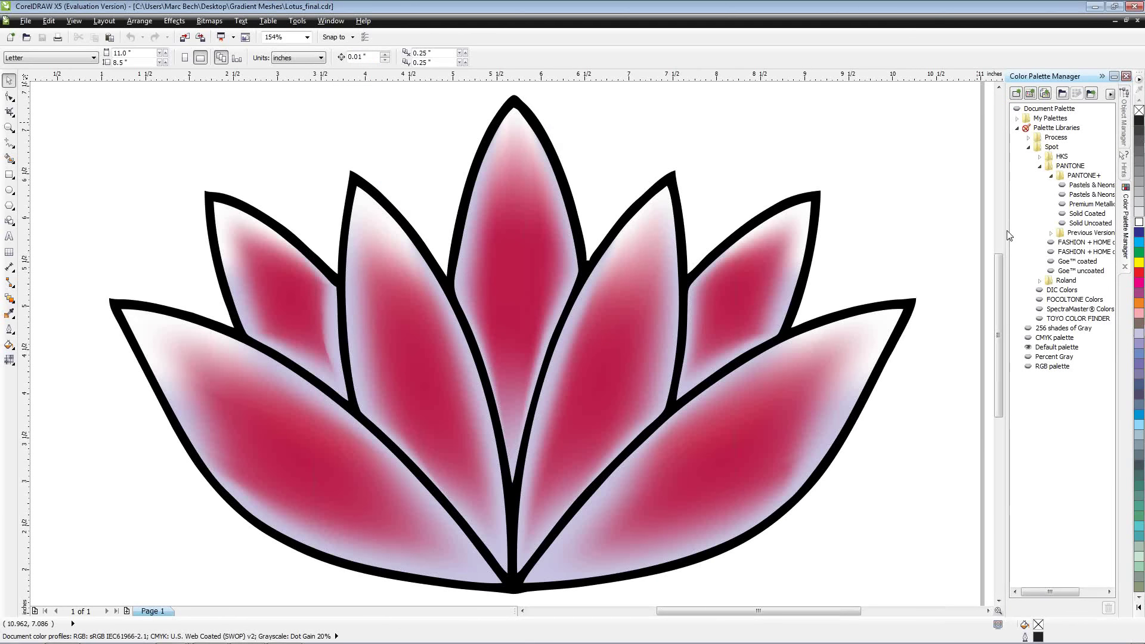
{"action": "left_click_drag", "start_coordinate": [1006, 235], "coordinate": [971, 235]}
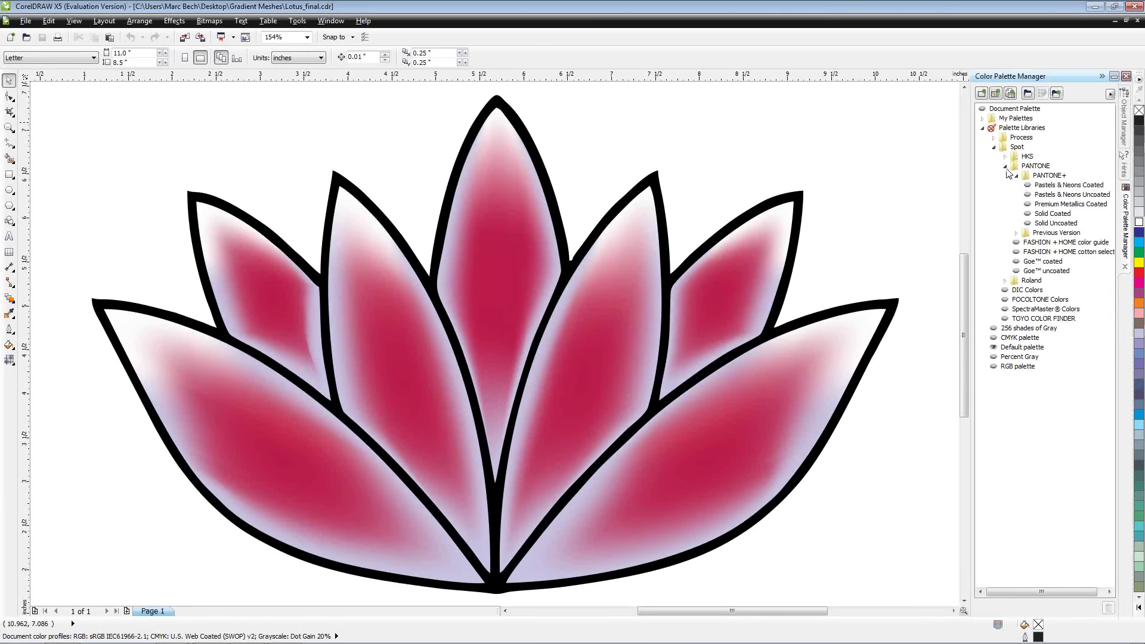
Step: Browse the available palette libraries by looking into the Roland spot folder and expanding the Process folder
{"action": "left_click", "coordinate": [1004, 282]}
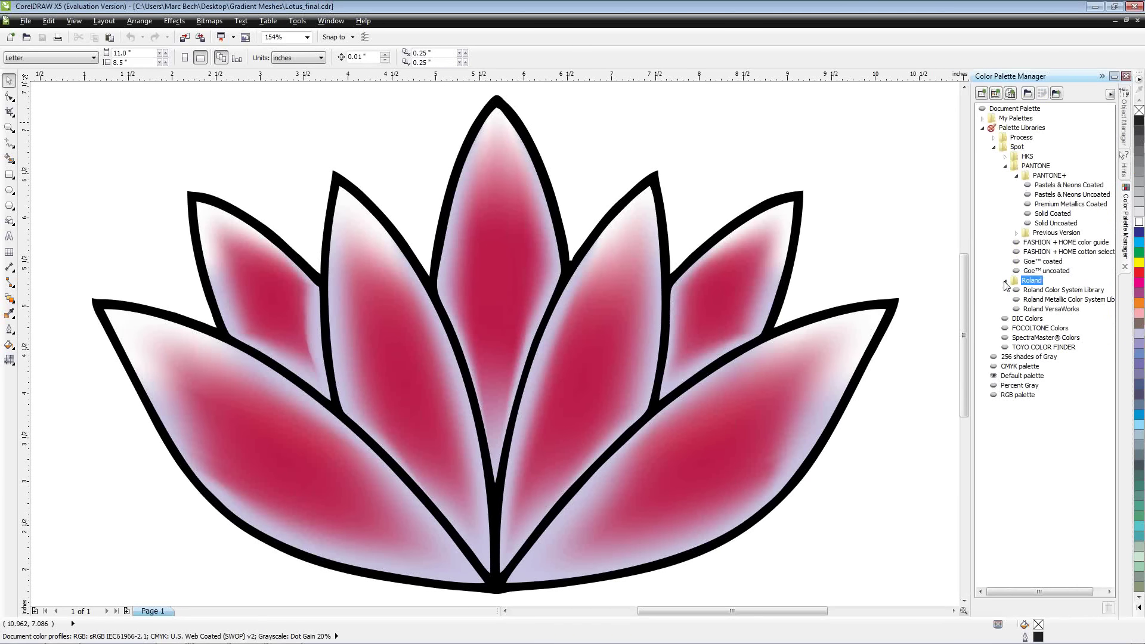
{"action": "left_click", "coordinate": [1005, 282]}
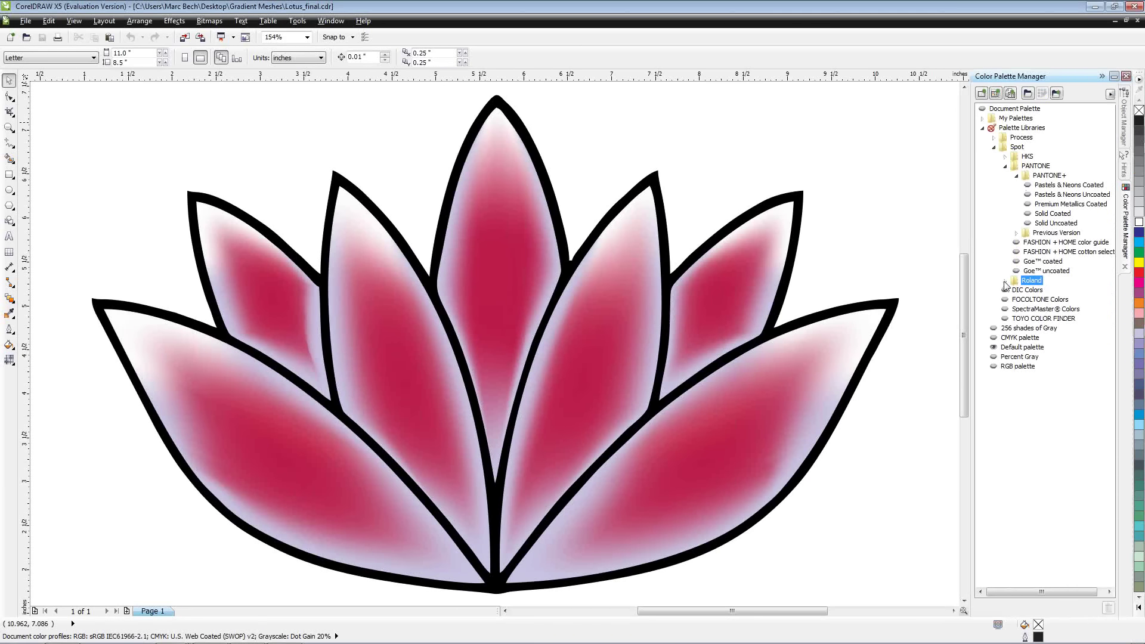
{"action": "left_click", "coordinate": [993, 138]}
{"action": "left_click", "coordinate": [994, 138]}
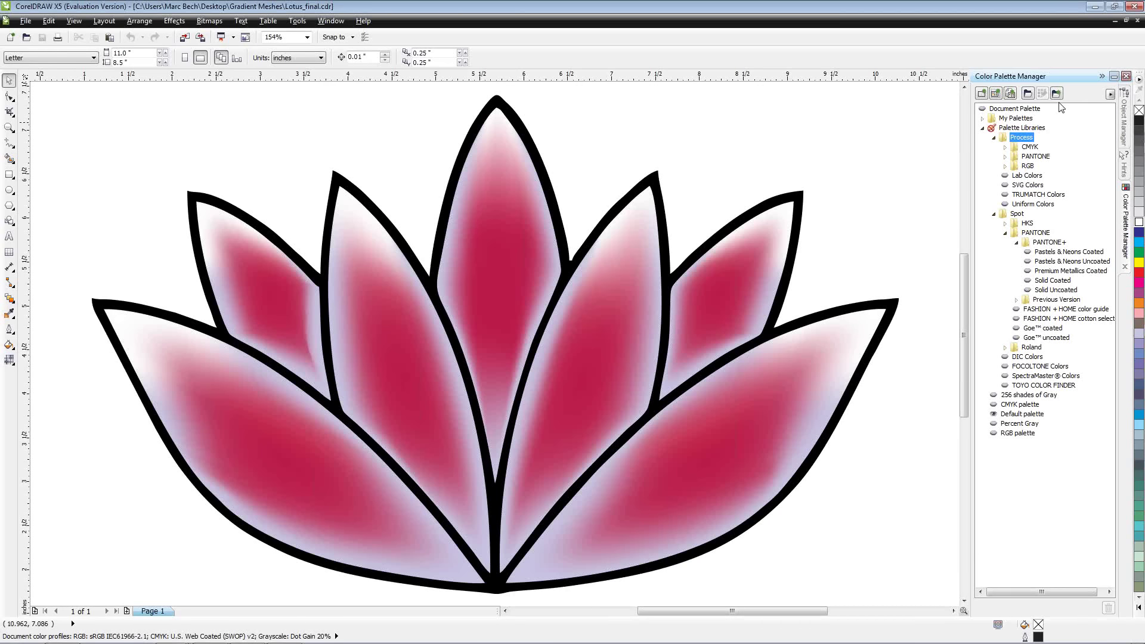
{"action": "left_click", "coordinate": [1139, 274]}
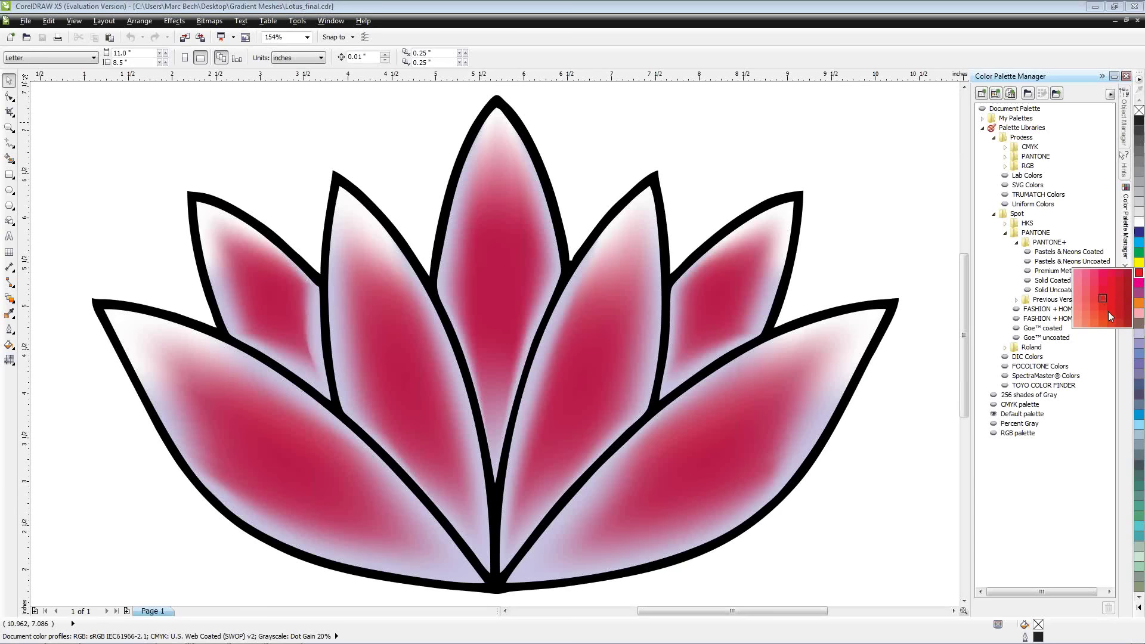
{"action": "left_click_drag", "start_coordinate": [1110, 316], "coordinate": [937, 267]}
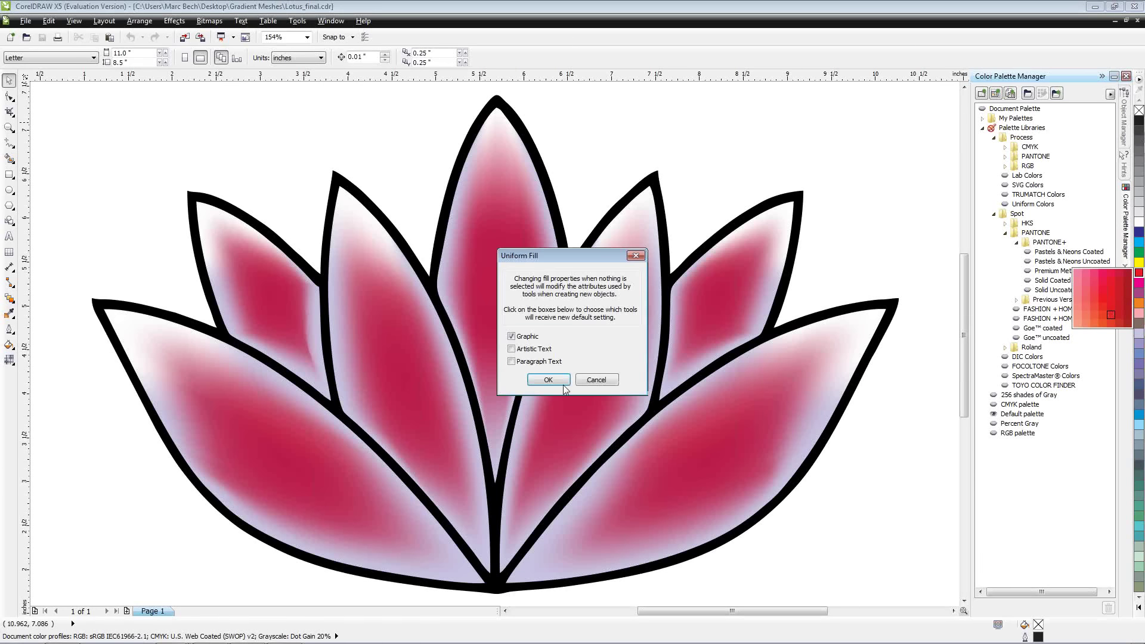
{"action": "left_click", "coordinate": [582, 384]}
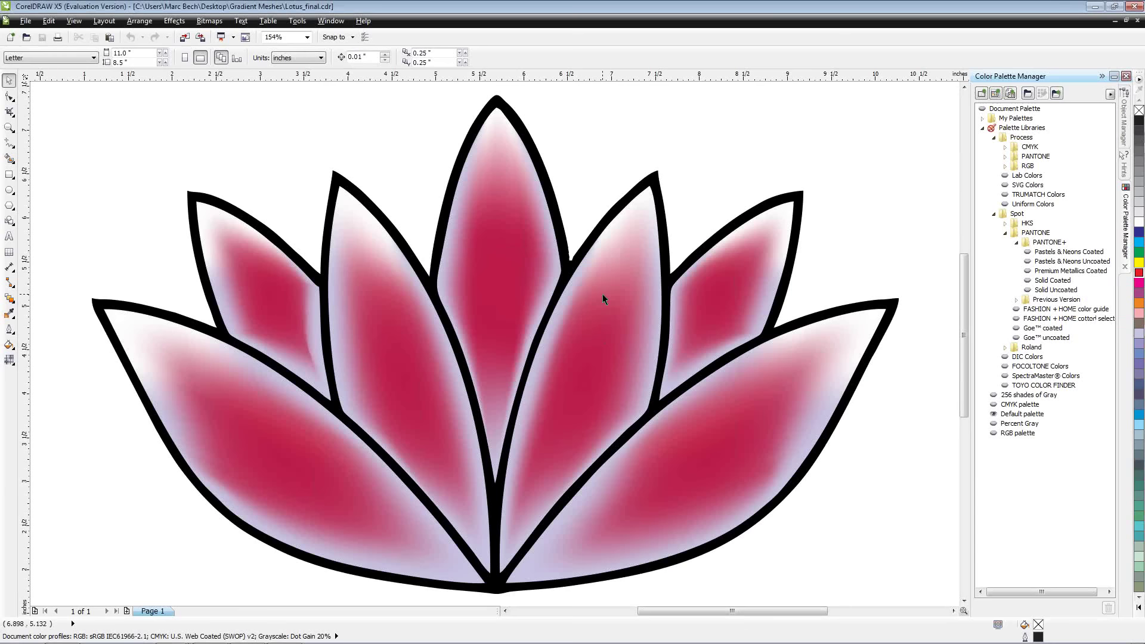
Step: Create a new Letter-size document measured in inches with landscape orientation
{"action": "left_click", "coordinate": [12, 38]}
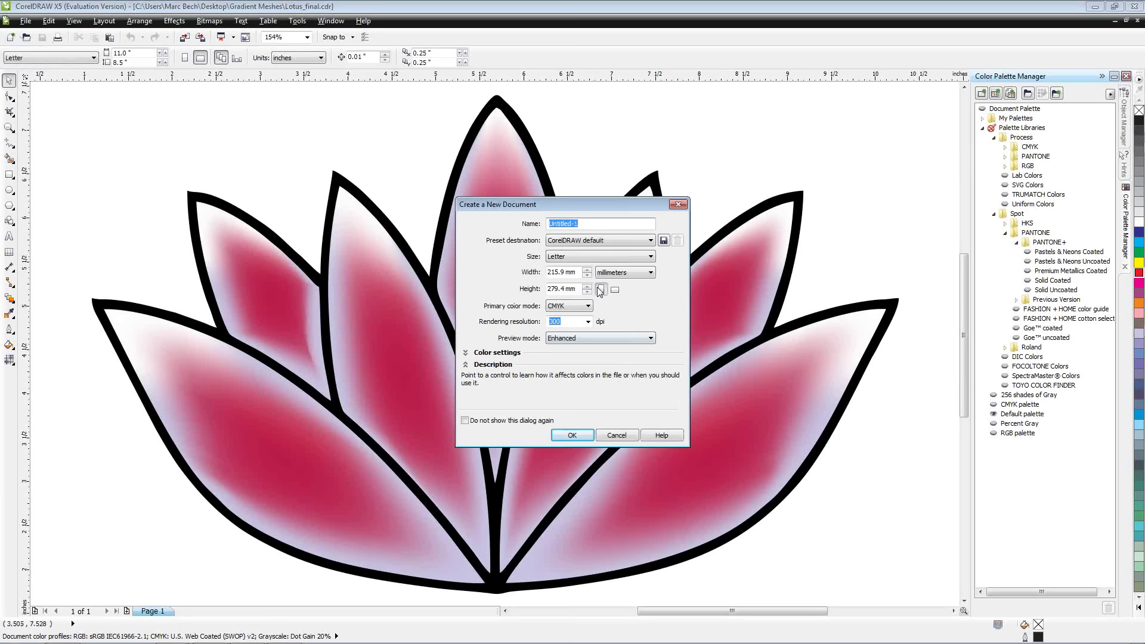
{"action": "left_click", "coordinate": [620, 273]}
{"action": "left_click", "coordinate": [612, 286]}
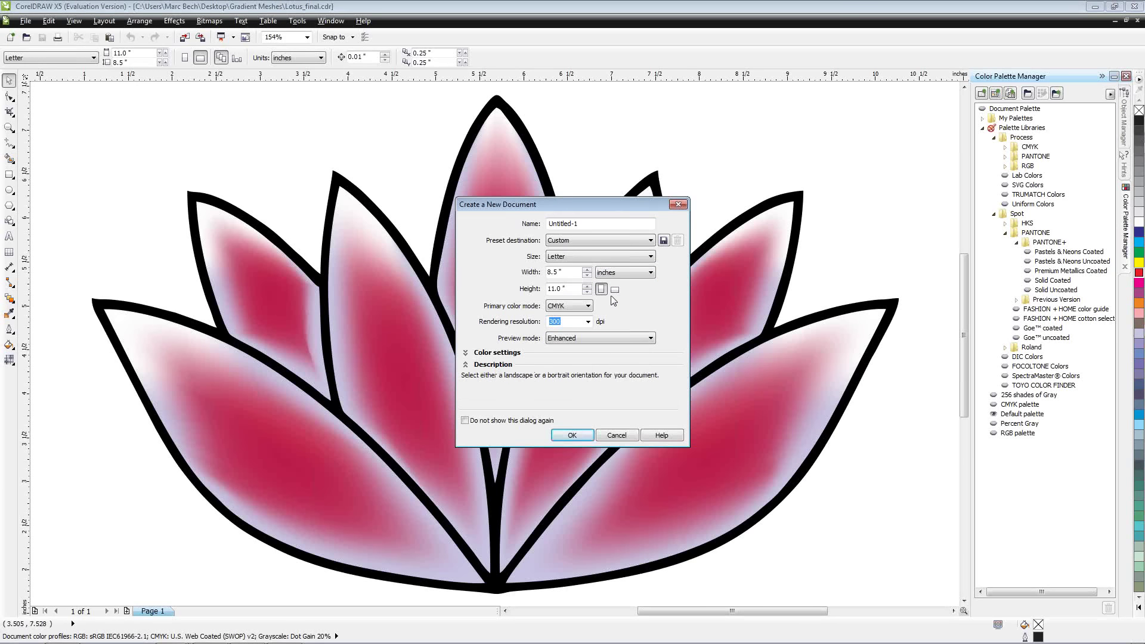
{"action": "left_click", "coordinate": [615, 292]}
{"action": "left_click", "coordinate": [574, 433]}
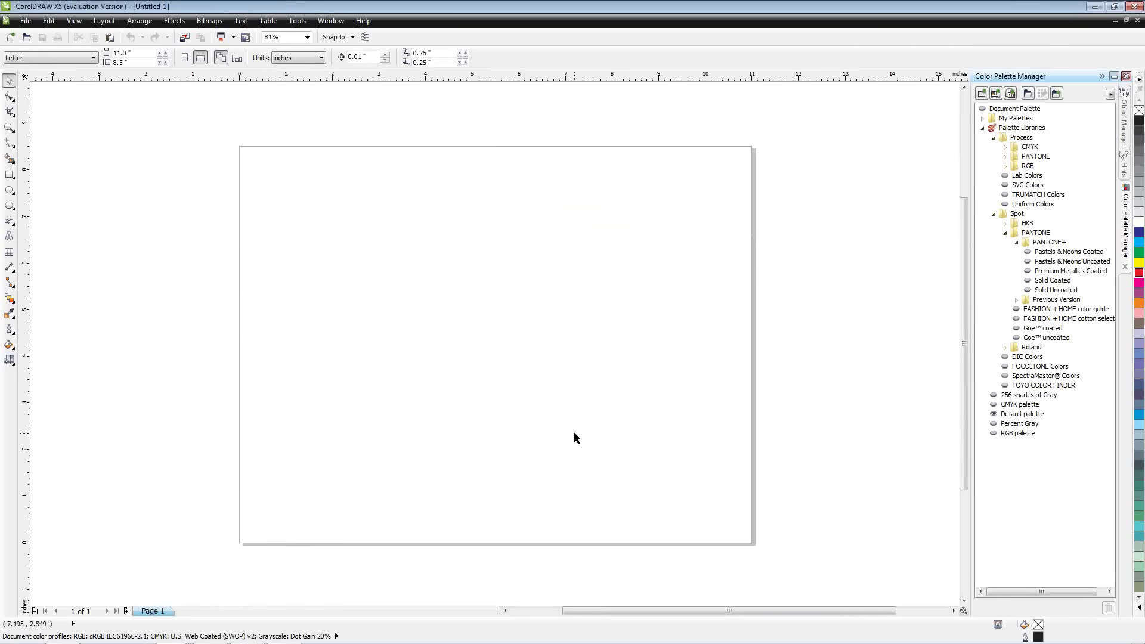
Step: Import the Lily photo from the Gradient Meshes folder at about 4.5 × 3.4 inches and place it in the page's lower left area
{"action": "left_click", "coordinate": [183, 40]}
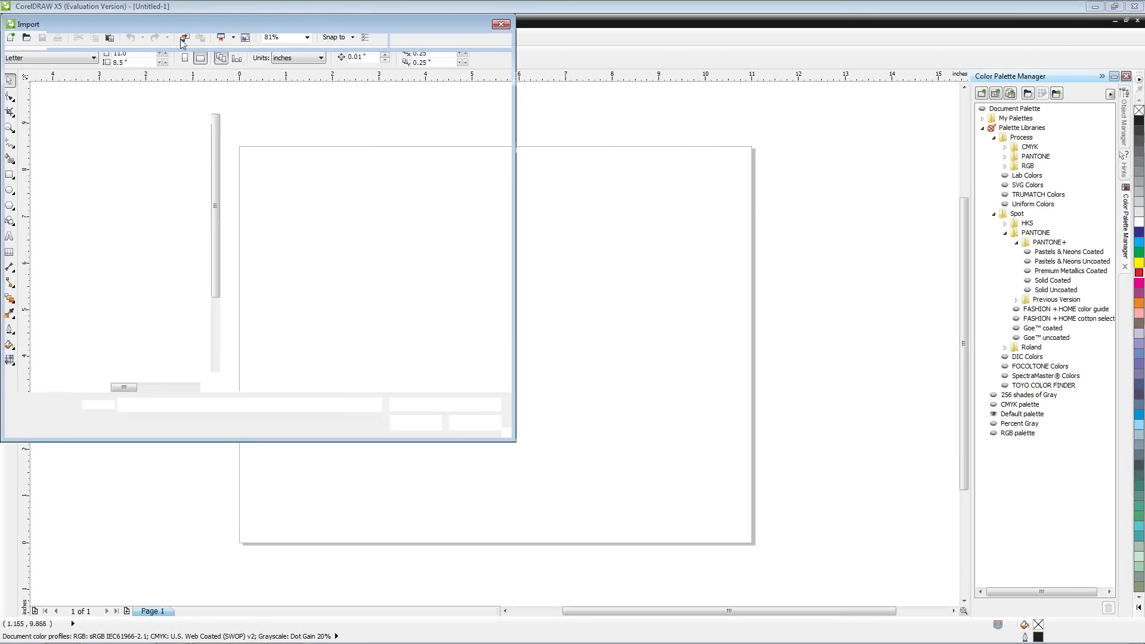
{"action": "left_click", "coordinate": [46, 94]}
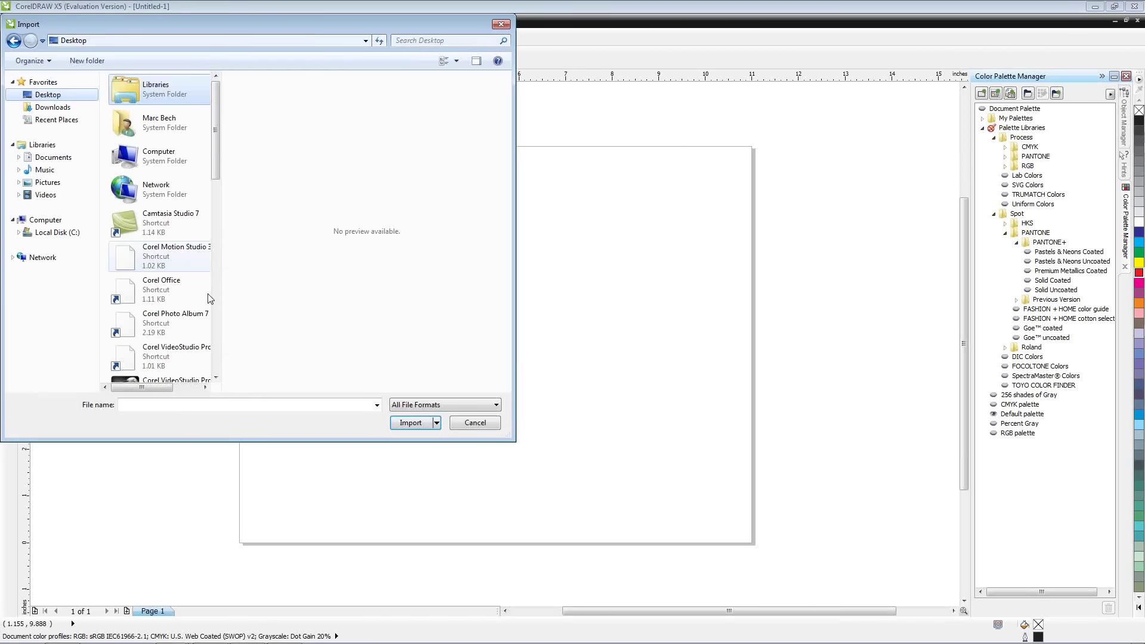
{"action": "scroll", "coordinate": [212, 316], "scroll_direction": "down", "scroll_amount": 3}
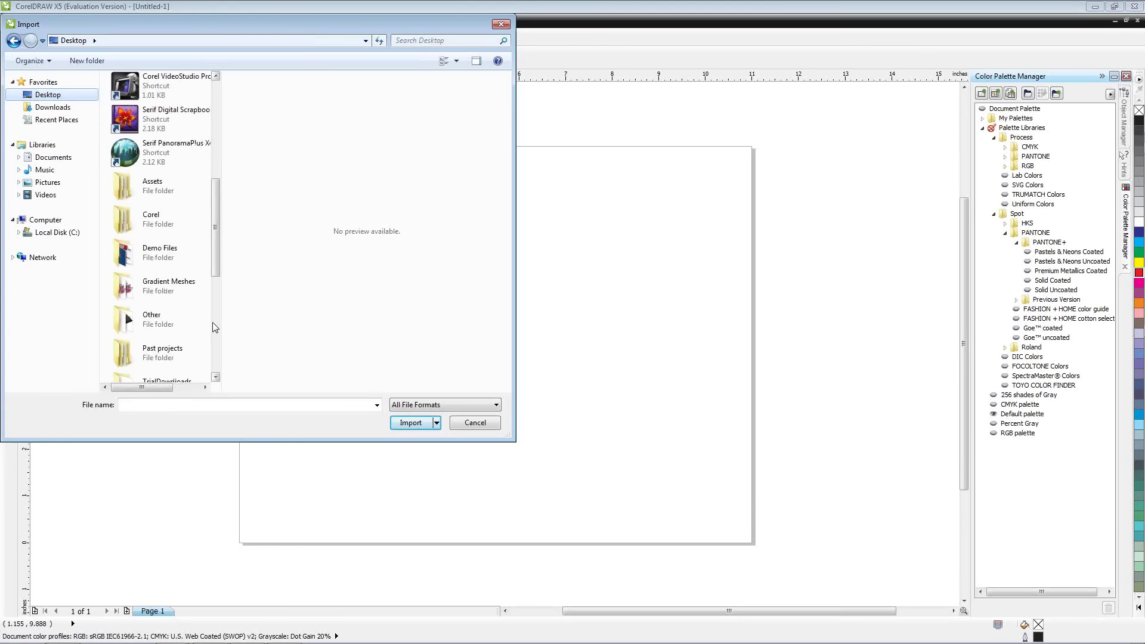
{"action": "double_click", "coordinate": [179, 304]}
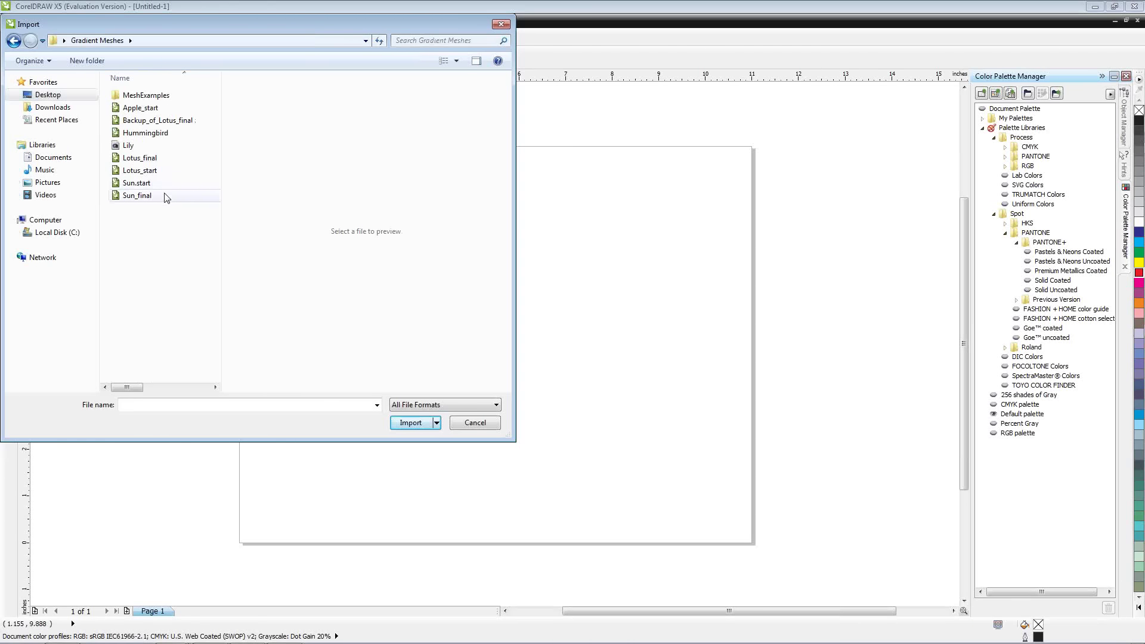
{"action": "double_click", "coordinate": [134, 146]}
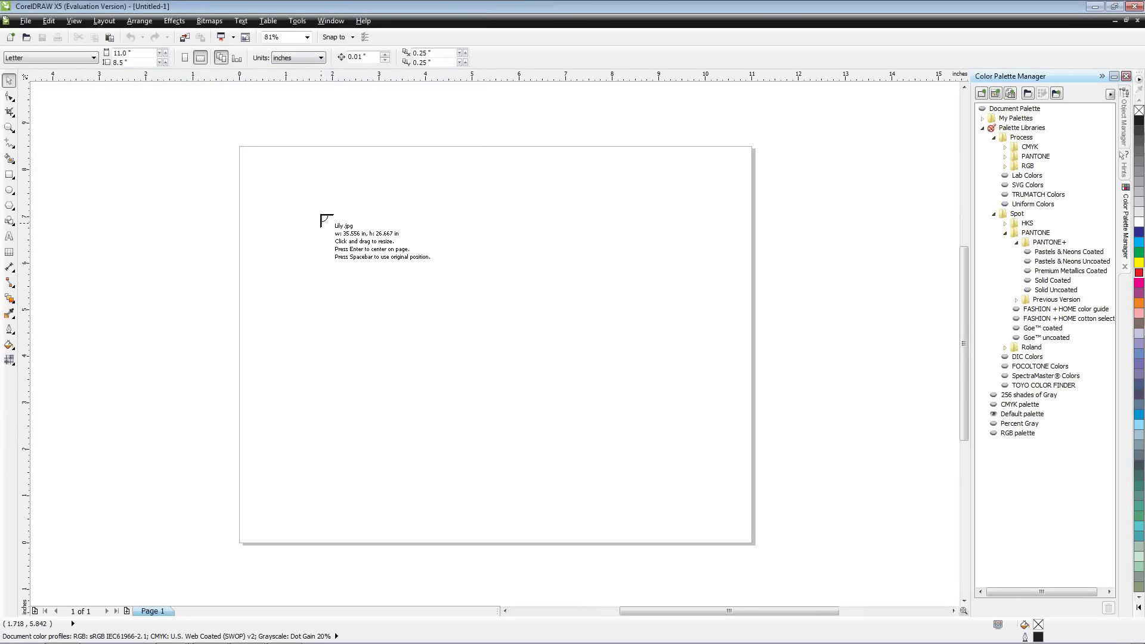
{"action": "left_click_drag", "start_coordinate": [323, 201], "coordinate": [526, 497]}
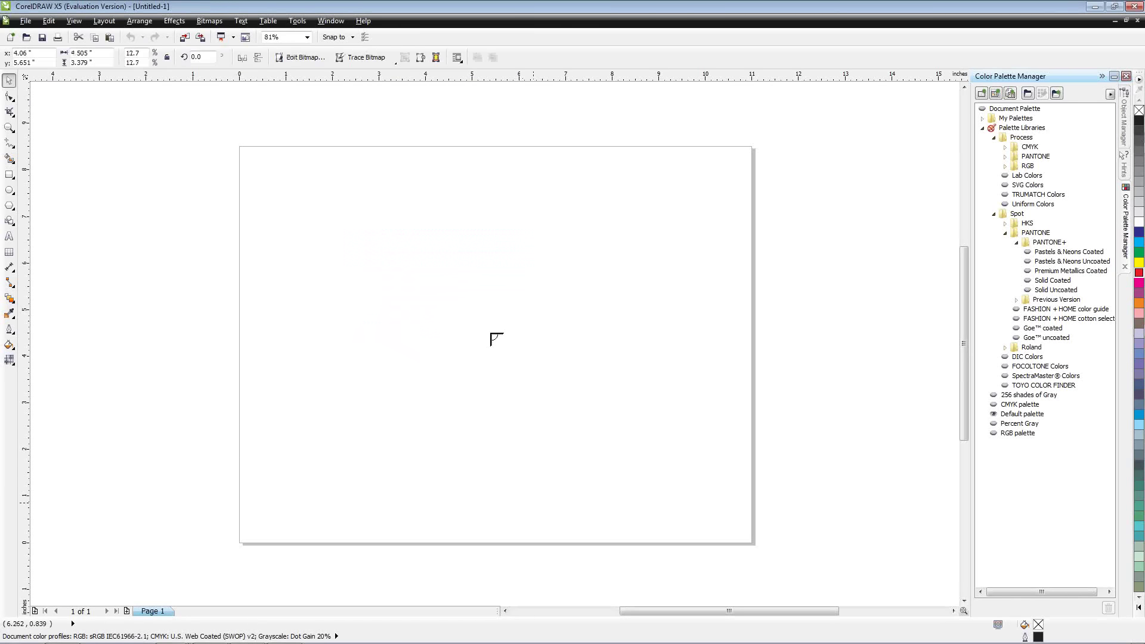
{"action": "left_click_drag", "start_coordinate": [465, 280], "coordinate": [412, 343]}
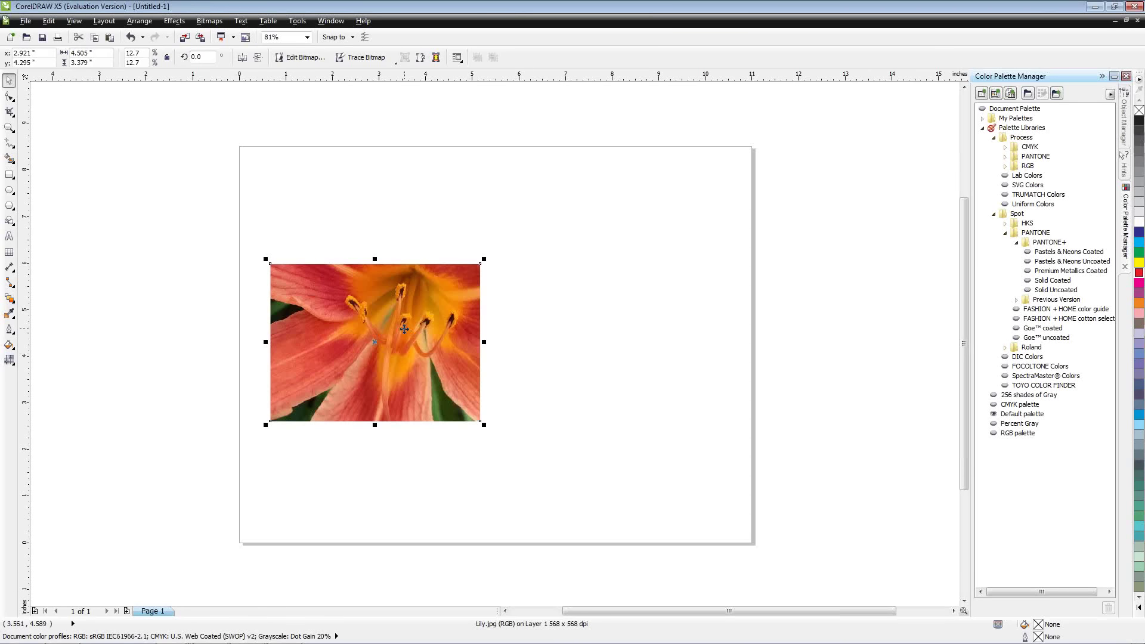
{"action": "left_click_drag", "start_coordinate": [404, 330], "coordinate": [397, 382]}
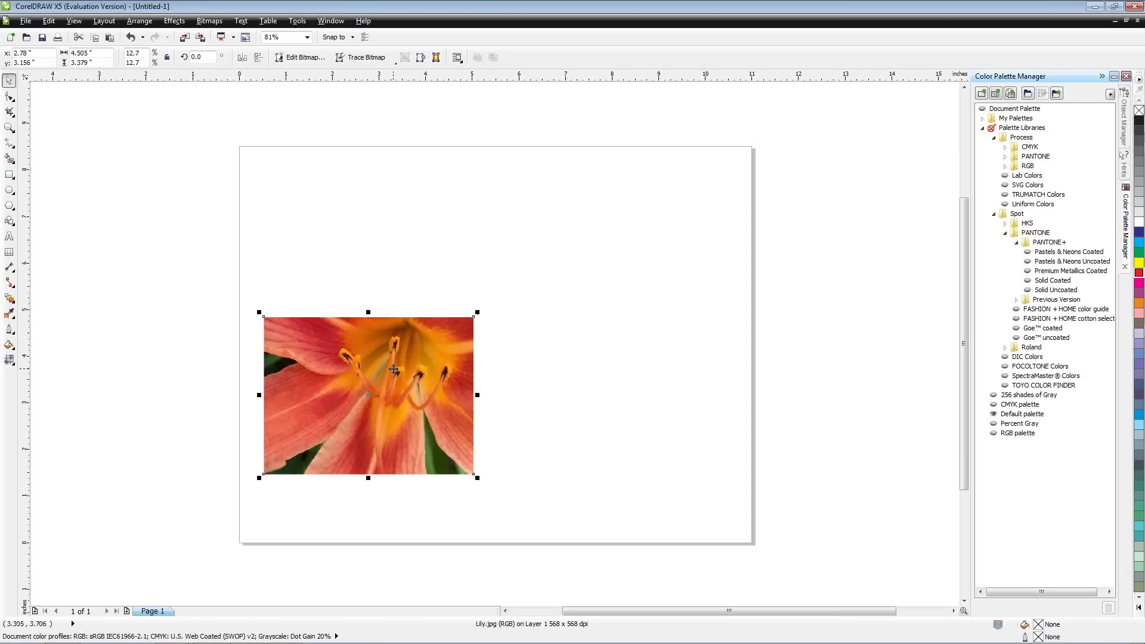
Step: Draw two upright rectangles above the photo, about 0.6 × 1.5 inches near the page centre and about 0.5 × 1.6 inches farther right
{"action": "left_click", "coordinate": [9, 179]}
{"action": "left_click_drag", "start_coordinate": [409, 189], "coordinate": [438, 258]}
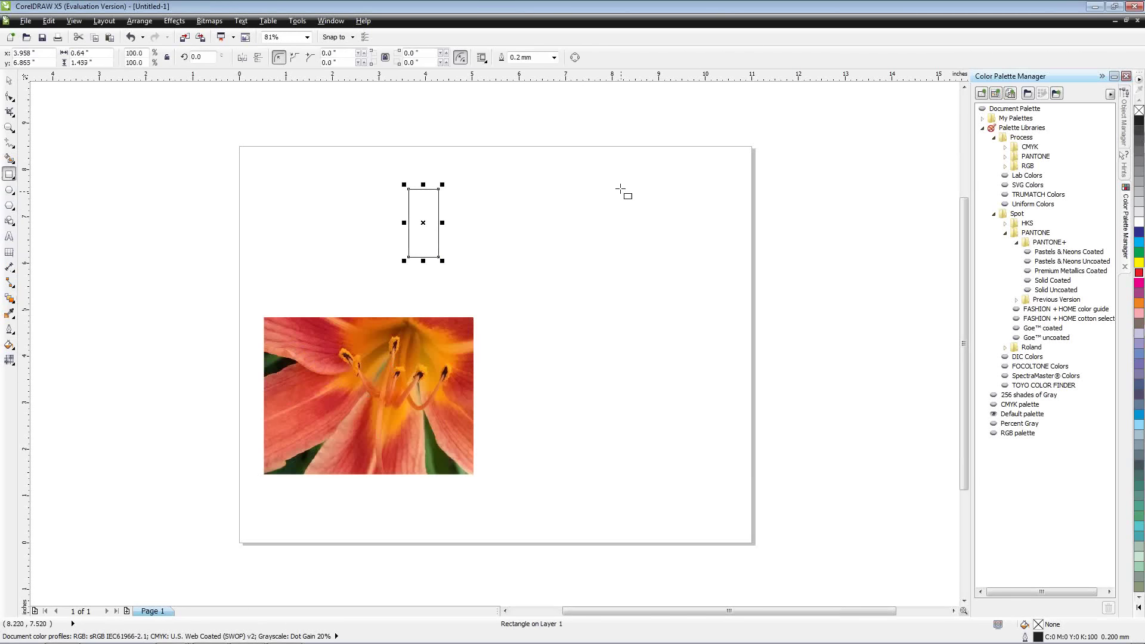
{"action": "left_click_drag", "start_coordinate": [621, 189], "coordinate": [647, 263]}
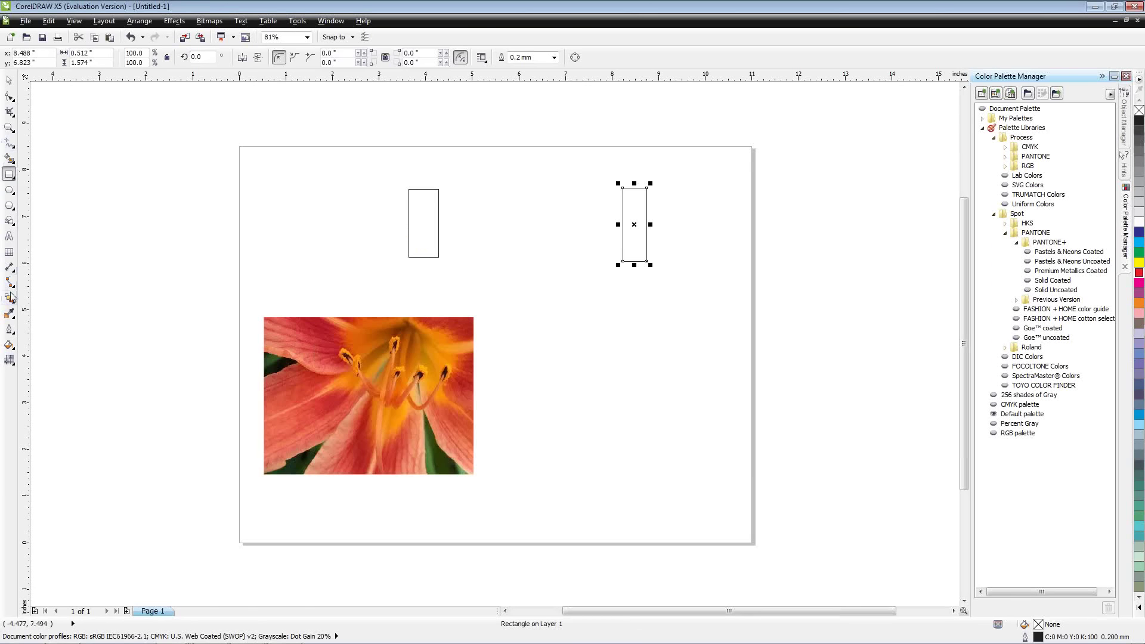
Step: Sample the orange-yellow #FFB10C from the lily photo with the Color Eyedropper and fill the left rectangle with it
{"action": "left_click", "coordinate": [10, 314]}
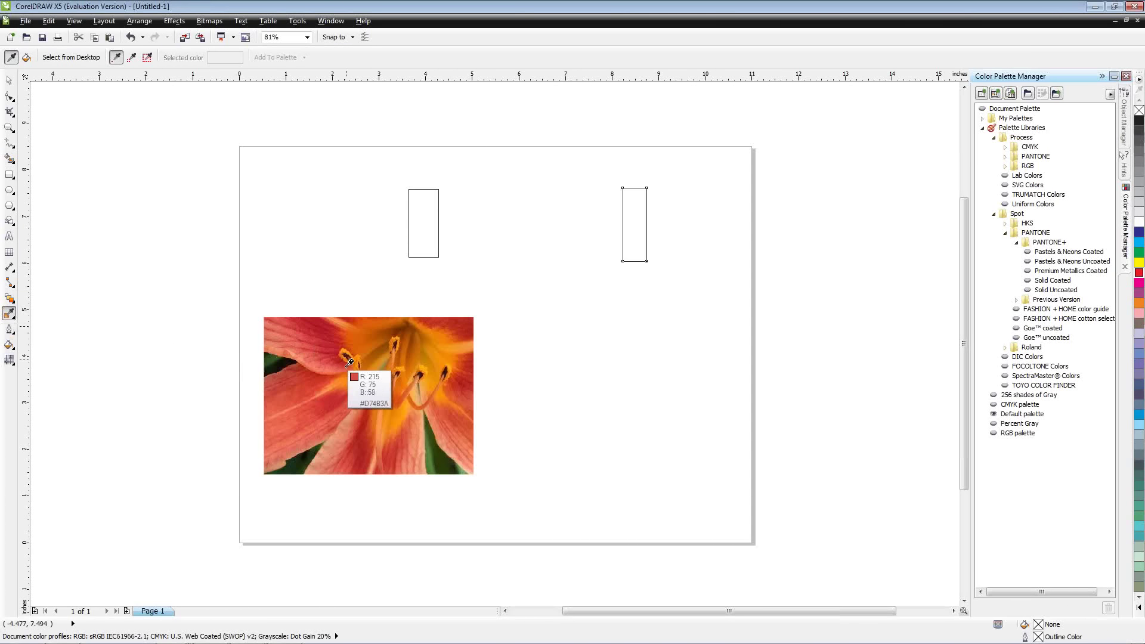
{"action": "left_click", "coordinate": [425, 365]}
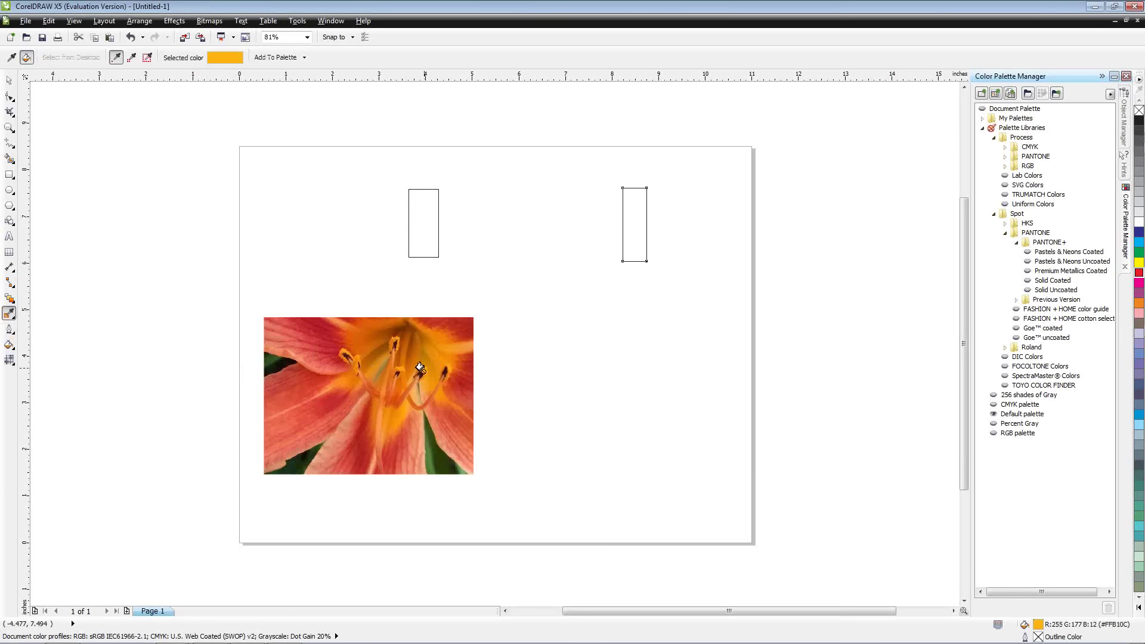
{"action": "left_click", "coordinate": [410, 226]}
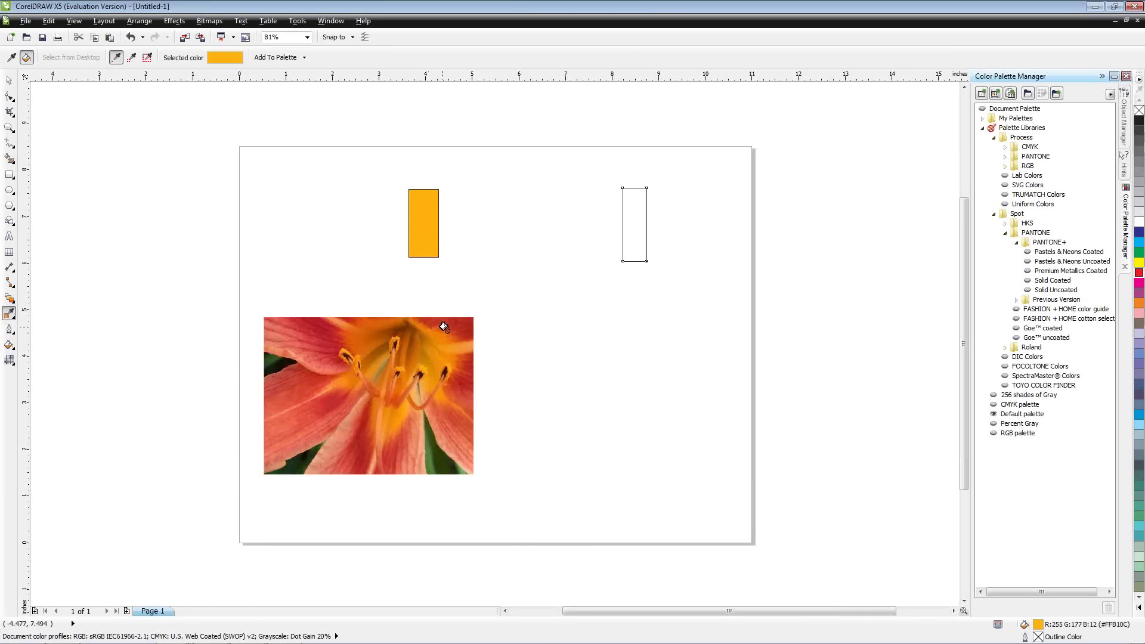
Step: Sample the dark red #AB261F from the photo's upper right corner and fill the right rectangle with it
{"action": "key", "text": "shift"}
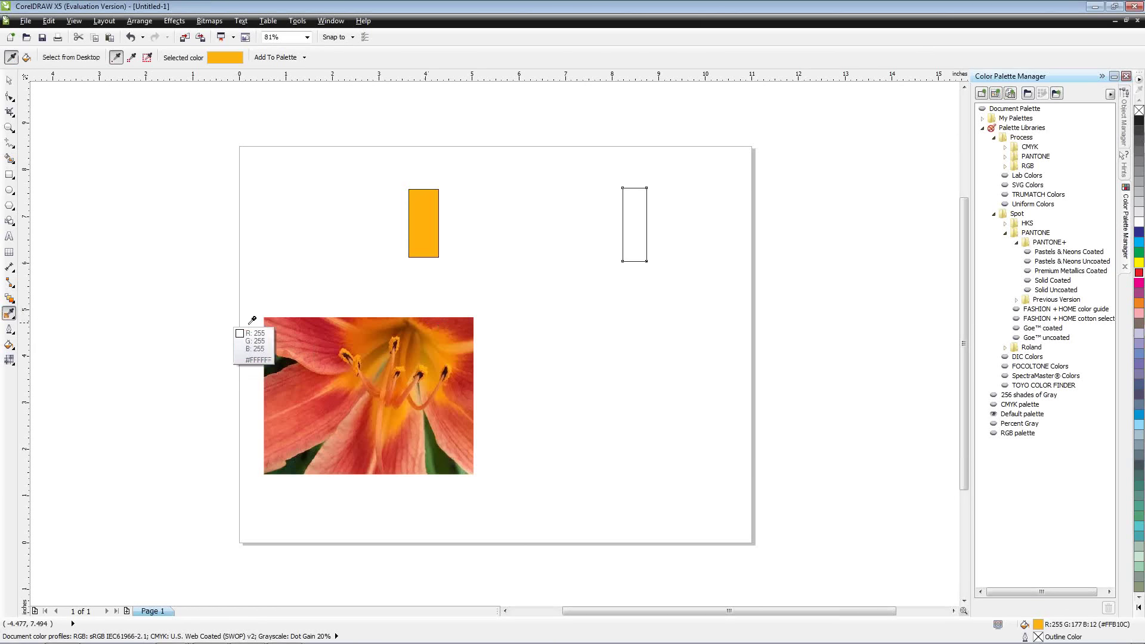
{"action": "left_click", "coordinate": [468, 322]}
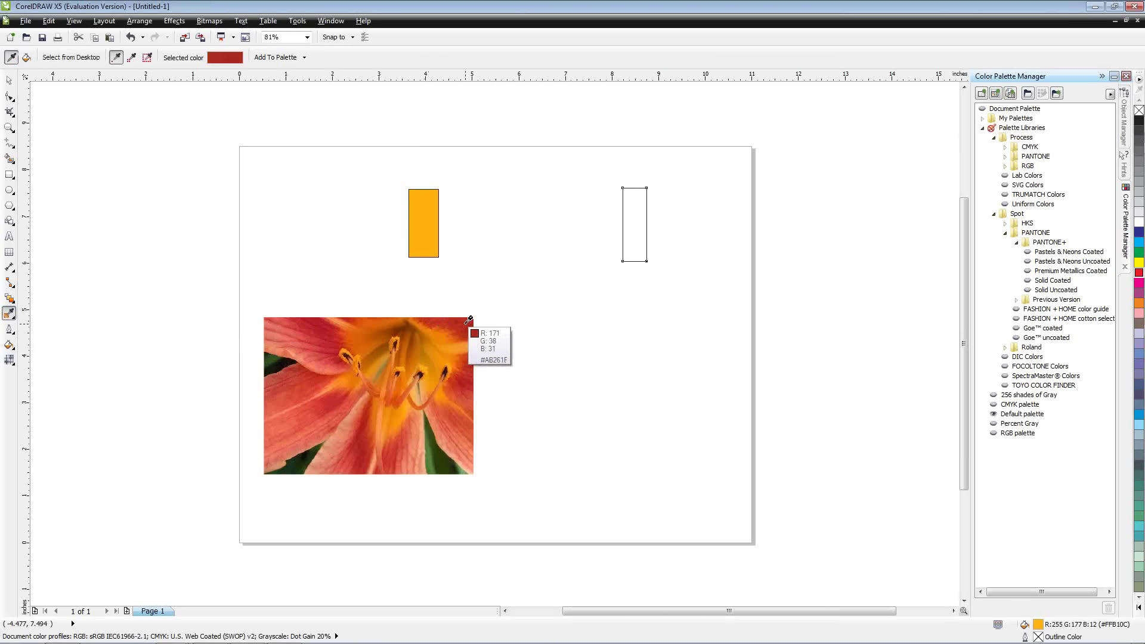
{"action": "left_click", "coordinate": [627, 224]}
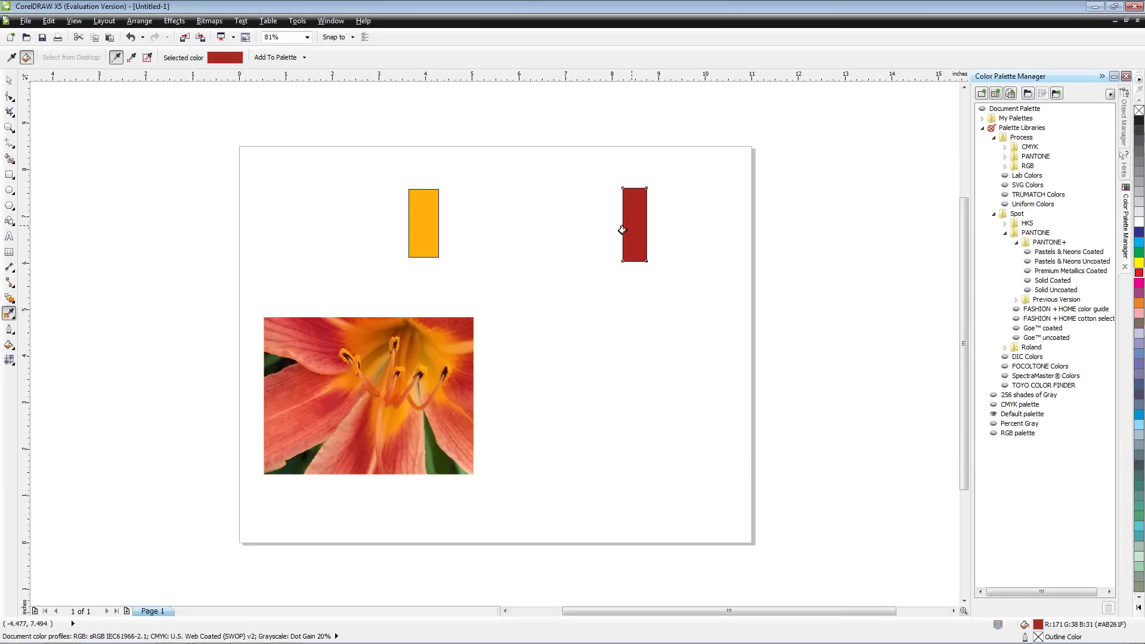
Step: Remove the outlines from both the orange-yellow and dark red rectangles
{"action": "key", "text": "space"}
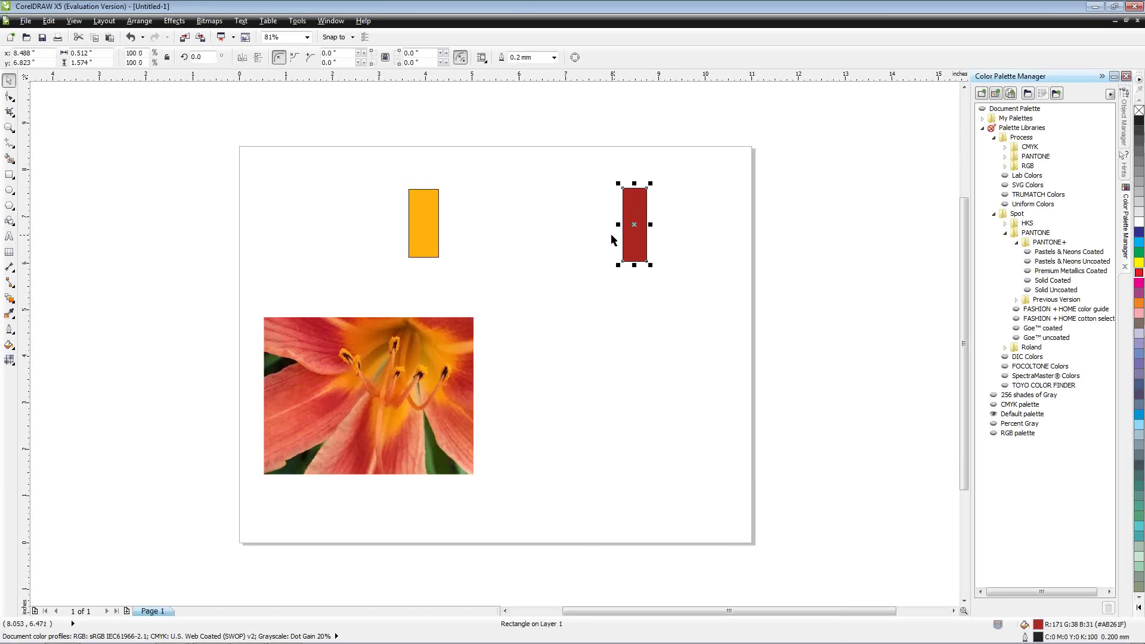
{"action": "left_click", "coordinate": [417, 223], "text": "shift"}
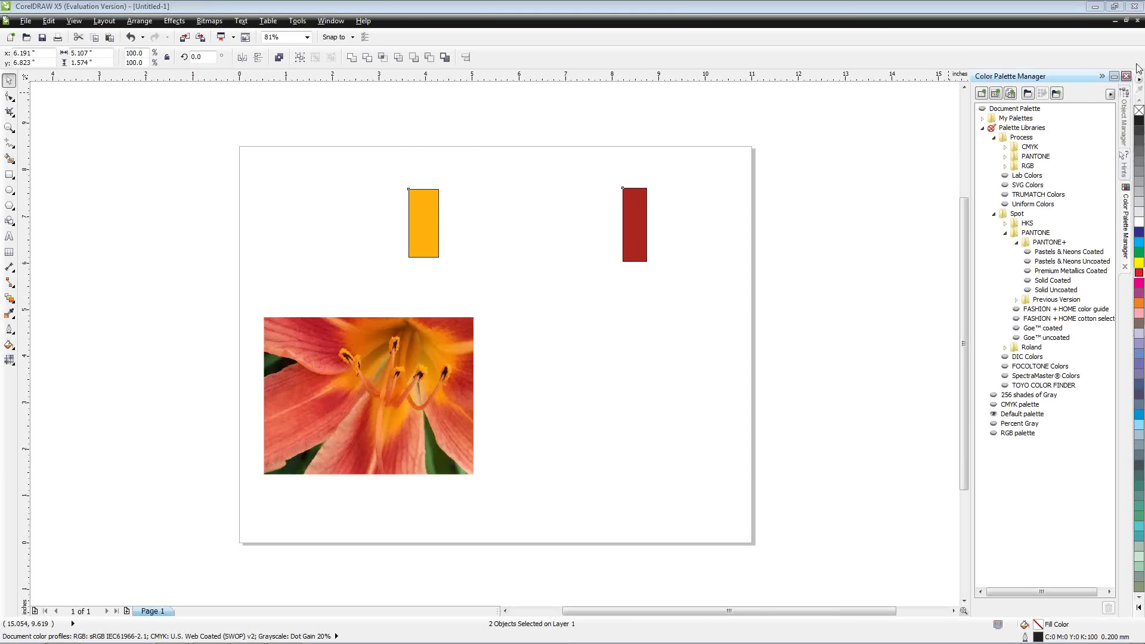
{"action": "right_click", "coordinate": [1139, 111]}
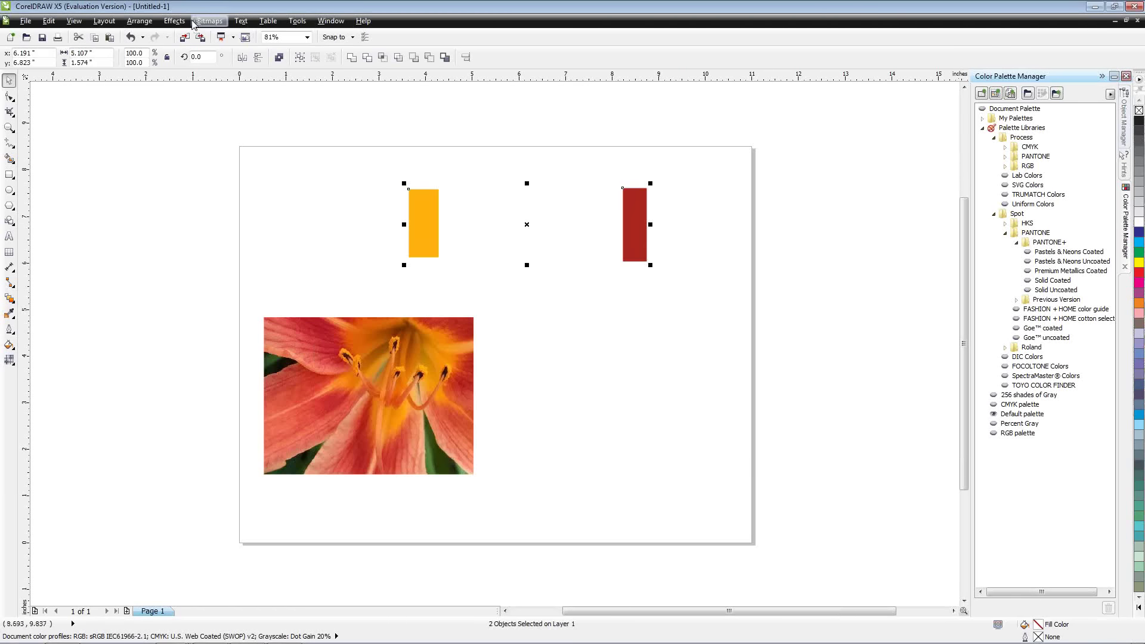
Step: Blend the orange-yellow rectangle into the dark red one using 200 steps
{"action": "left_click", "coordinate": [173, 21]}
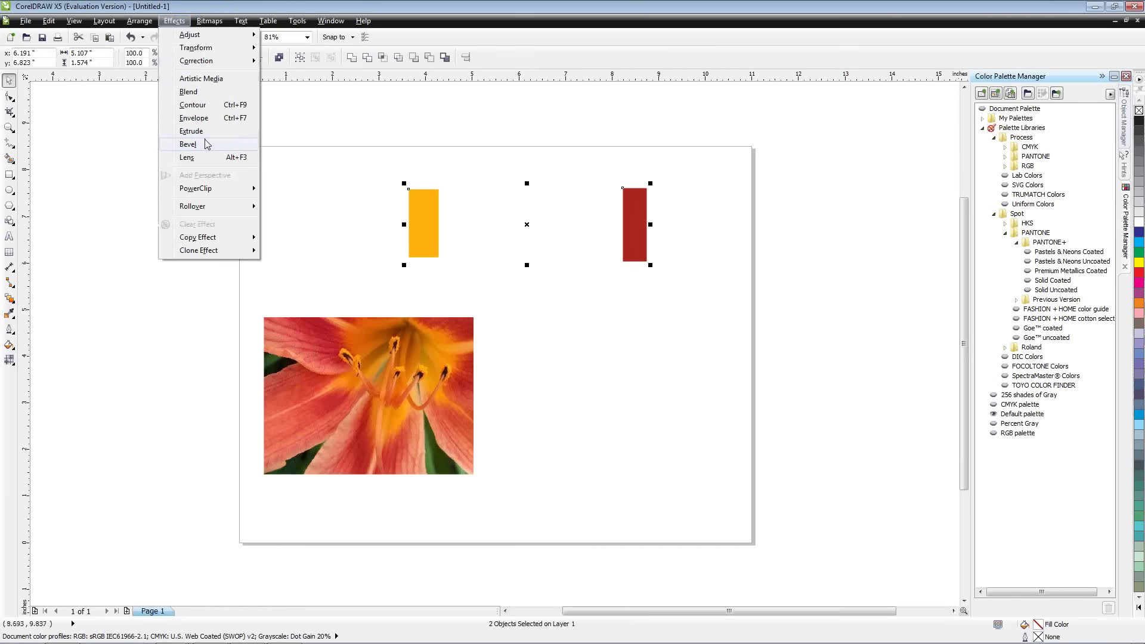
{"action": "left_click", "coordinate": [189, 92]}
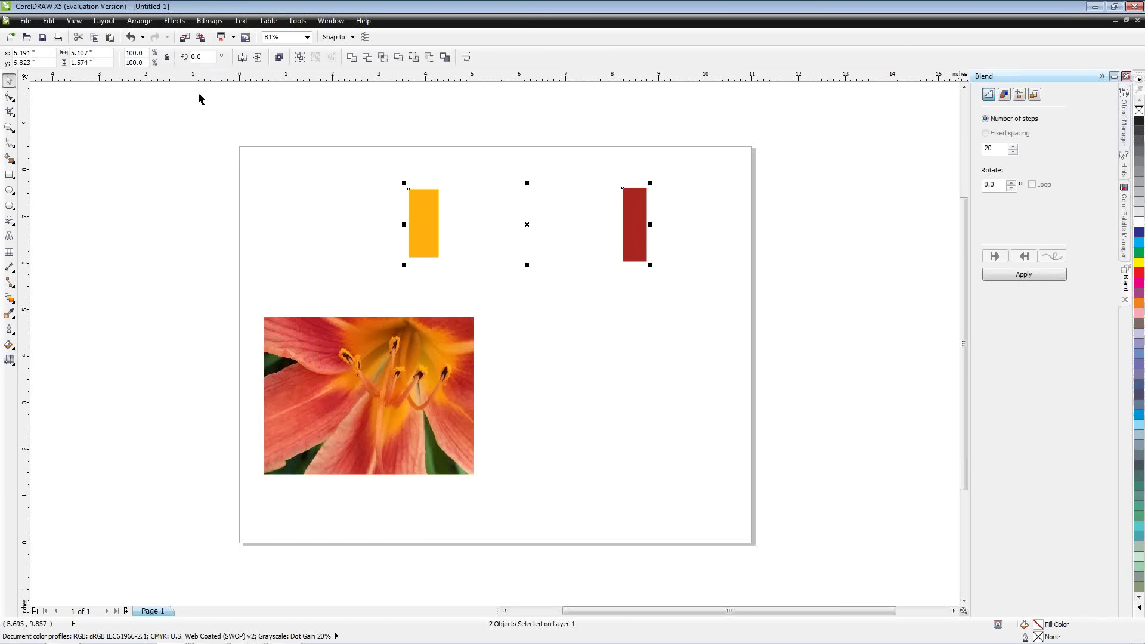
{"action": "left_click", "coordinate": [996, 151]}
{"action": "type", "text": "0"}
{"action": "left_click", "coordinate": [1036, 274]}
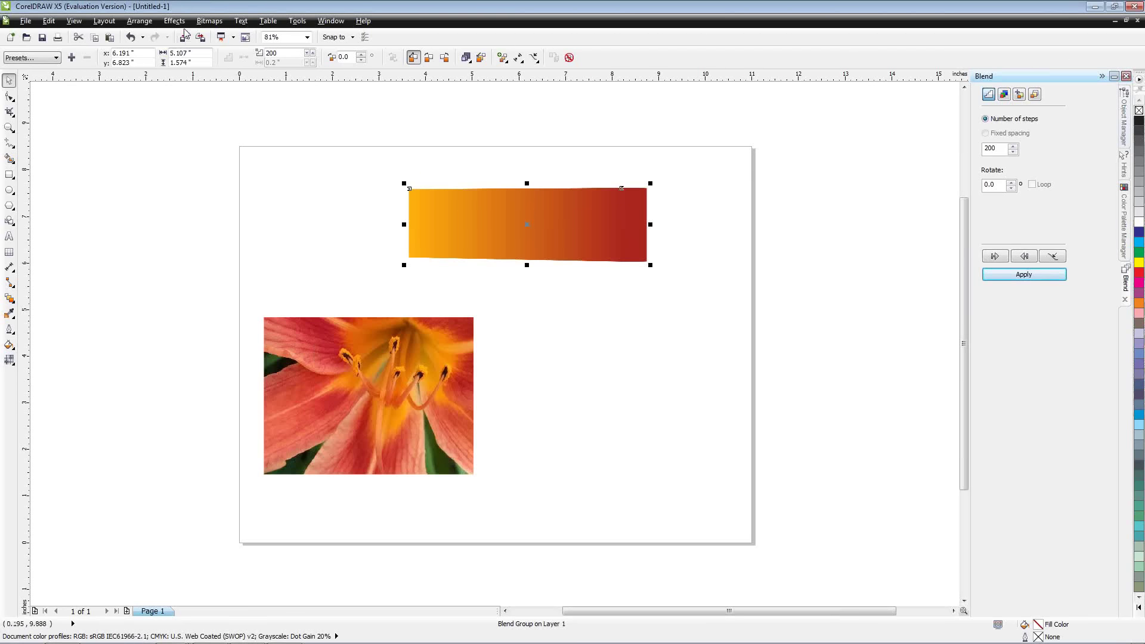
Step: Break the blend group apart and select only the group of intermediate rectangles
{"action": "left_click", "coordinate": [139, 21]}
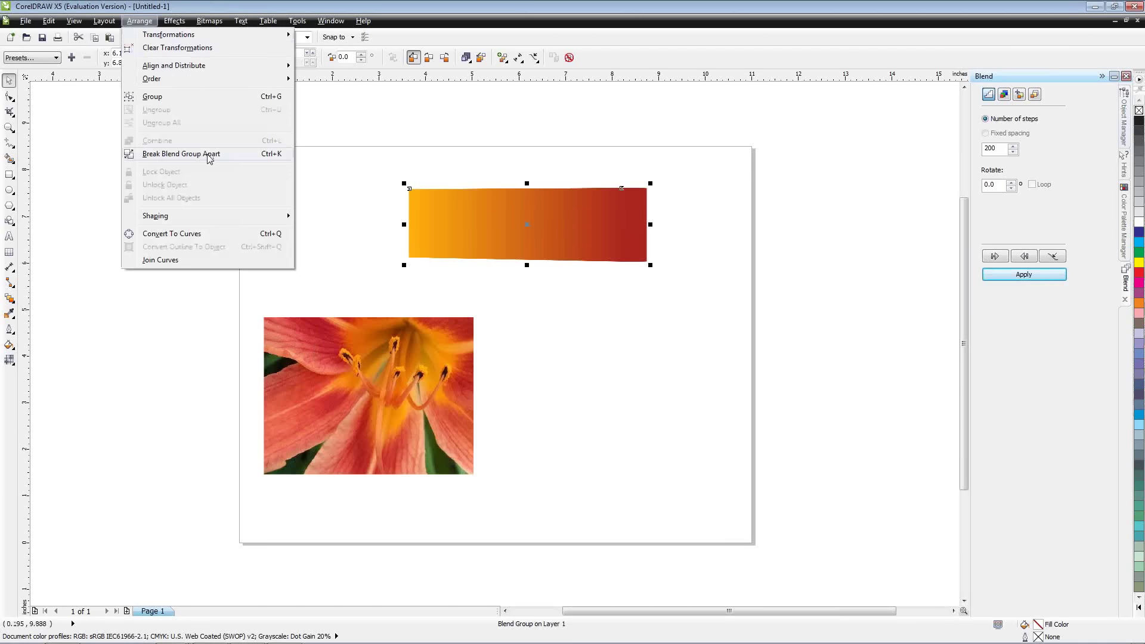
{"action": "left_click", "coordinate": [209, 156]}
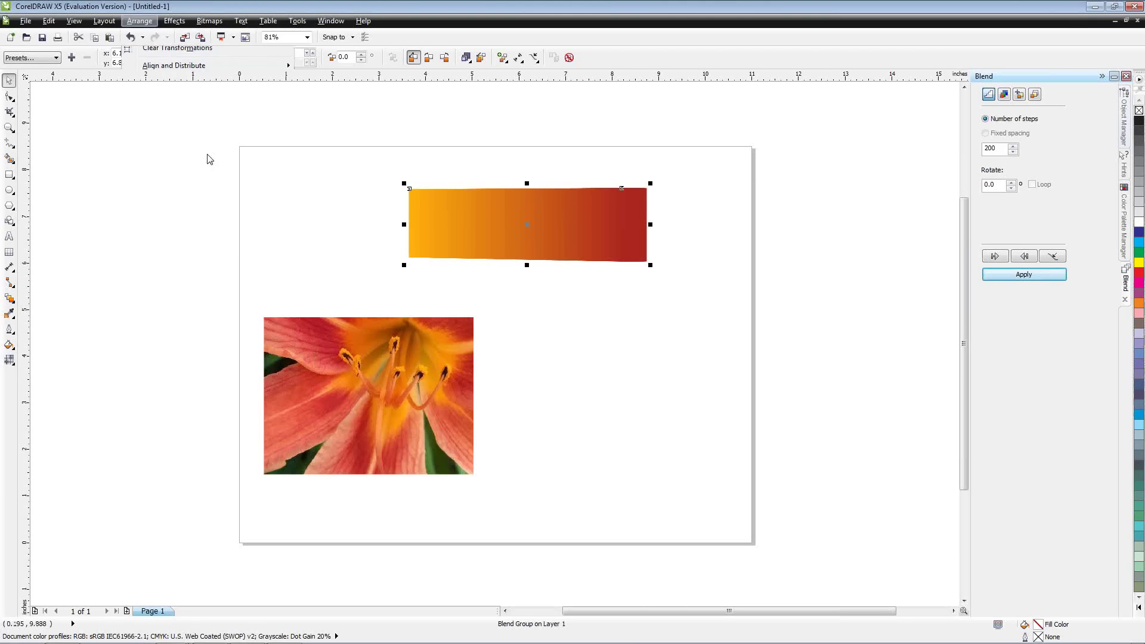
{"action": "left_click", "coordinate": [540, 317]}
{"action": "left_click", "coordinate": [524, 237]}
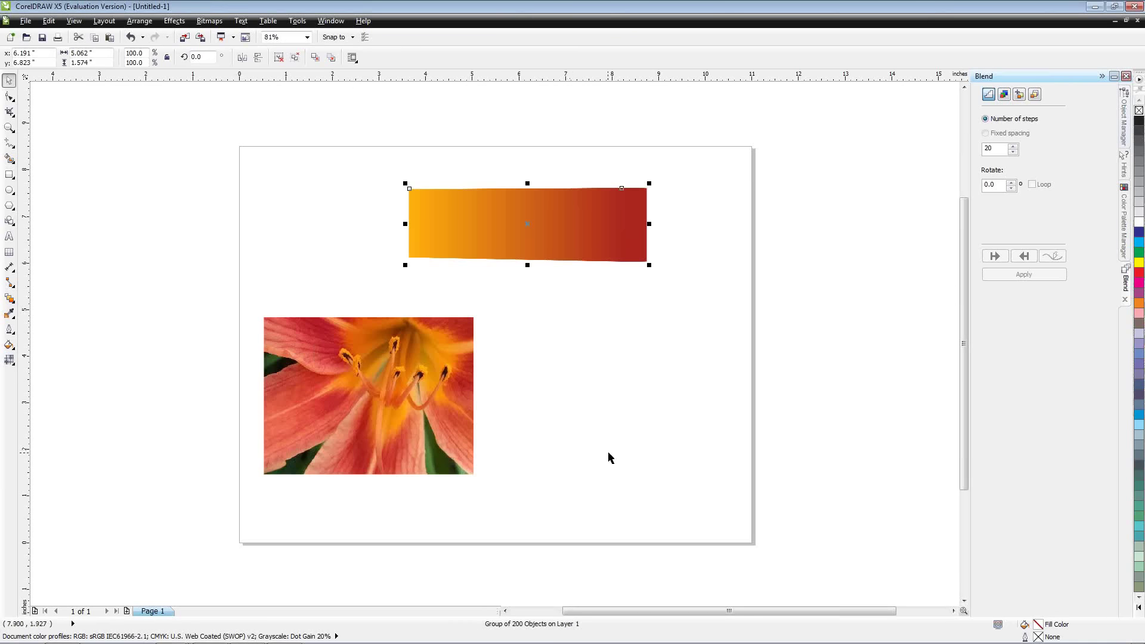
Step: Create a custom colour palette from the selected blend rectangles and save it as sunset in My Palettes
{"action": "left_click", "coordinate": [325, 23]}
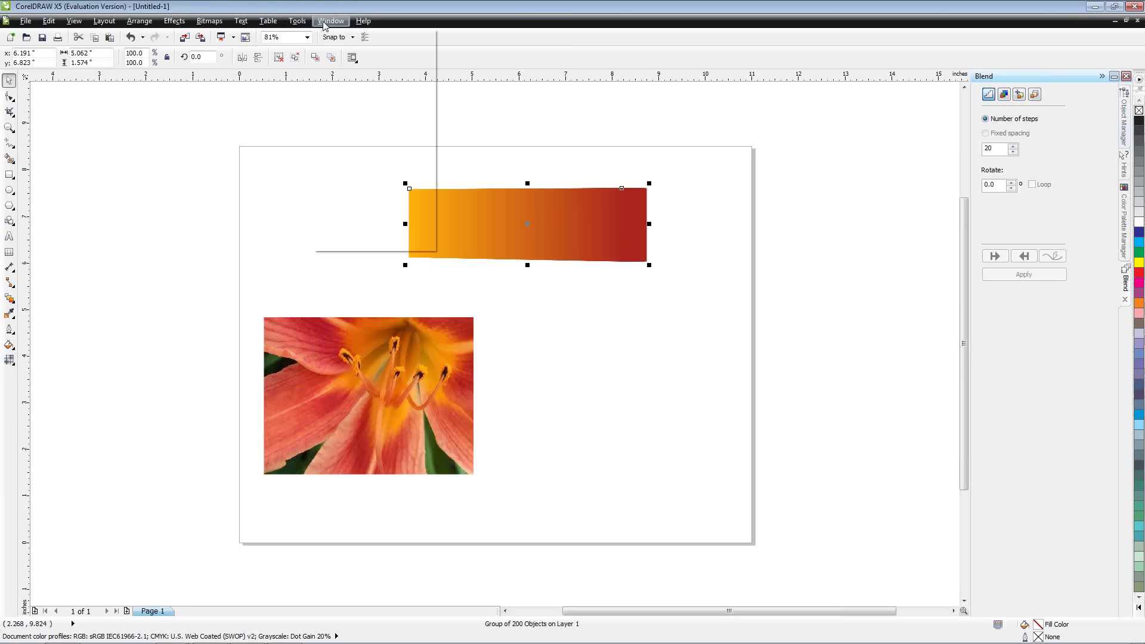
{"action": "mouse_move", "coordinate": [344, 113]}
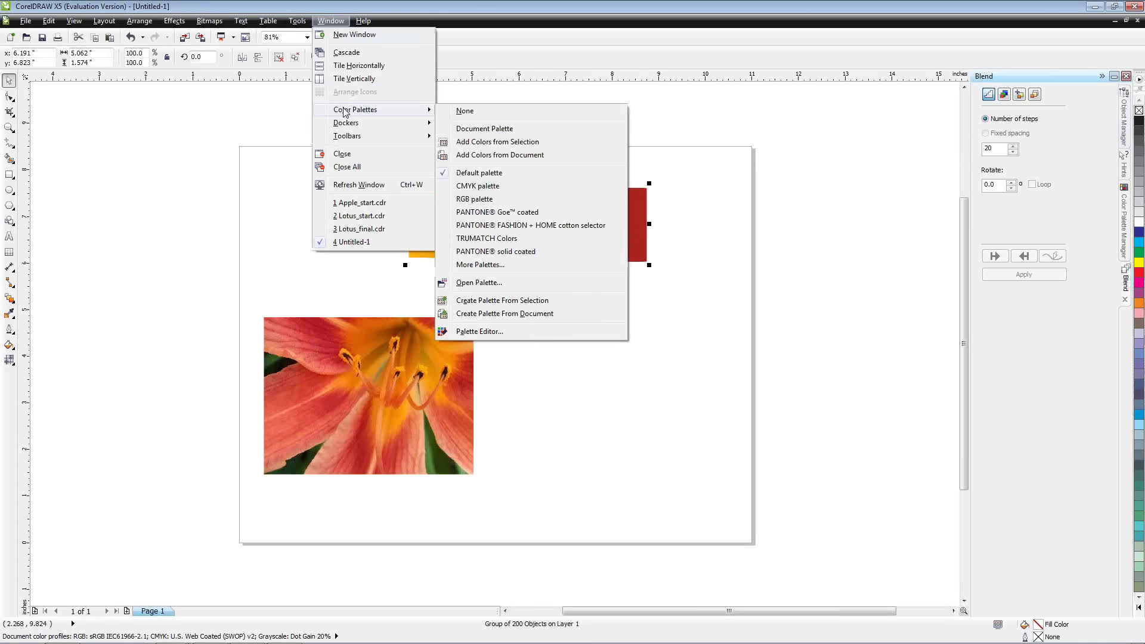
{"action": "left_click", "coordinate": [549, 301]}
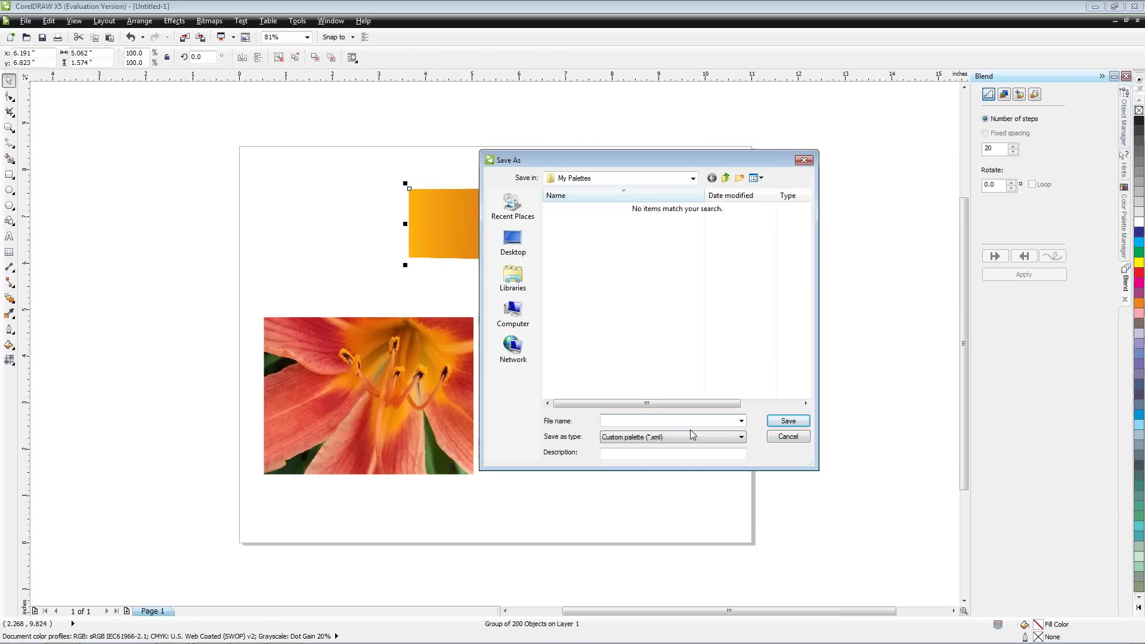
{"action": "type", "text": "sunset"}
{"action": "left_click", "coordinate": [787, 421]}
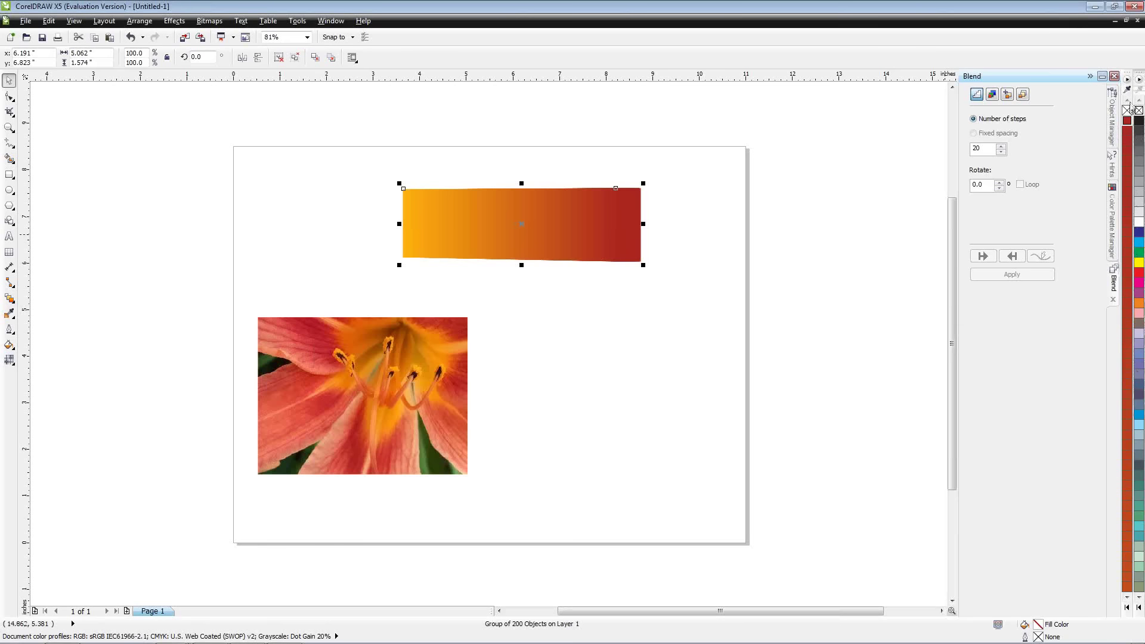
Step: Undock the sunset palette, dock it horizontally above the ruler and show its colours in two rows
{"action": "left_click_drag", "start_coordinate": [1129, 84], "coordinate": [742, 153]}
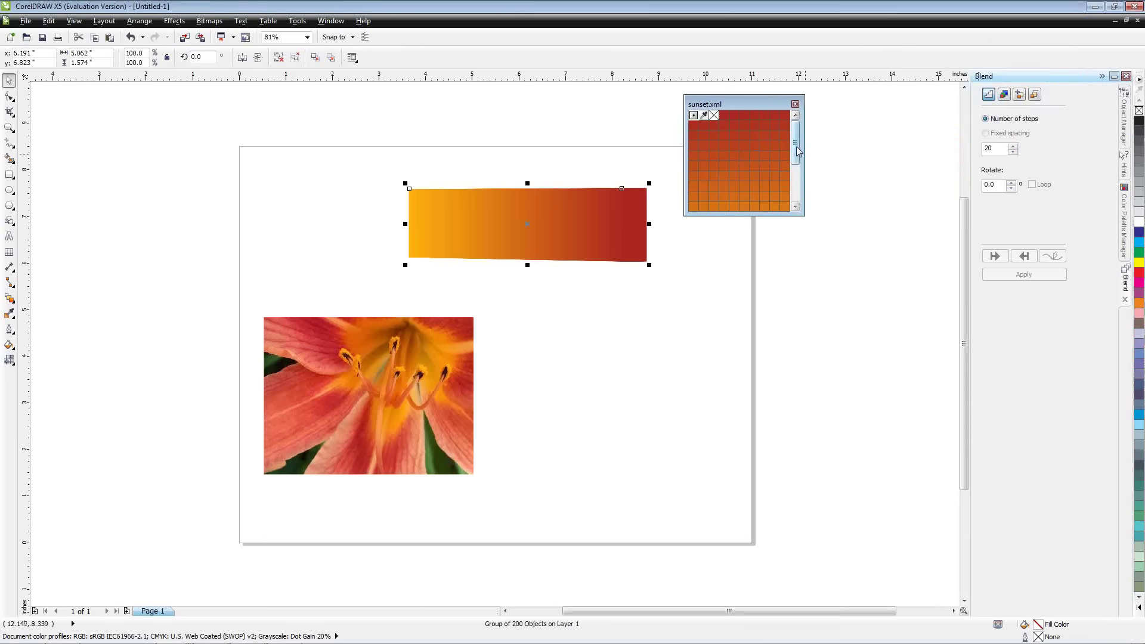
{"action": "mouse_move", "coordinate": [796, 146]}
{"action": "left_mouse_down"}
{"action": "mouse_move", "coordinate": [796, 179]}
{"action": "mouse_move", "coordinate": [797, 149]}
{"action": "left_mouse_up"}
{"action": "left_click_drag", "start_coordinate": [777, 108], "coordinate": [404, 72]}
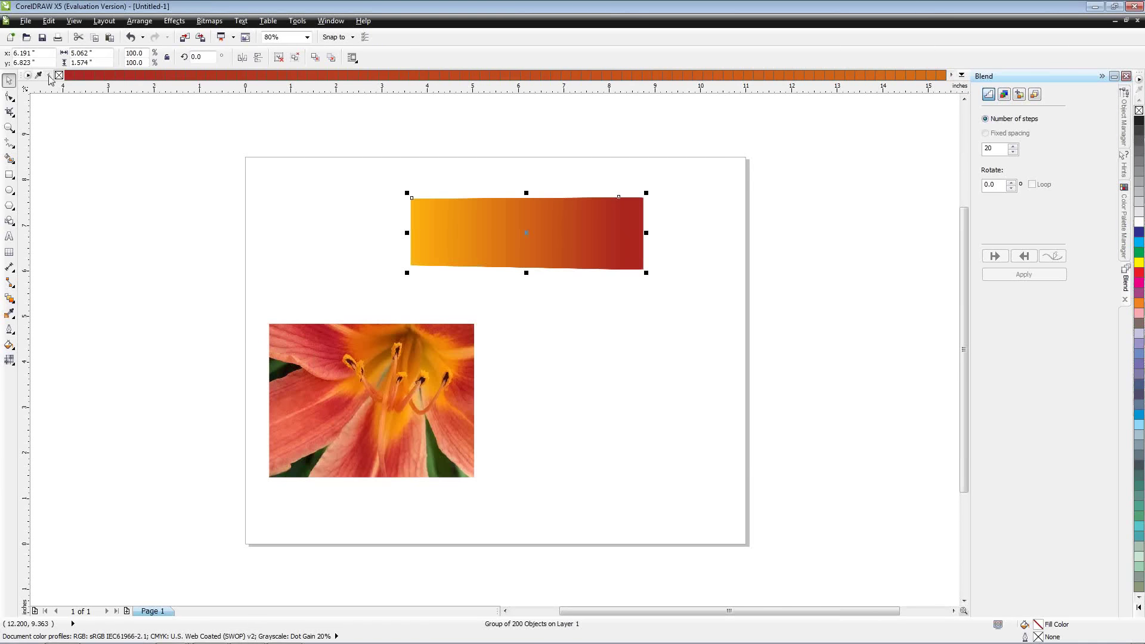
{"action": "left_click", "coordinate": [28, 76]}
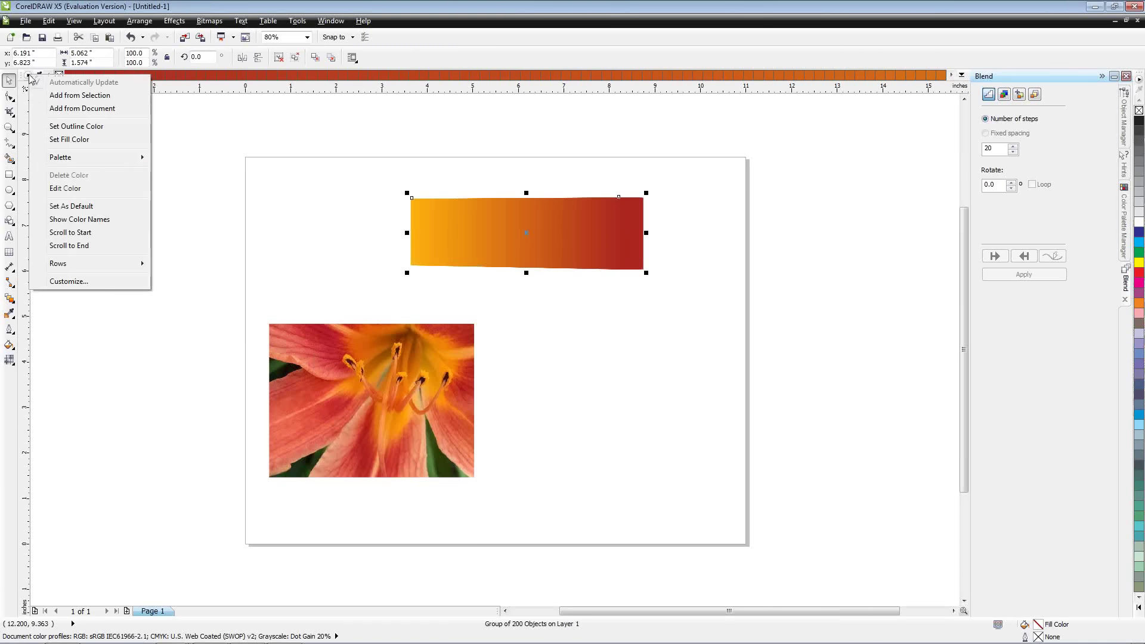
{"action": "mouse_move", "coordinate": [78, 267]}
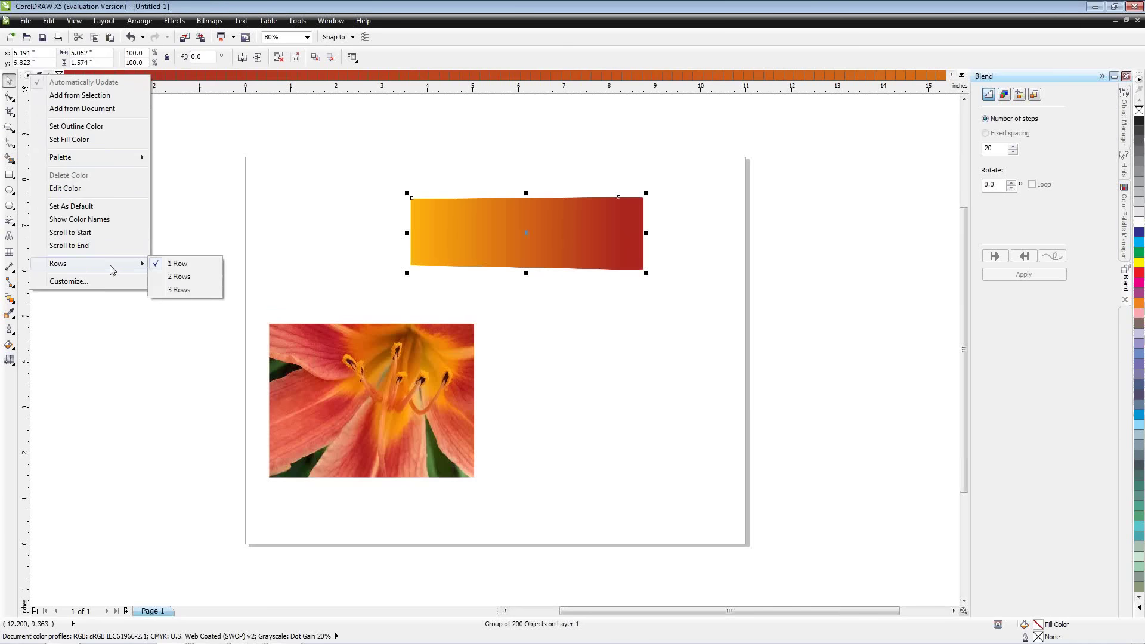
{"action": "left_click", "coordinate": [194, 277]}
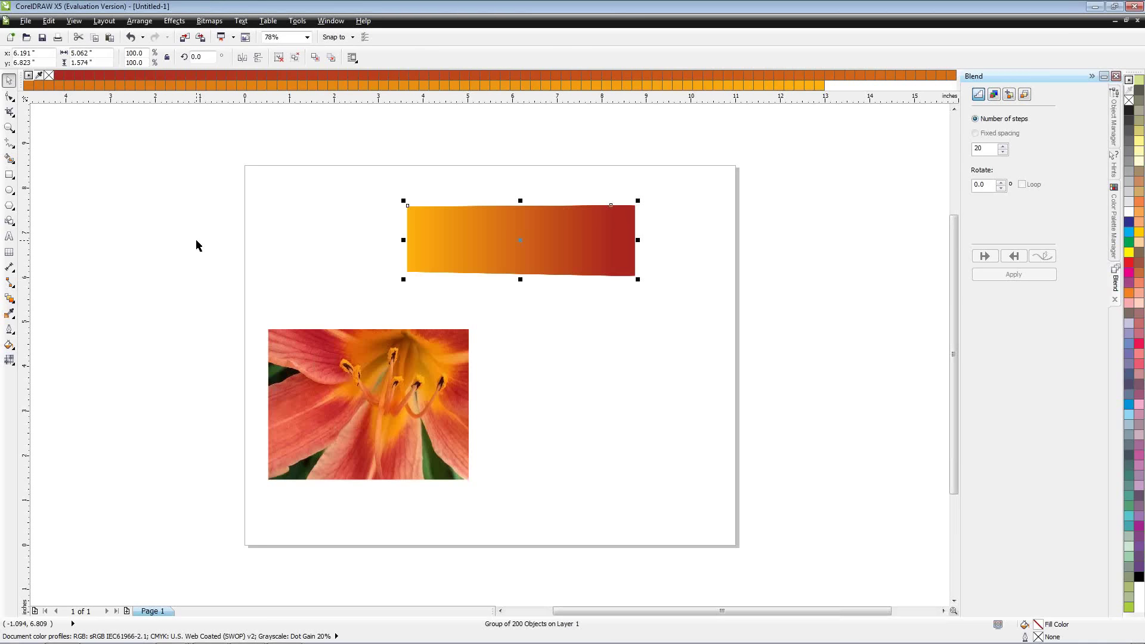
Step: Start a palette from the lily photo and save it as sunset1 in My Palettes
{"action": "left_click", "coordinate": [316, 397]}
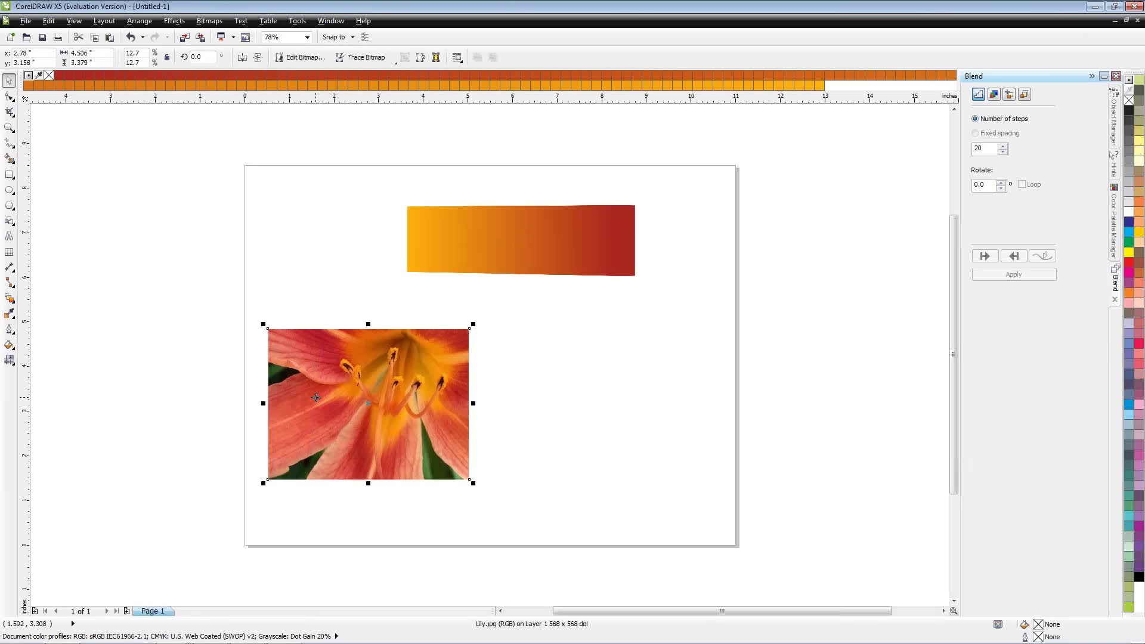
{"action": "left_click", "coordinate": [329, 22]}
{"action": "mouse_move", "coordinate": [358, 112]}
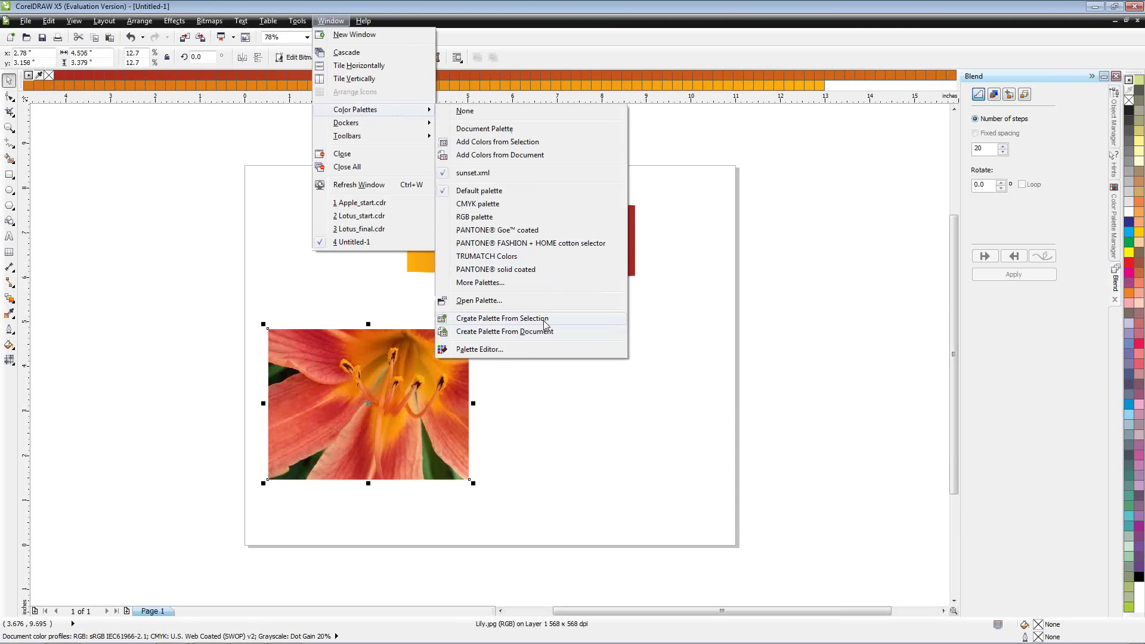
{"action": "left_click", "coordinate": [544, 321]}
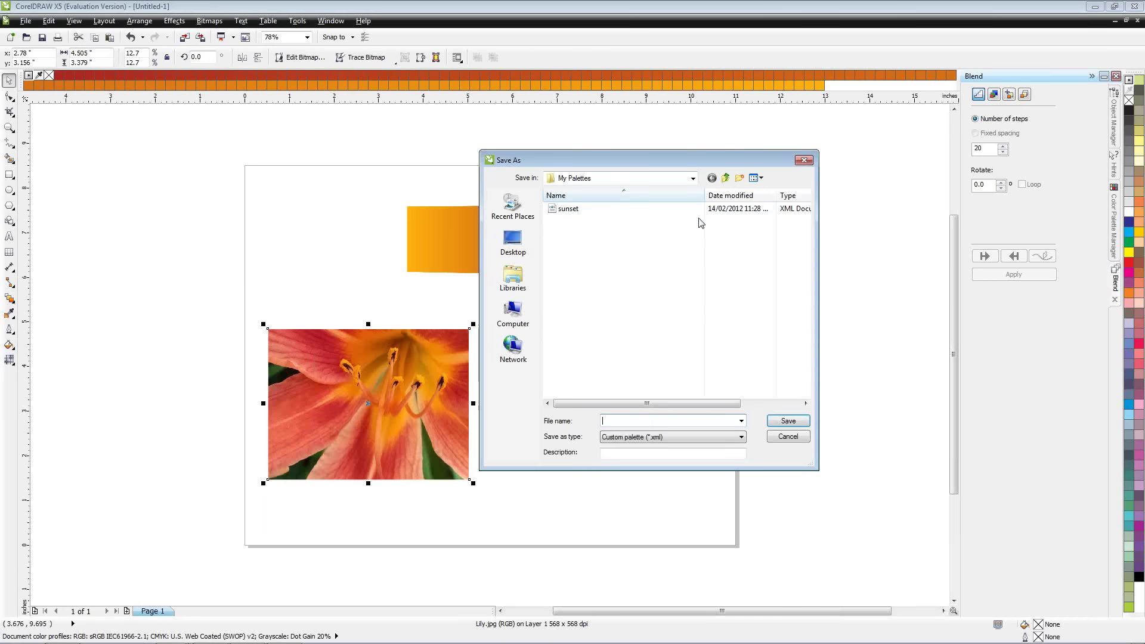
{"action": "left_click", "coordinate": [571, 210]}
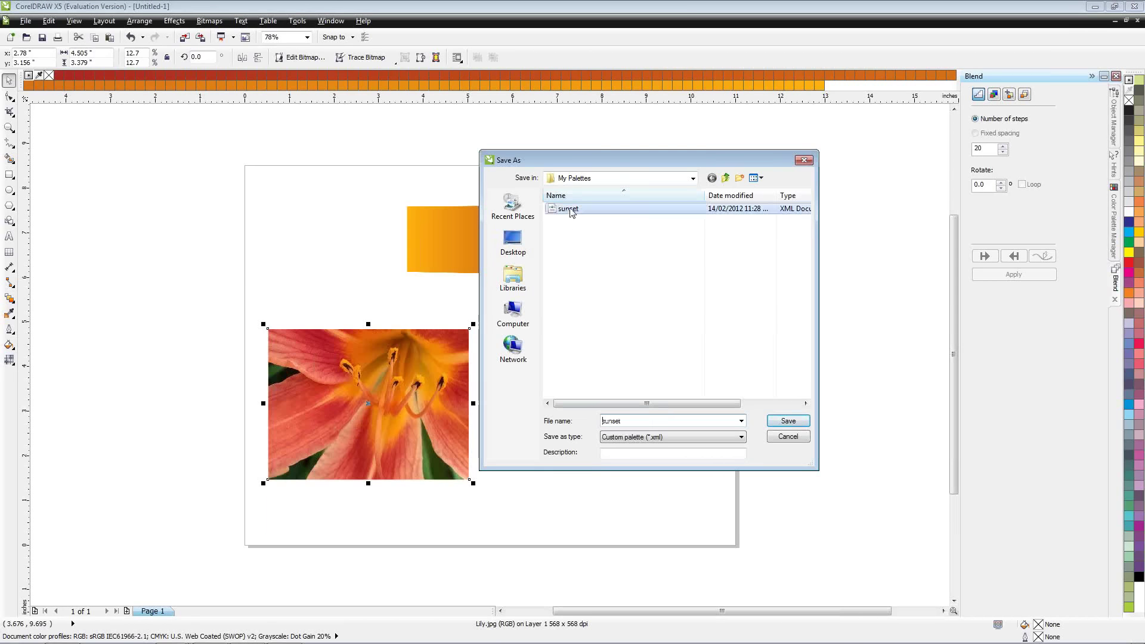
{"action": "left_click", "coordinate": [652, 421]}
{"action": "left_click", "coordinate": [788, 421]}
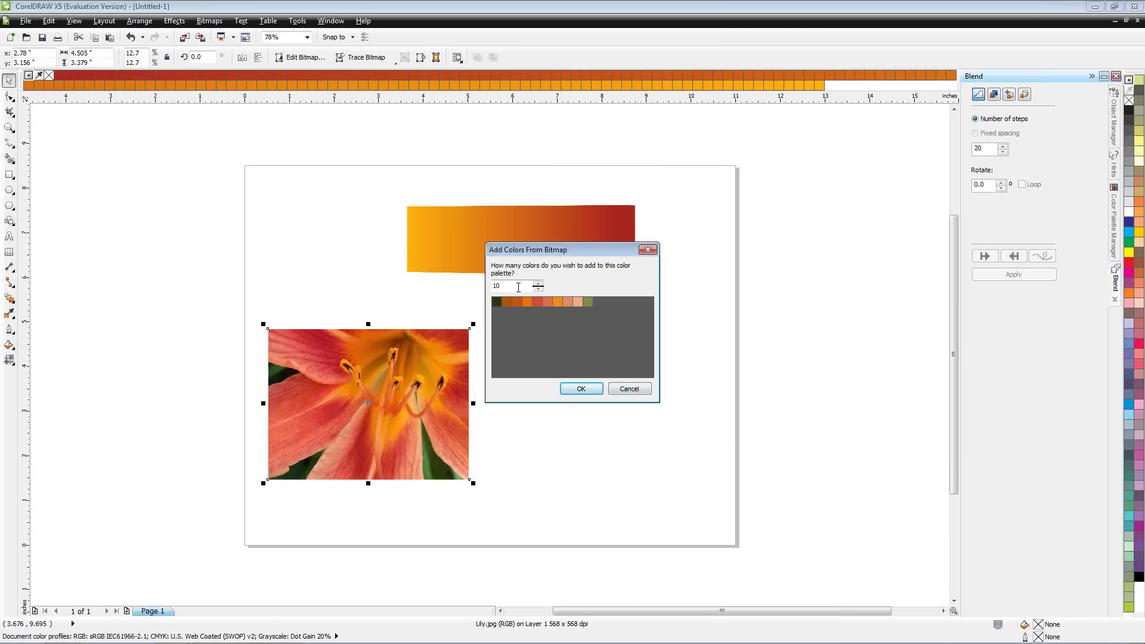
Step: Extract 200 colours from the photo into the sunset1 palette and float it over the page beside the blend
{"action": "double_click", "coordinate": [504, 288]}
{"action": "type", "text": "200"}
{"action": "left_click", "coordinate": [595, 391]}
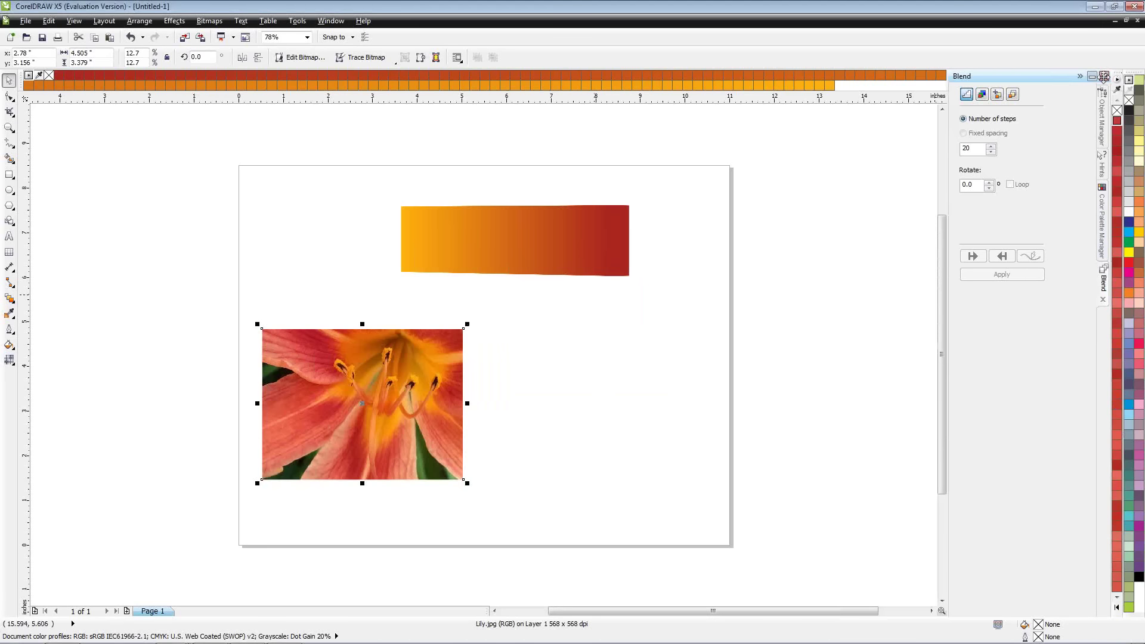
{"action": "left_click_drag", "start_coordinate": [1114, 71], "coordinate": [831, 222]}
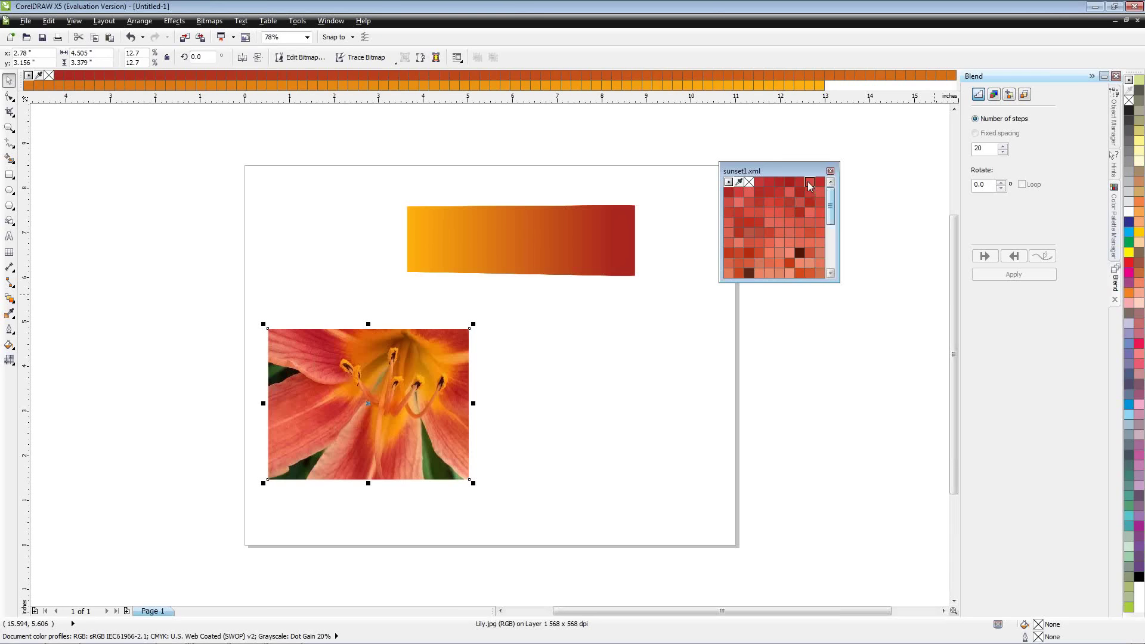
{"action": "left_click_drag", "start_coordinate": [803, 170], "coordinate": [786, 191]}
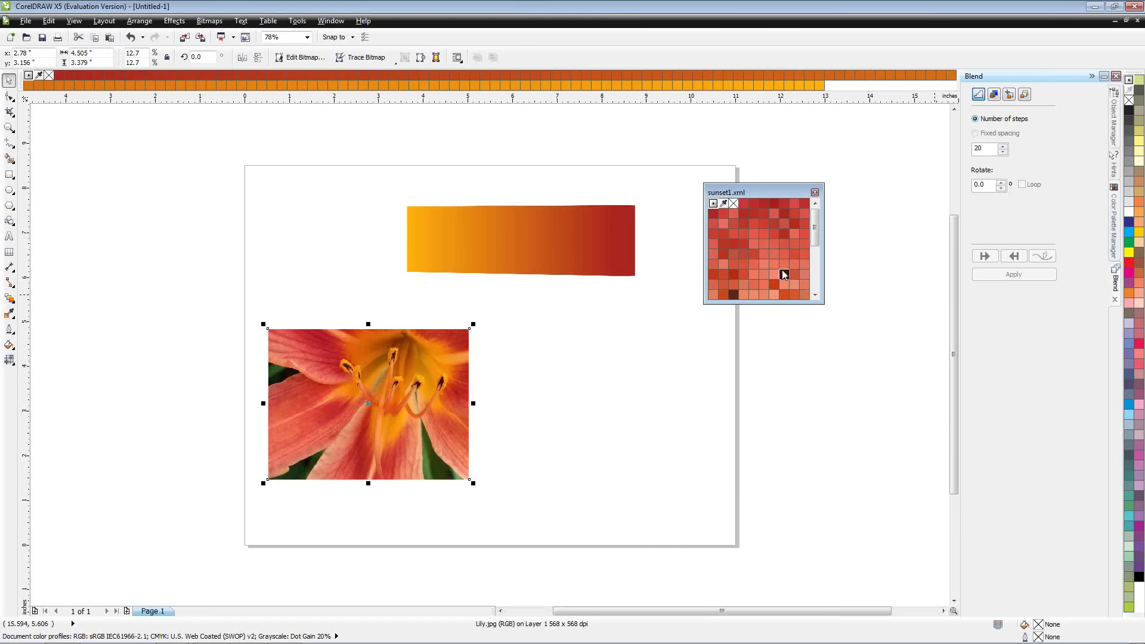
Step: Open the Sun_final drawing from the Gradient Meshes folder
{"action": "left_click", "coordinate": [28, 37]}
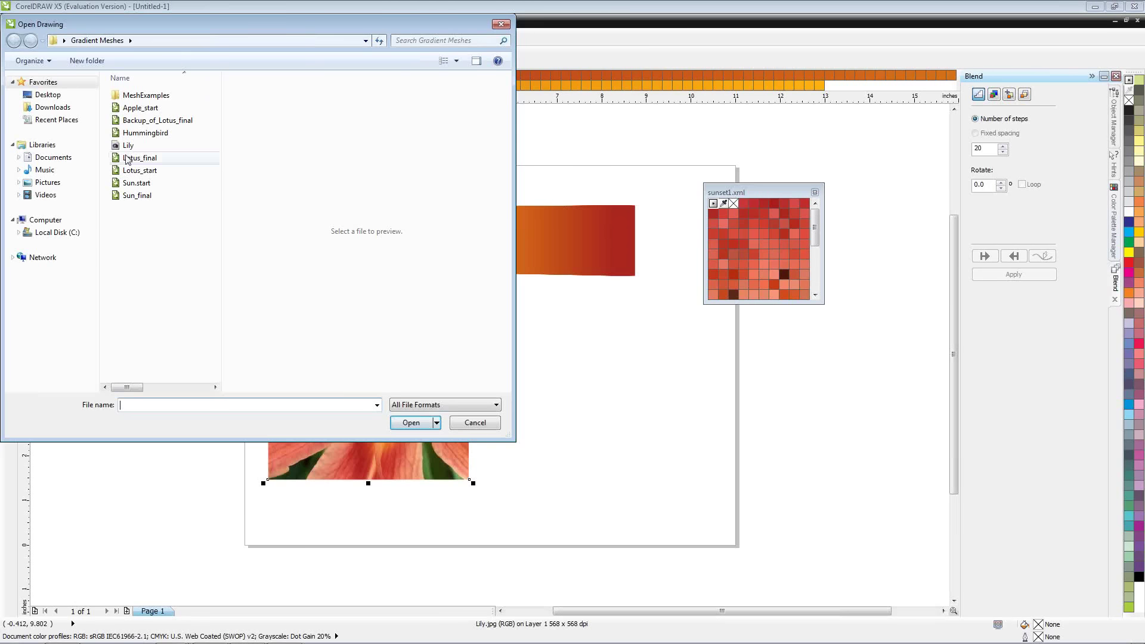
{"action": "left_click", "coordinate": [117, 197]}
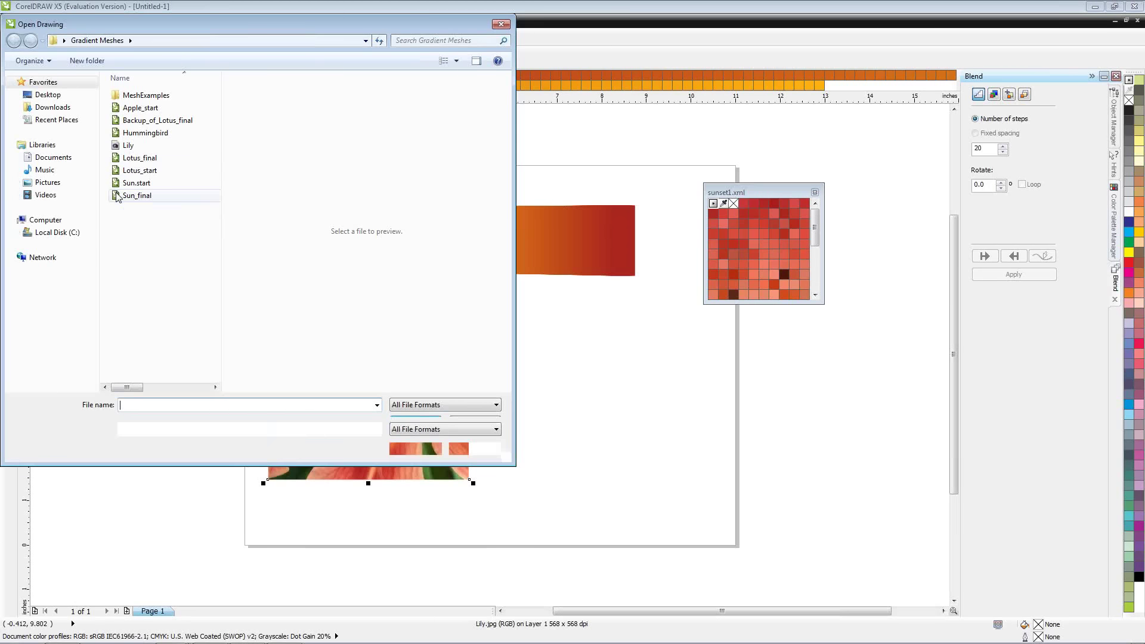
{"action": "double_click", "coordinate": [117, 195]}
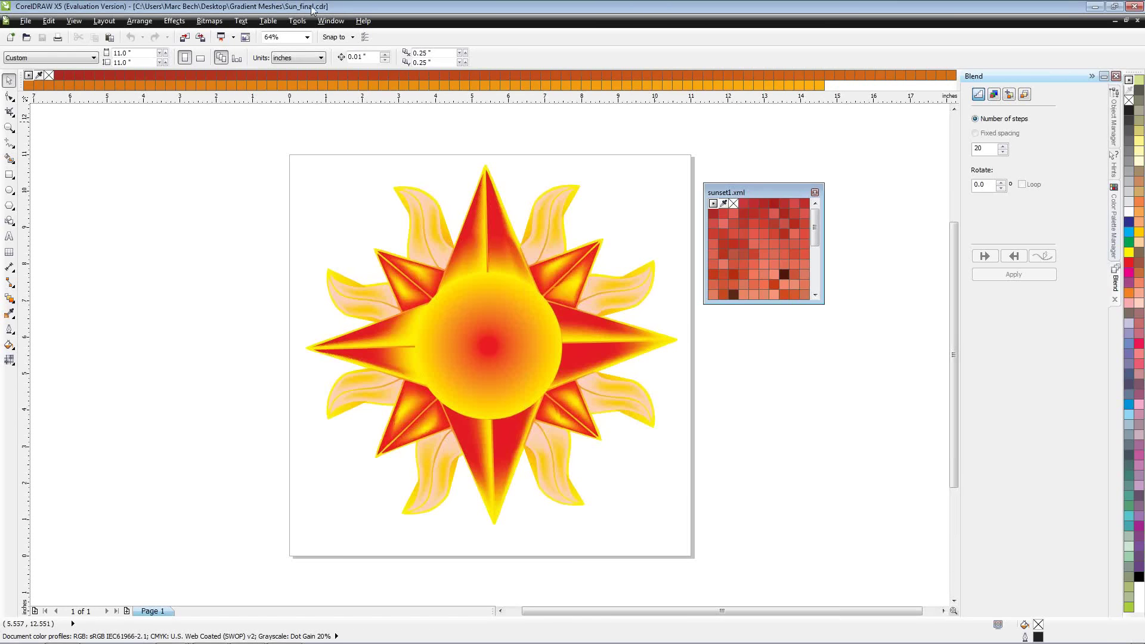
Step: Switch to the Apple_start.cdr drawing and close the floating sunset1 palette
{"action": "left_click", "coordinate": [330, 21]}
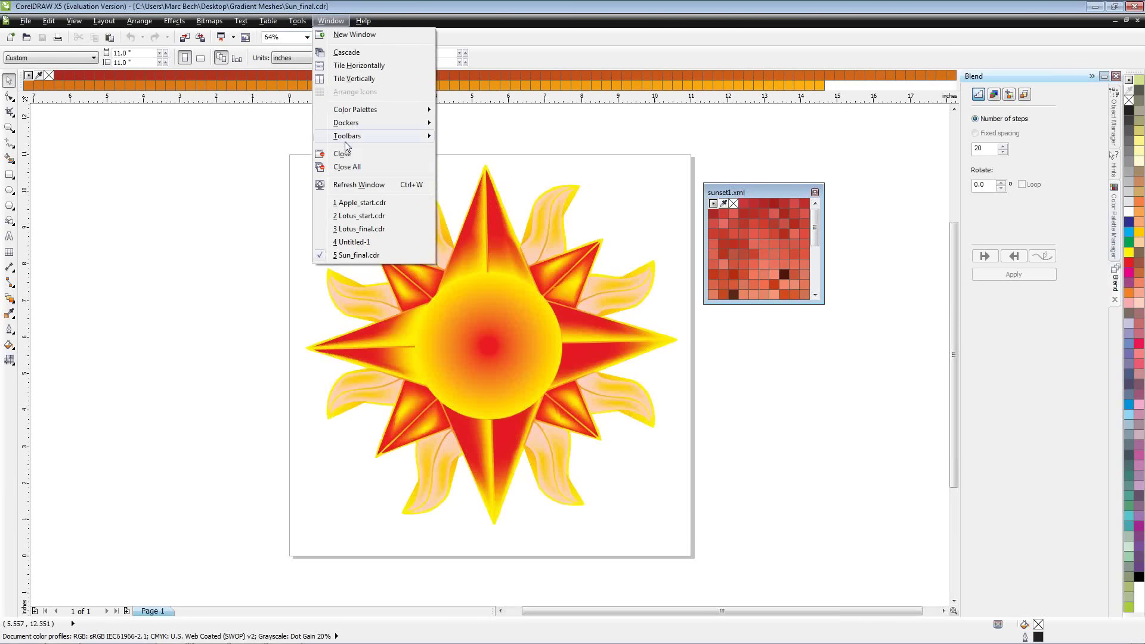
{"action": "left_click", "coordinate": [349, 203]}
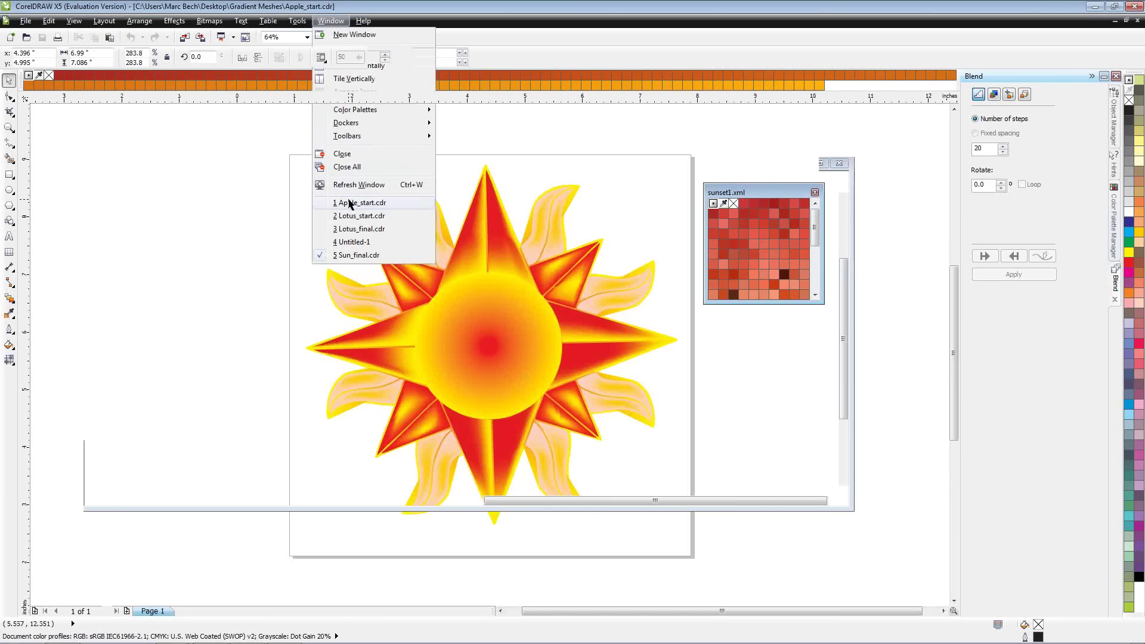
{"action": "left_click", "coordinate": [350, 204]}
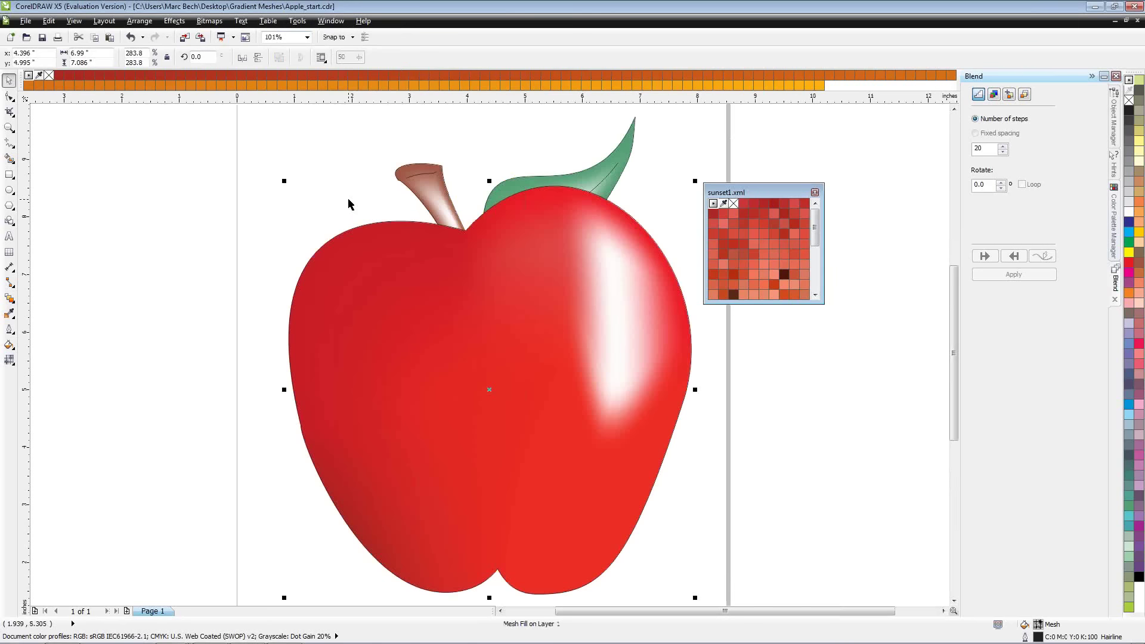
{"action": "left_click", "coordinate": [814, 192]}
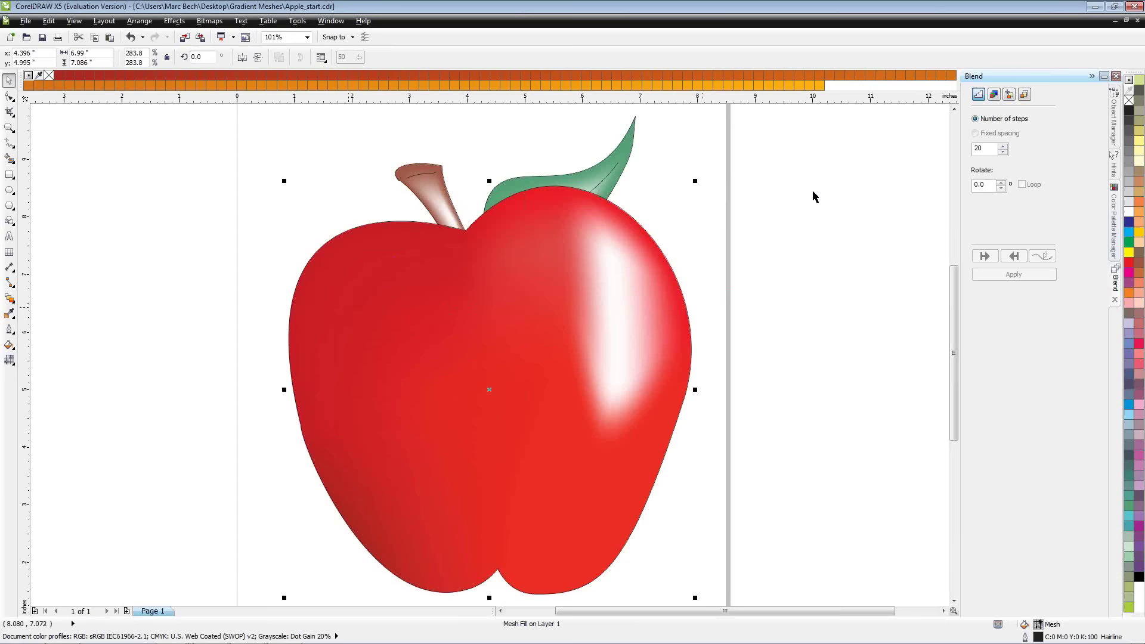
Step: Send the red apple body to the back of the page, behind the stem and leaf
{"action": "left_click", "coordinate": [553, 324]}
{"action": "left_click", "coordinate": [154, 22]}
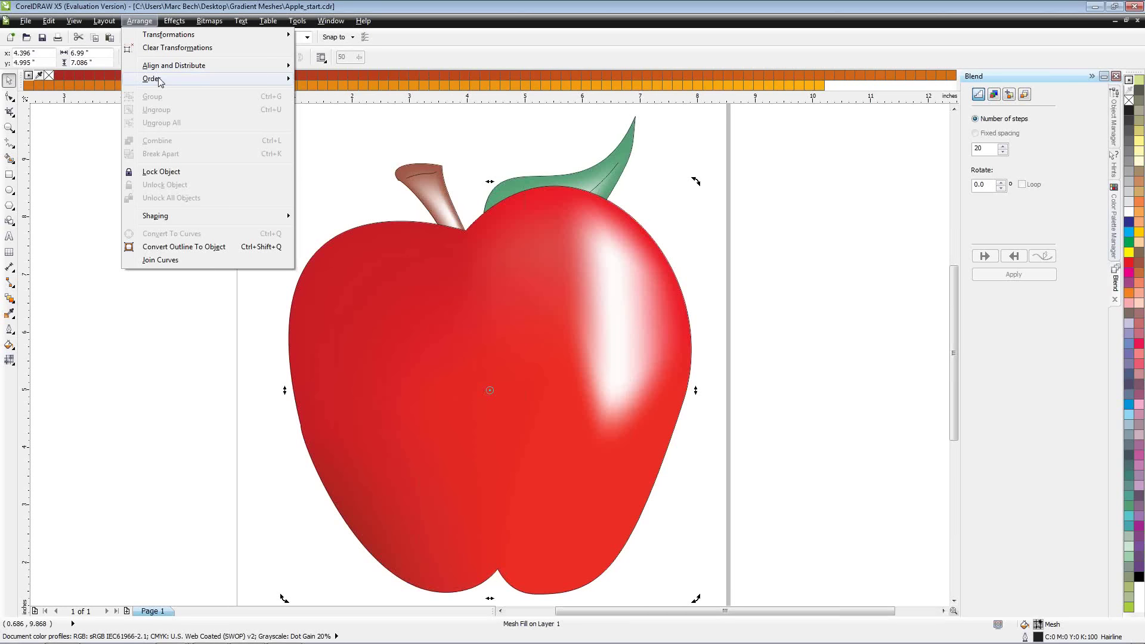
{"action": "left_click", "coordinate": [160, 82]}
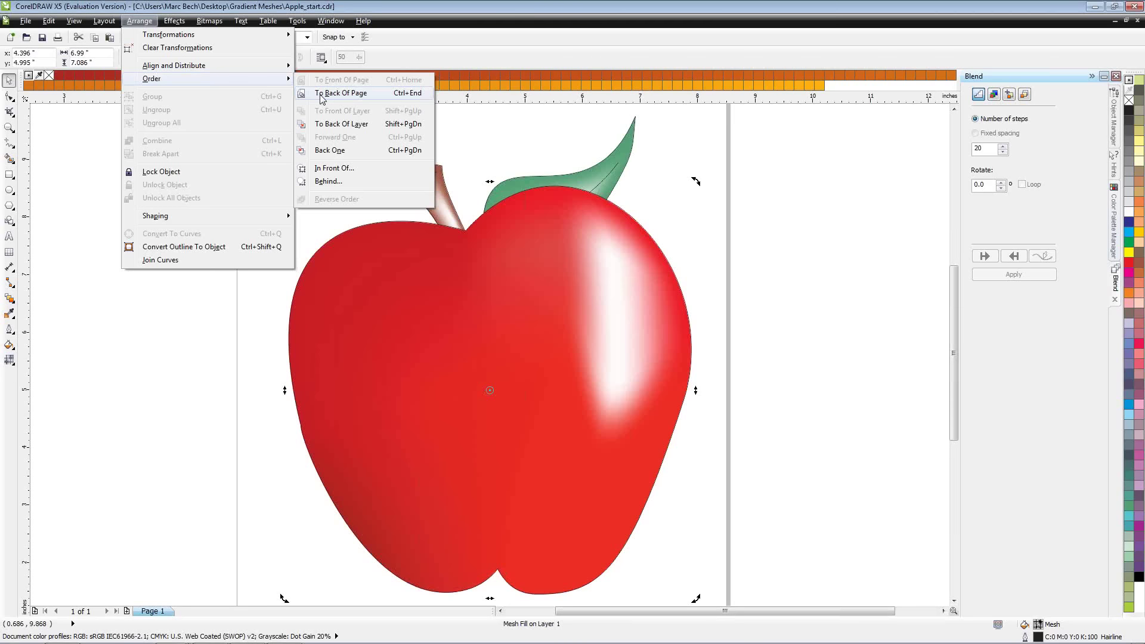
{"action": "left_click", "coordinate": [322, 93]}
{"action": "left_click", "coordinate": [593, 354]}
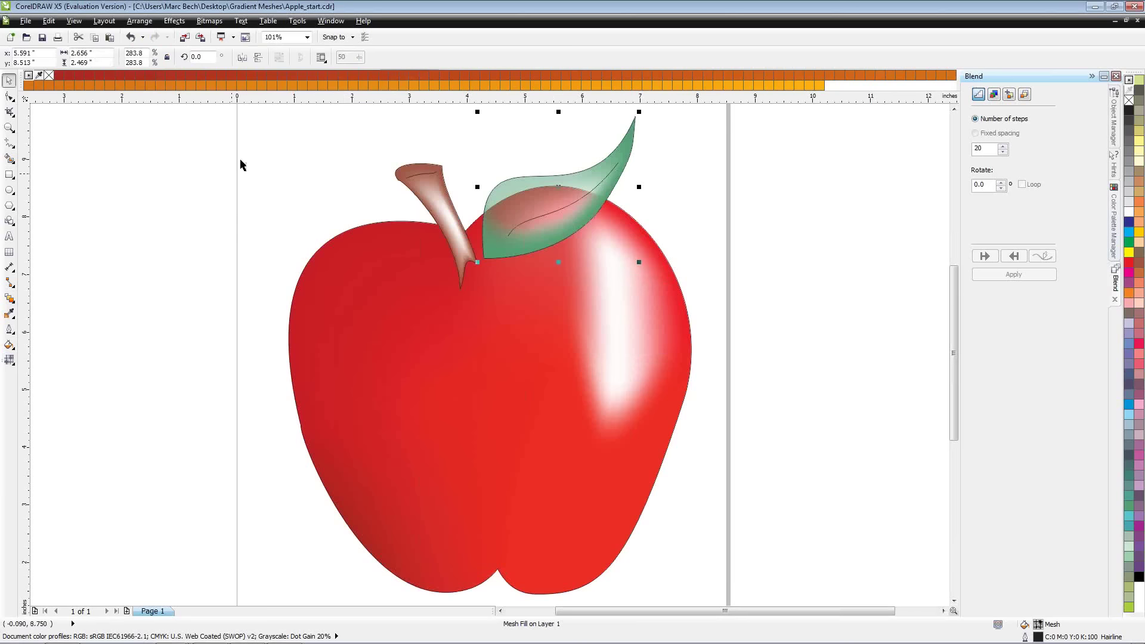
Step: Undo the leaf's last transparency change, then apply 50 transparency to all of the leaf's mesh fill nodes
{"action": "left_click", "coordinate": [131, 39]}
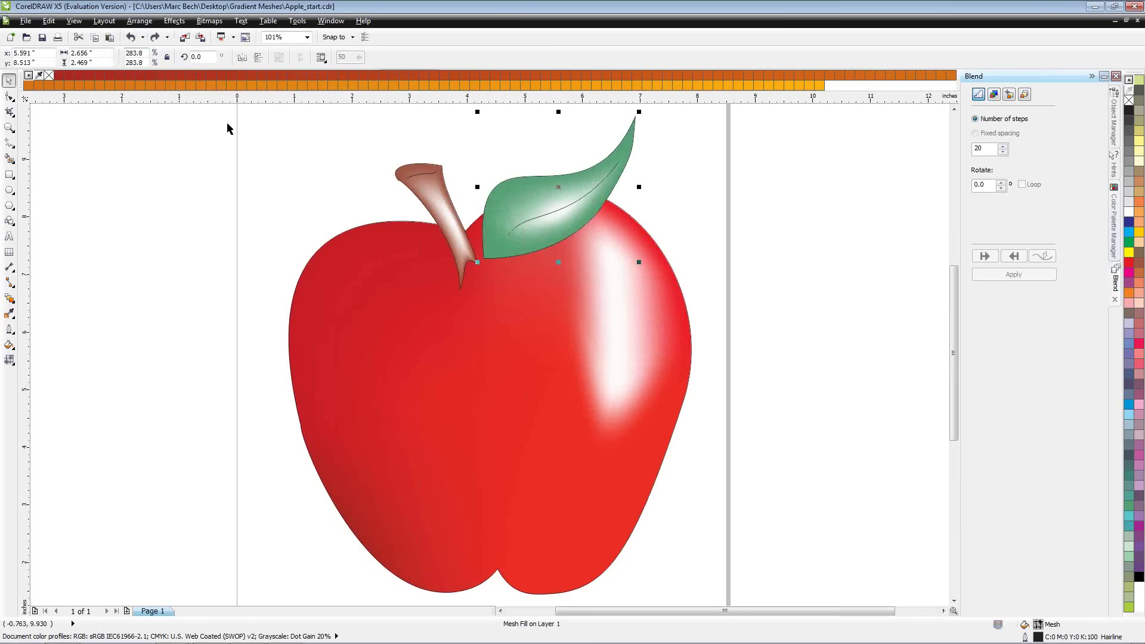
{"action": "left_click", "coordinate": [539, 227]}
{"action": "key", "text": "m"}
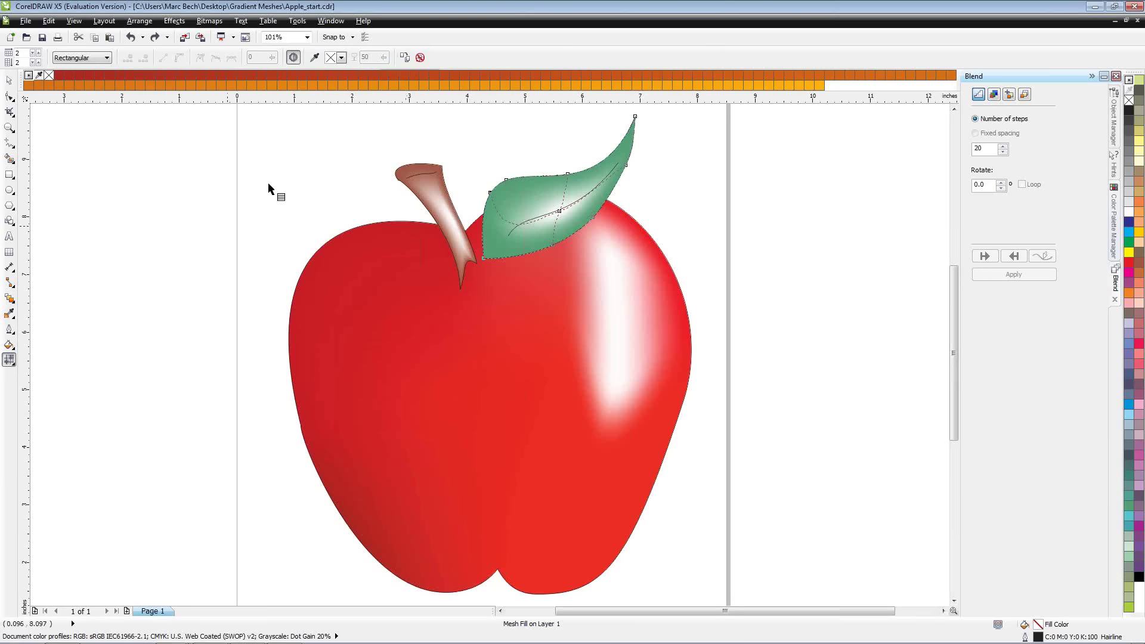
{"action": "left_click", "coordinate": [539, 194]}
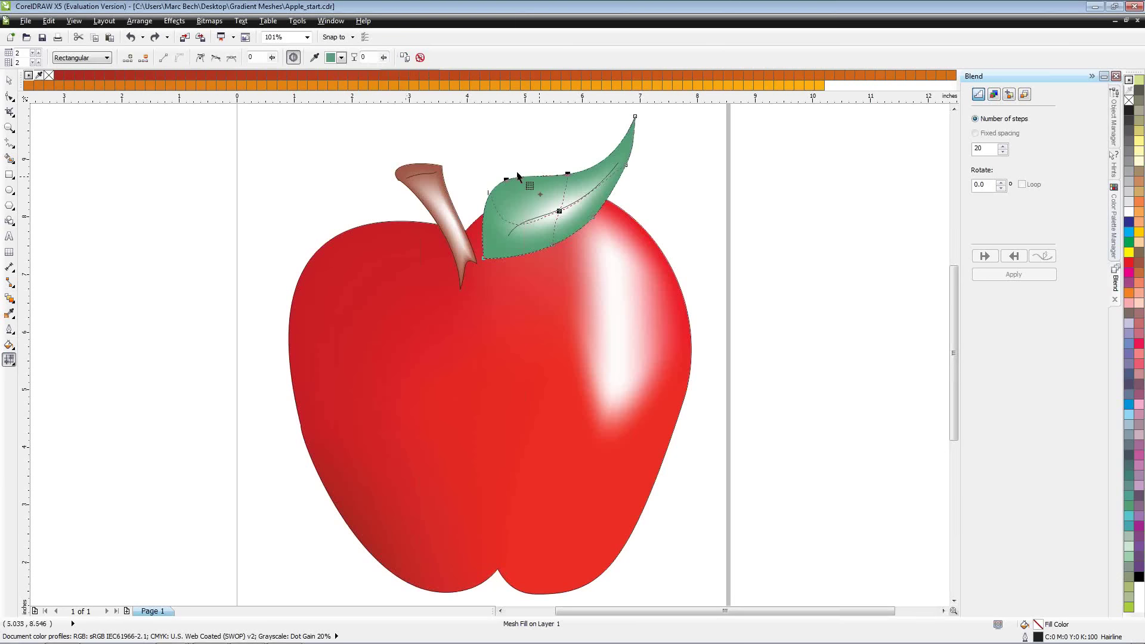
{"action": "left_click_drag", "start_coordinate": [456, 117], "coordinate": [645, 147]}
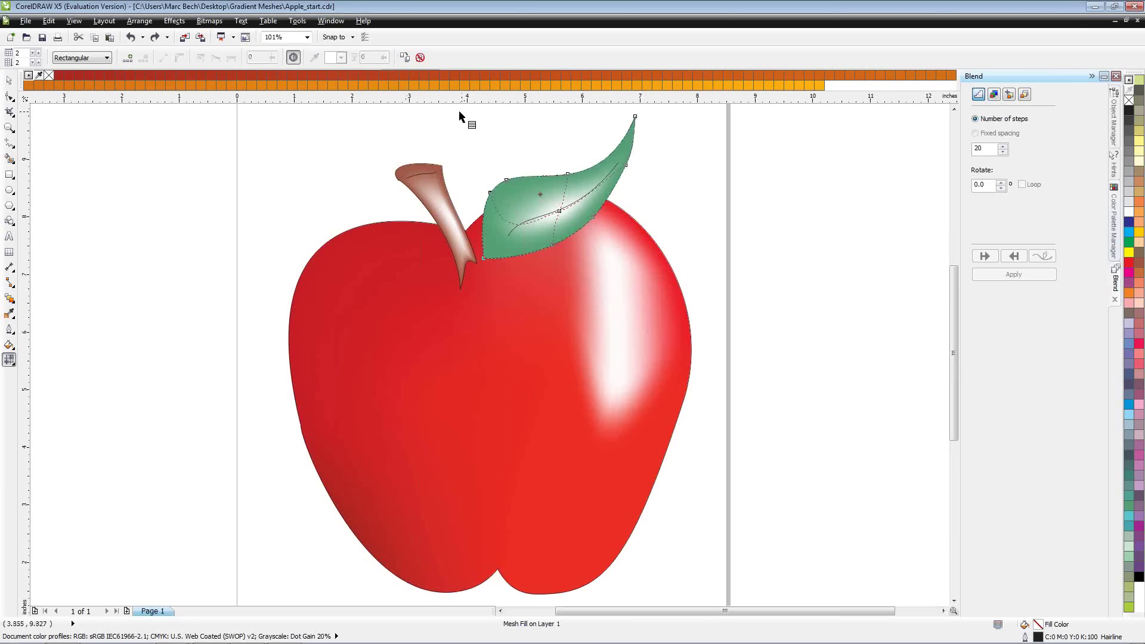
{"action": "scroll", "coordinate": [542, 106], "scroll_direction": "up", "scroll_amount": 1}
{"action": "left_click_drag", "start_coordinate": [471, 121], "coordinate": [638, 226]}
{"action": "left_click", "coordinate": [383, 57]}
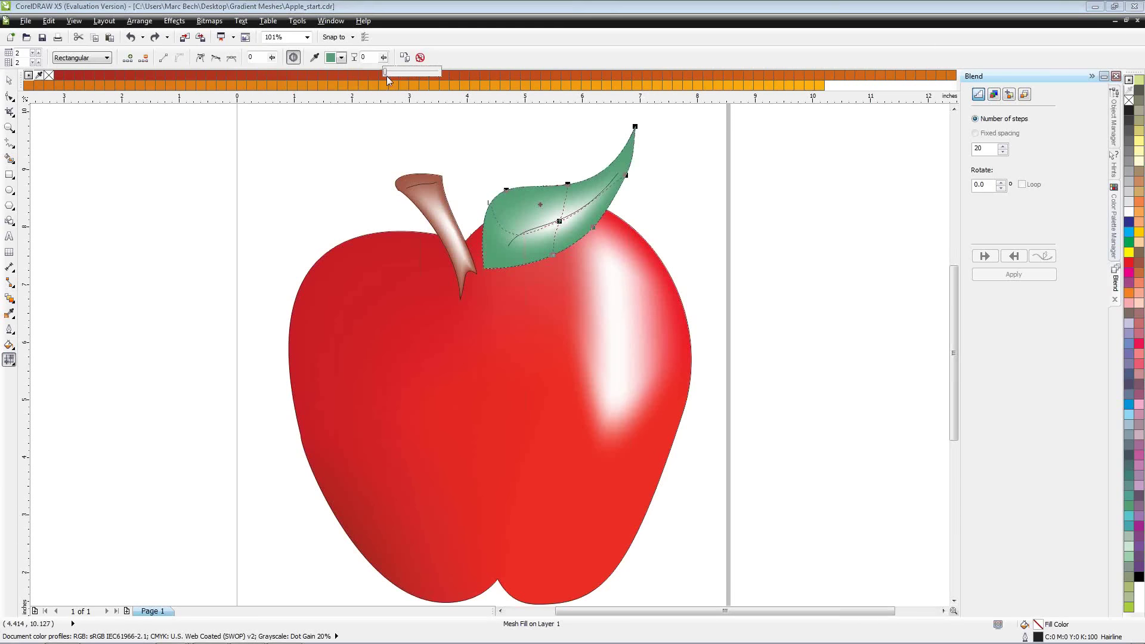
{"action": "left_click_drag", "start_coordinate": [408, 77], "coordinate": [410, 76]}
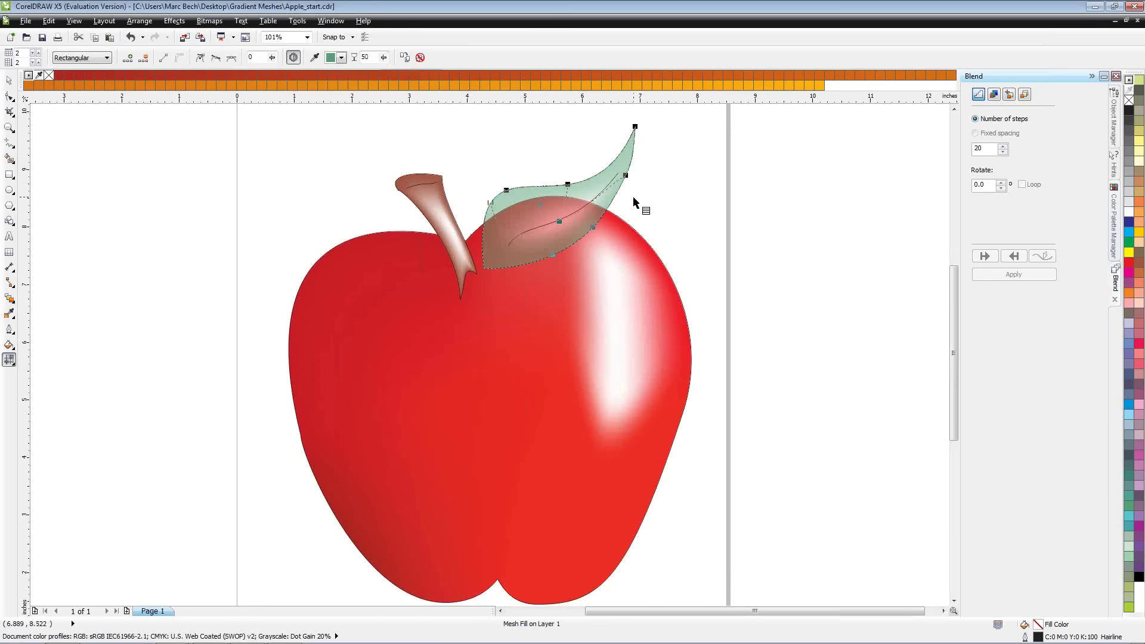
{"action": "key", "text": "space"}
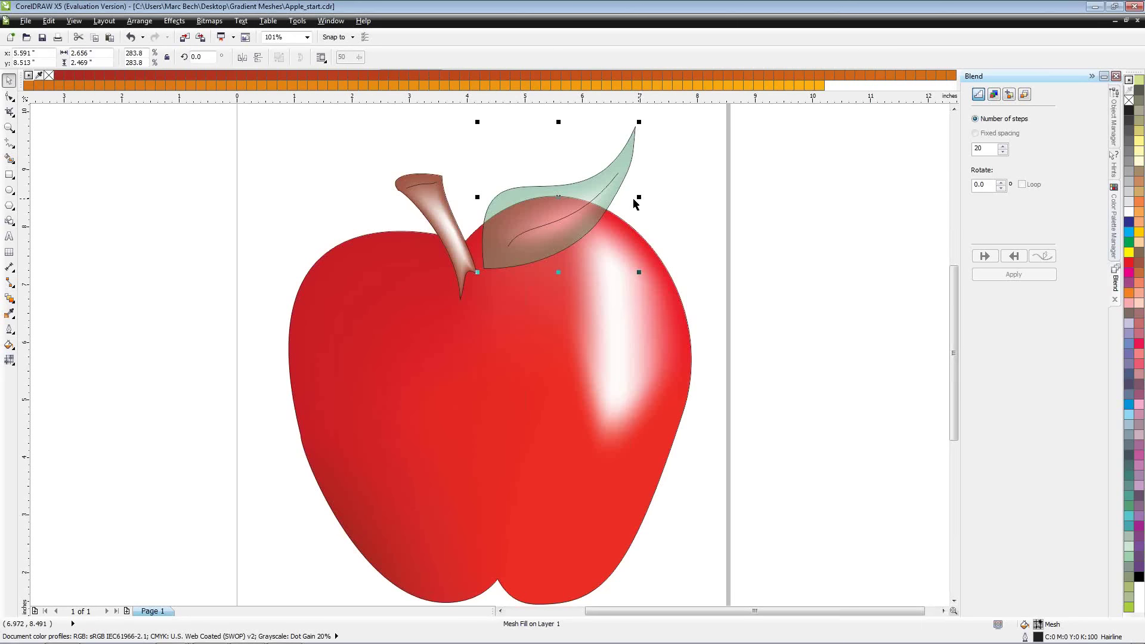
{"action": "left_click", "coordinate": [27, 21]}
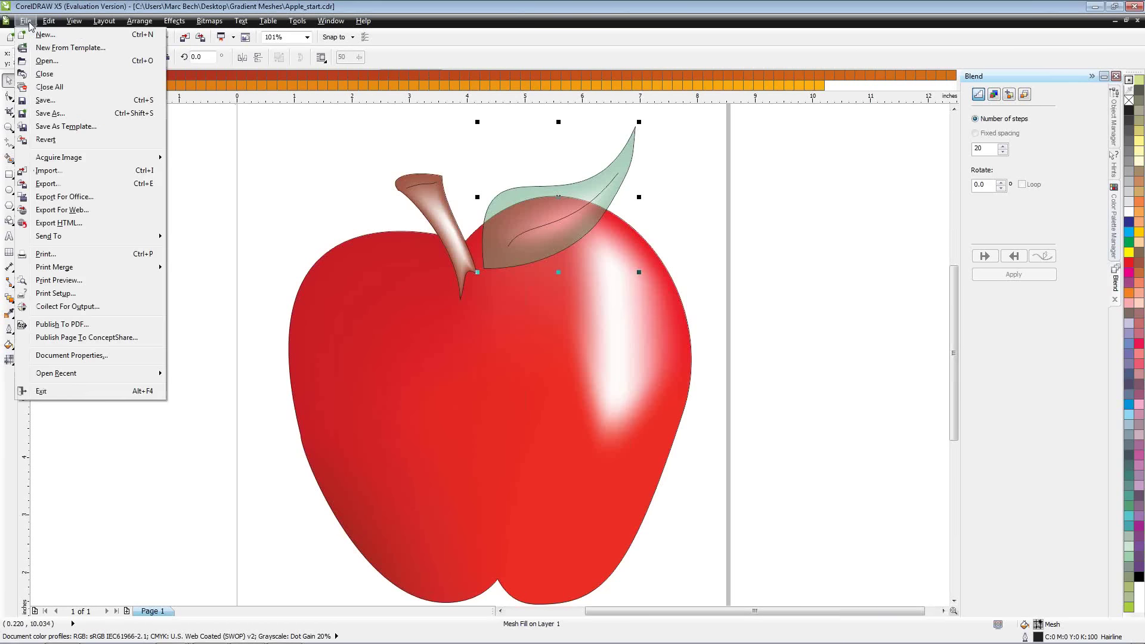
{"action": "left_click", "coordinate": [47, 73]}
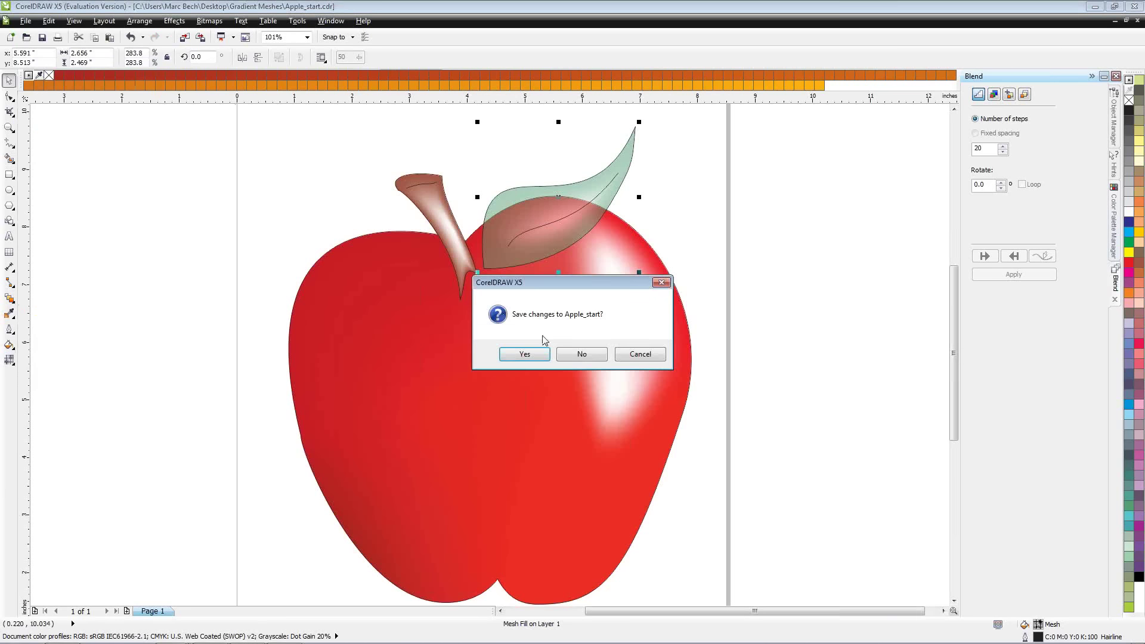
{"action": "left_click", "coordinate": [655, 355]}
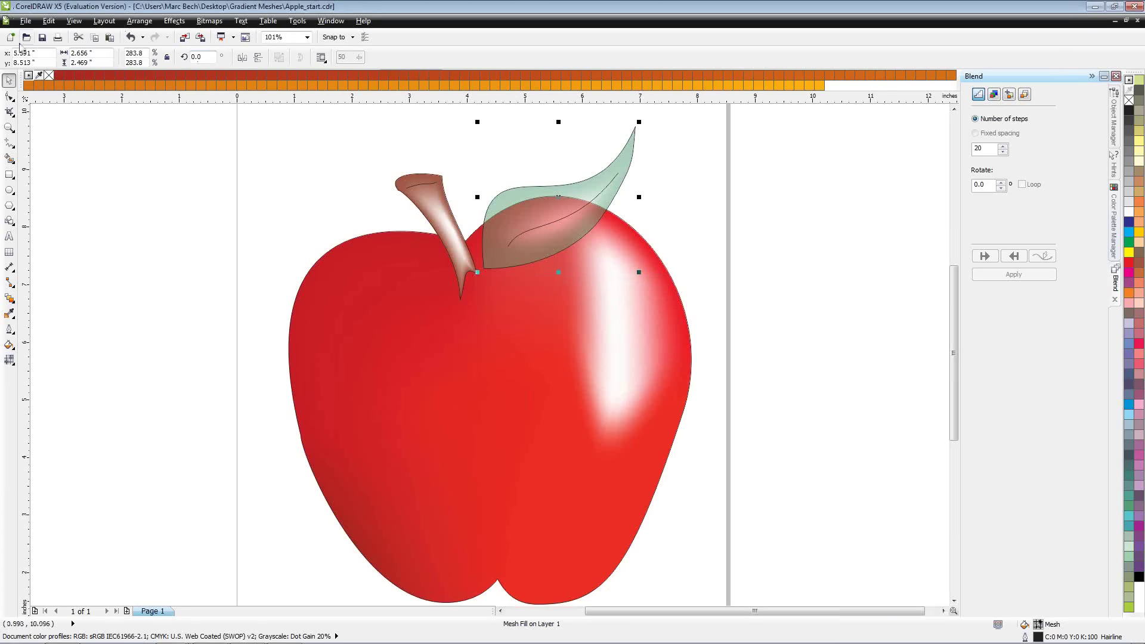
Step: Open the Hummingbird drawing from the Gradient Meshes folder and fit the artwork to the window
{"action": "left_click", "coordinate": [26, 37]}
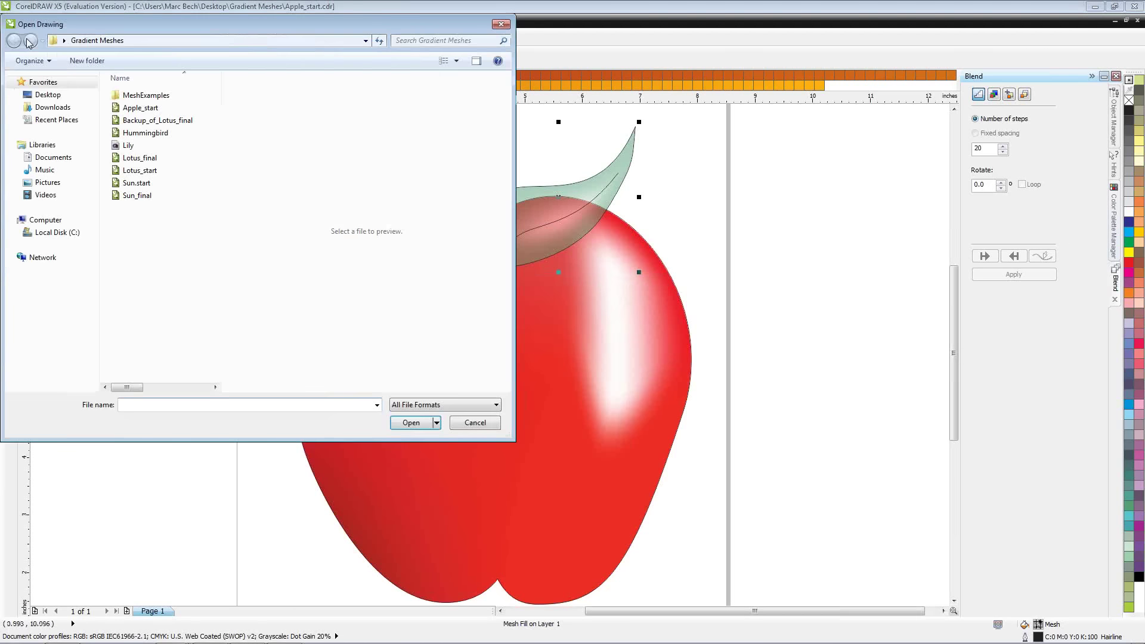
{"action": "left_click", "coordinate": [117, 133]}
{"action": "double_click", "coordinate": [117, 134]}
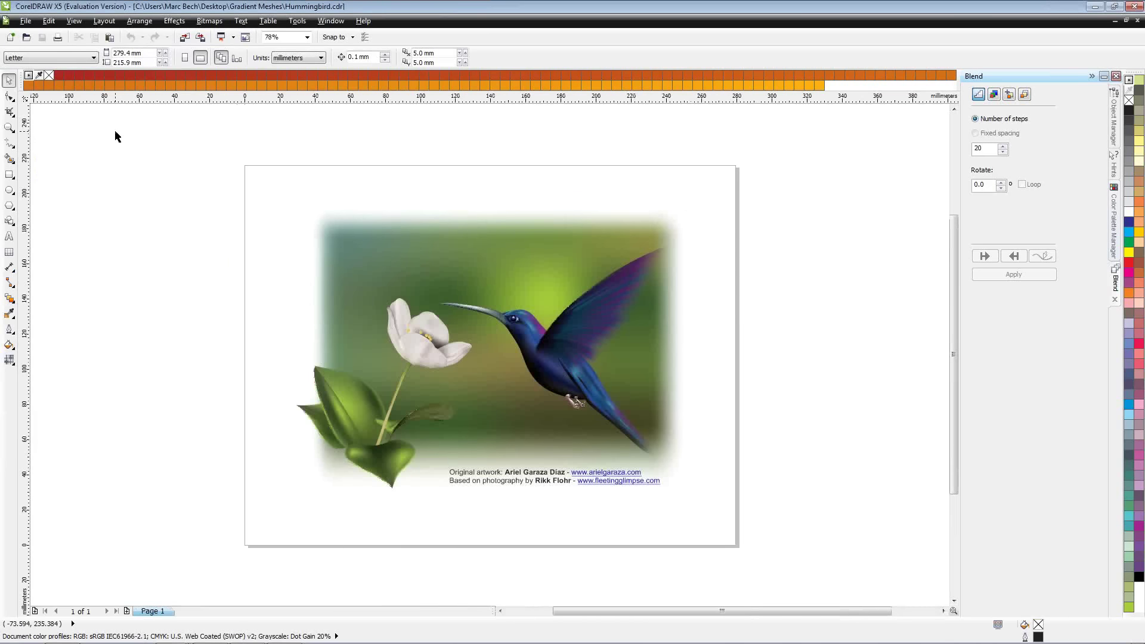
{"action": "key", "text": "F4"}
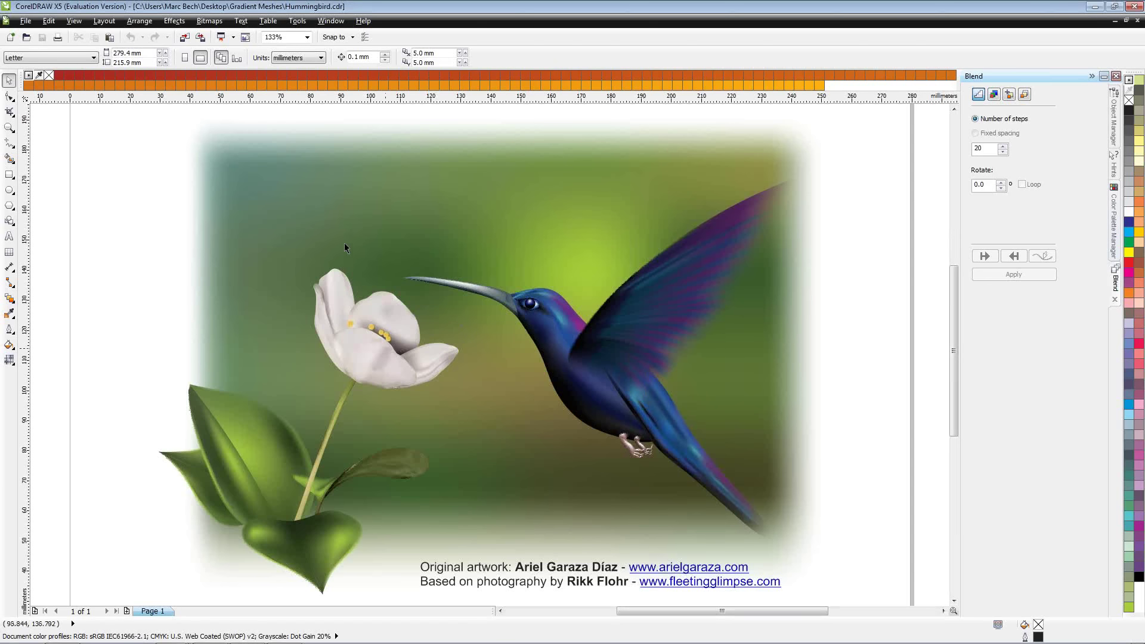
Step: Inspect the hummingbird artwork's outlines in Wireframe view, then switch to Normal view
{"action": "left_click", "coordinate": [75, 21]}
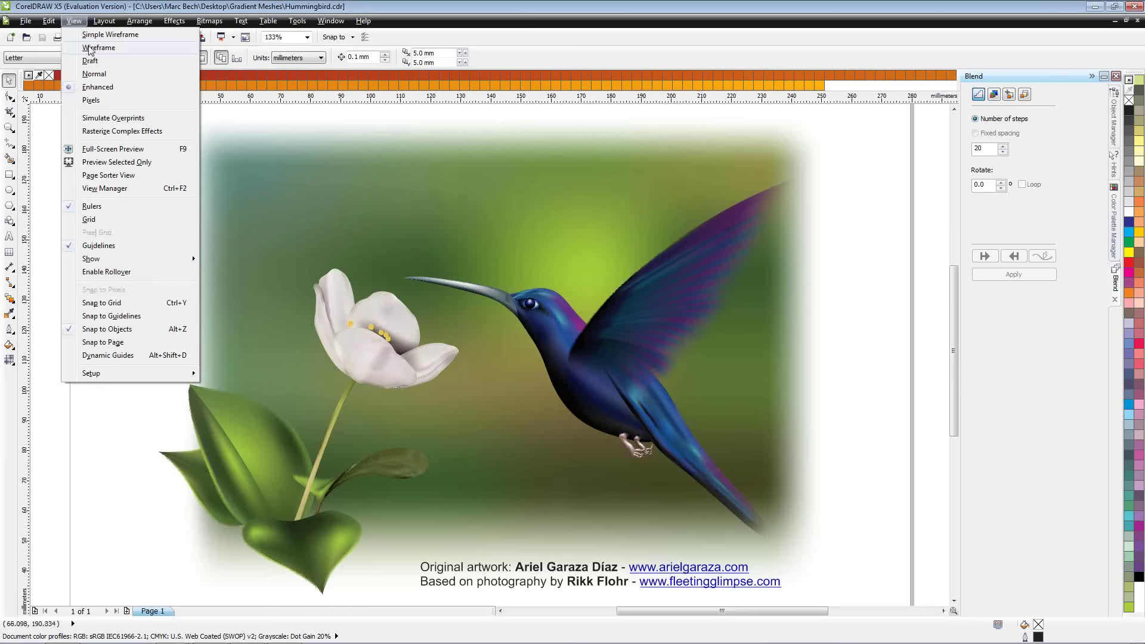
{"action": "left_click", "coordinate": [89, 47]}
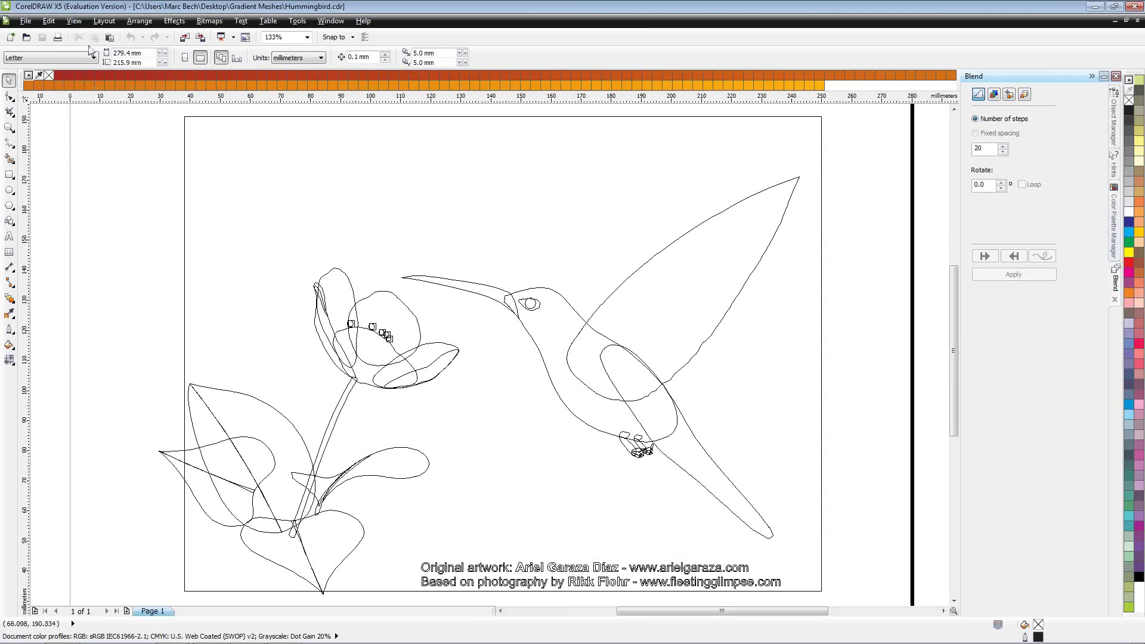
{"action": "left_click", "coordinate": [74, 21]}
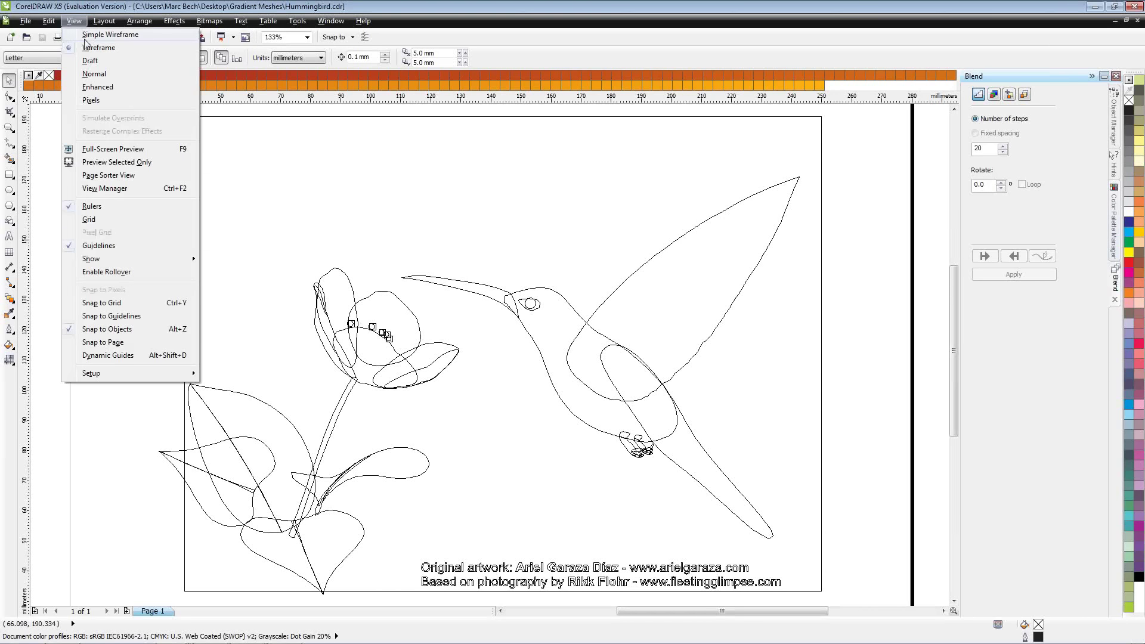
{"action": "left_click", "coordinate": [94, 73]}
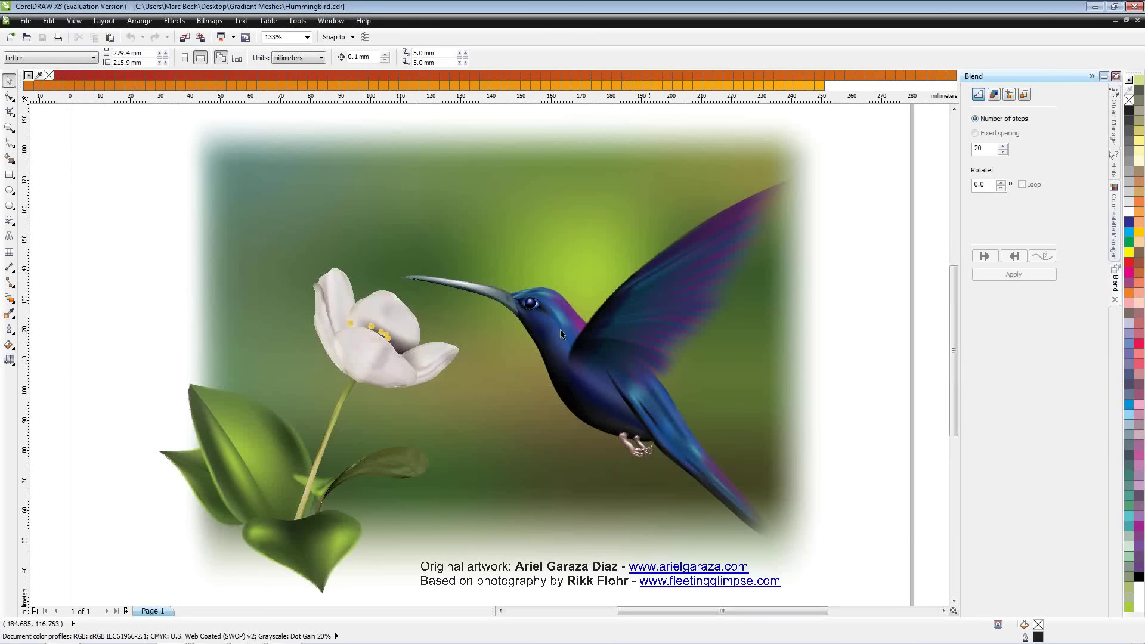
Step: Examine the hummingbird's body up close with its mesh fill grid displayed
{"action": "left_click", "coordinate": [9, 127]}
{"action": "left_click", "coordinate": [639, 338]}
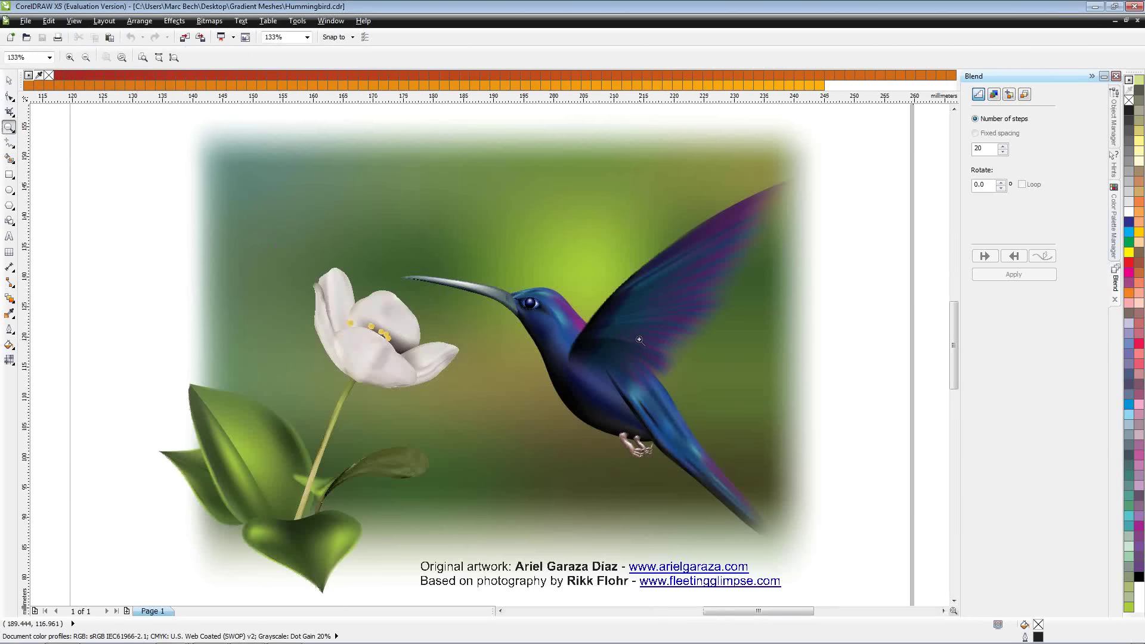
{"action": "key", "text": "space"}
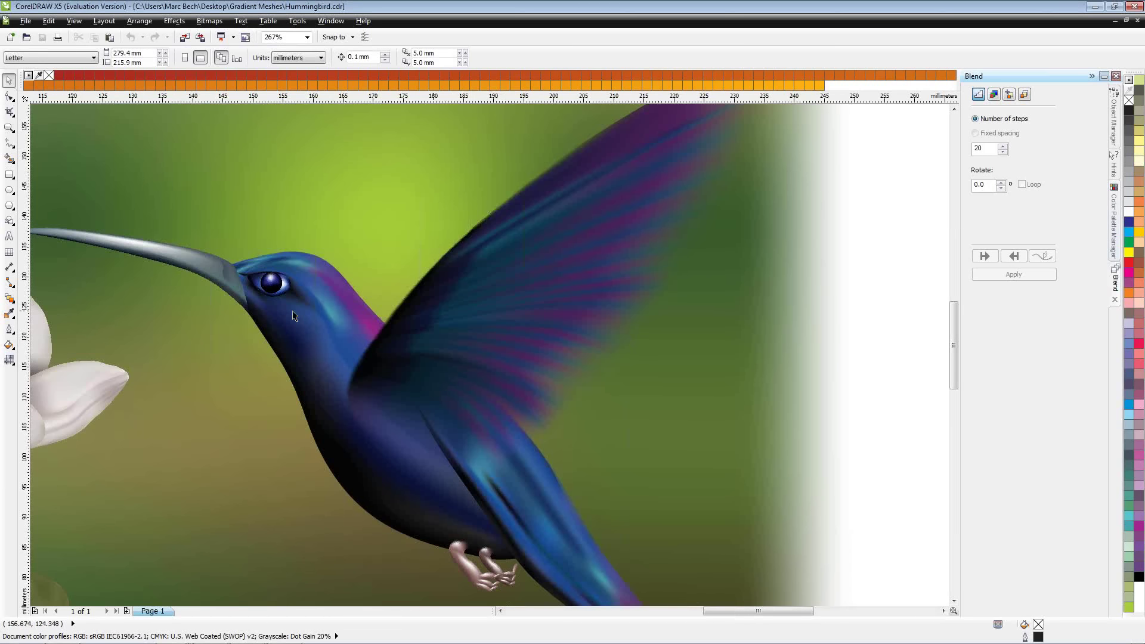
{"action": "key", "text": "h"}
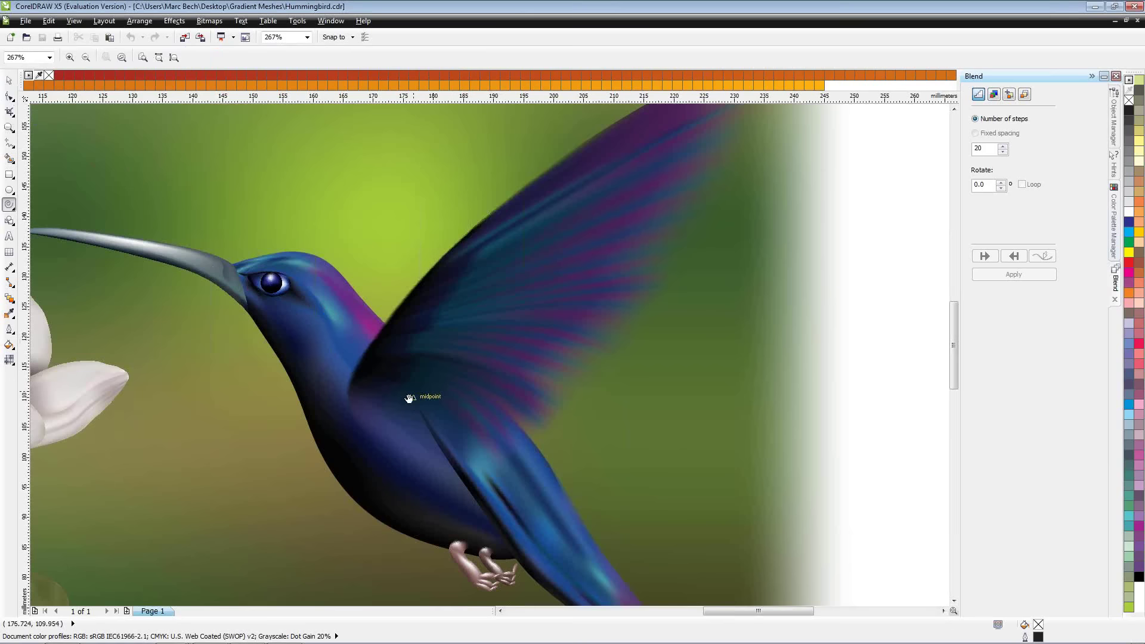
{"action": "mouse_move", "coordinate": [408, 399]}
{"action": "left_mouse_down"}
{"action": "mouse_move", "coordinate": [529, 355]}
{"action": "mouse_move", "coordinate": [524, 371]}
{"action": "left_mouse_up"}
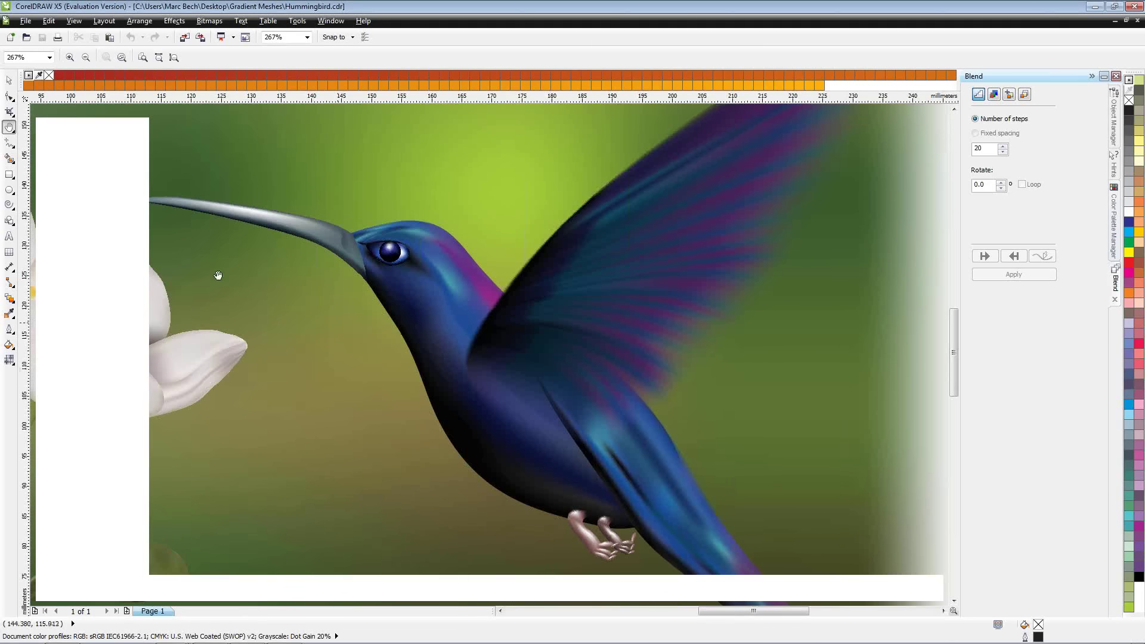
{"action": "left_click", "coordinate": [9, 363]}
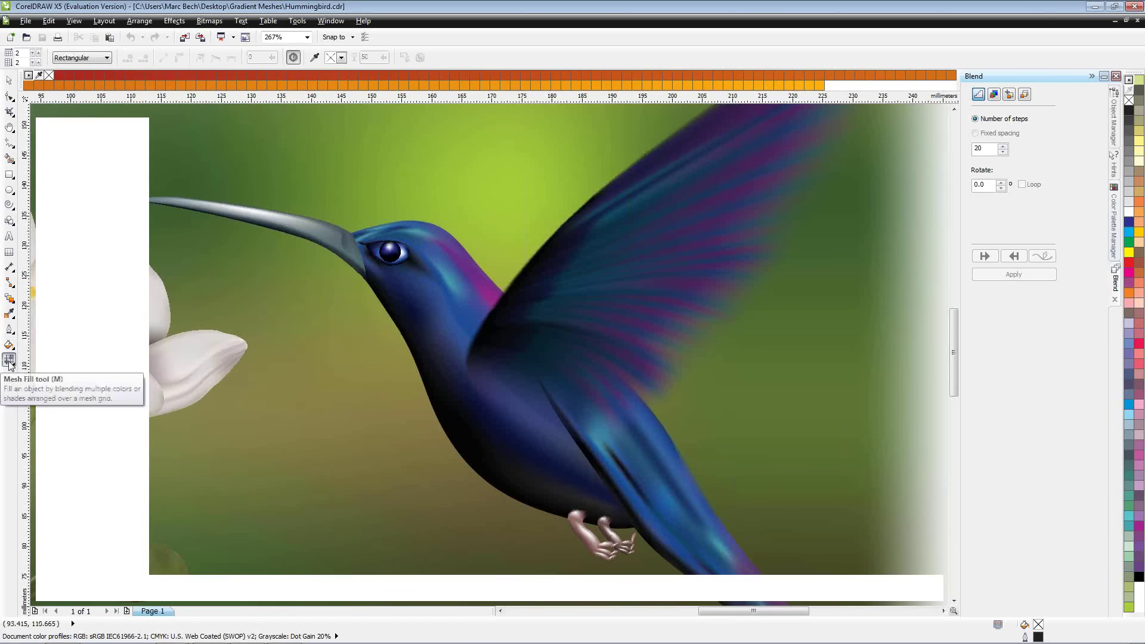
{"action": "left_click", "coordinate": [467, 409]}
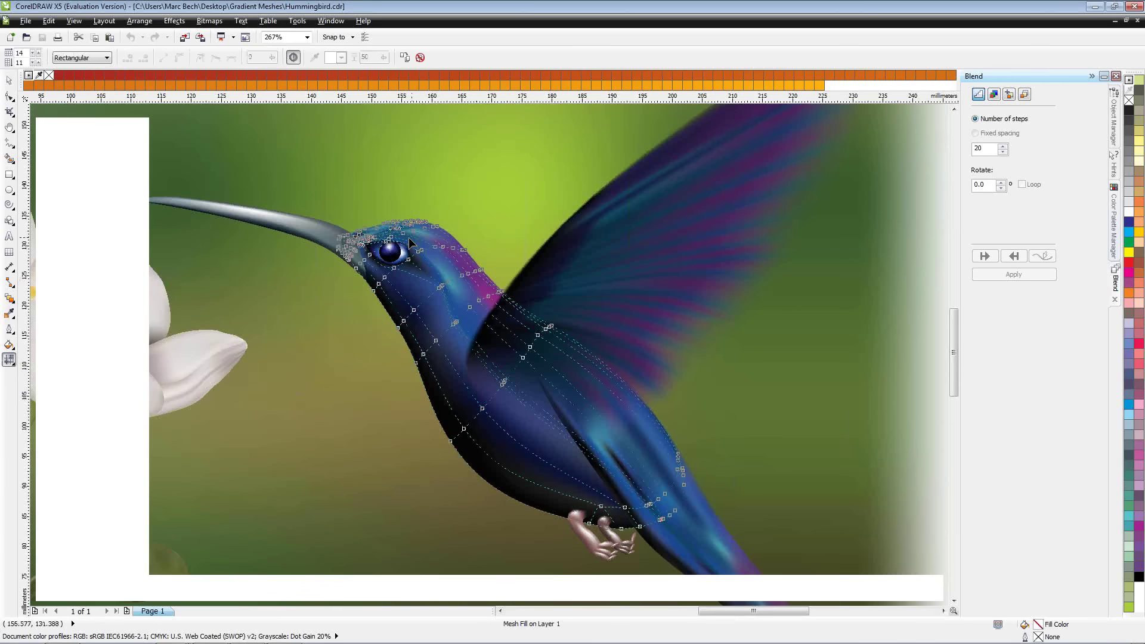
Step: Minimize and restore the Hummingbird window to refresh it, then inspect the mesh fill grids of the wing and body
{"action": "left_click", "coordinate": [1094, 7]}
{"action": "mouse_move", "coordinate": [165, 637]}
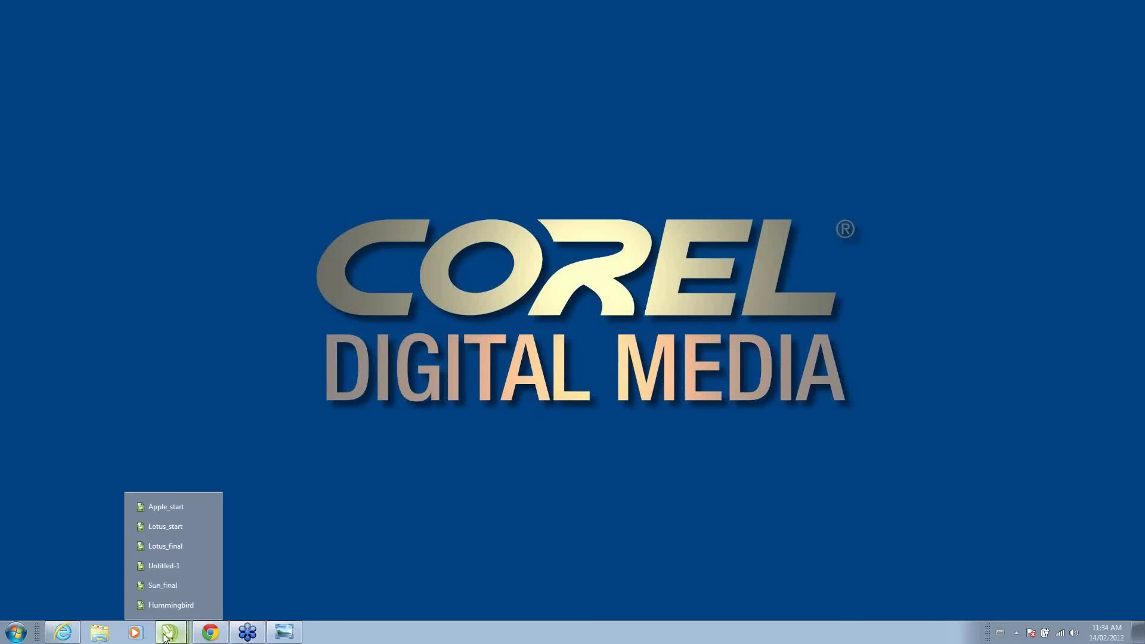
{"action": "left_click", "coordinate": [171, 606]}
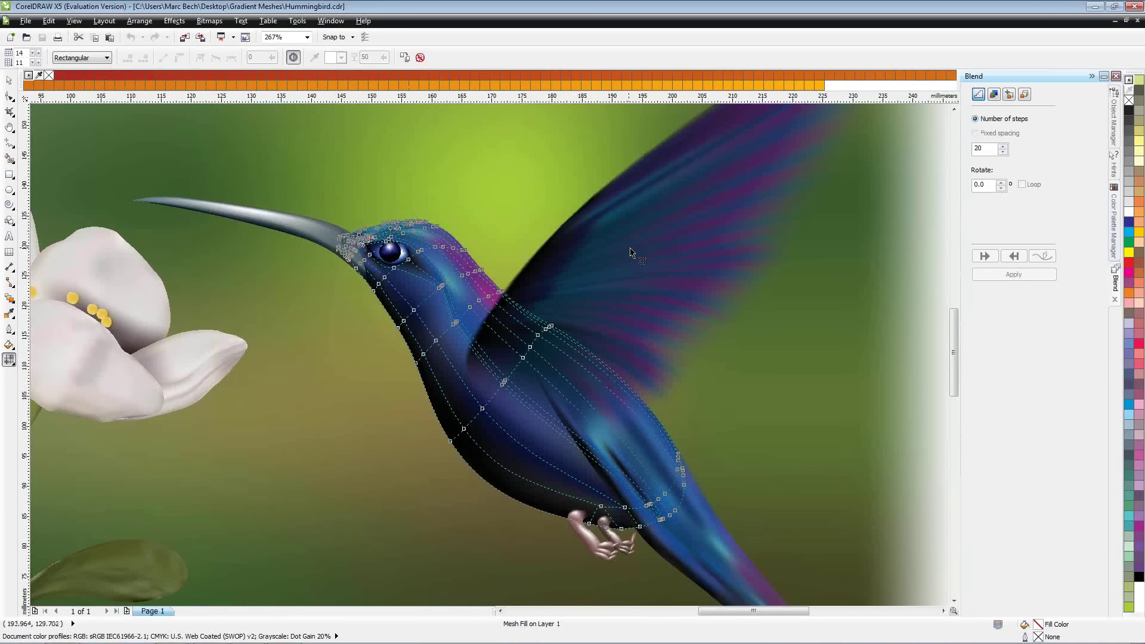
{"action": "left_click", "coordinate": [630, 250]}
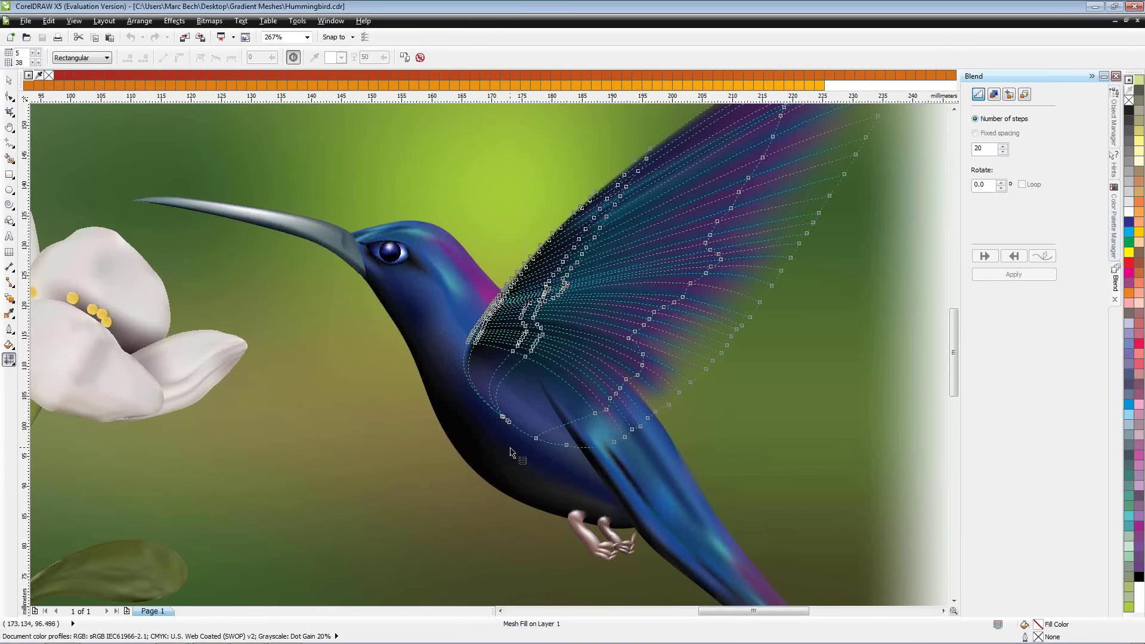
{"action": "left_click", "coordinate": [480, 436]}
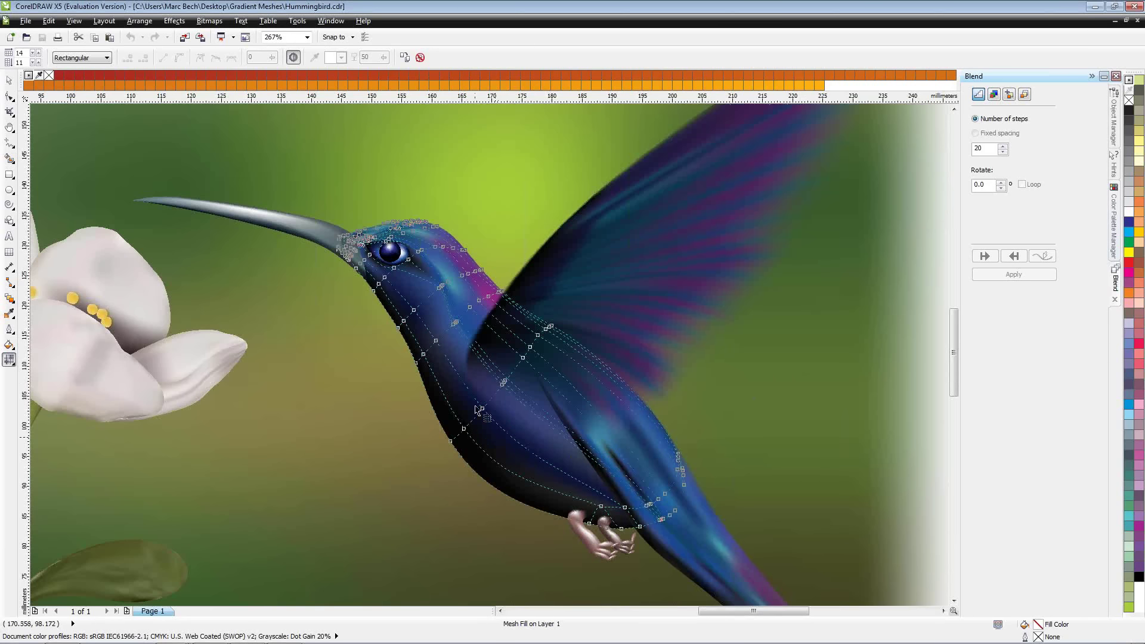
Step: Set the mesh selection mode to Freehand, lasso the body nodes along the bird's throat, then leave mesh editing
{"action": "left_click", "coordinate": [108, 58]}
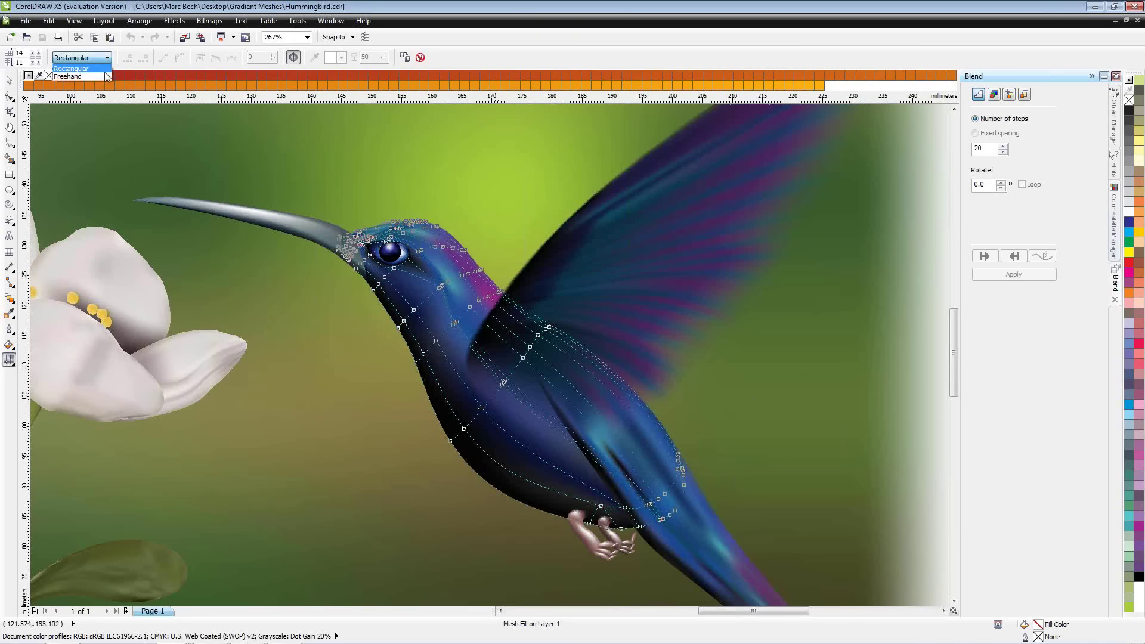
{"action": "left_click", "coordinate": [103, 75]}
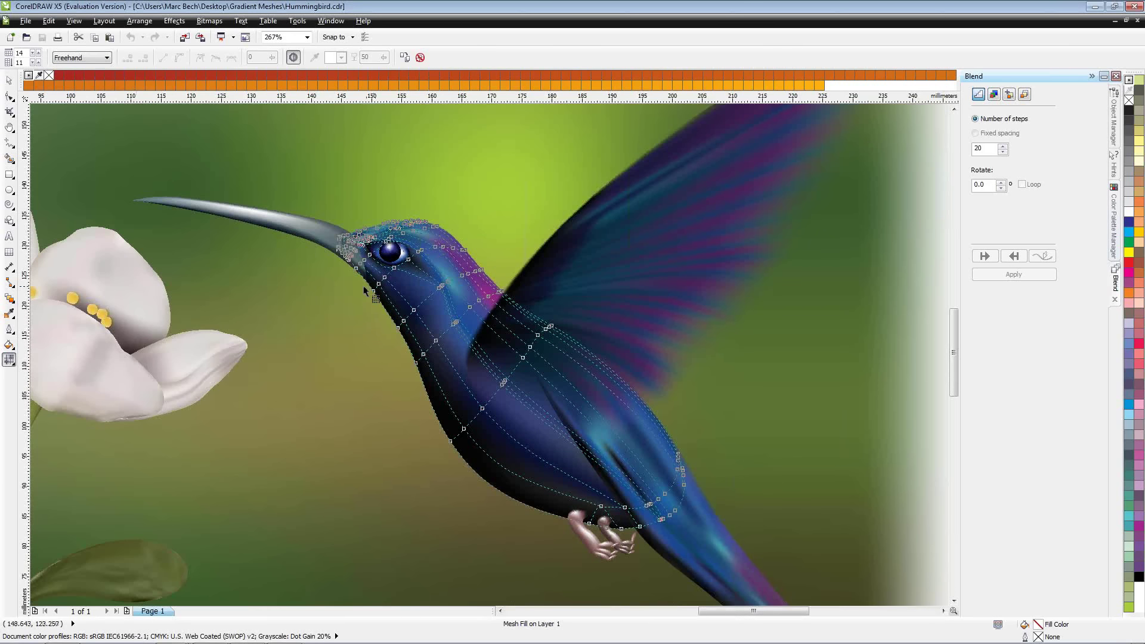
{"action": "mouse_move", "coordinate": [363, 285]}
{"action": "left_mouse_down"}
{"action": "mouse_move", "coordinate": [420, 357]}
{"action": "mouse_move", "coordinate": [422, 370]}
{"action": "mouse_move", "coordinate": [399, 355]}
{"action": "left_mouse_up"}
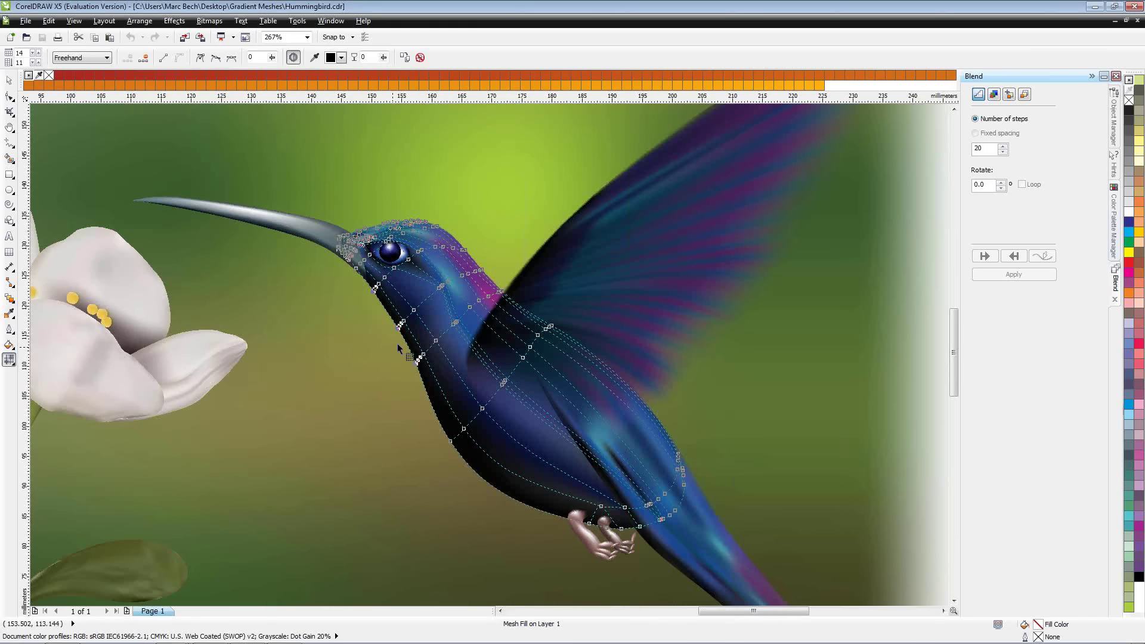
{"action": "left_click", "coordinate": [397, 343]}
{"action": "left_click", "coordinate": [388, 335]}
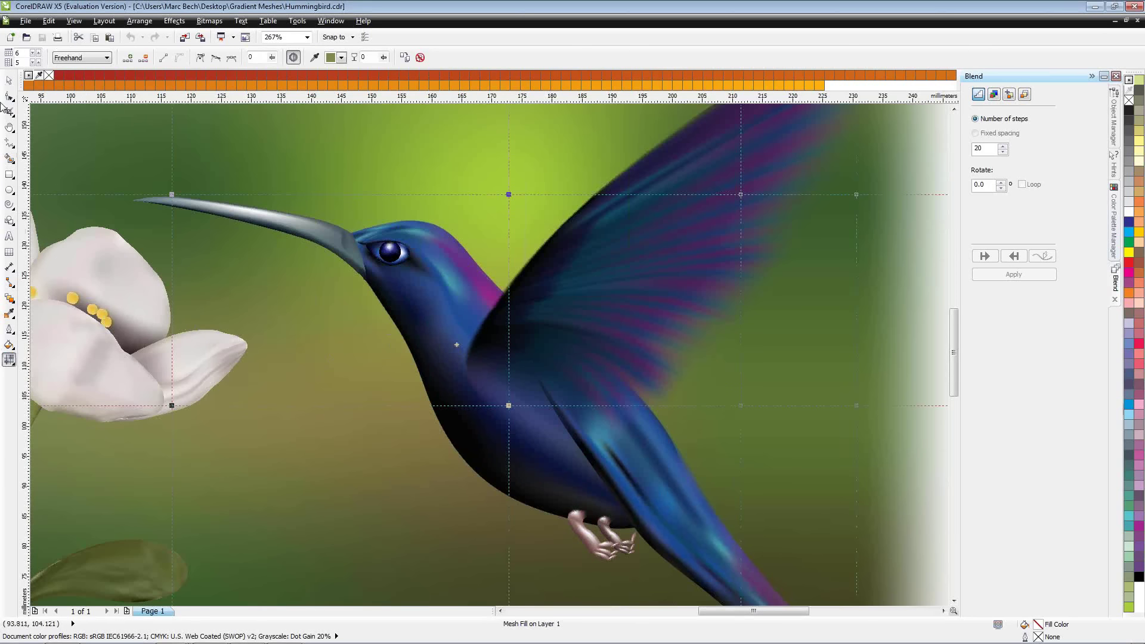
{"action": "left_click", "coordinate": [10, 84]}
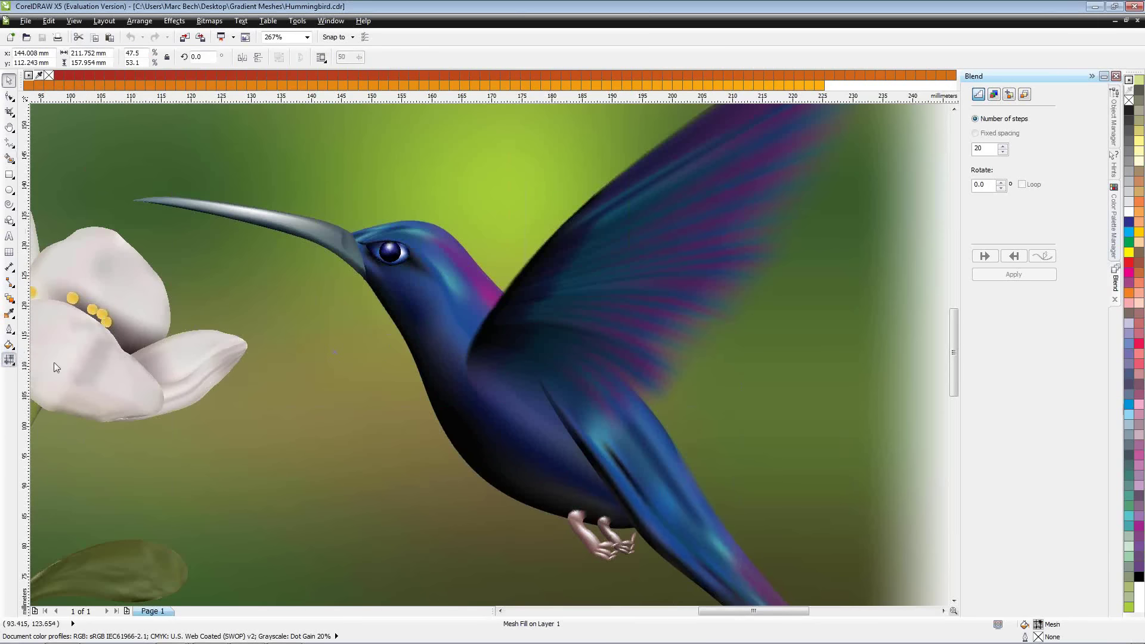
Step: Examine the background's mesh fill grid across the whole artwork, then leave mesh editing and select the hummingbird's wing
{"action": "left_click", "coordinate": [9, 359]}
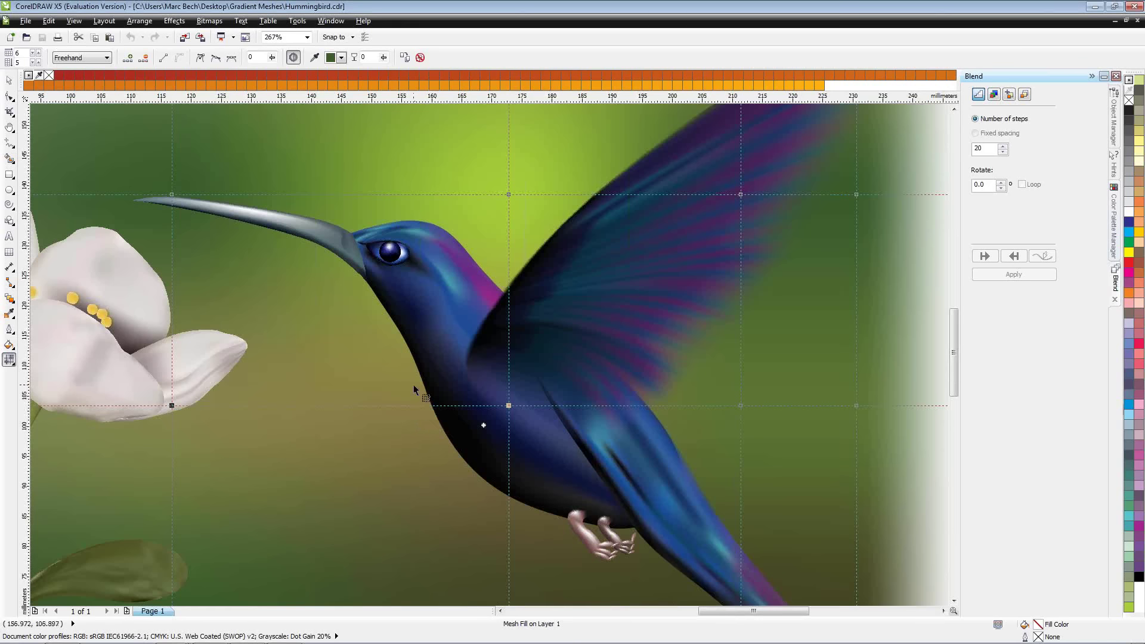
{"action": "scroll", "coordinate": [414, 388], "scroll_direction": "down", "scroll_amount": 2}
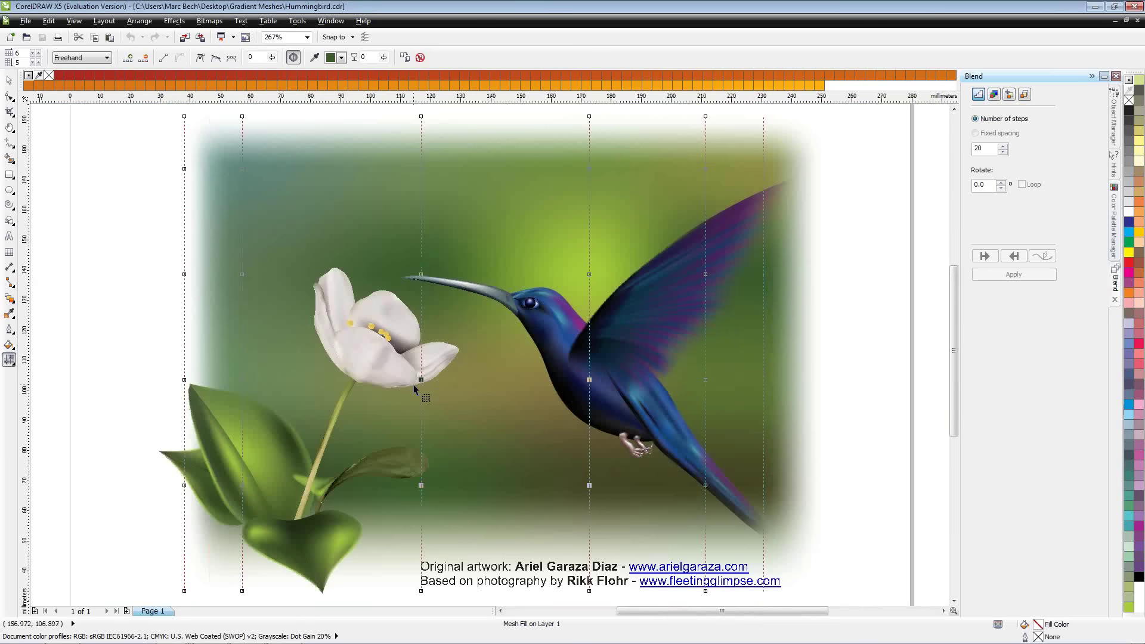
{"action": "key", "text": "space"}
{"action": "left_click", "coordinate": [486, 405]}
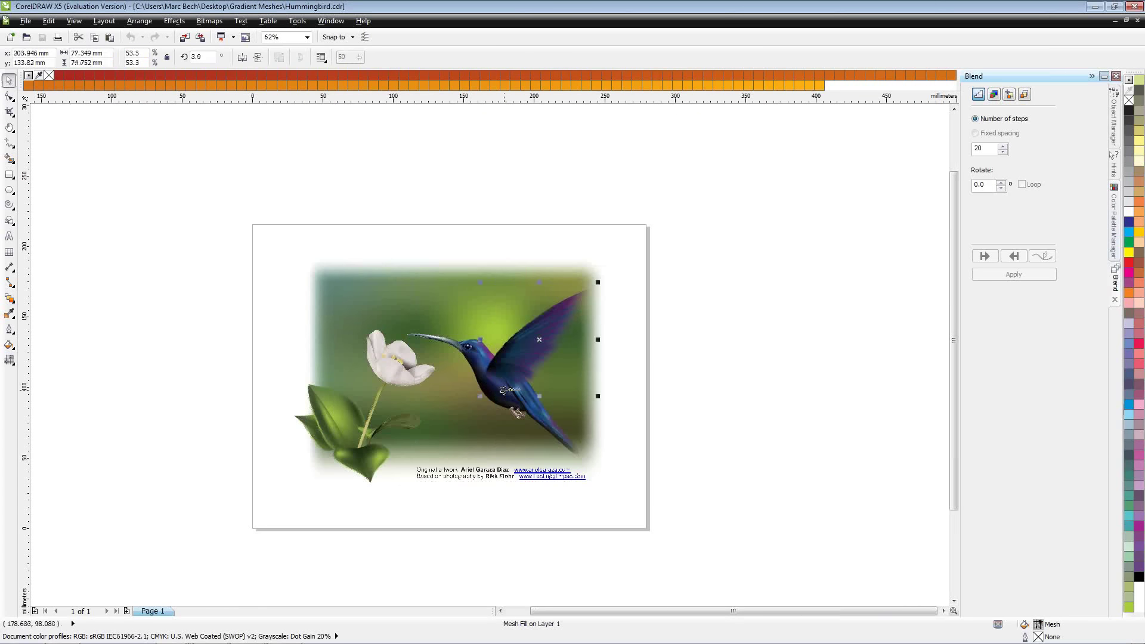
Step: Lasso the hummingbird body's mesh nodes along the throat and belly, colour them red (C:0 M:100 Y:100 K:0), and leave mesh editing
{"action": "scroll", "coordinate": [480, 412], "scroll_direction": "down", "scroll_amount": 2}
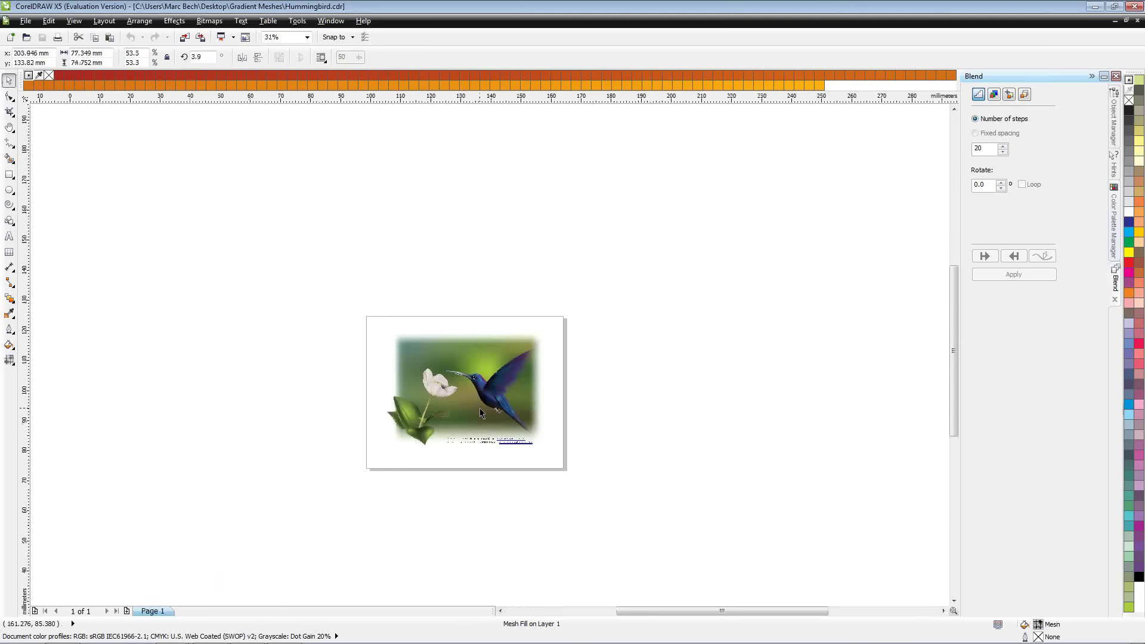
{"action": "key", "text": "F4"}
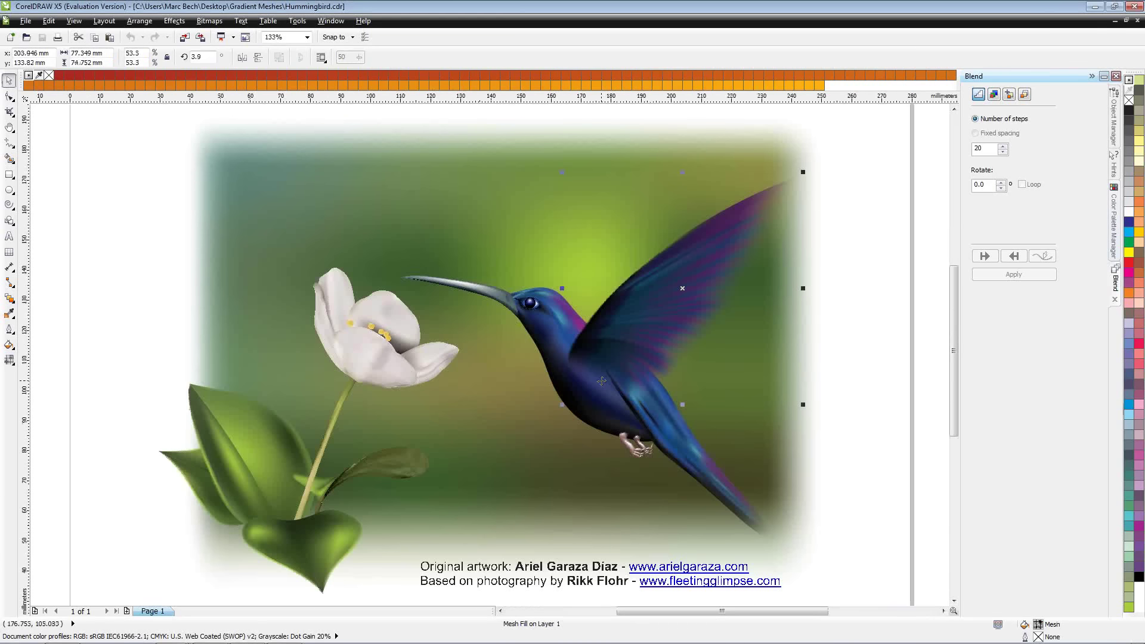
{"action": "key", "text": "z"}
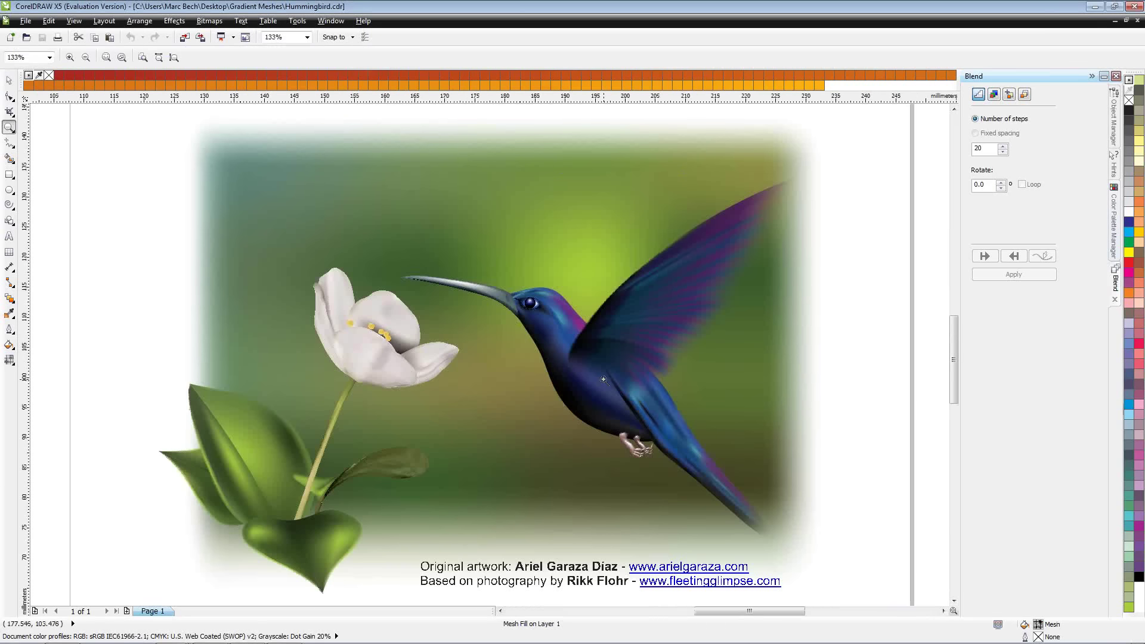
{"action": "left_click", "coordinate": [603, 379]}
{"action": "key", "text": "h"}
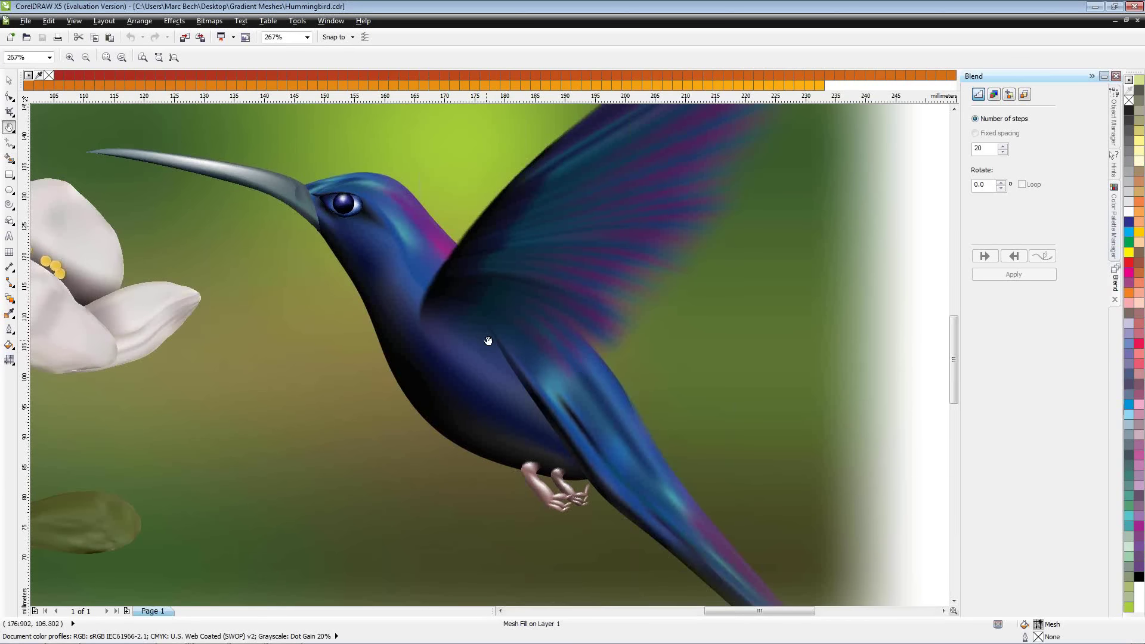
{"action": "left_click_drag", "start_coordinate": [487, 340], "coordinate": [577, 384]}
{"action": "left_click", "coordinate": [9, 359]}
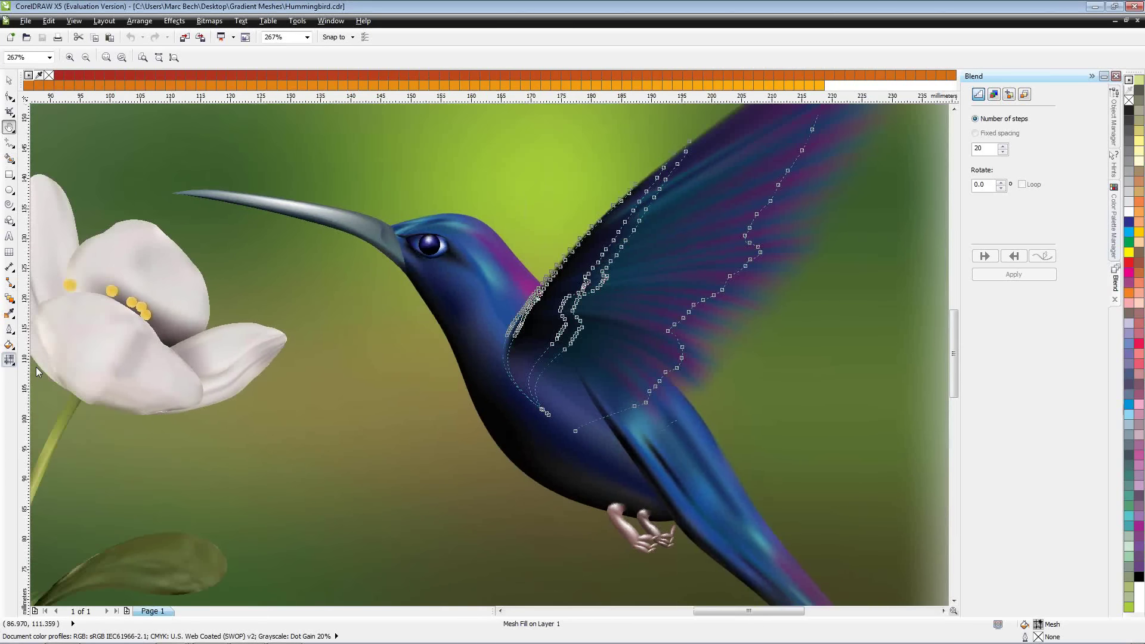
{"action": "left_click", "coordinate": [541, 427]}
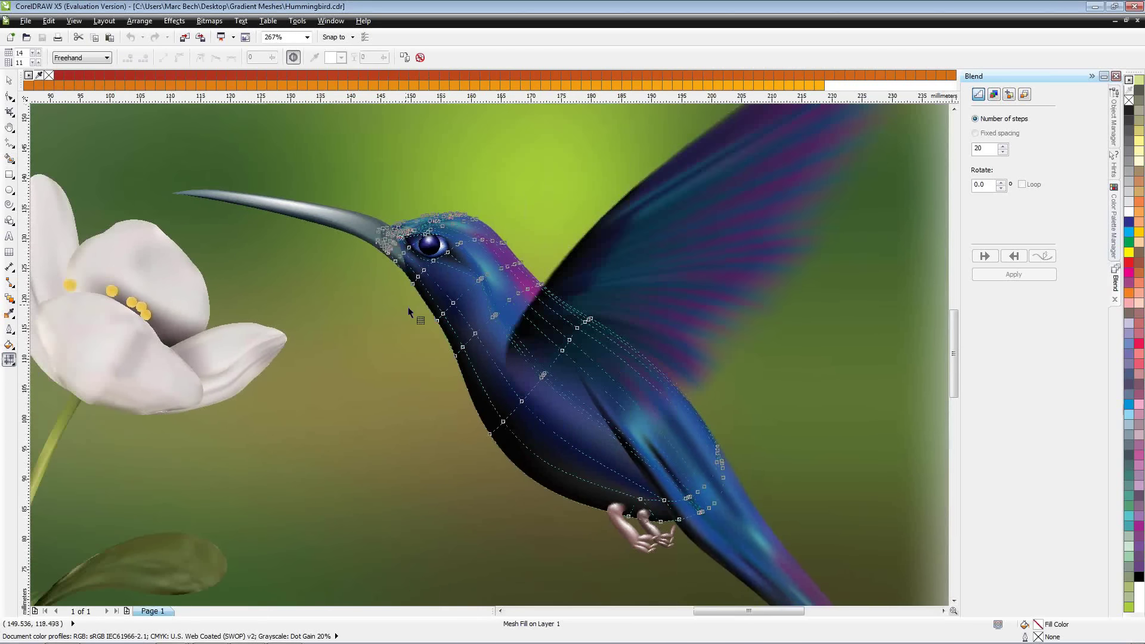
{"action": "mouse_move", "coordinate": [439, 314]}
{"action": "left_mouse_down"}
{"action": "mouse_move", "coordinate": [495, 445]}
{"action": "mouse_move", "coordinate": [484, 446]}
{"action": "left_mouse_up"}
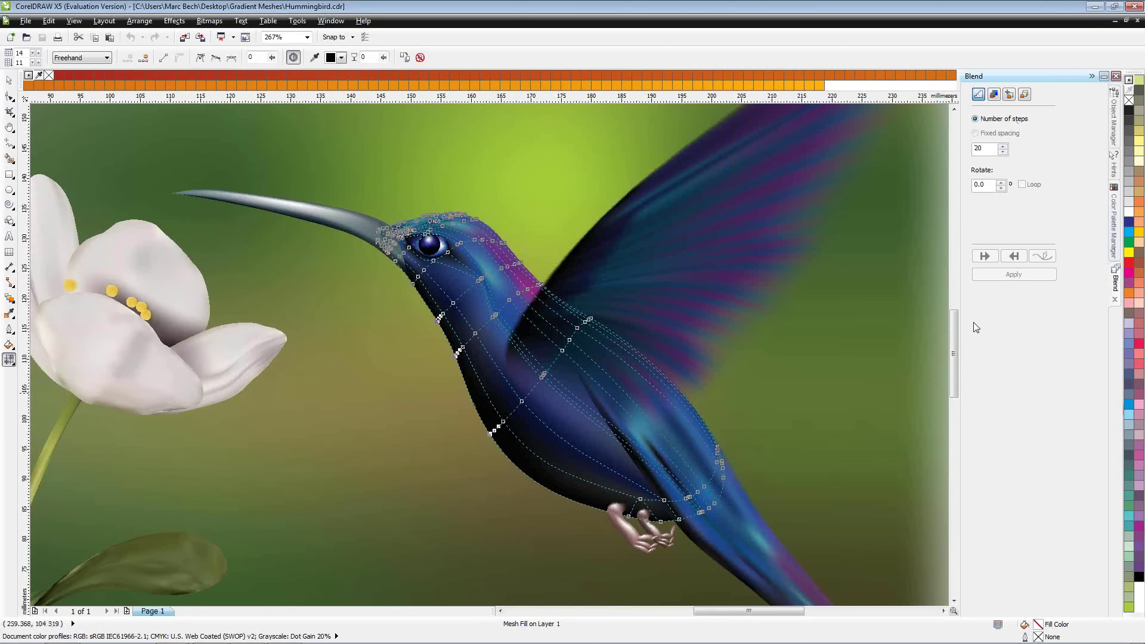
{"action": "left_click", "coordinate": [1129, 263]}
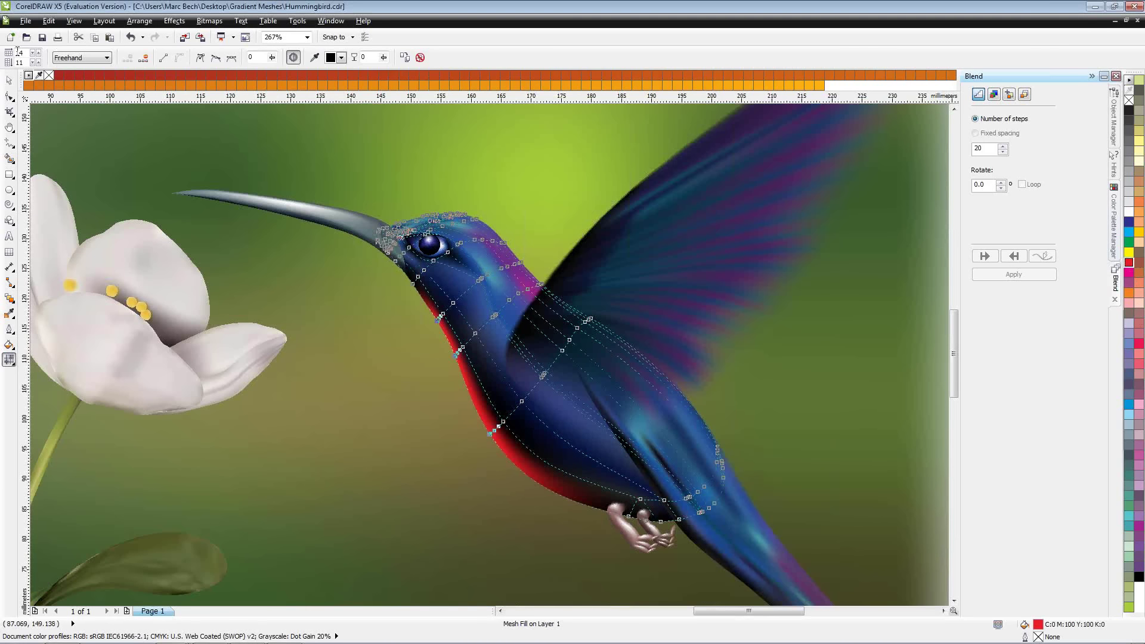
{"action": "left_click", "coordinate": [11, 80]}
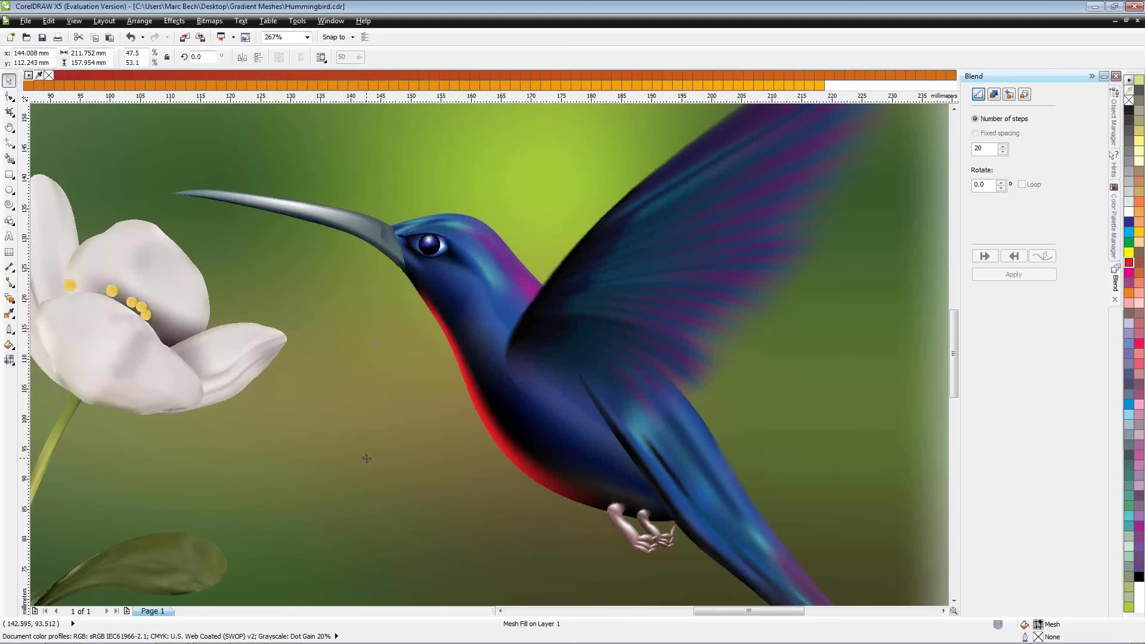
{"action": "left_click", "coordinate": [9, 361]}
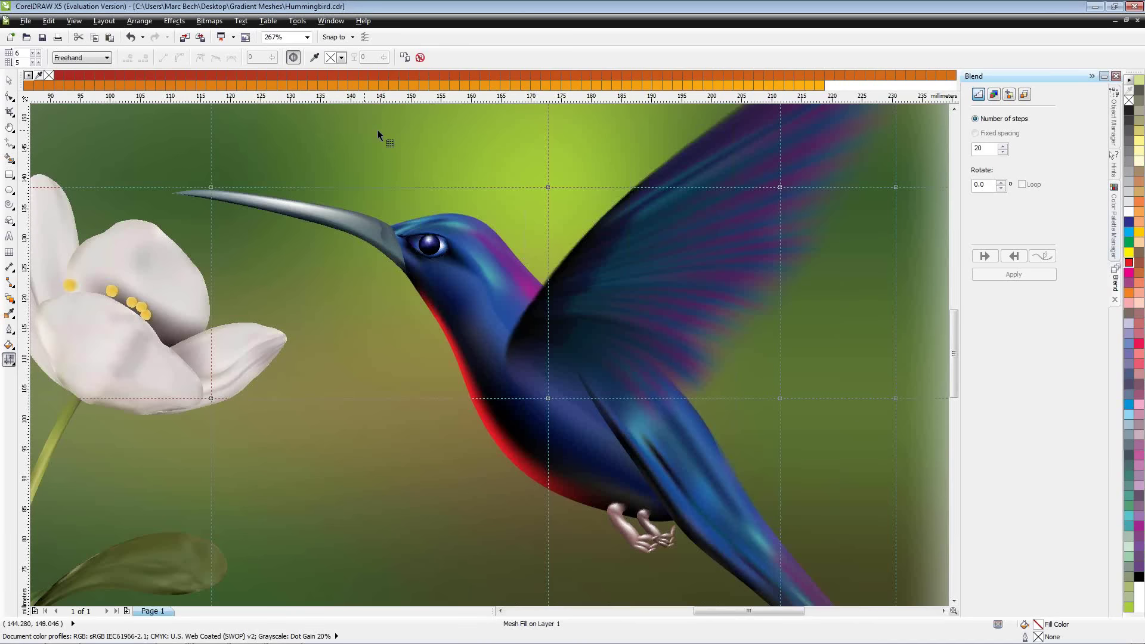
{"action": "left_click", "coordinate": [1096, 7]}
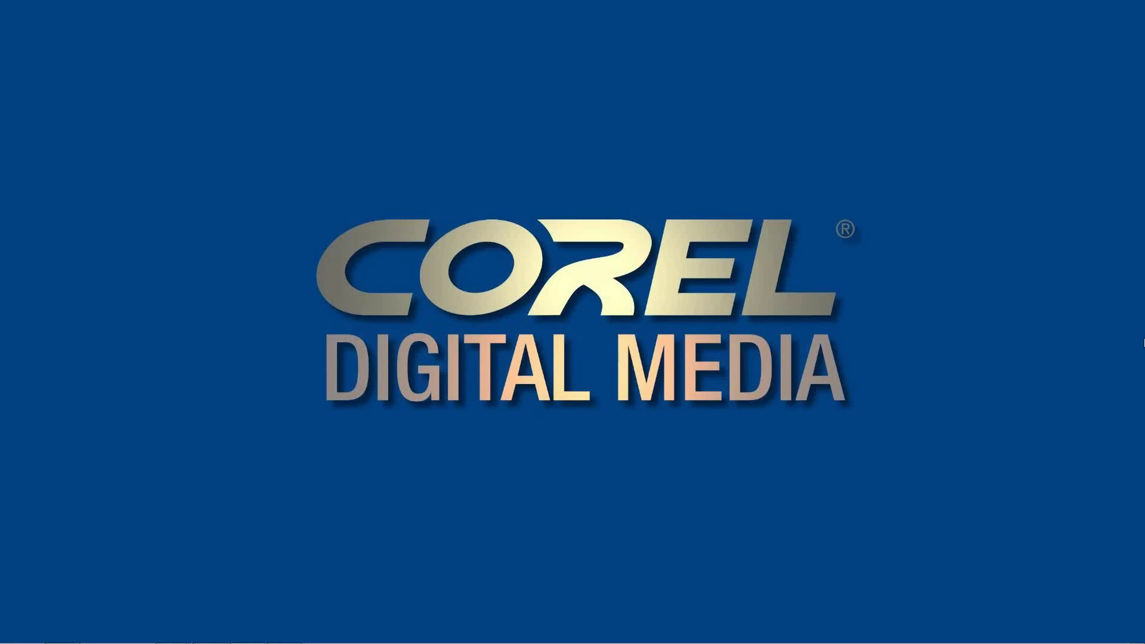
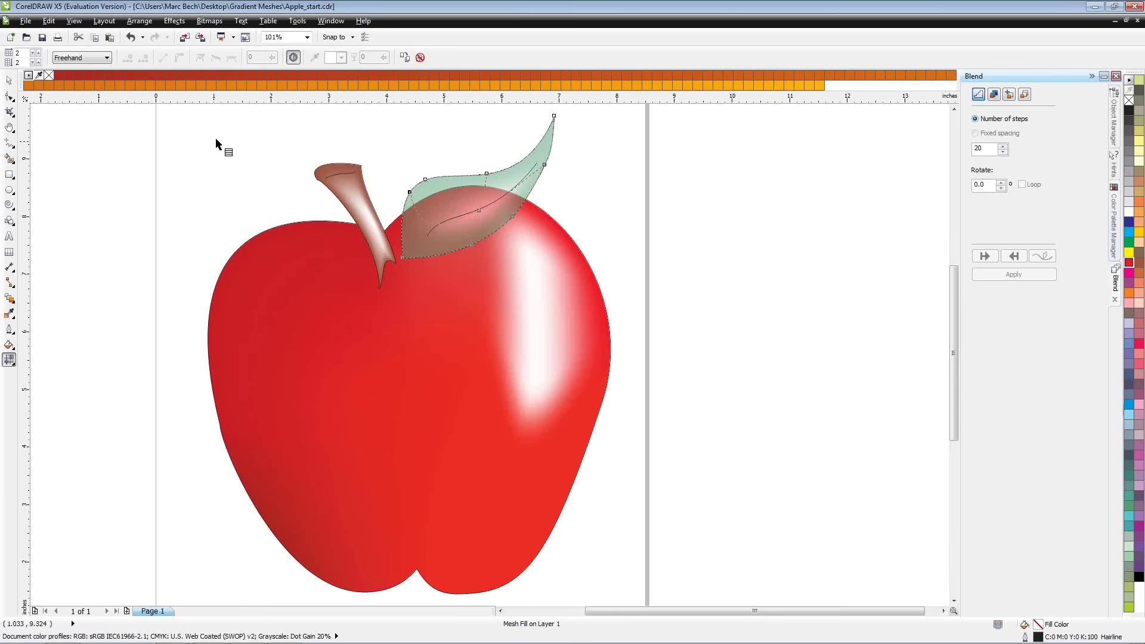
{"action": "key", "text": "space"}
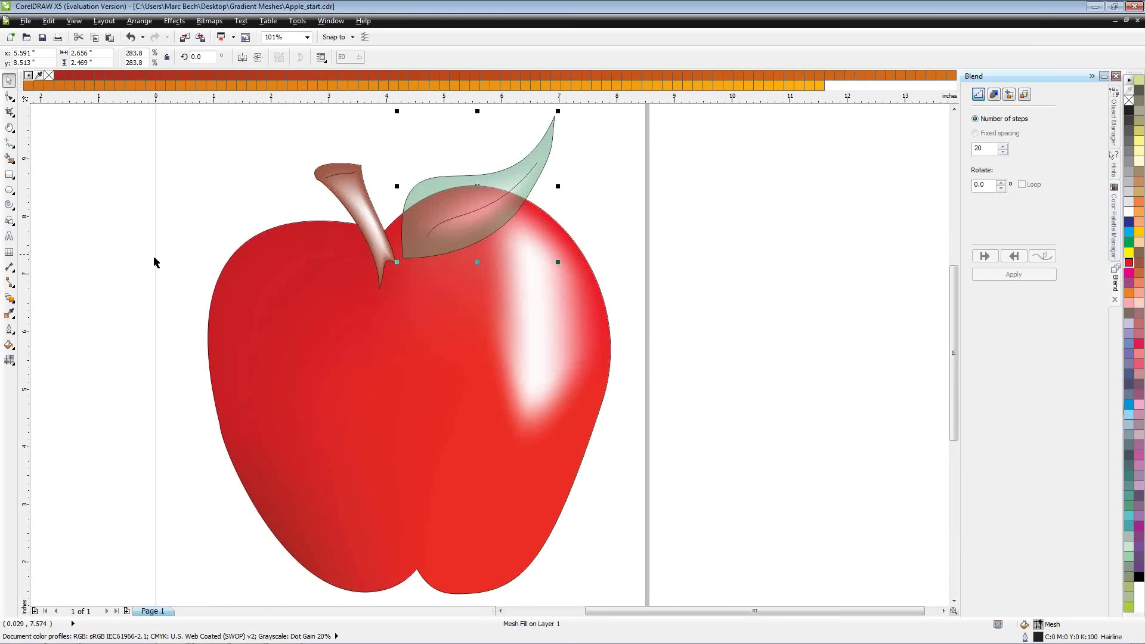
Step: Switch to Hummingbird.cdr, look over the recoloured bird and the credits below it, and return to Apple_start.cdr
{"action": "left_click", "coordinate": [331, 20]}
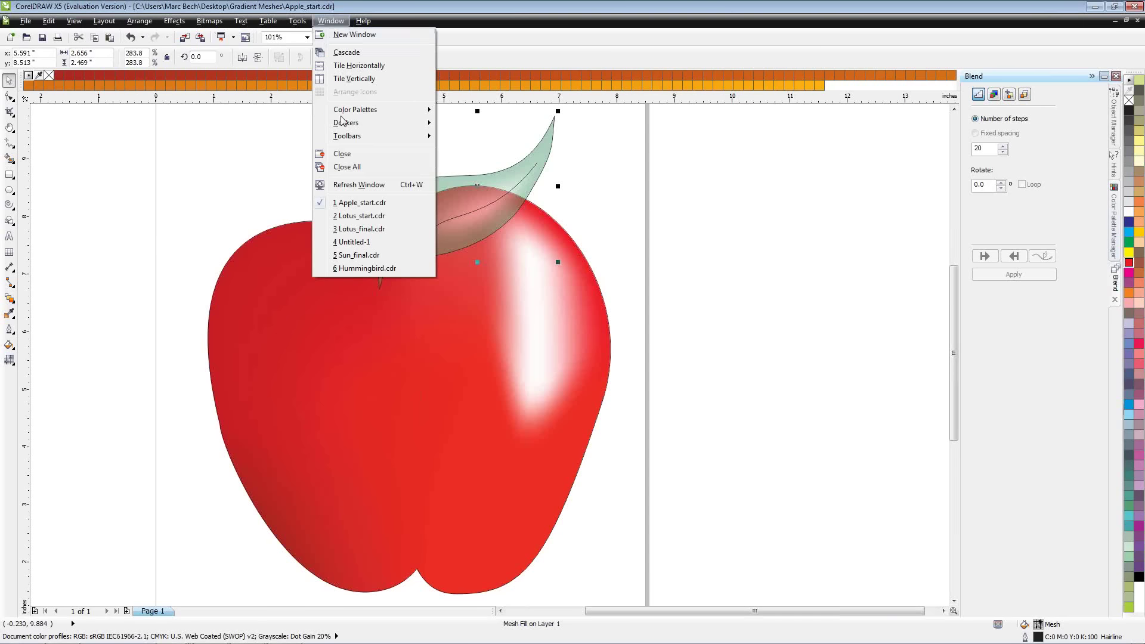
{"action": "left_click", "coordinate": [365, 268]}
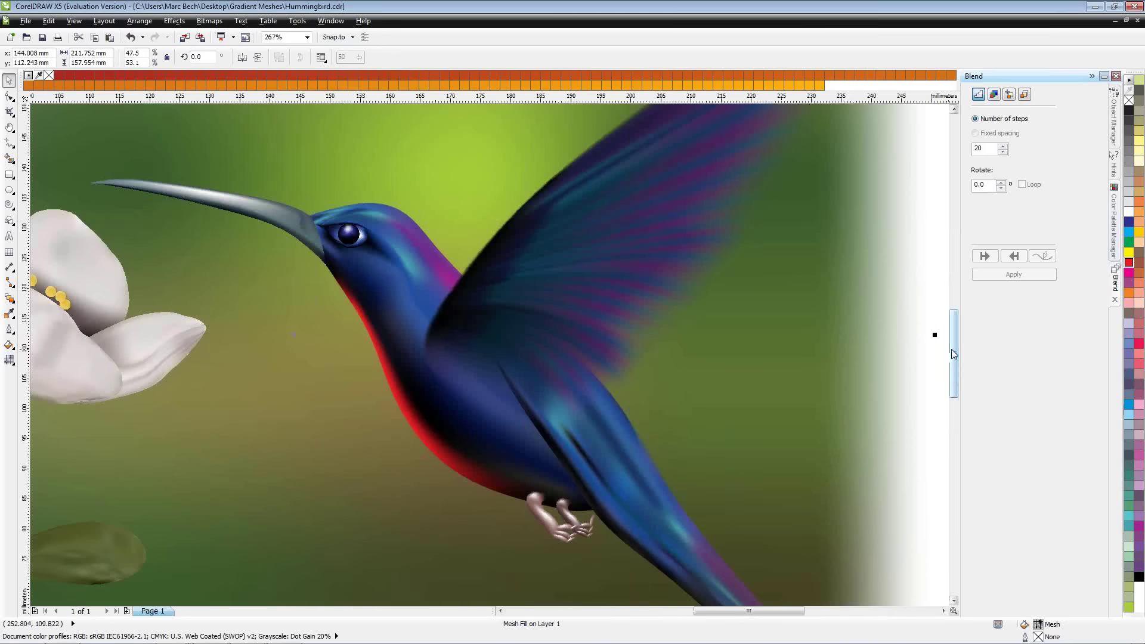
{"action": "left_click_drag", "start_coordinate": [953, 353], "coordinate": [955, 424]}
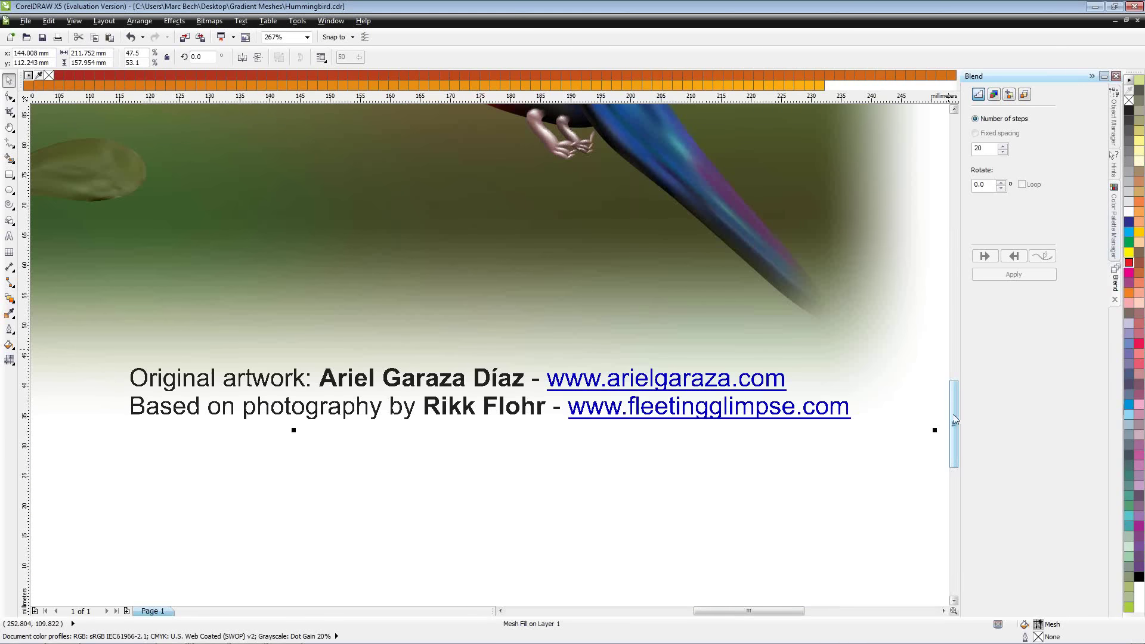
{"action": "left_click_drag", "start_coordinate": [953, 413], "coordinate": [951, 323]}
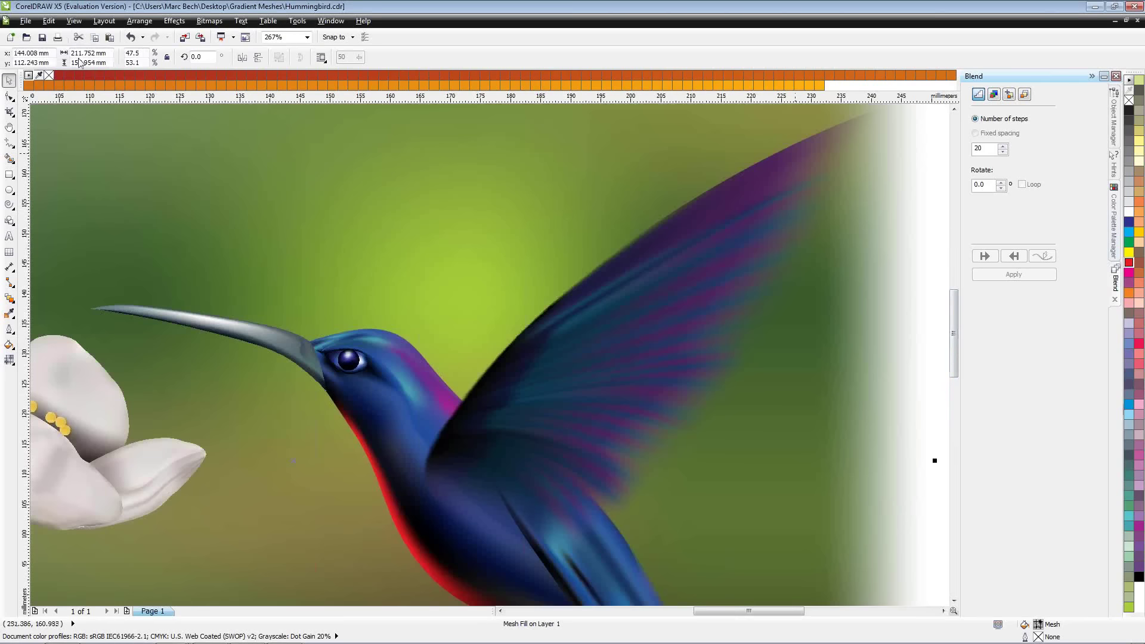
{"action": "left_click", "coordinate": [330, 21]}
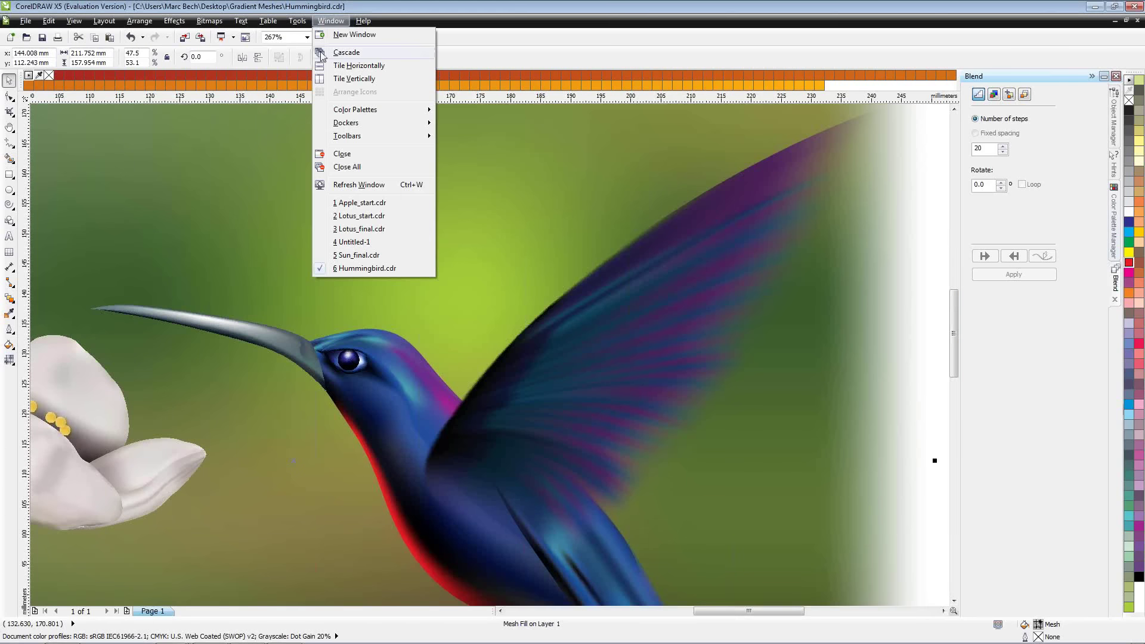
{"action": "left_click", "coordinate": [370, 201]}
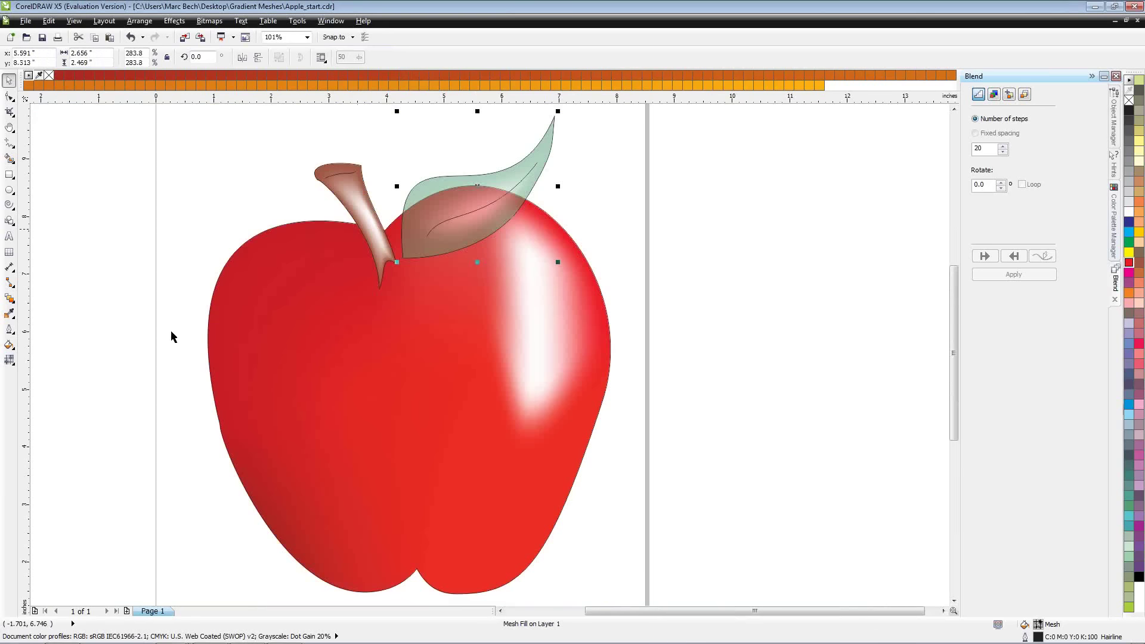
Step: Select the apple for mesh editing, sample brown C:0 M:49 Y:49 K:33 from the stem with the Color Eyedropper, and resume mesh editing
{"action": "left_click", "coordinate": [9, 360]}
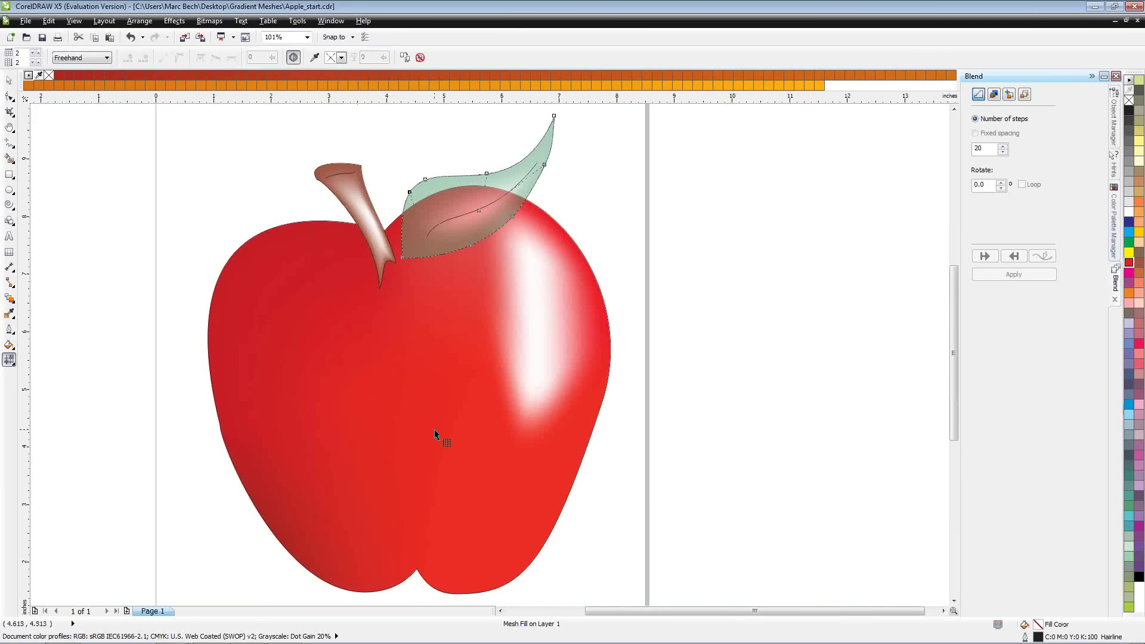
{"action": "left_click", "coordinate": [434, 430]}
{"action": "left_click", "coordinate": [11, 313]}
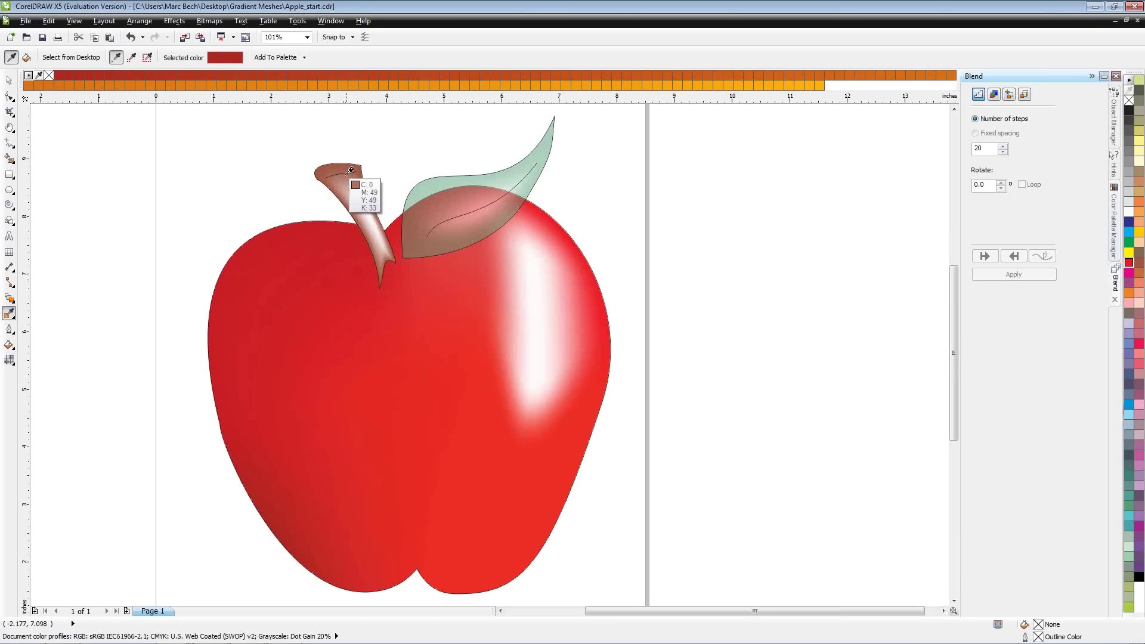
{"action": "left_click", "coordinate": [363, 191]}
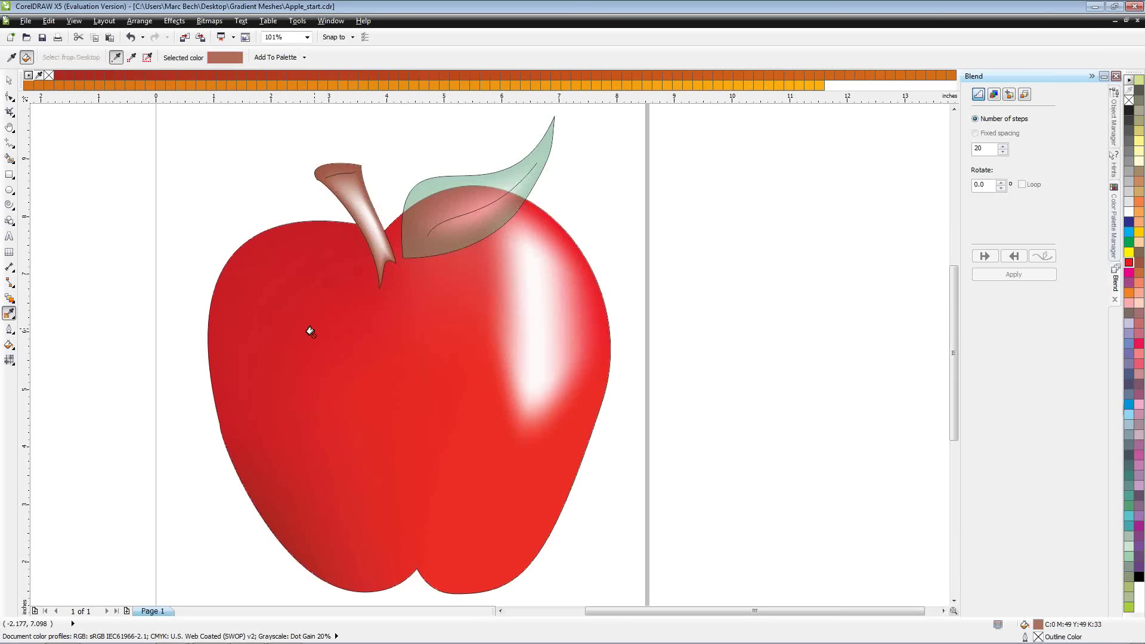
{"action": "left_click", "coordinate": [14, 361]}
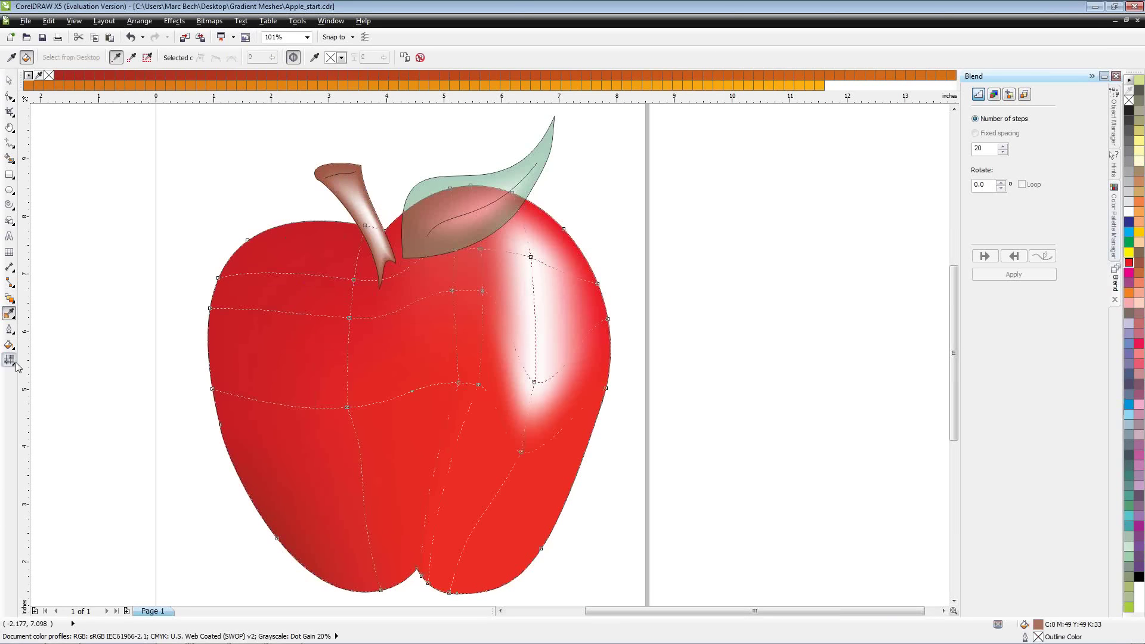
{"action": "left_click", "coordinate": [13, 361]}
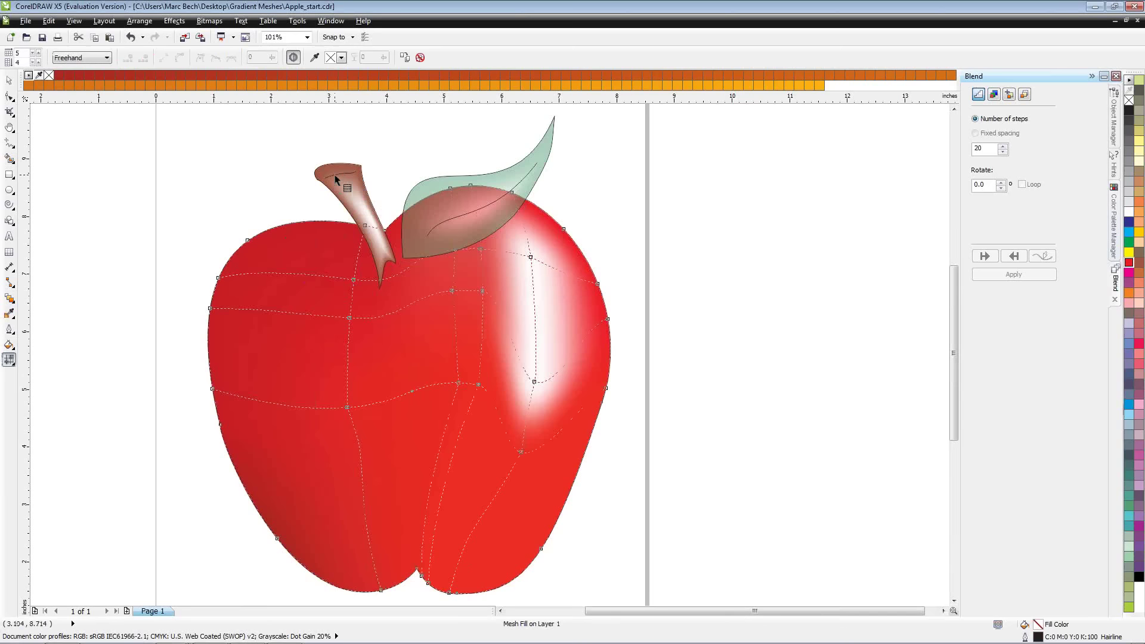
Step: Sample the lighter brown C:0 M:42 Y:42 K:28 near the top of the stem with the Color Eyedropper
{"action": "left_click", "coordinate": [9, 317]}
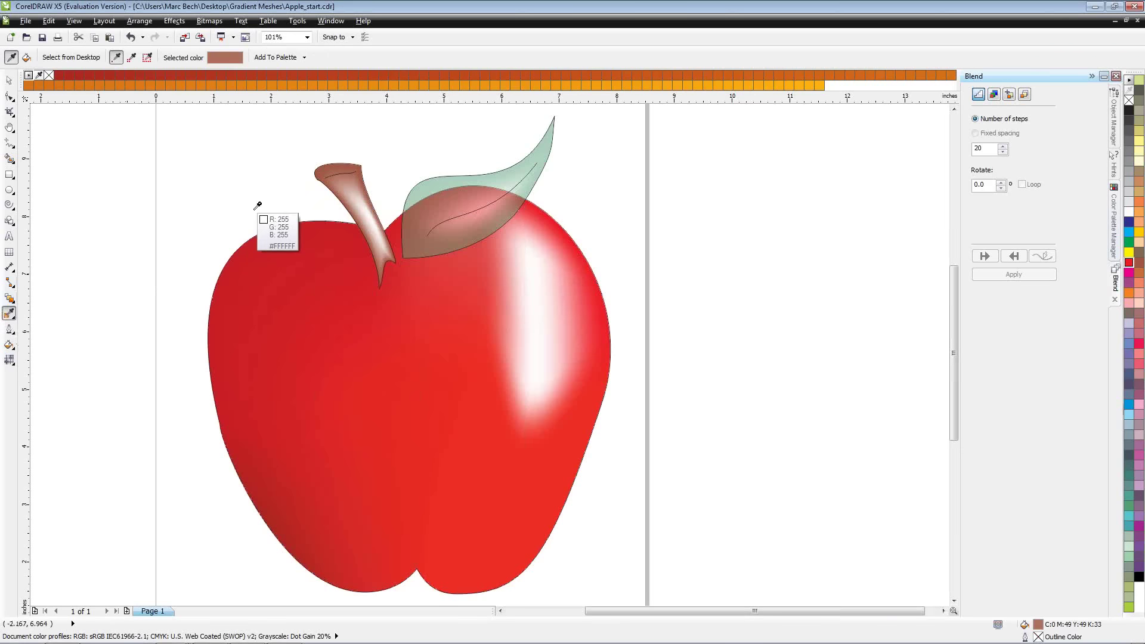
{"action": "left_click", "coordinate": [341, 174]}
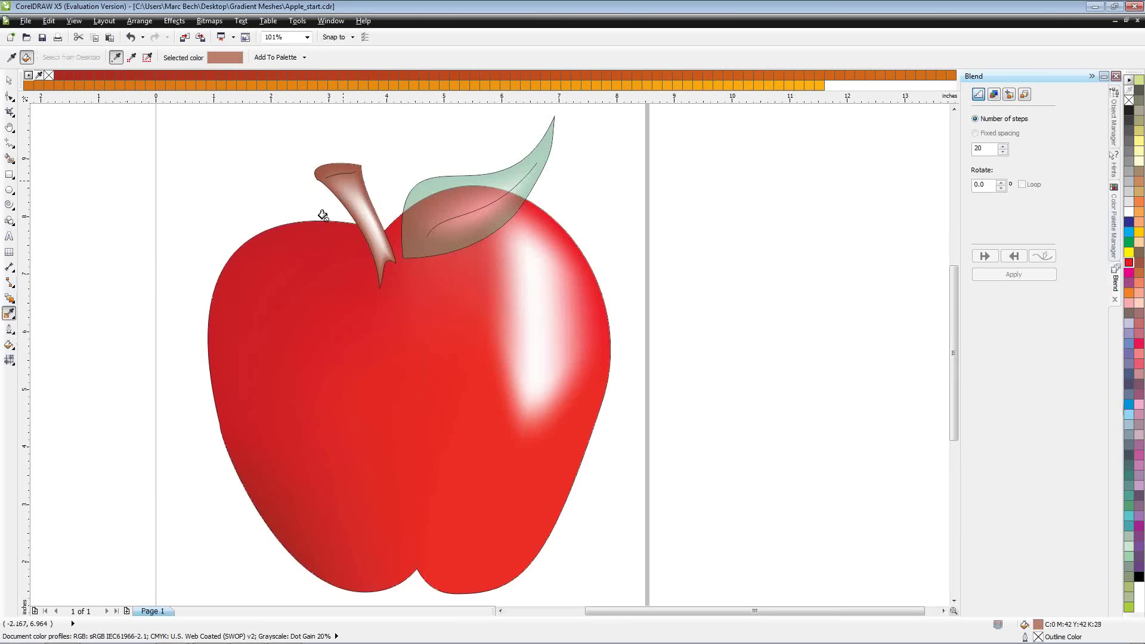
{"action": "left_click", "coordinate": [9, 360]}
{"action": "left_click", "coordinate": [9, 314]}
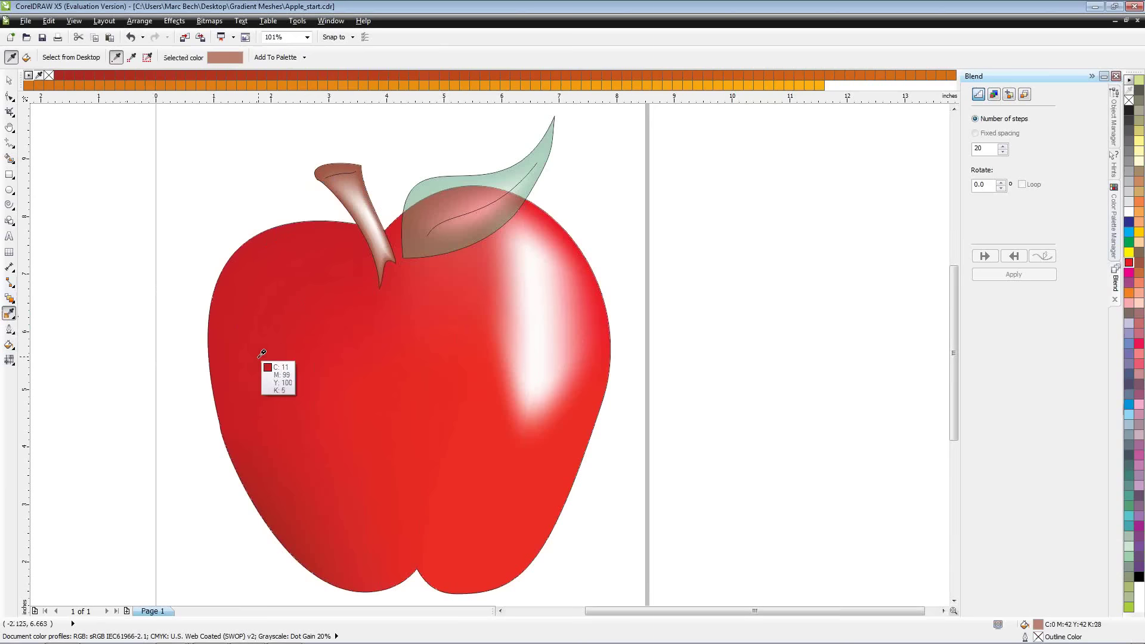
{"action": "left_click", "coordinate": [11, 316]}
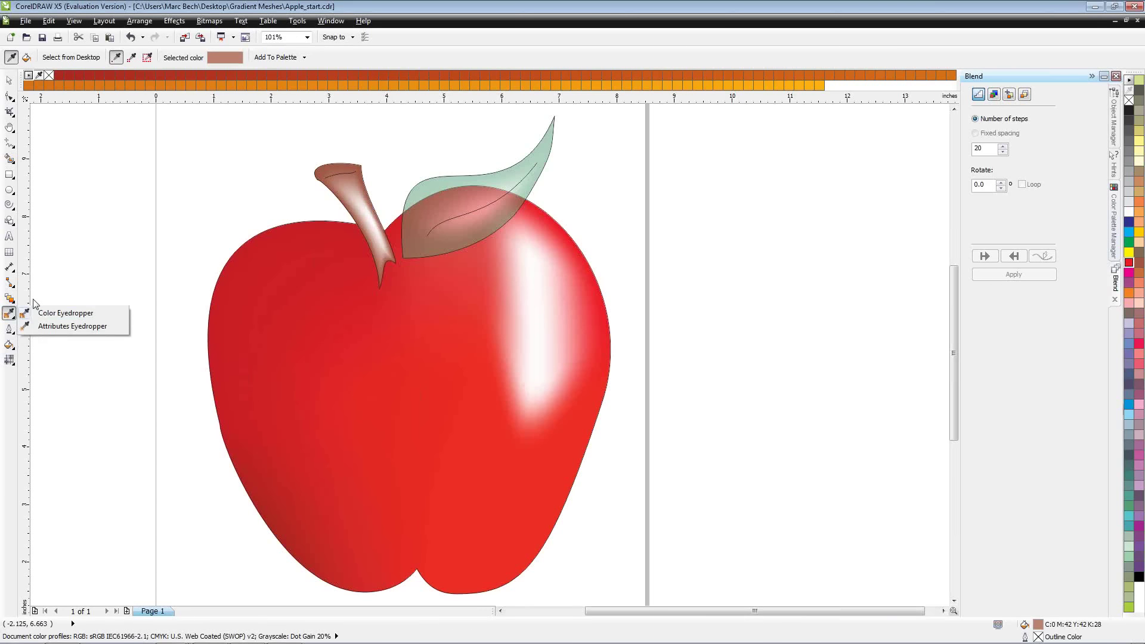
{"action": "left_click", "coordinate": [36, 313]}
{"action": "left_click", "coordinate": [12, 346]}
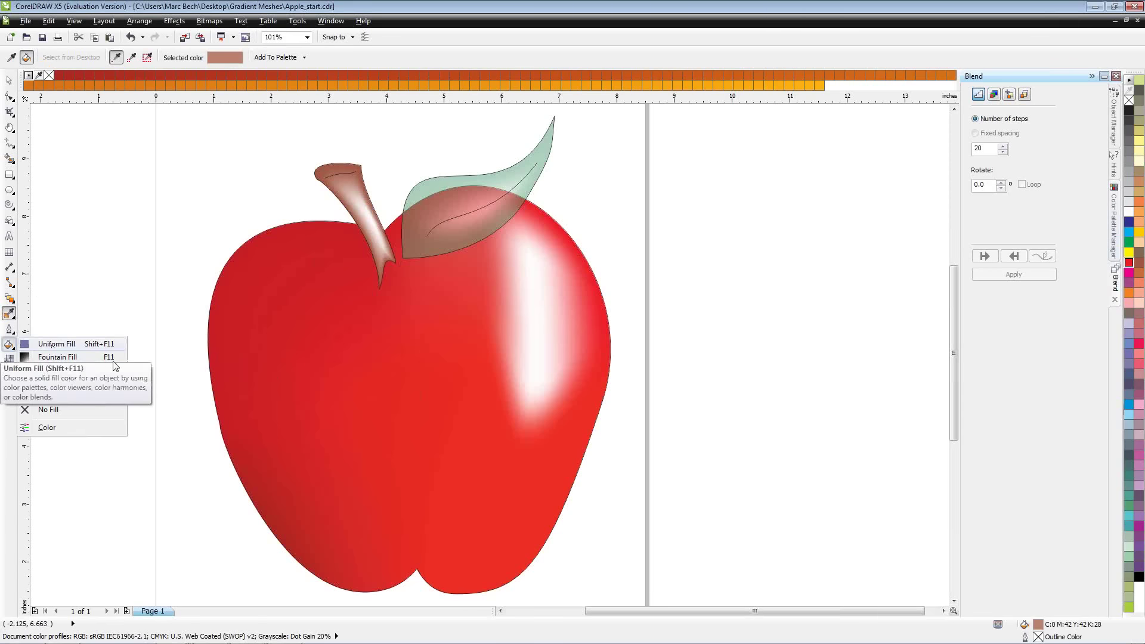
{"action": "left_click", "coordinate": [55, 344]}
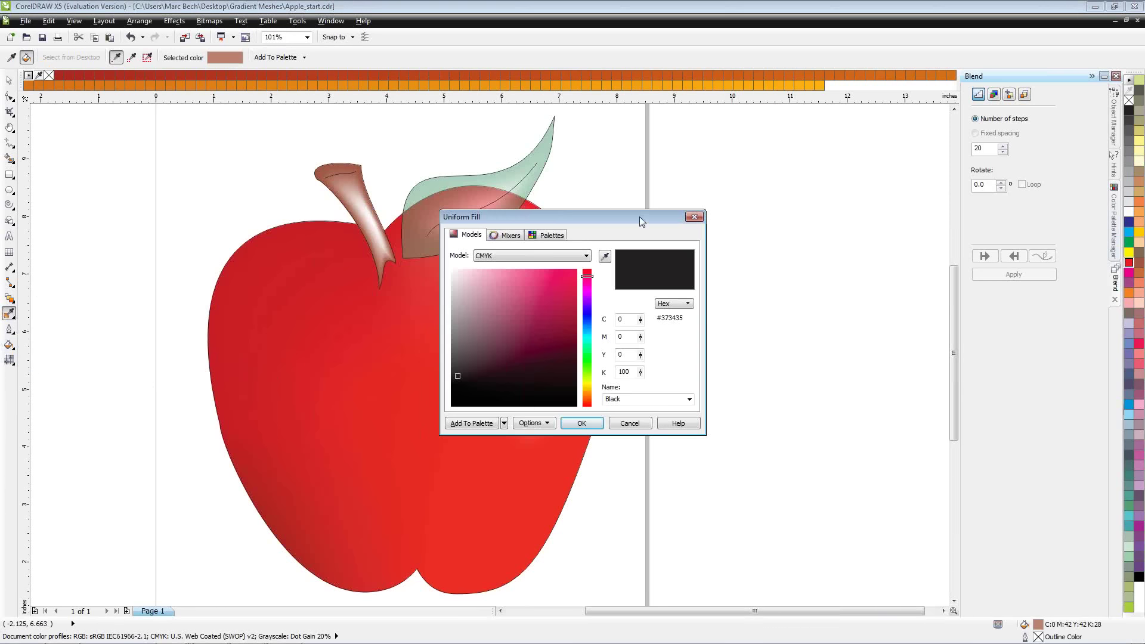
{"action": "left_click_drag", "start_coordinate": [640, 216], "coordinate": [829, 211]}
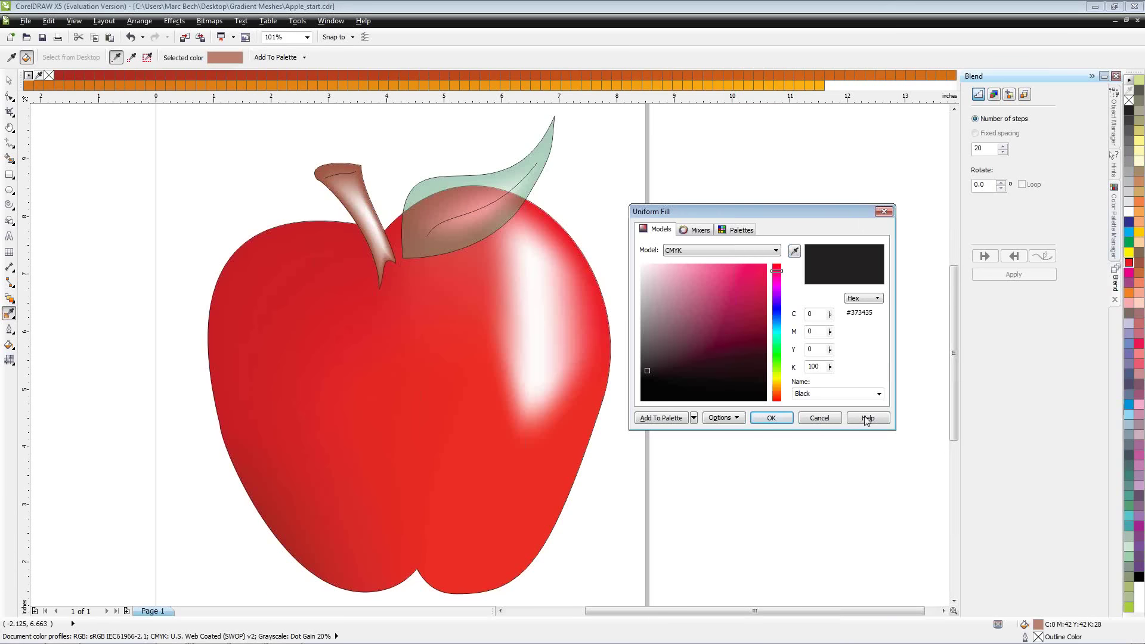
{"action": "left_click", "coordinate": [825, 418]}
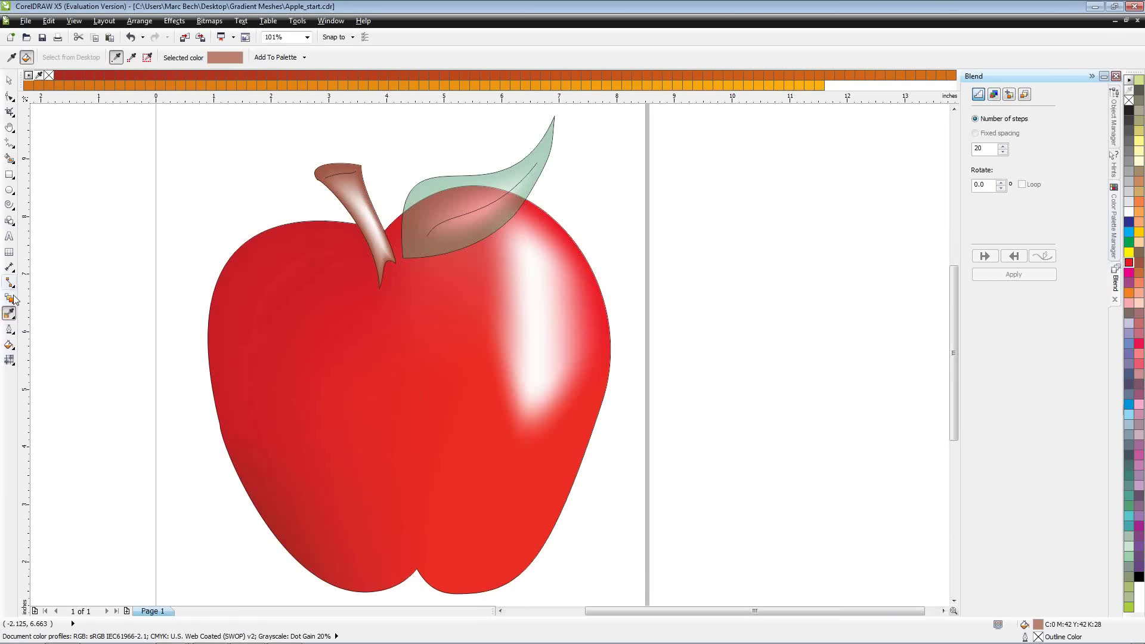
Step: Sample red C:8 M:98 Y:100 K:2 from the apple's body with the Color Eyedropper and return to the Pick tool
{"action": "left_click", "coordinate": [10, 315]}
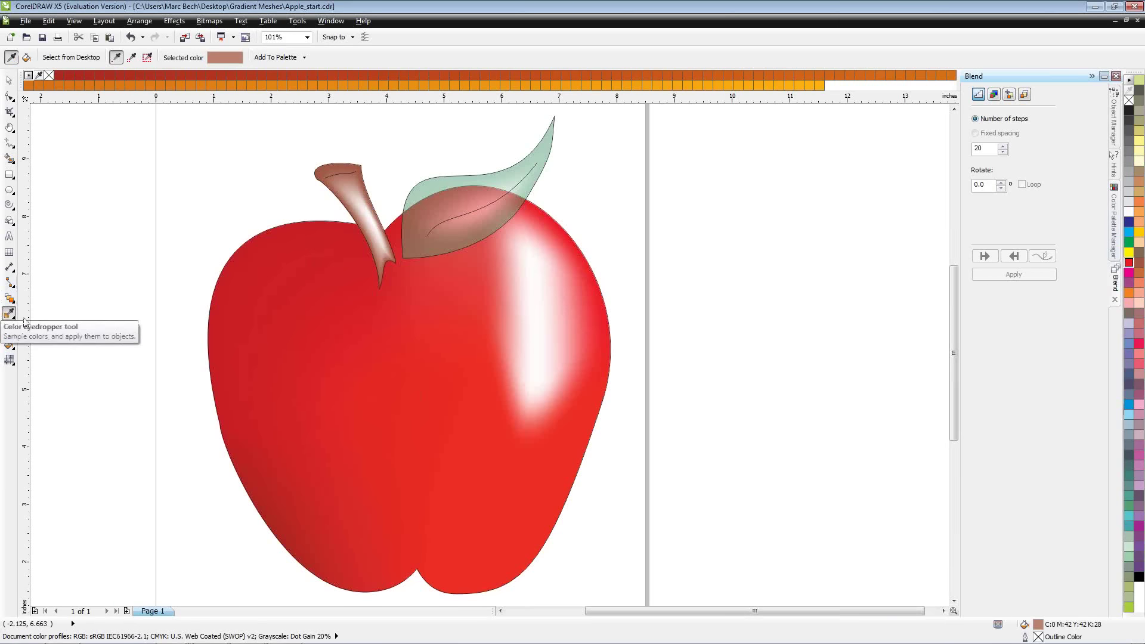
{"action": "left_click", "coordinate": [319, 346]}
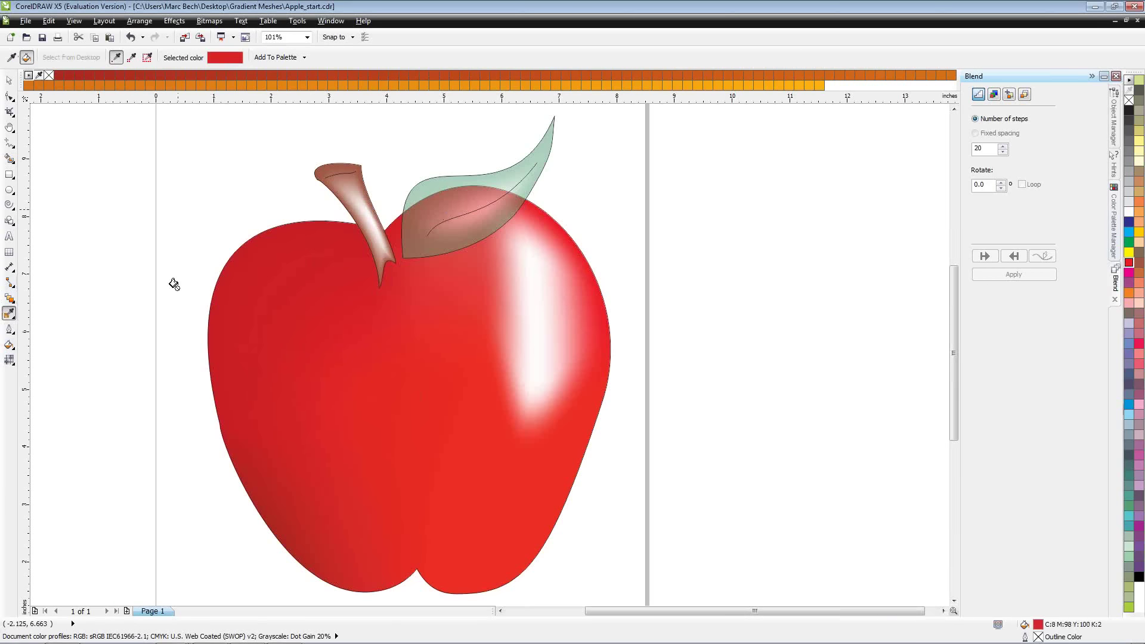
{"action": "left_click", "coordinate": [9, 79]}
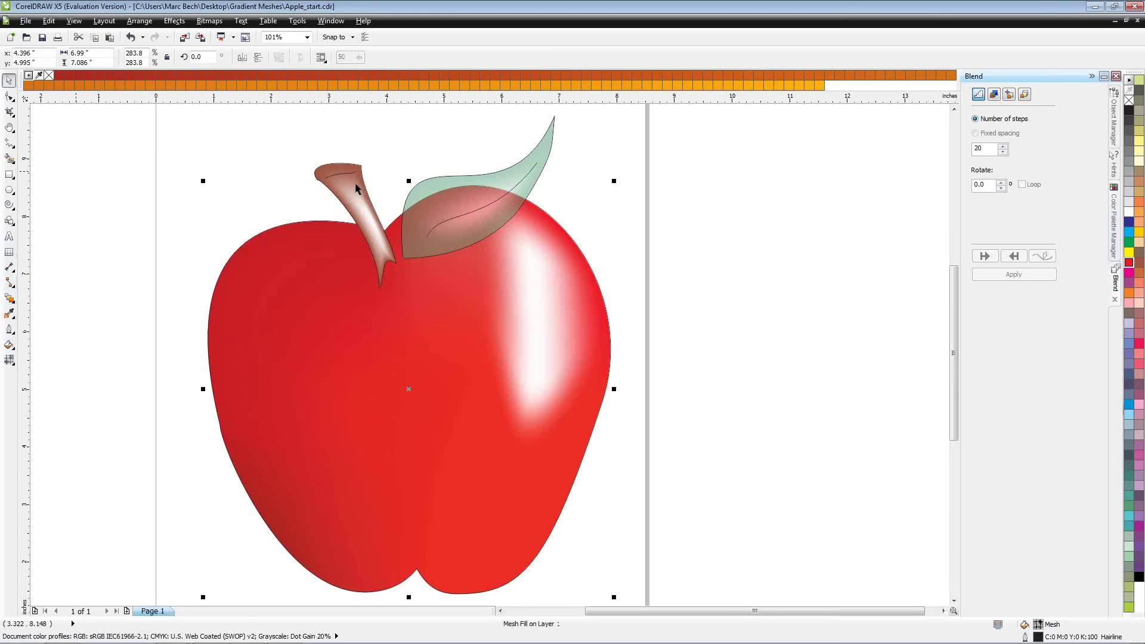
{"action": "left_click", "coordinate": [453, 198]}
{"action": "left_click", "coordinate": [9, 345]}
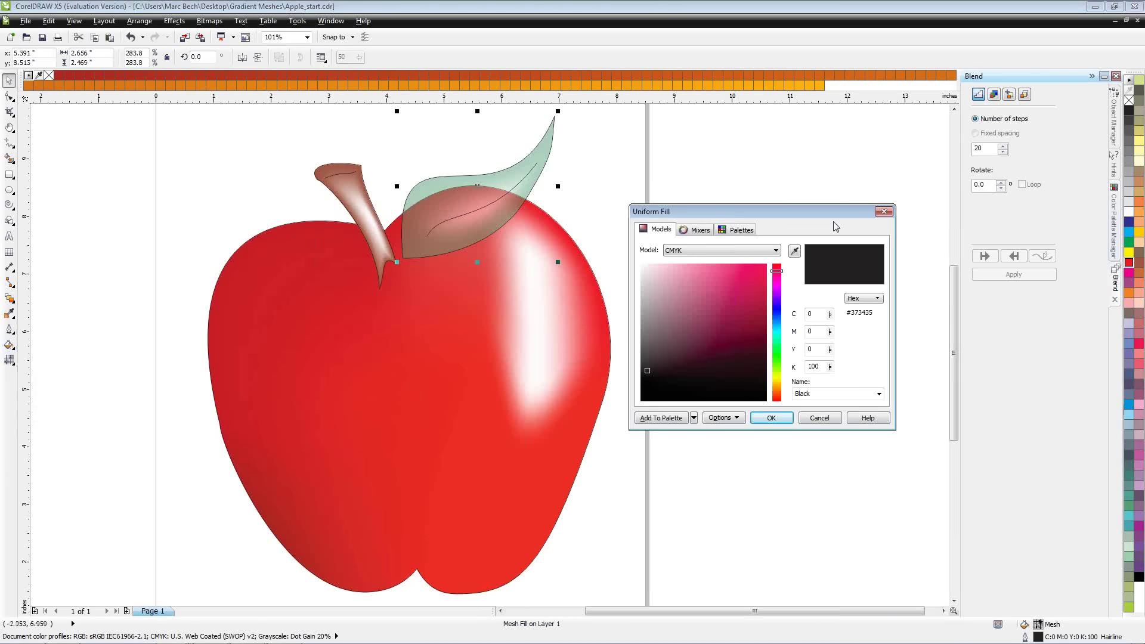
{"action": "left_click", "coordinate": [880, 213]}
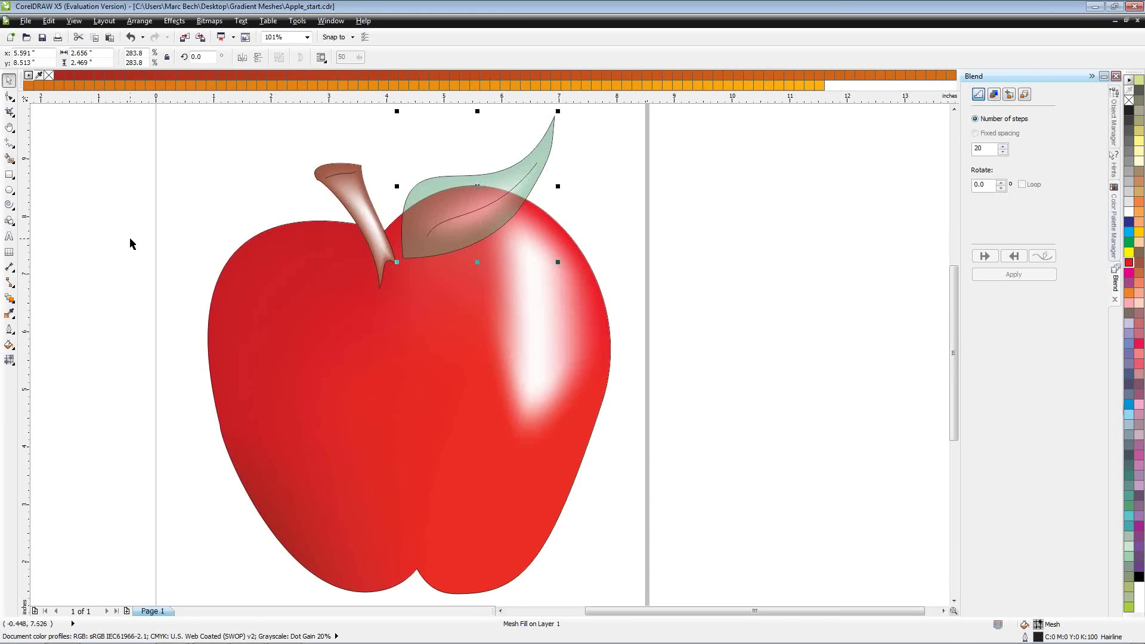
Step: Sample light brown C:0 M:35 Y:35 K:23 from the upper stem with the Color Eyedropper, and select the apple
{"action": "left_click", "coordinate": [10, 314]}
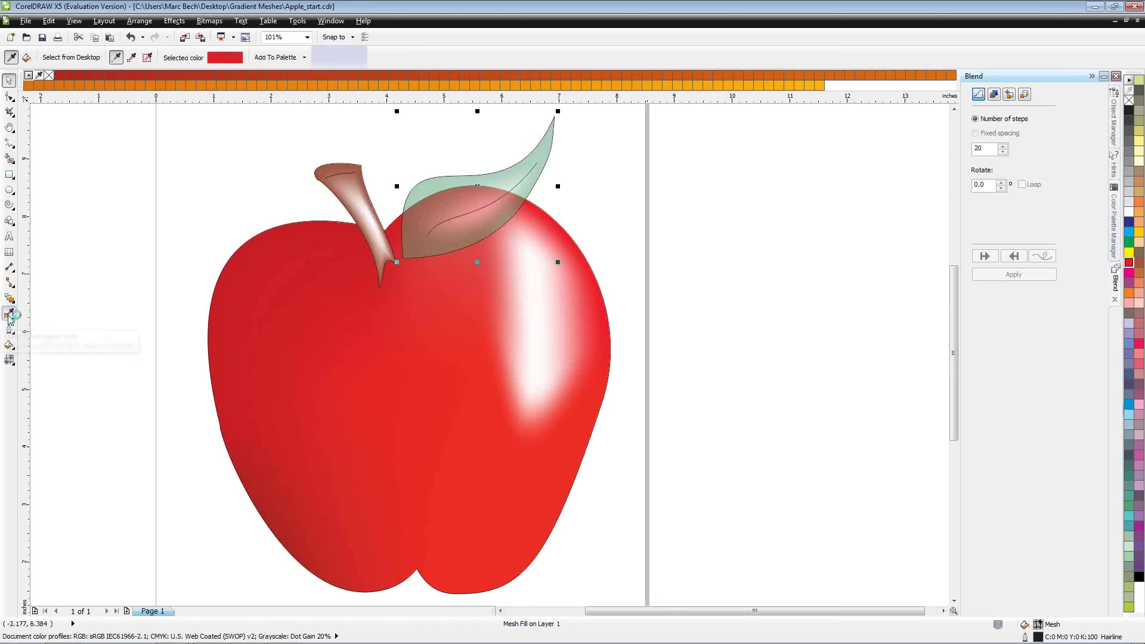
{"action": "left_click", "coordinate": [335, 183]}
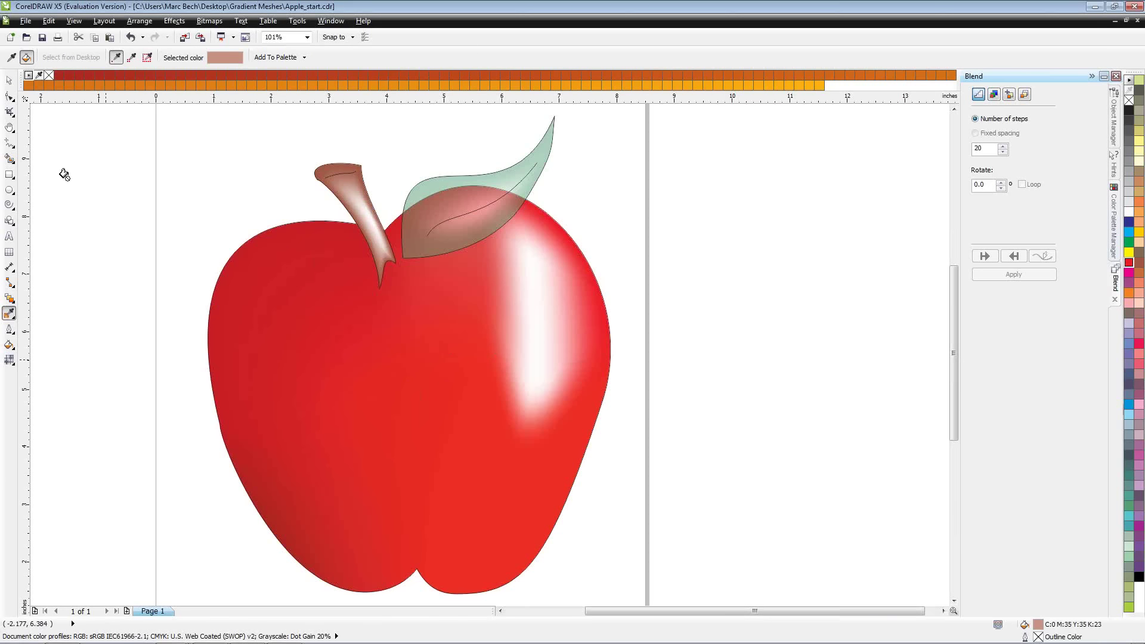
{"action": "left_click", "coordinate": [9, 79]}
{"action": "left_click", "coordinate": [278, 397]}
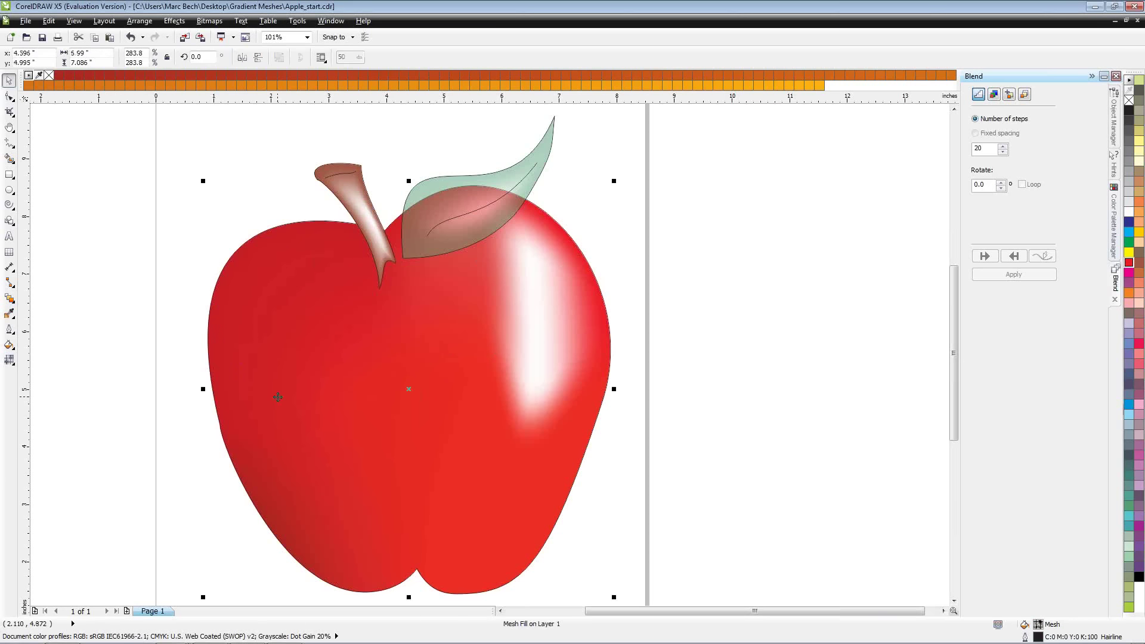
Step: Draw two rectangles beside the apple, the outer about 1.16 by 1.52 inches, and fill the nearer with sampled red C:10 M:100 Y:100 K:2
{"action": "left_click", "coordinate": [8, 316]}
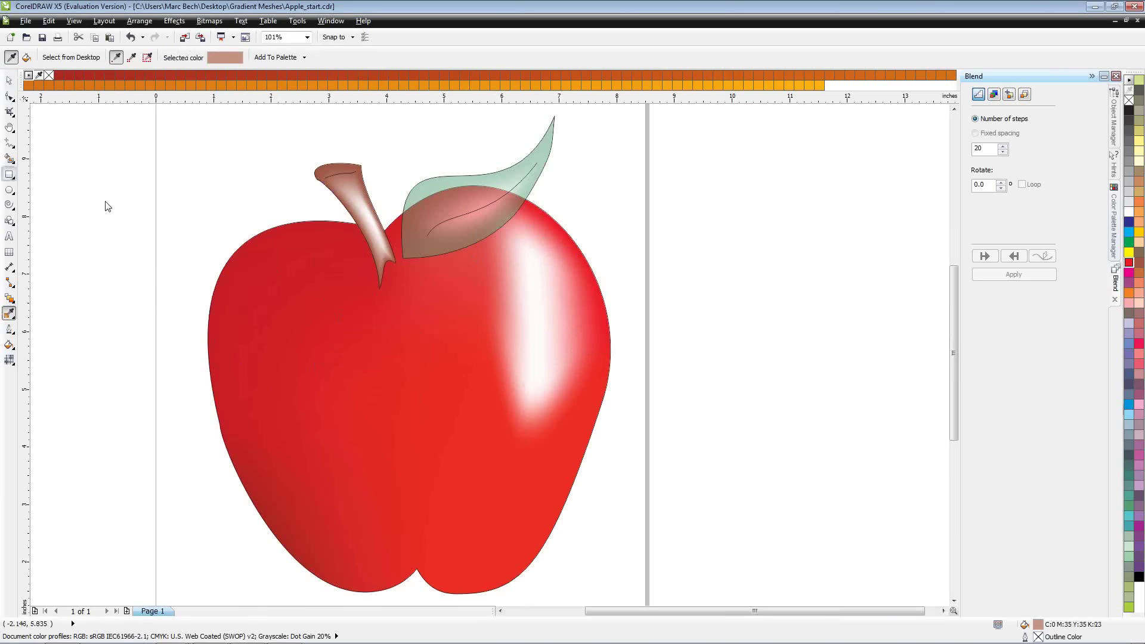
{"action": "key", "text": "F6"}
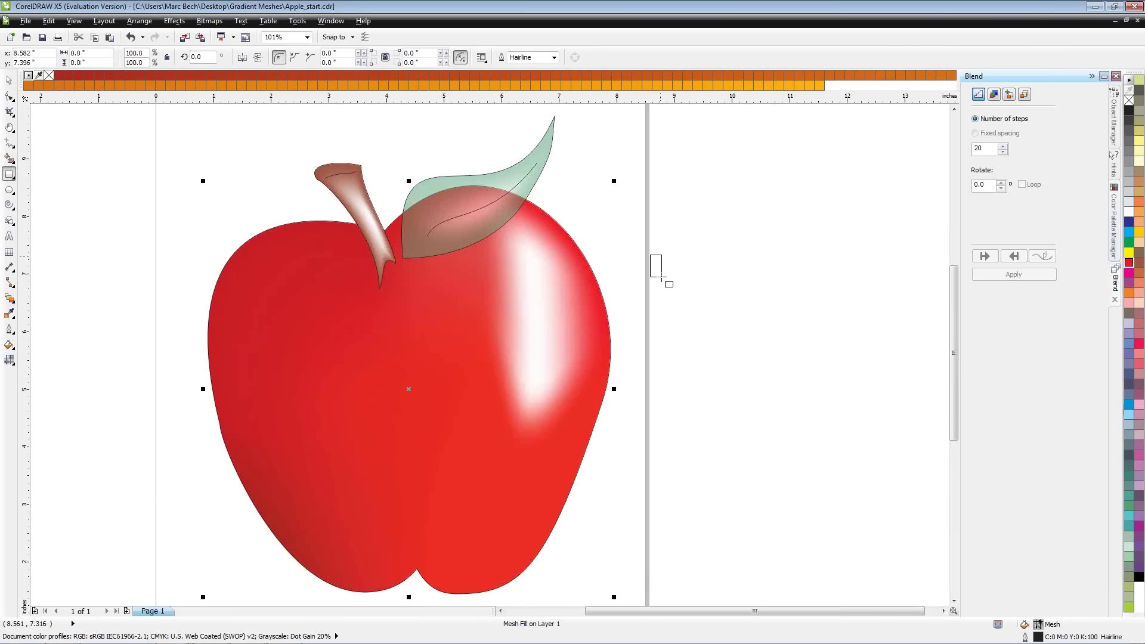
{"action": "left_click_drag", "start_coordinate": [662, 277], "coordinate": [706, 336]}
{"action": "left_click_drag", "start_coordinate": [779, 255], "coordinate": [846, 343]}
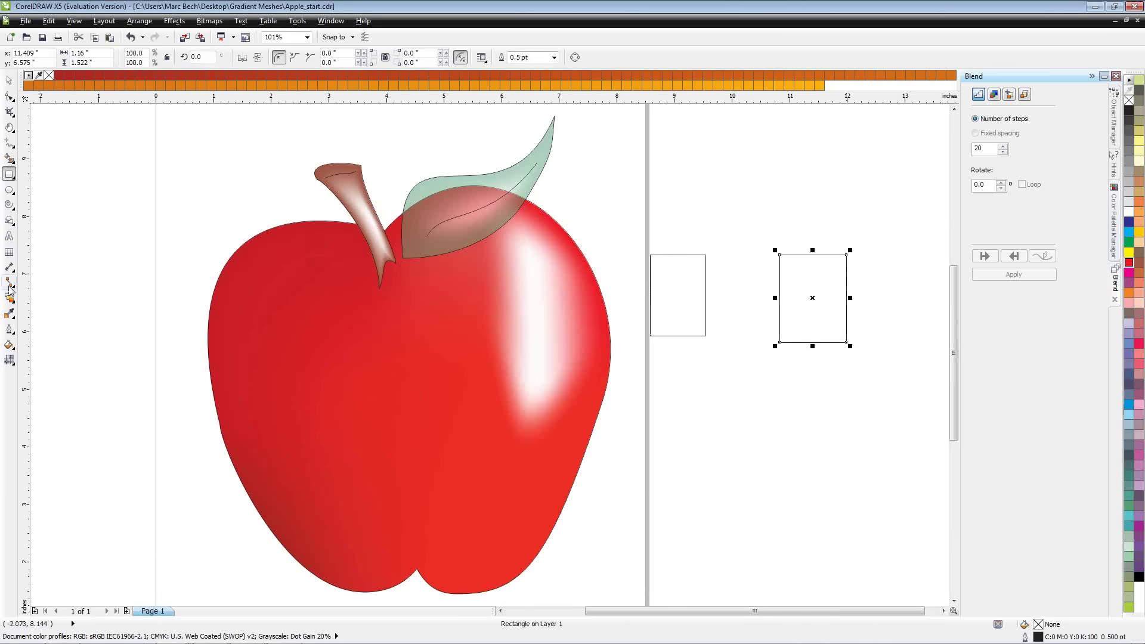
{"action": "left_click", "coordinate": [9, 313]}
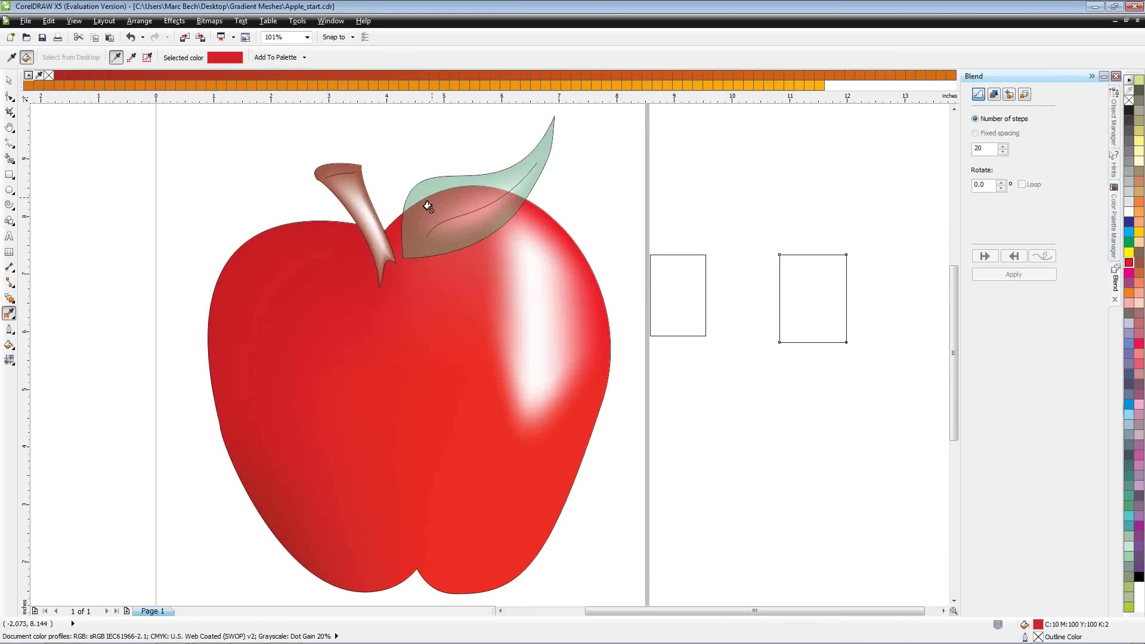
{"action": "left_click", "coordinate": [673, 290]}
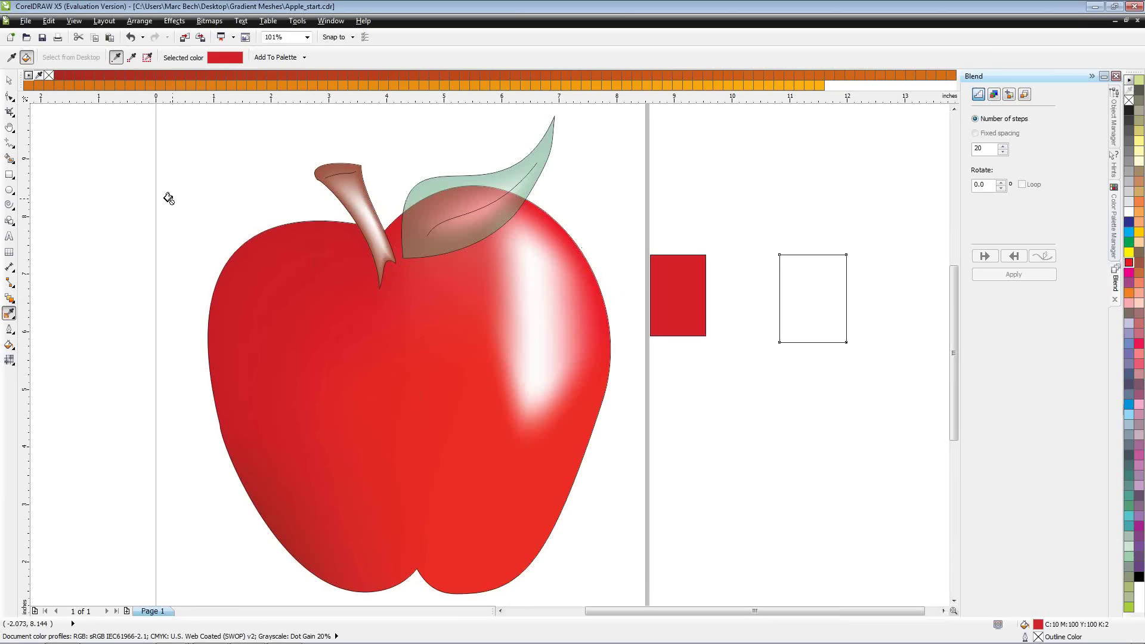
Step: Export the drawing to the Desktop as Apple_start in EPS - Encapsulated PostScript format, keeping the default export settings
{"action": "left_click", "coordinate": [26, 21]}
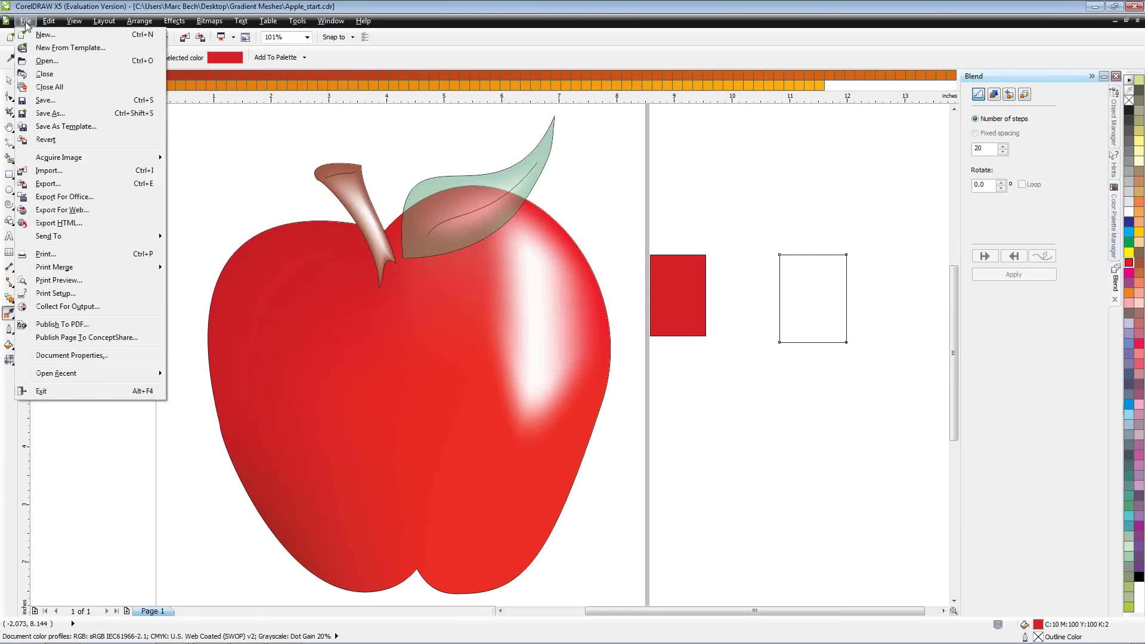
{"action": "left_click", "coordinate": [66, 183]}
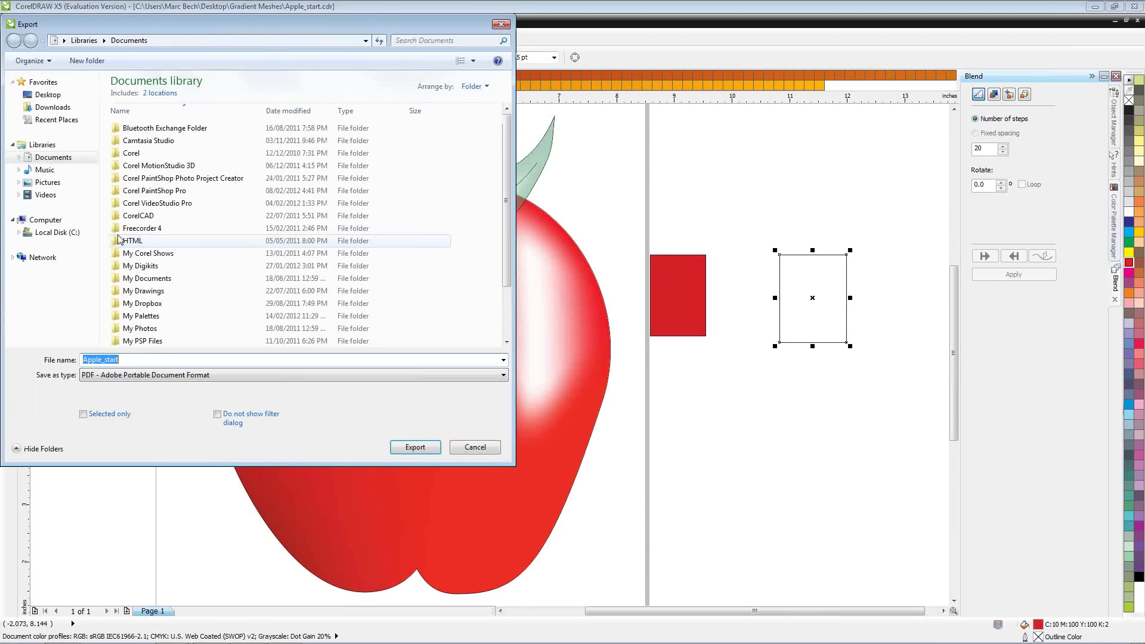
{"action": "left_click", "coordinate": [253, 374]}
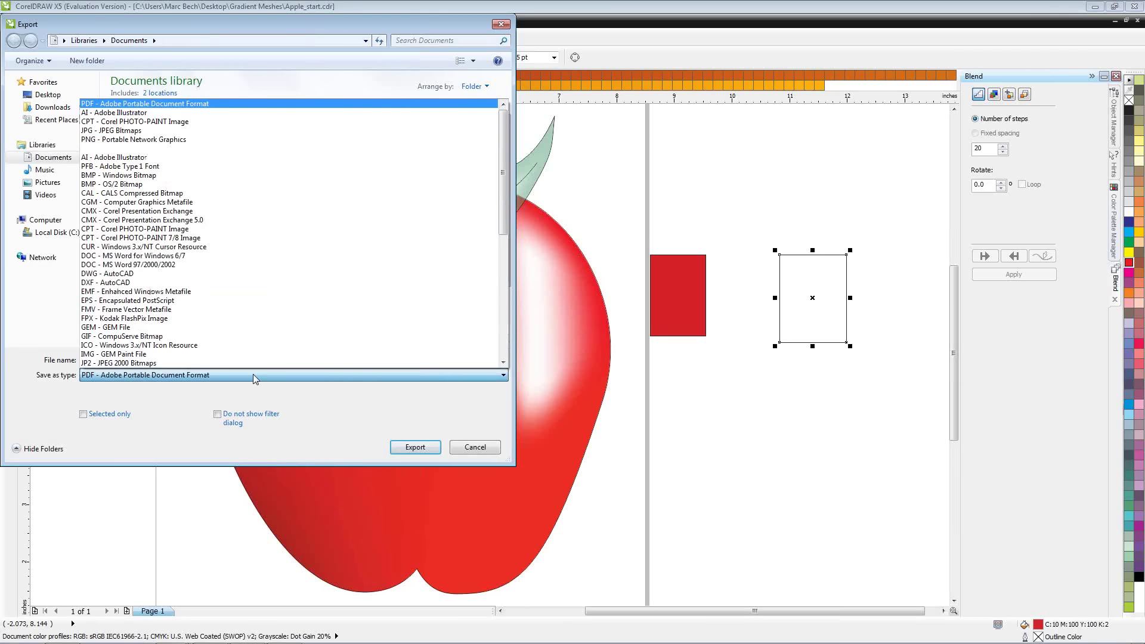
{"action": "left_click", "coordinate": [220, 301]}
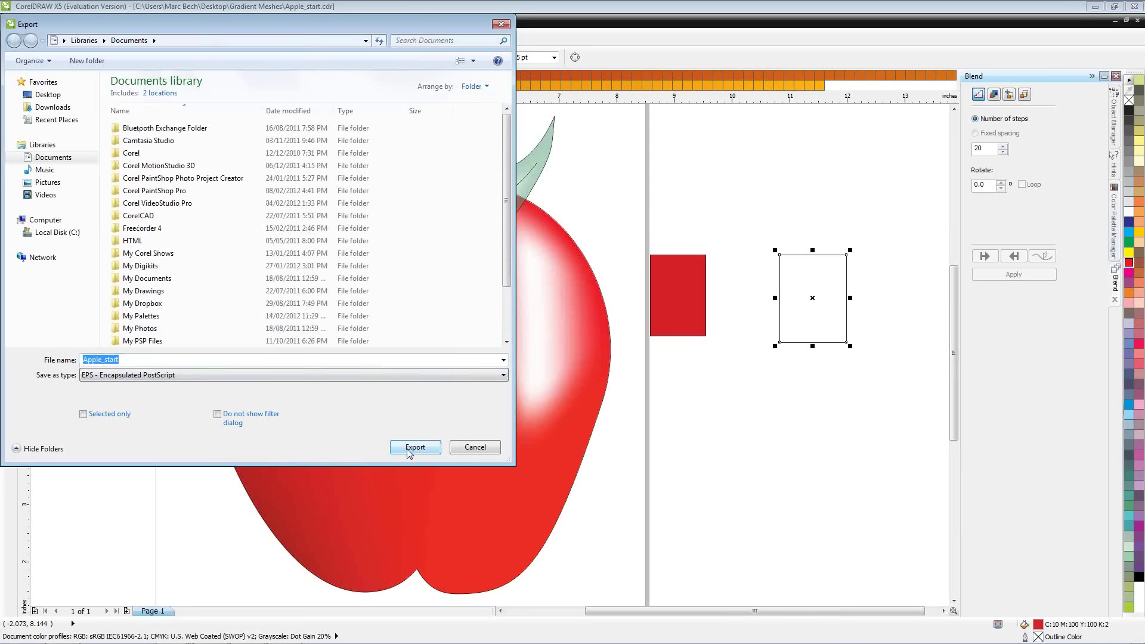
{"action": "left_click", "coordinate": [47, 94]}
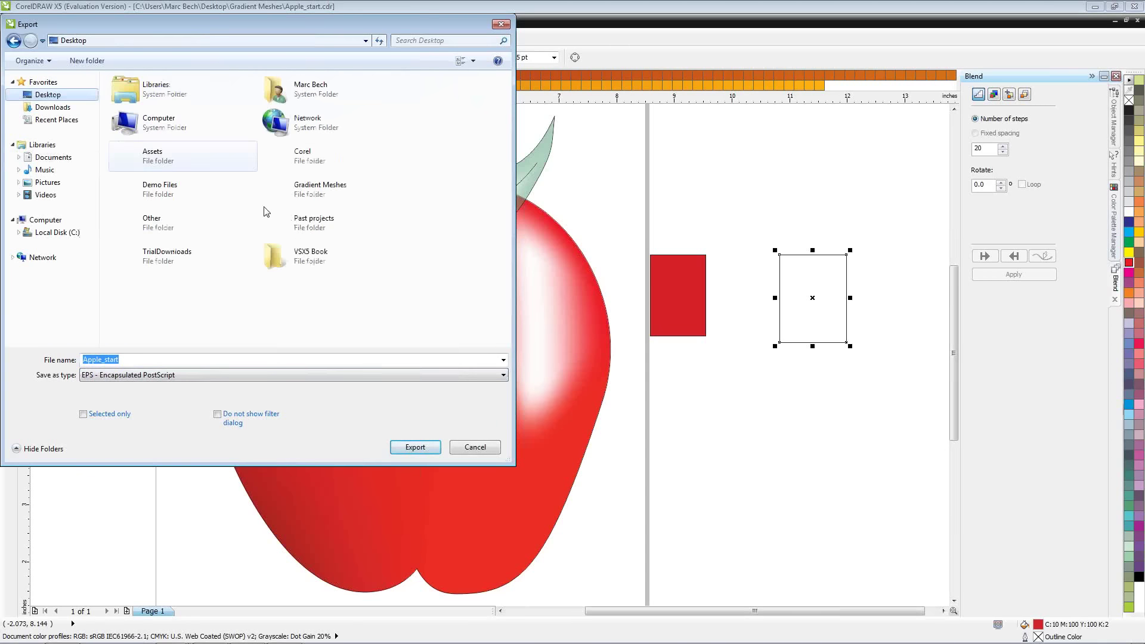
{"action": "left_click", "coordinate": [421, 450]}
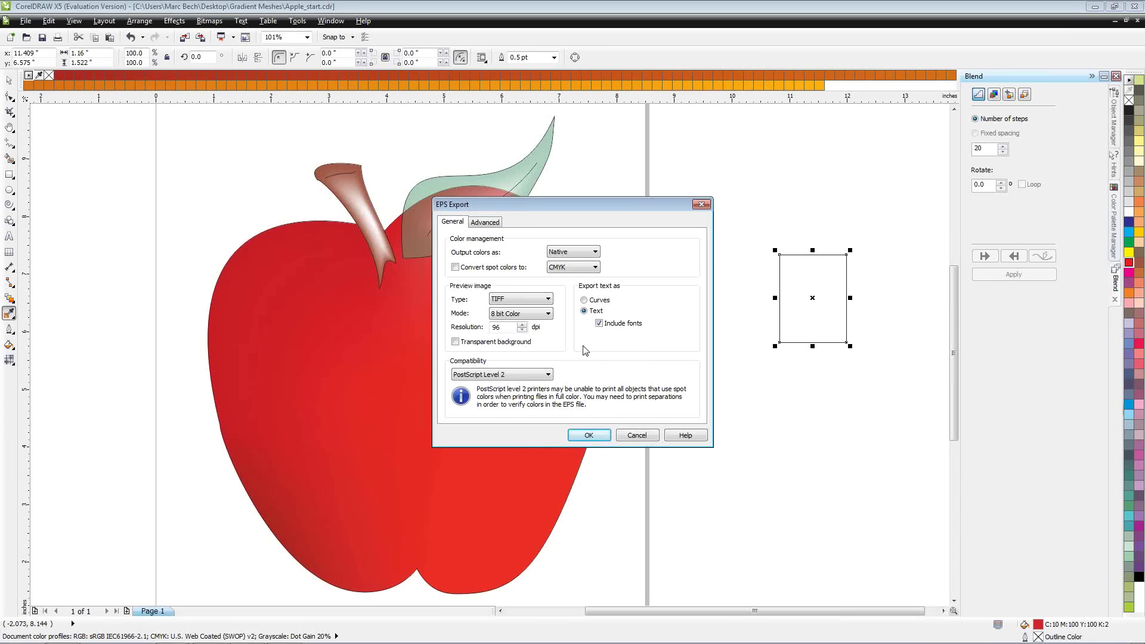
{"action": "left_click", "coordinate": [589, 435]}
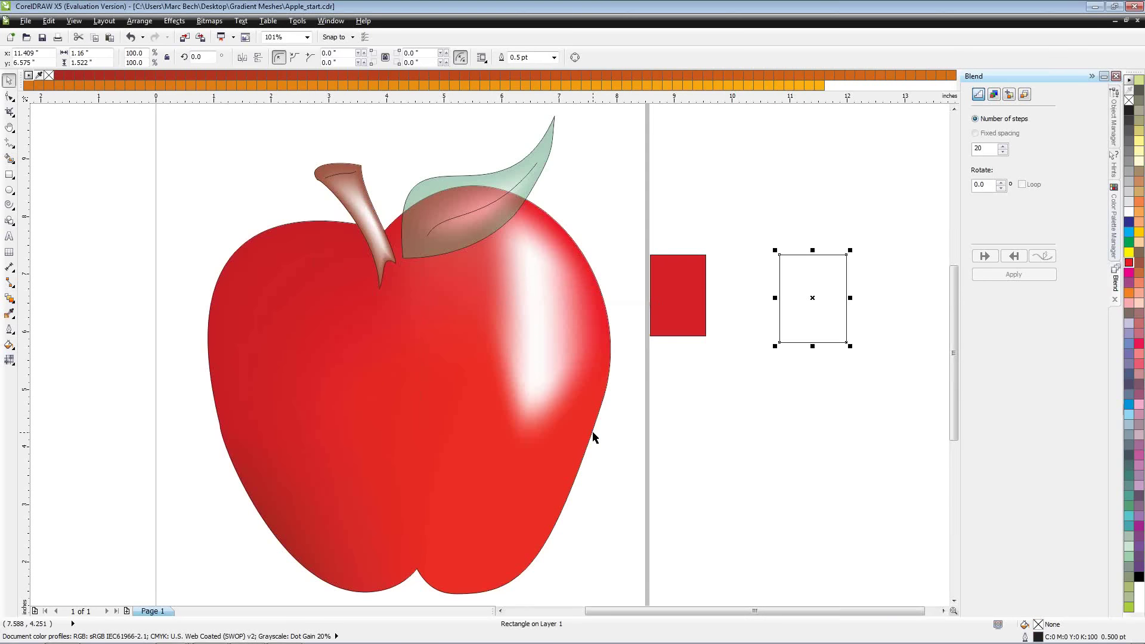
Step: Switch to the Windows desktop, move the exported Apple_start.eps file to an empty area, and try to open it
{"action": "left_click", "coordinate": [1096, 7]}
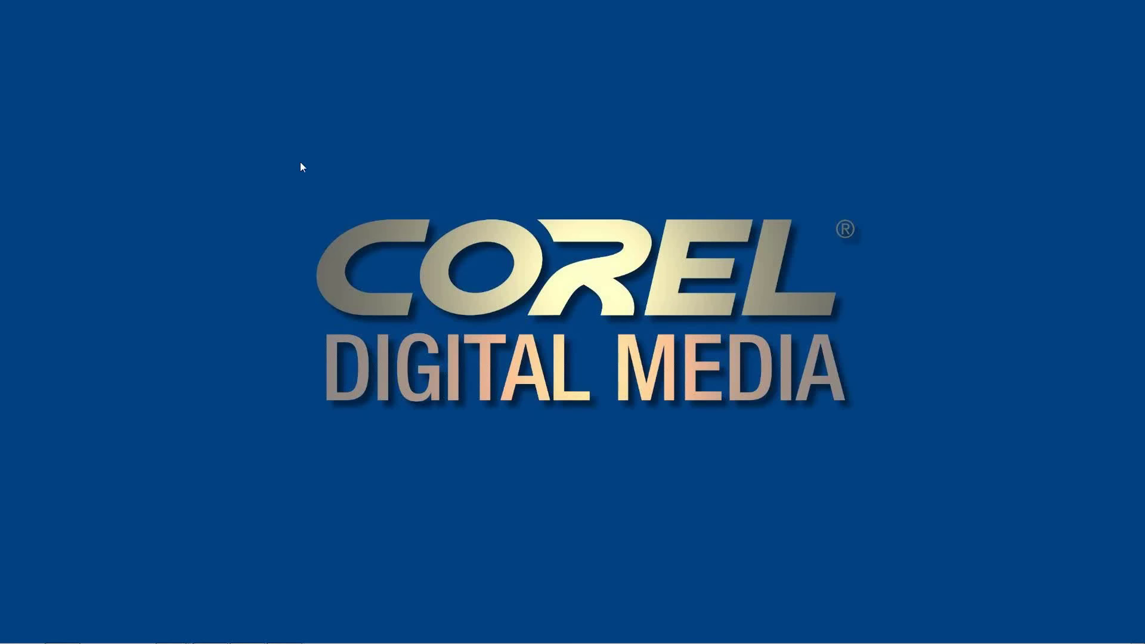
{"action": "left_click_drag", "start_coordinate": [156, 21], "coordinate": [365, 143]}
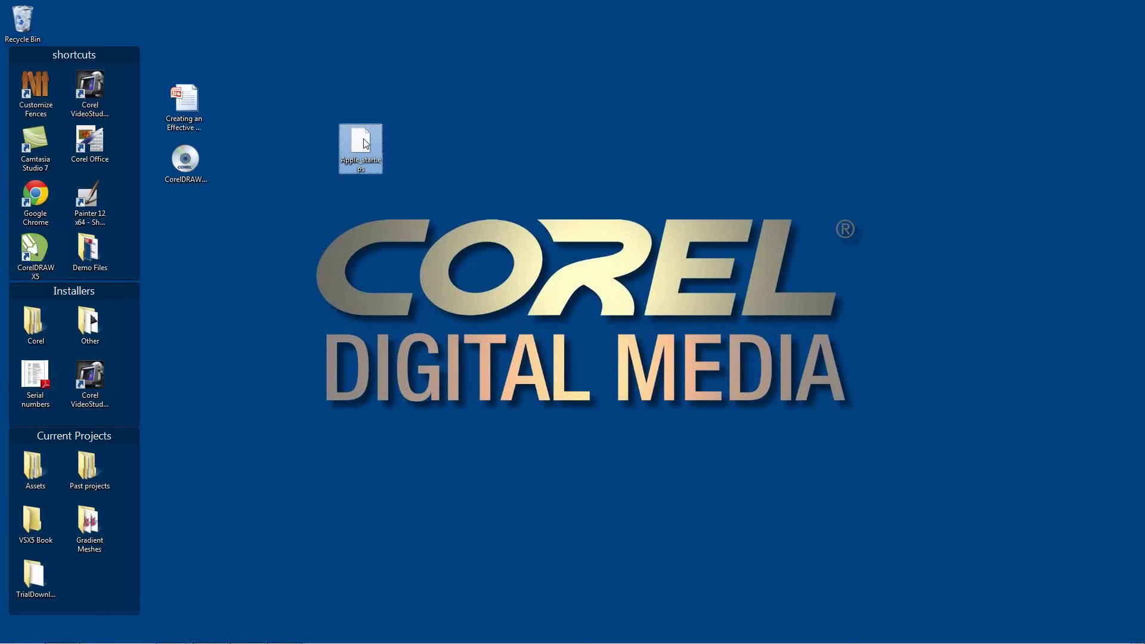
{"action": "double_click", "coordinate": [365, 143]}
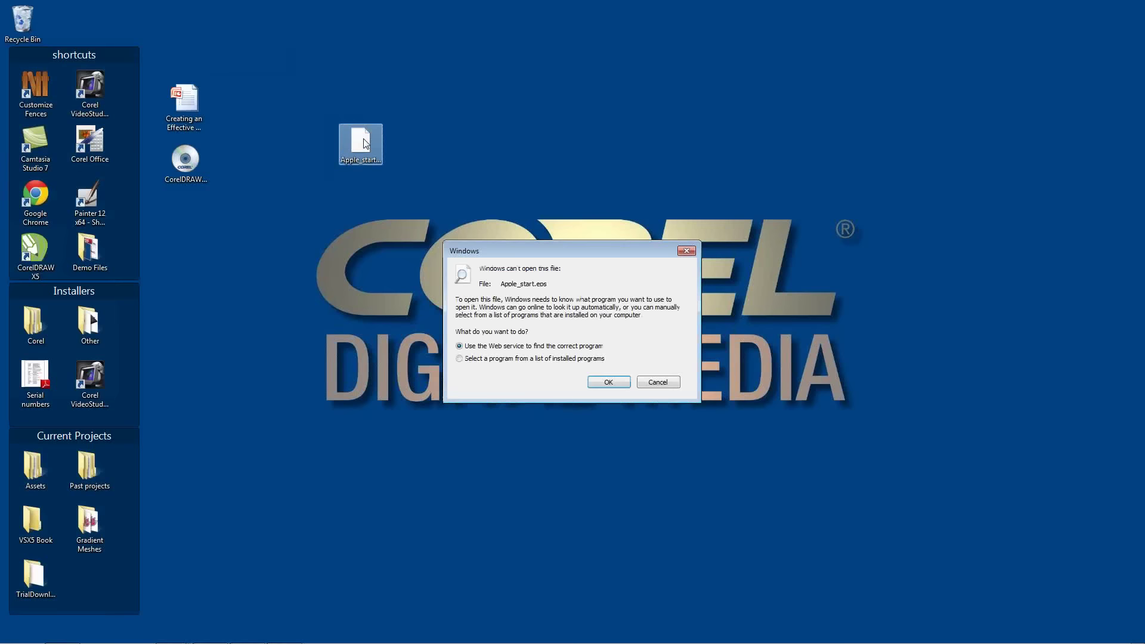
{"action": "left_click", "coordinate": [656, 377]}
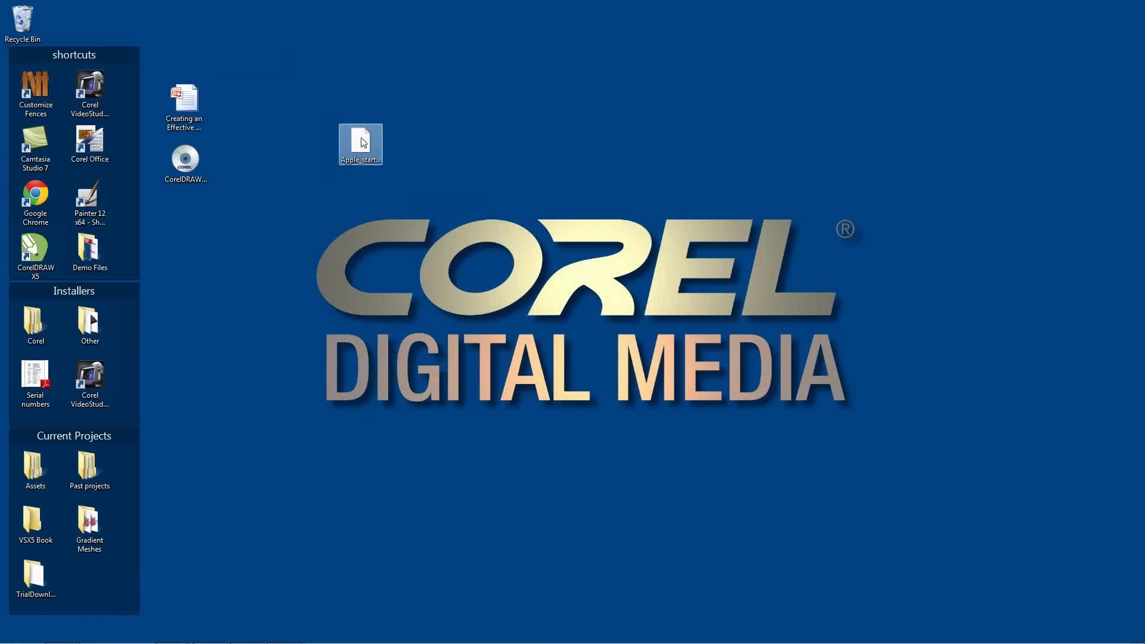
Step: Switch back to the Apple_start drawing in CorelDRAW and create a new Letter-size document with the default settings
{"action": "mouse_move", "coordinate": [215, 638]}
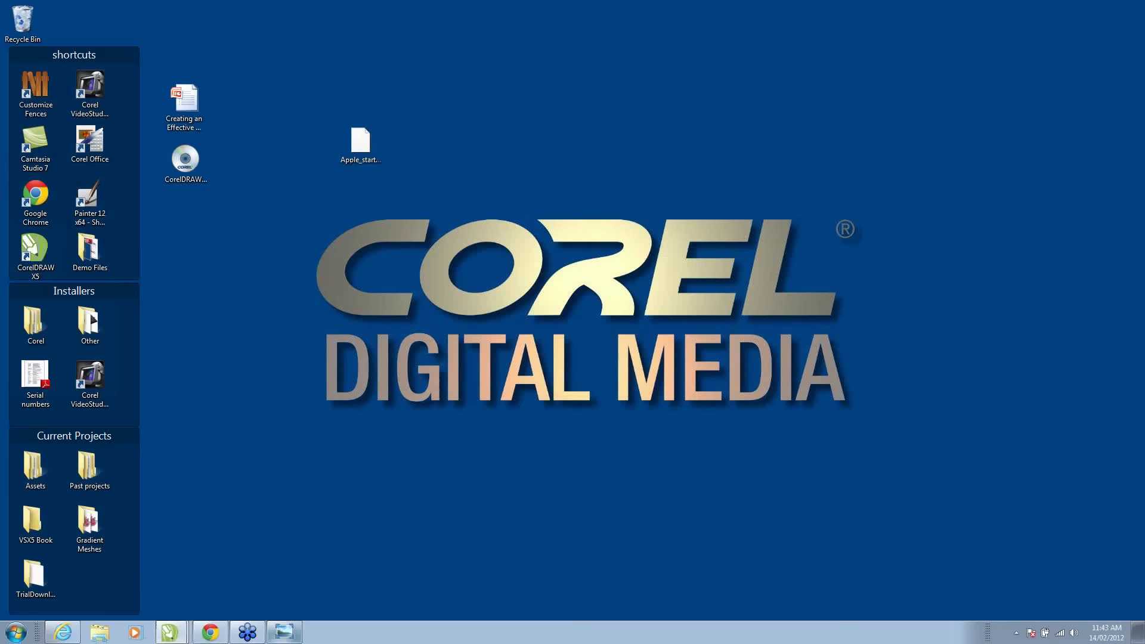
{"action": "mouse_move", "coordinate": [170, 633]}
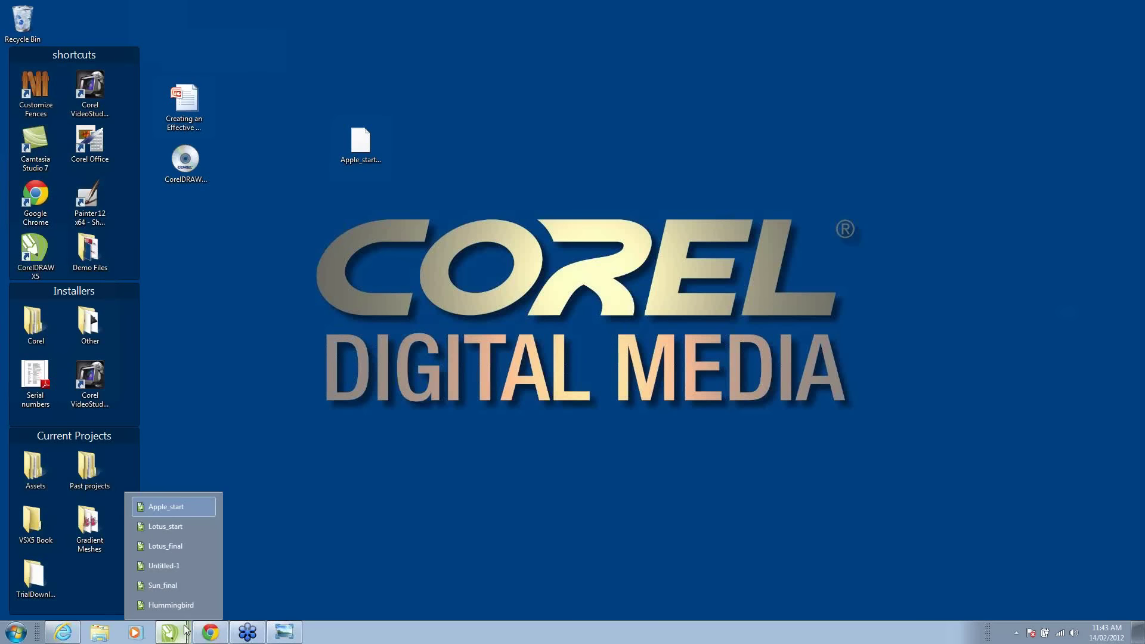
{"action": "left_click", "coordinate": [179, 508]}
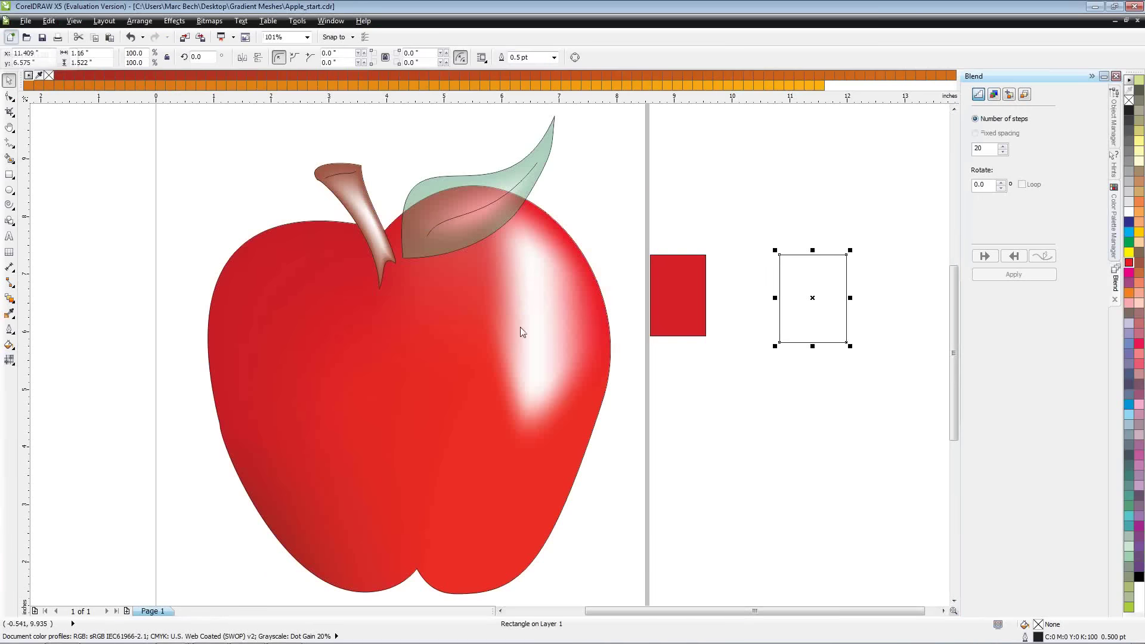
{"action": "key", "text": "ctrl+n"}
{"action": "left_click", "coordinate": [570, 434]}
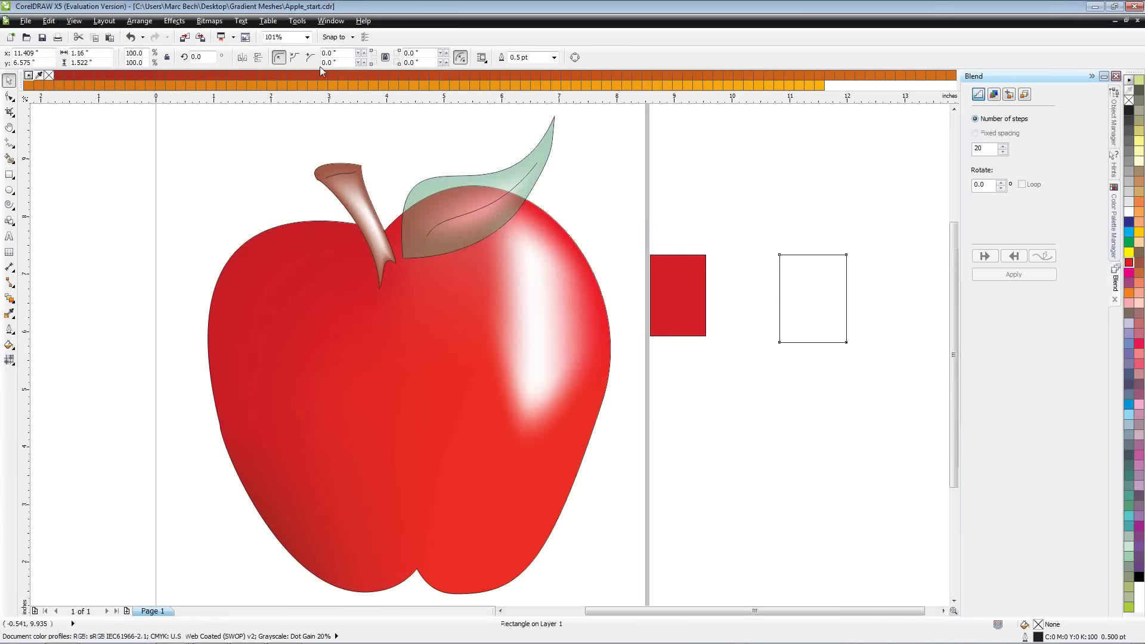
Step: Import Apple_start.eps from the Desktop as editable with text as Text, place it on the page, and enlarge it to about 7.9 by 5.9 inches
{"action": "key", "text": "ctrl+i"}
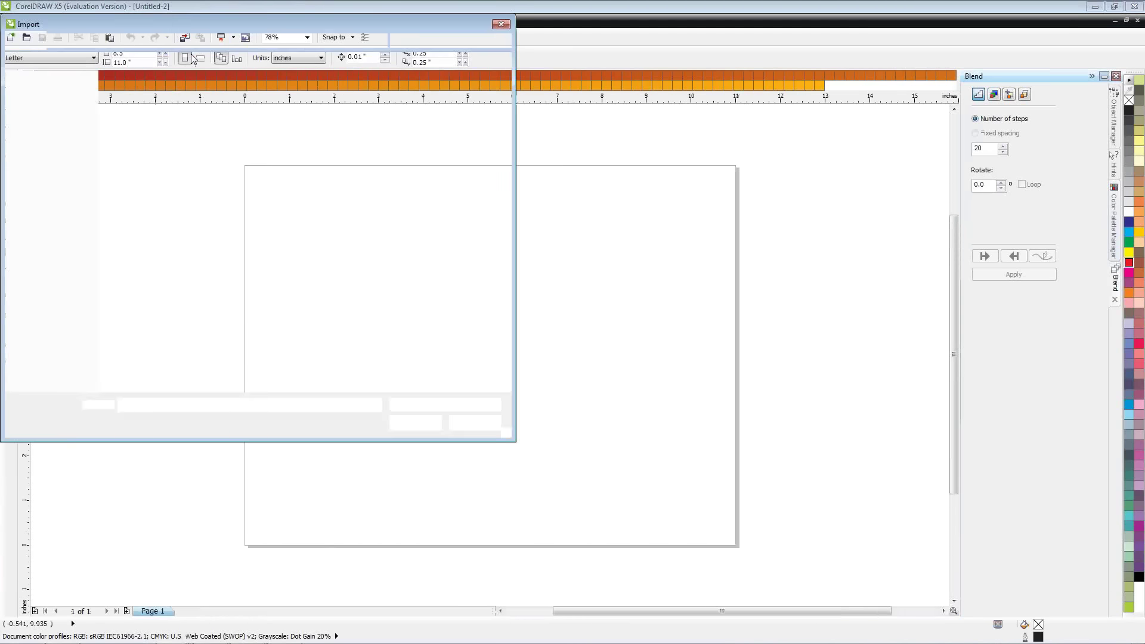
{"action": "left_click", "coordinate": [47, 95]}
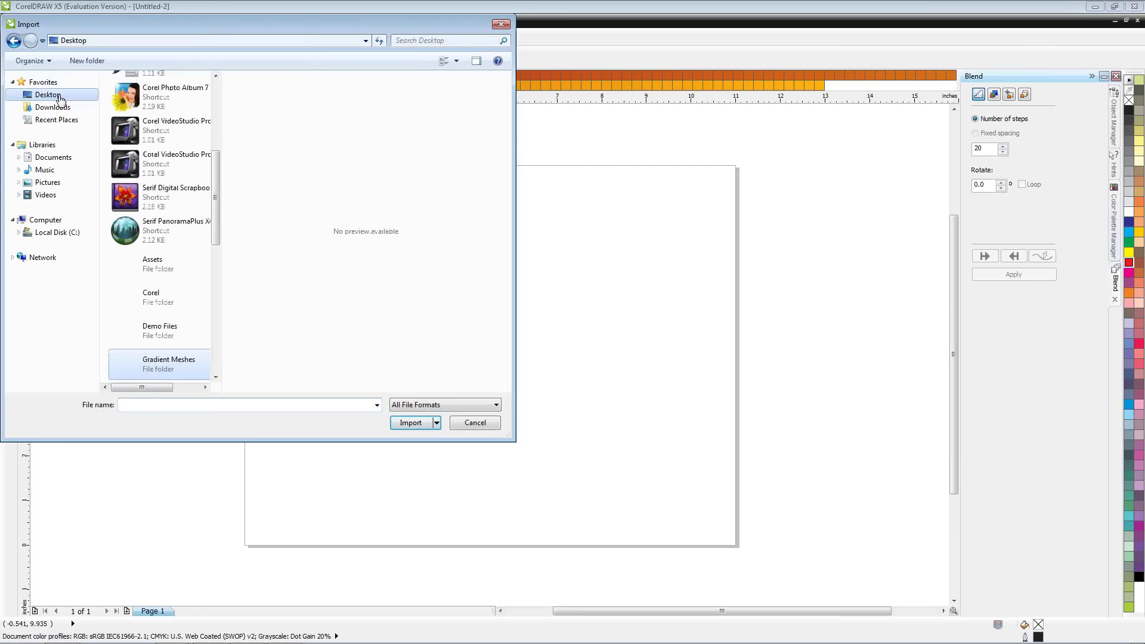
{"action": "left_click", "coordinate": [215, 311]}
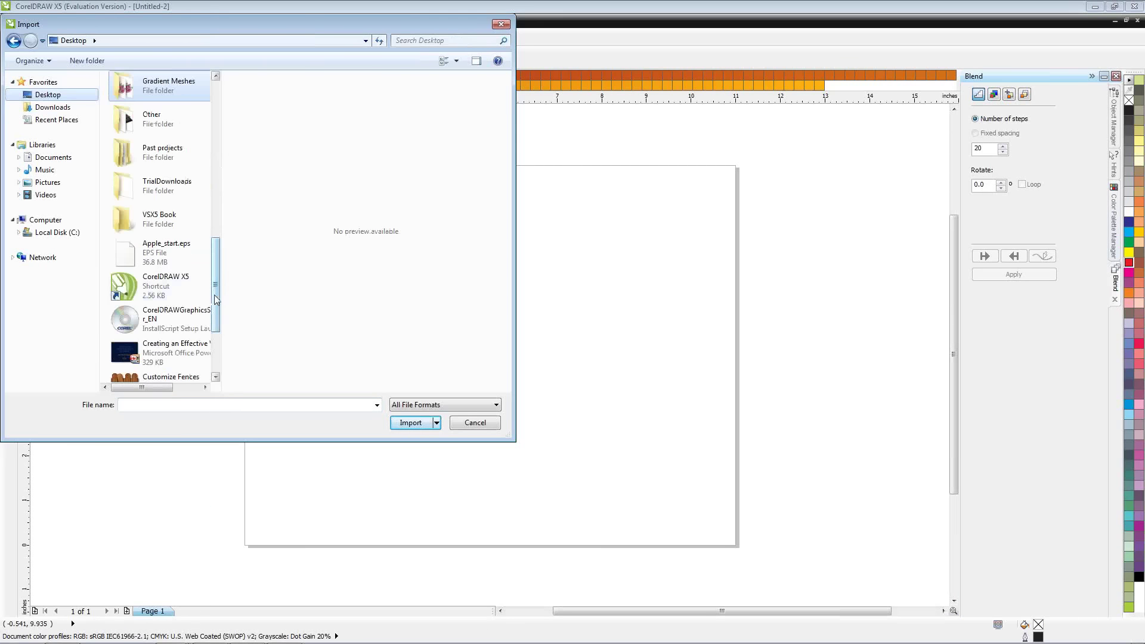
{"action": "double_click", "coordinate": [141, 257]}
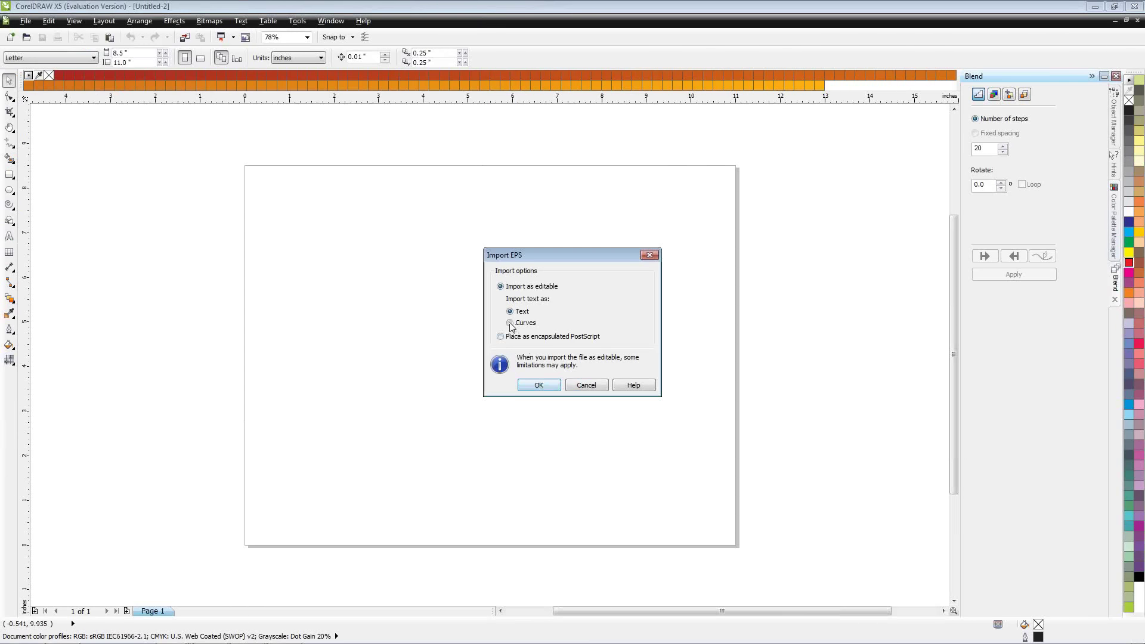
{"action": "left_click", "coordinate": [536, 385]}
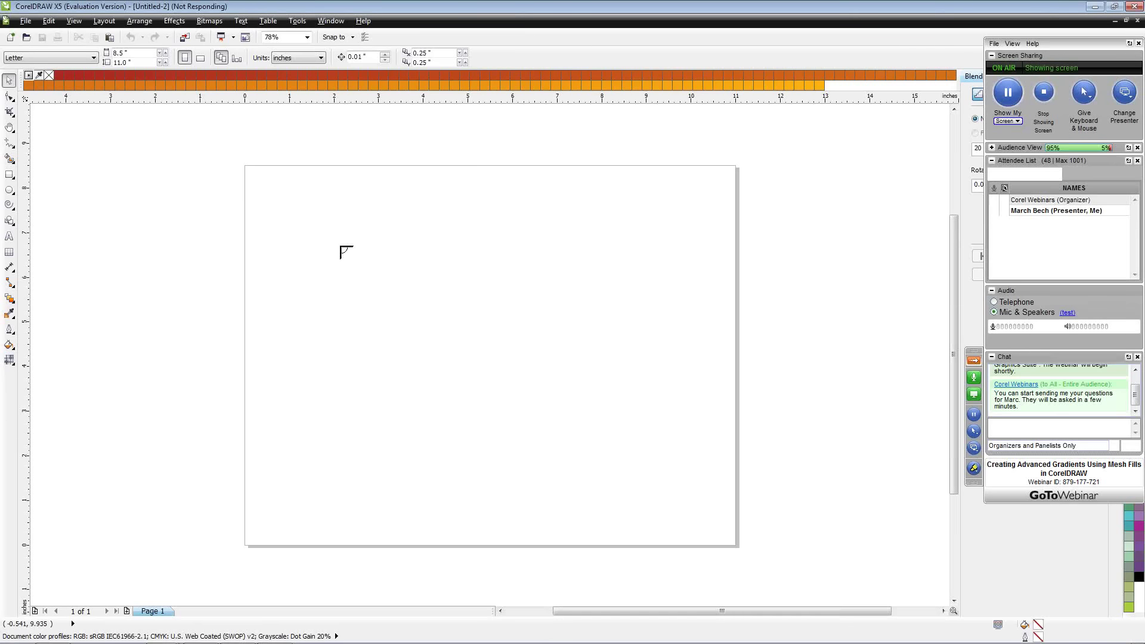
{"action": "left_click_drag", "start_coordinate": [340, 247], "coordinate": [625, 474]}
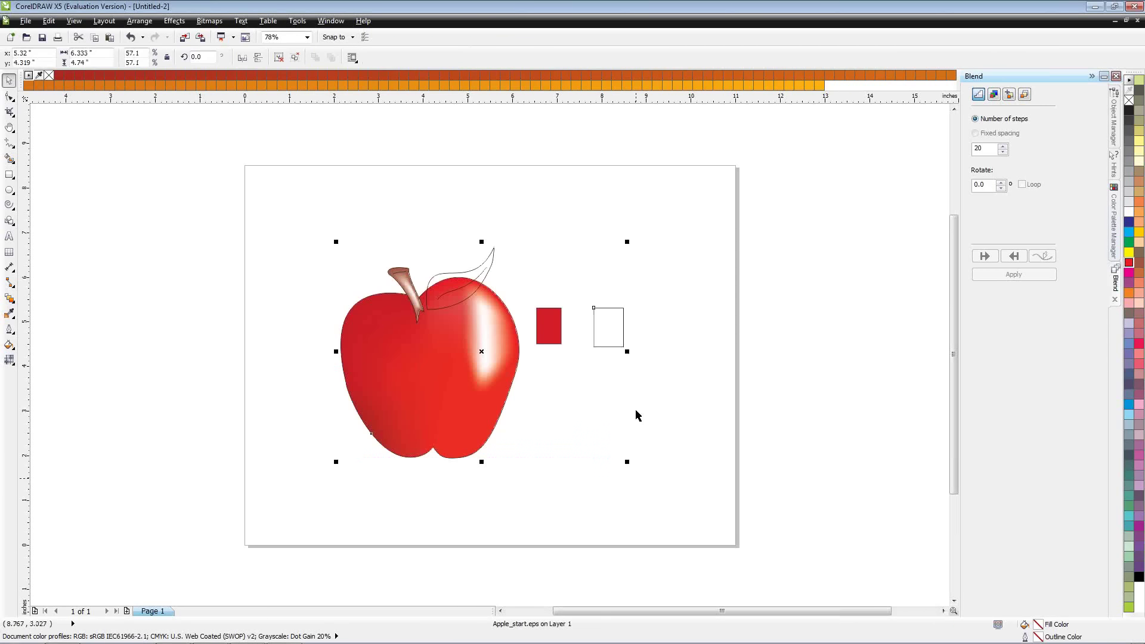
{"action": "left_click_drag", "start_coordinate": [627, 462], "coordinate": [695, 513]}
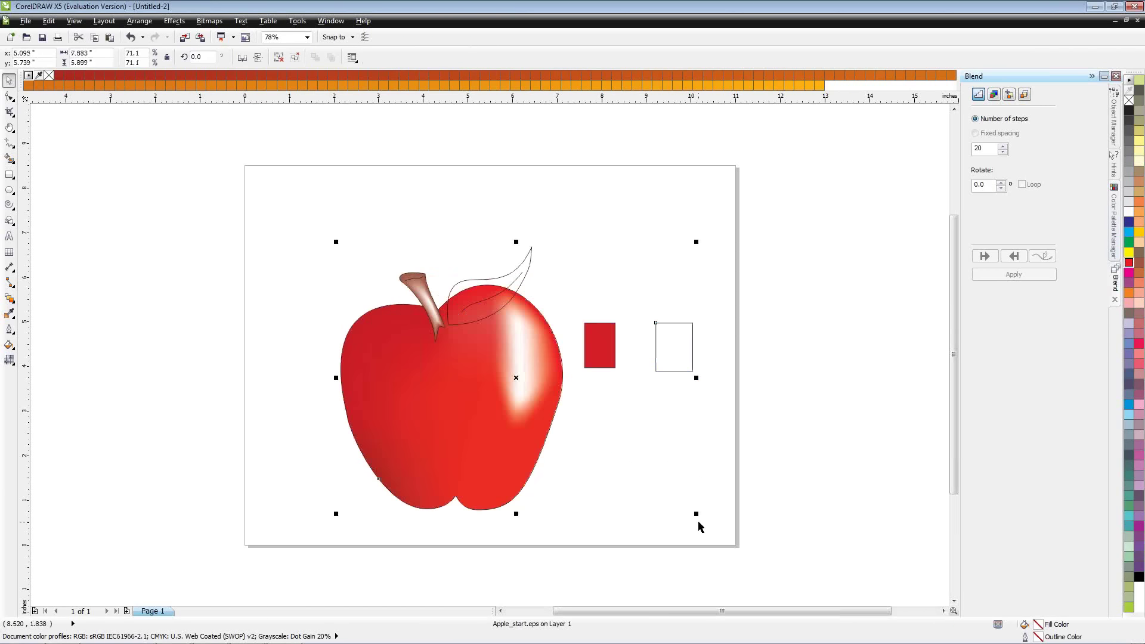
Step: Select the imported apple artwork in the new document to check how it is grouped, and deselect it
{"action": "left_click", "coordinate": [231, 251]}
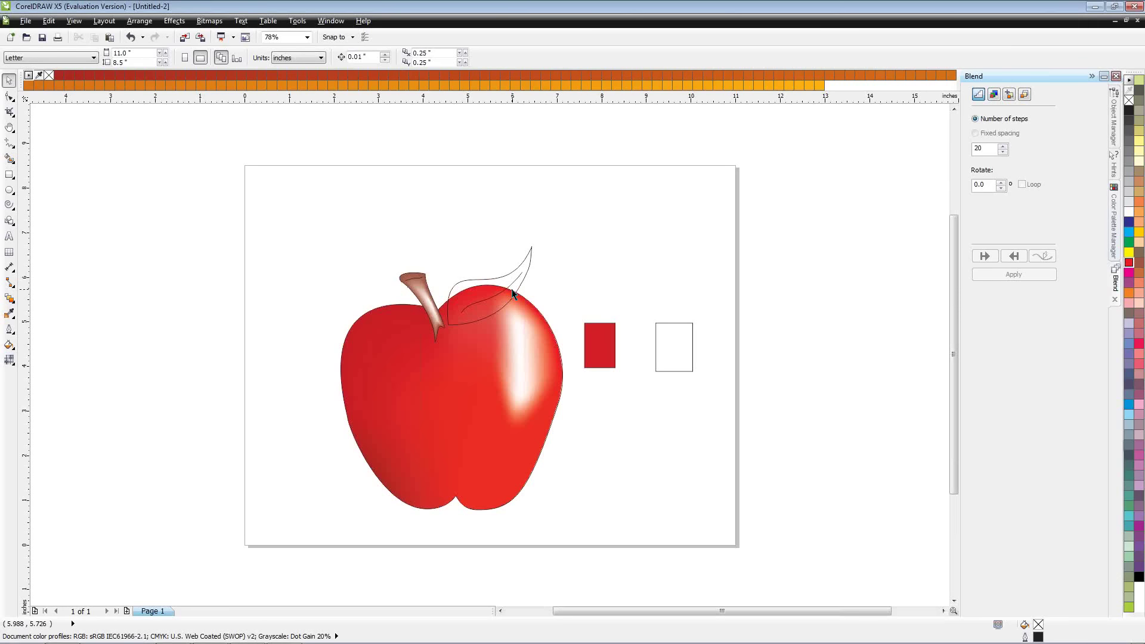
{"action": "left_click", "coordinate": [521, 344]}
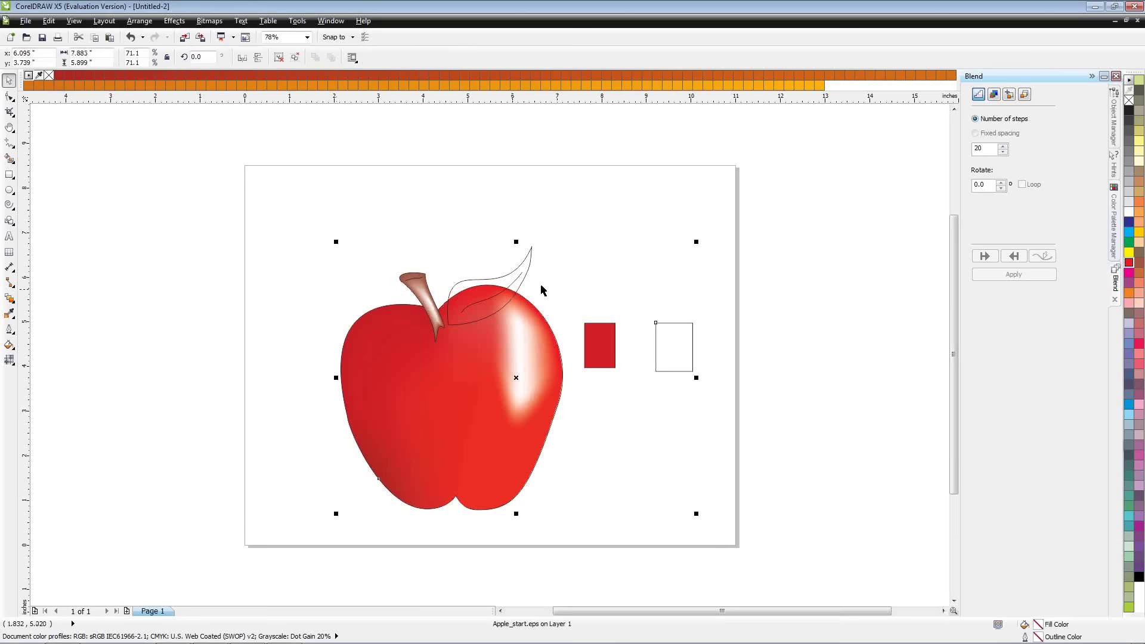
{"action": "left_click", "coordinate": [90, 228]}
{"action": "left_click_drag", "start_coordinate": [568, 285], "coordinate": [716, 411]}
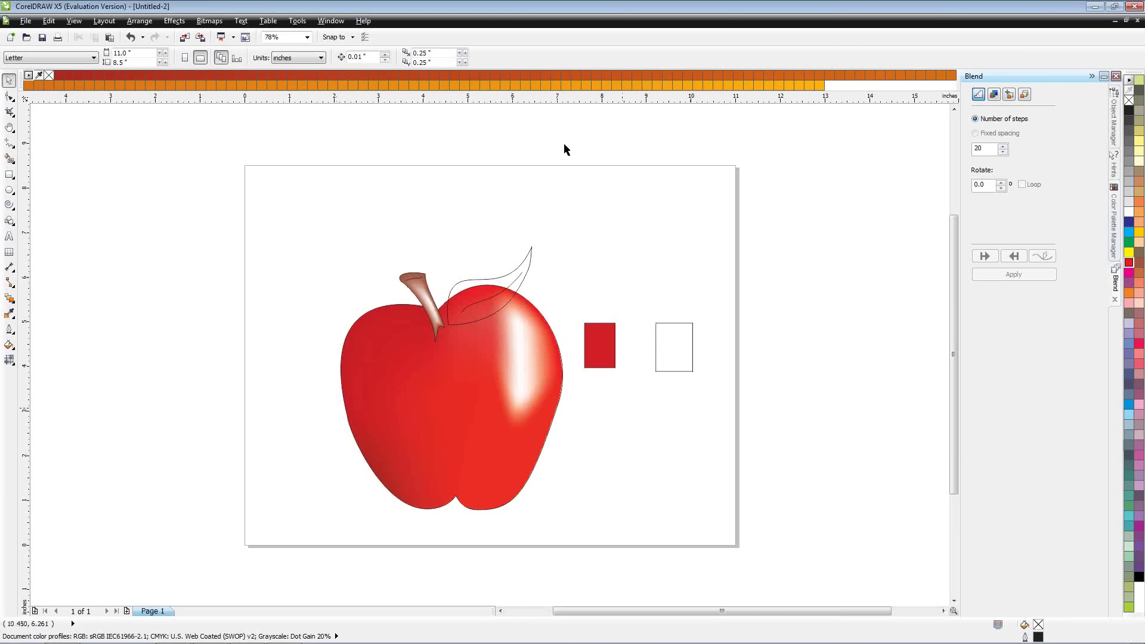
Step: Switch to the Apple_start drawing, select the mesh-filled stem and look through the effects available for it
{"action": "left_click", "coordinate": [319, 22]}
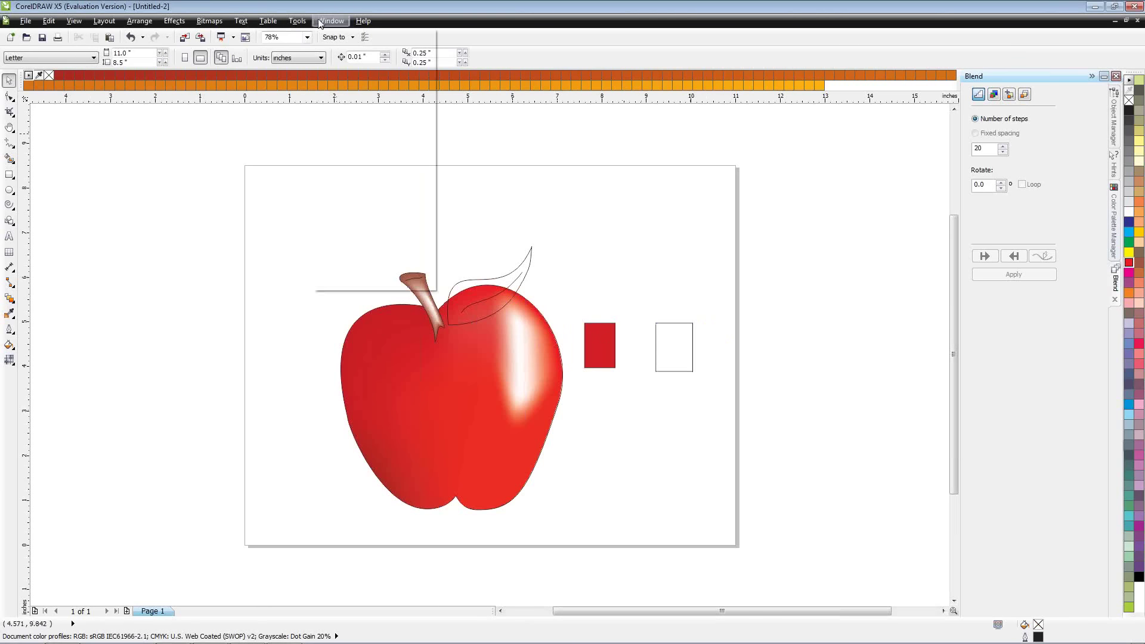
{"action": "left_click", "coordinate": [353, 207]}
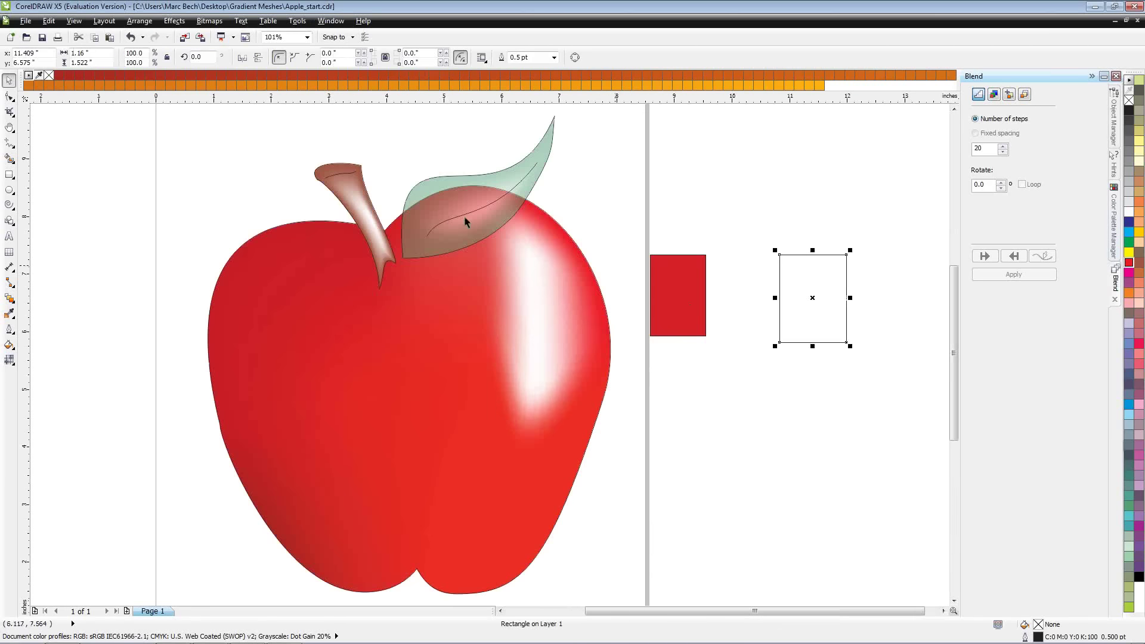
{"action": "left_click", "coordinate": [355, 187]}
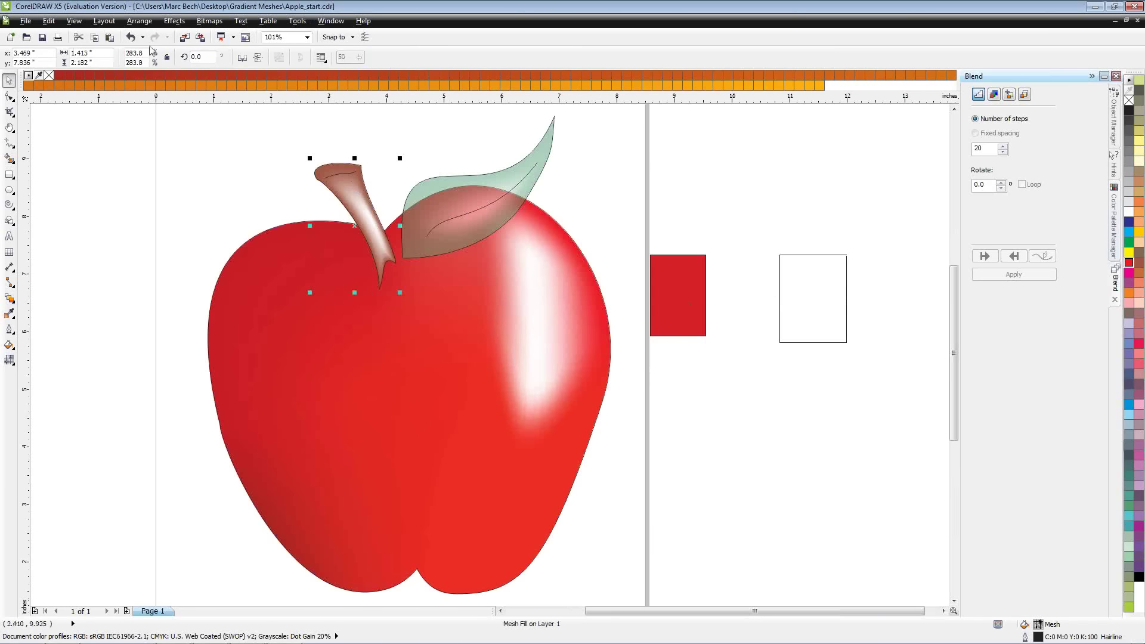
{"action": "left_click", "coordinate": [172, 22]}
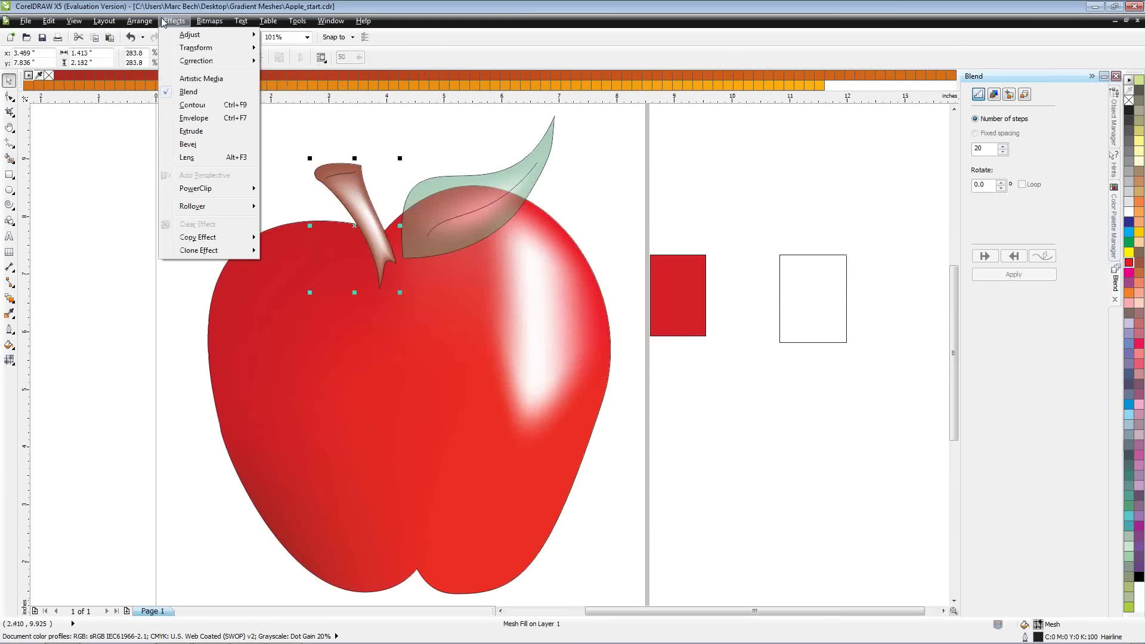
{"action": "mouse_move", "coordinate": [146, 22]}
{"action": "left_click", "coordinate": [65, 260]}
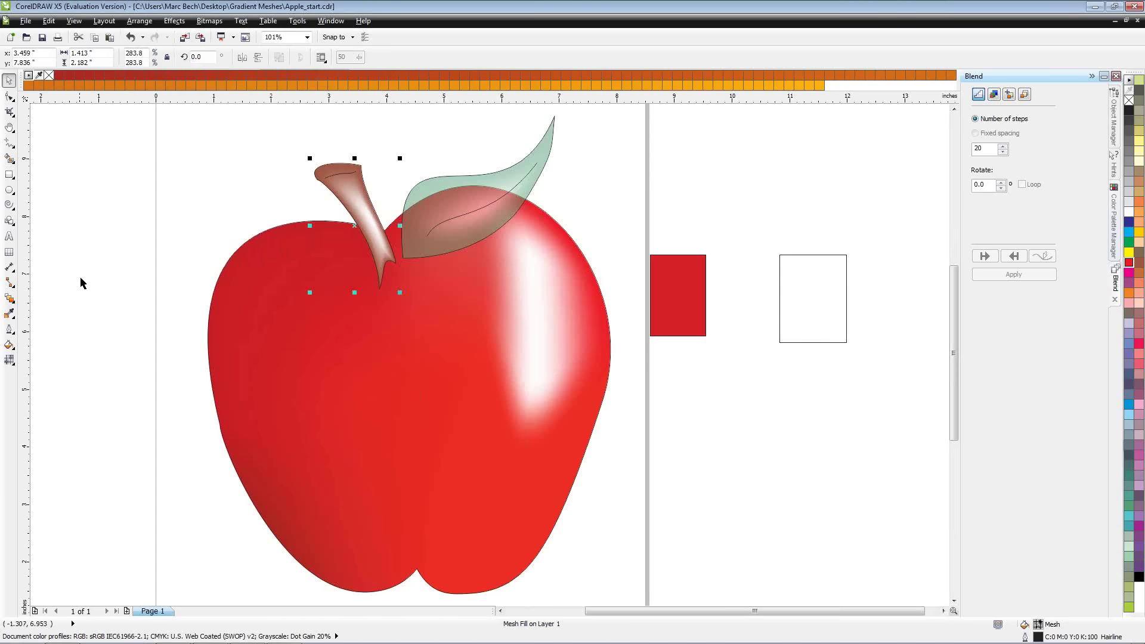
Step: Try to use the Distort tool on the apple's mesh-filled stem and leaf
{"action": "left_click", "coordinate": [10, 299]}
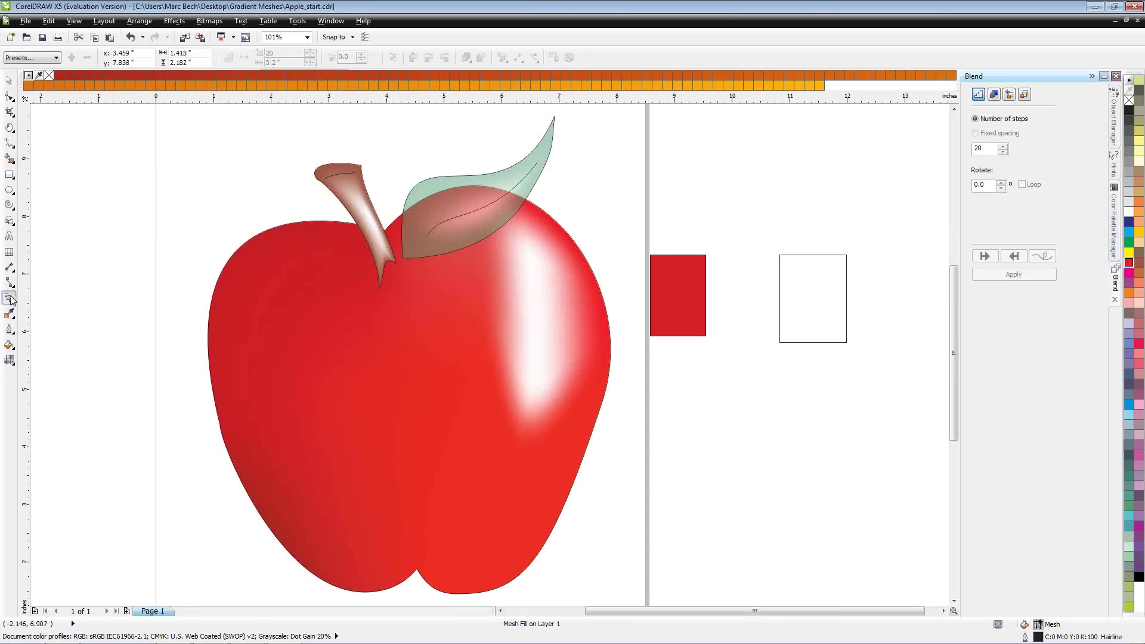
{"action": "left_click", "coordinate": [11, 300]}
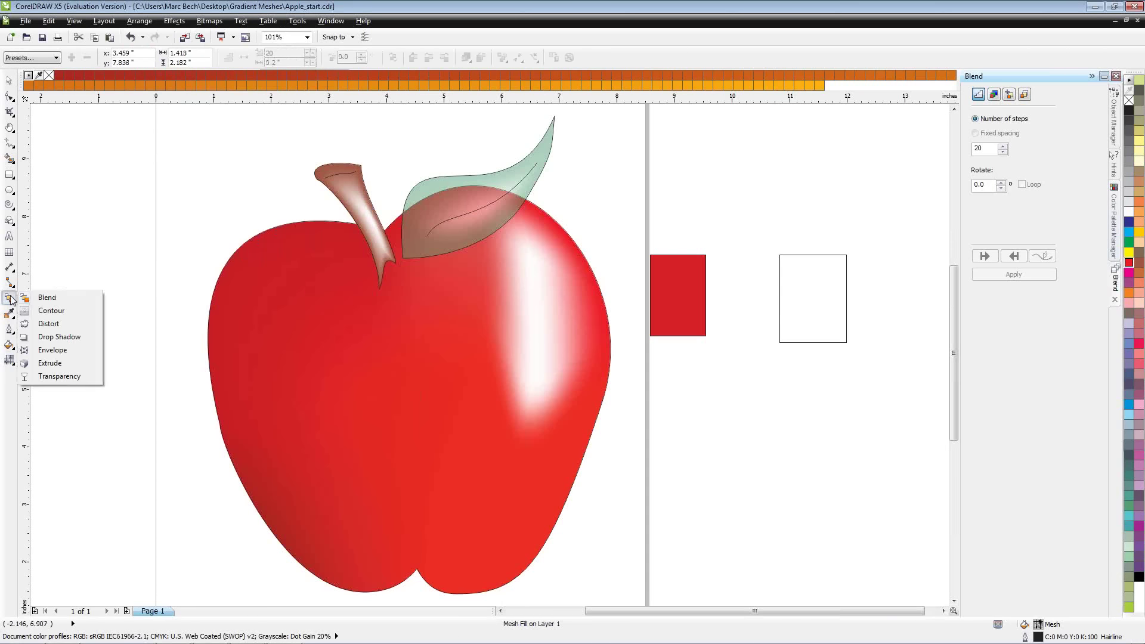
{"action": "left_click", "coordinate": [45, 325]}
{"action": "left_click", "coordinate": [44, 325]}
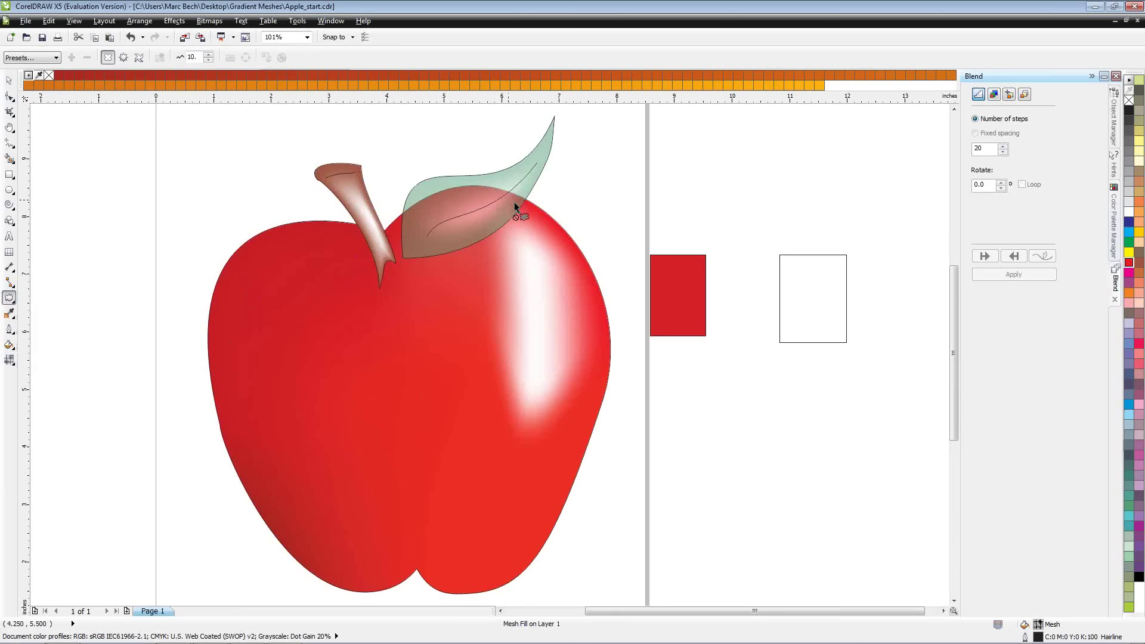
{"action": "left_click", "coordinate": [9, 79]}
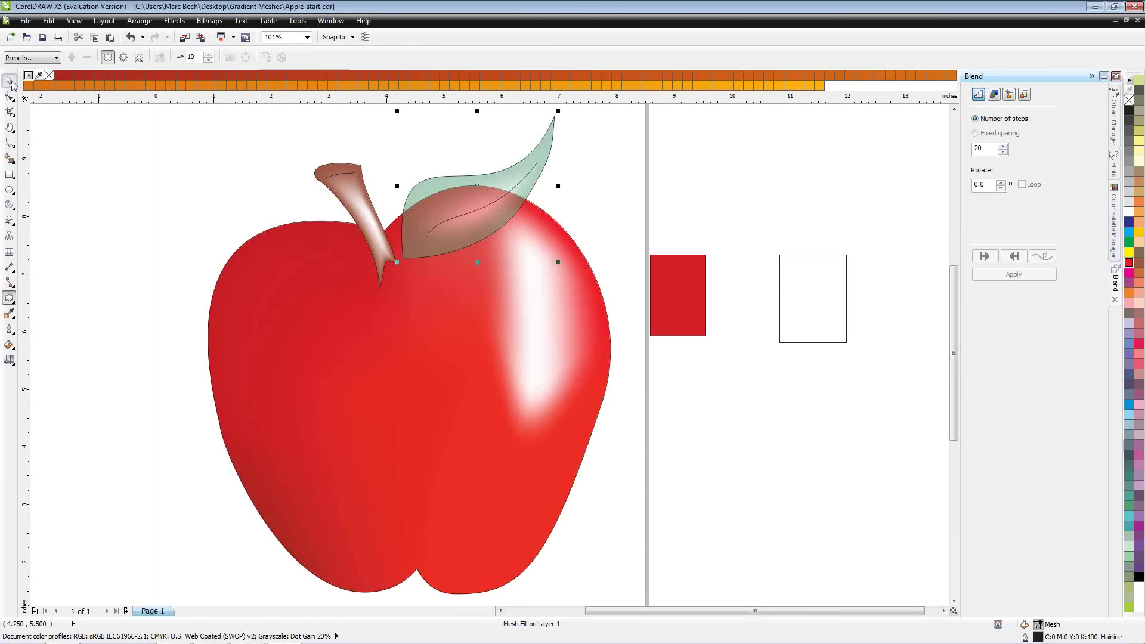
{"action": "left_click", "coordinate": [9, 298]}
{"action": "left_click", "coordinate": [9, 299]}
Step: Switch to the Lotus_start drawing and undo the recent mesh-fill changes until the four outer petals are plain again
{"action": "left_click", "coordinate": [330, 21]}
{"action": "left_click", "coordinate": [365, 216]}
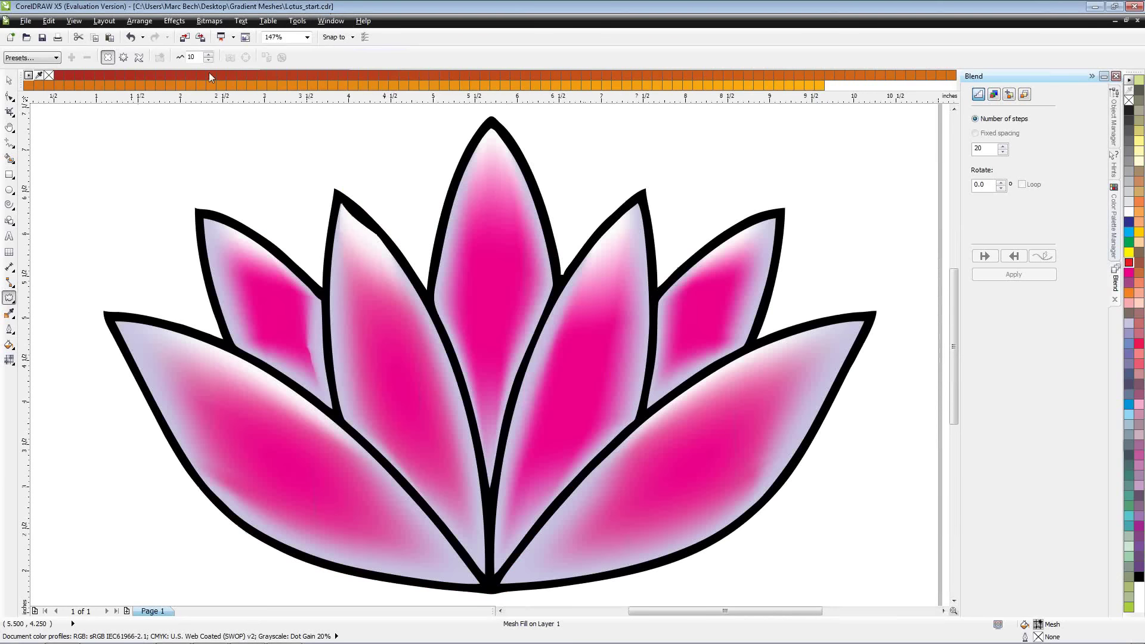
{"action": "key", "text": "ctrl+z"}
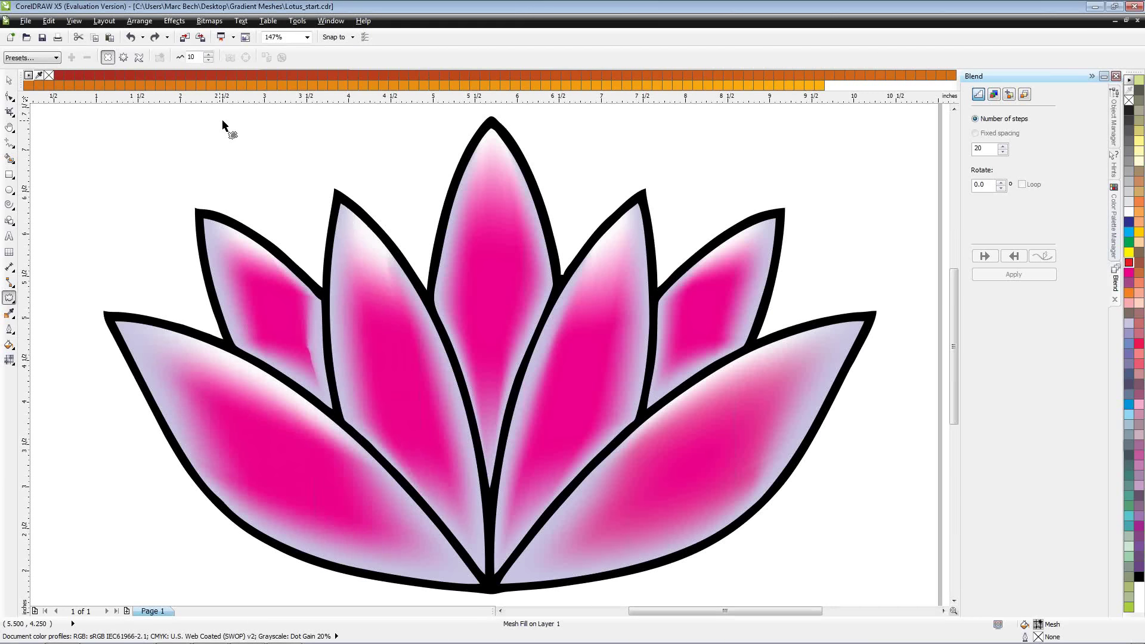
{"action": "key", "text": "ctrl+z"}
{"action": "key", "text": "ctrl+z"}
{"action": "key", "text": "ctrl+z"}
{"action": "key", "text": "ctrl+z"}
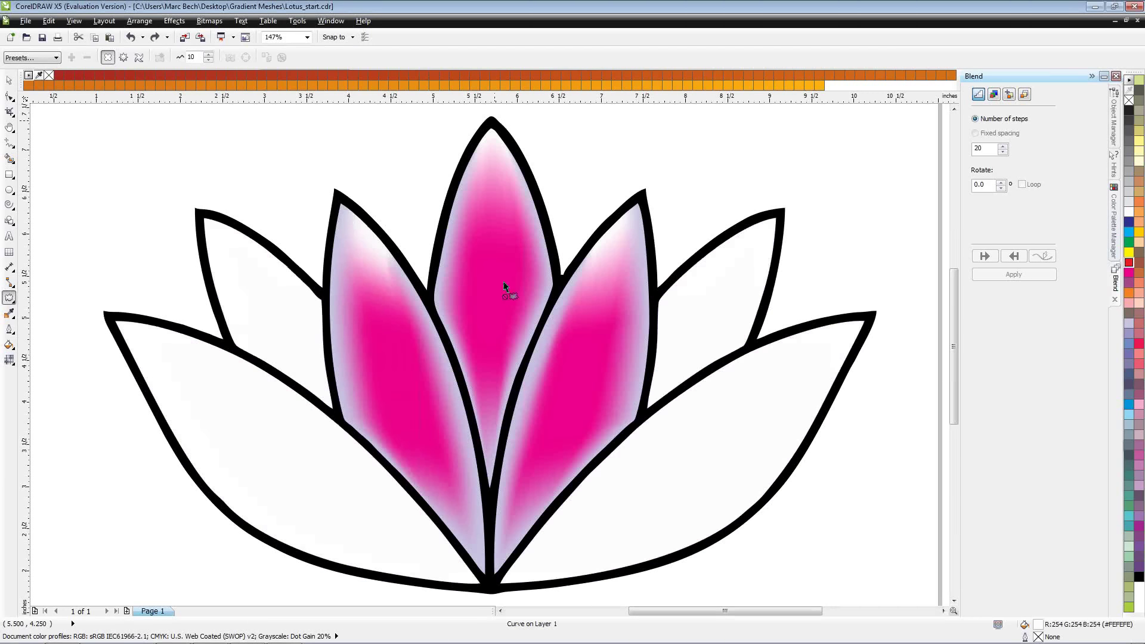
Step: With the Mesh Fill tool, try to copy mesh fill properties from the neighbouring petals onto the left inner petal
{"action": "left_click", "coordinate": [9, 360]}
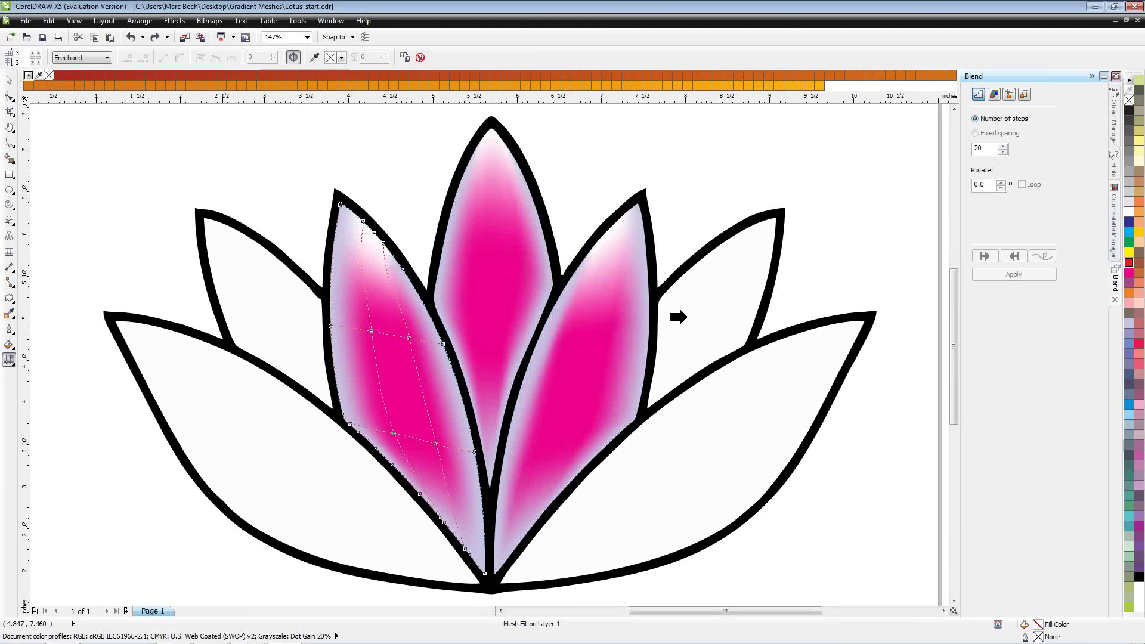
{"action": "left_click", "coordinate": [685, 316]}
{"action": "left_click", "coordinate": [635, 359]}
{"action": "left_click_drag", "start_coordinate": [683, 332], "coordinate": [616, 340]}
{"action": "left_click", "coordinate": [627, 357]}
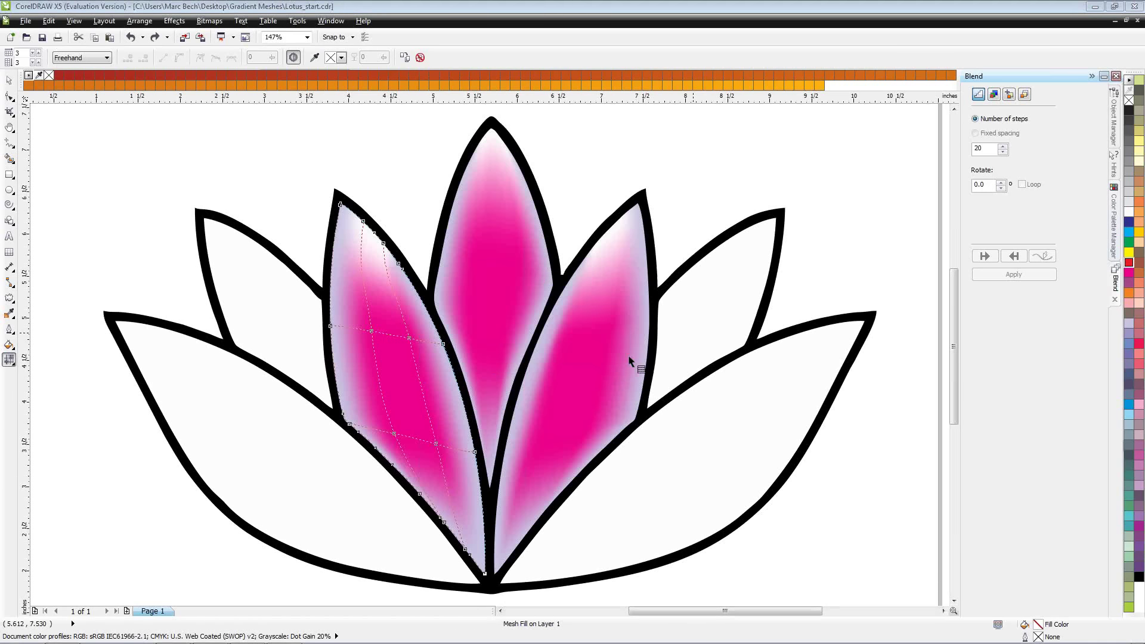
Step: Try again to copy the right inner petal's mesh fill onto the left inner petal, and decline a further attempt
{"action": "left_click", "coordinate": [404, 58]}
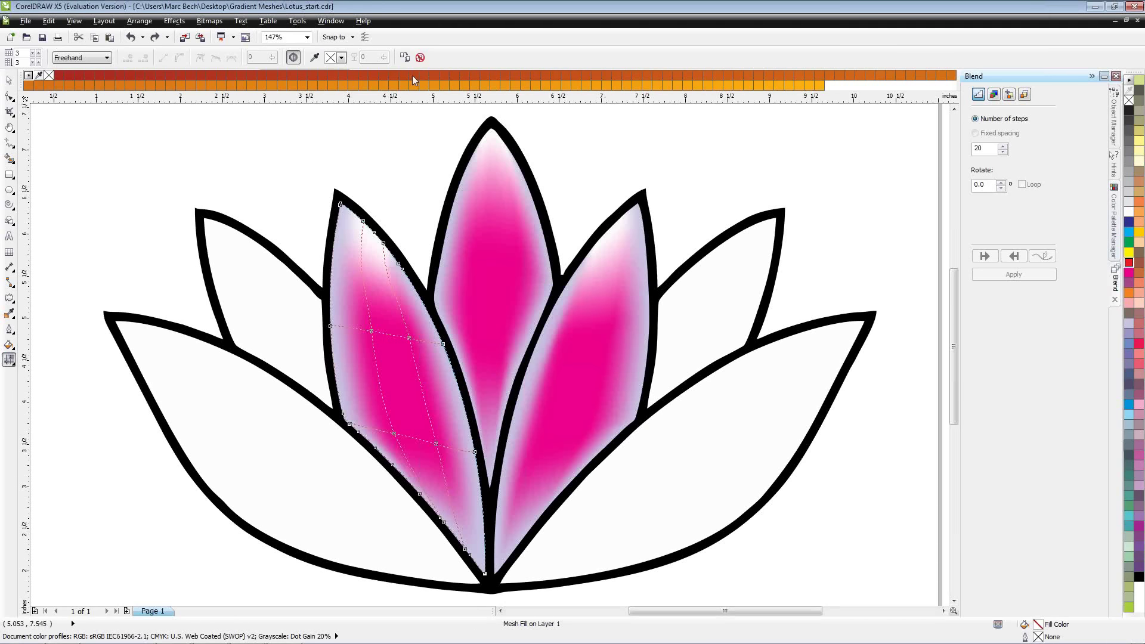
{"action": "left_click", "coordinate": [581, 316]}
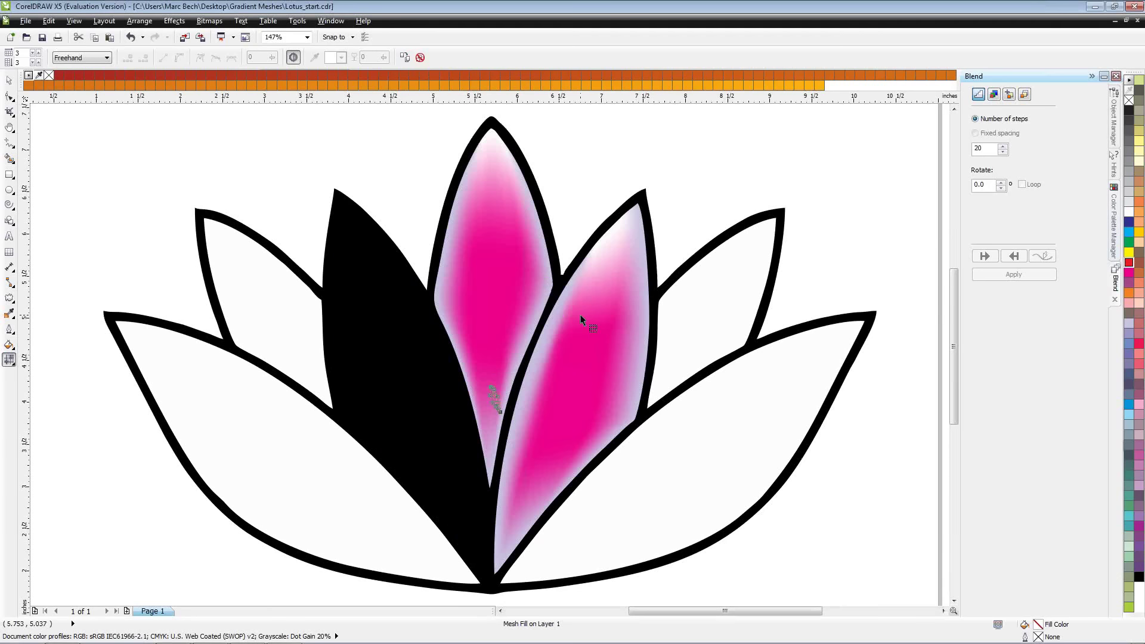
{"action": "left_click", "coordinate": [404, 57]}
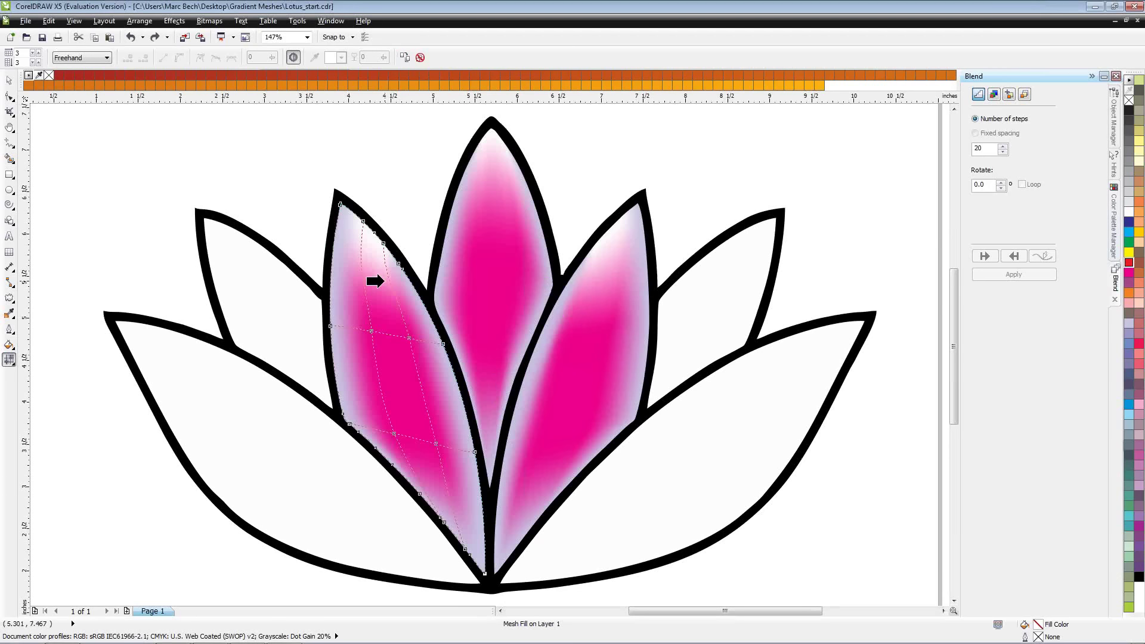
{"action": "left_click", "coordinate": [616, 337]}
{"action": "left_click", "coordinate": [607, 333]}
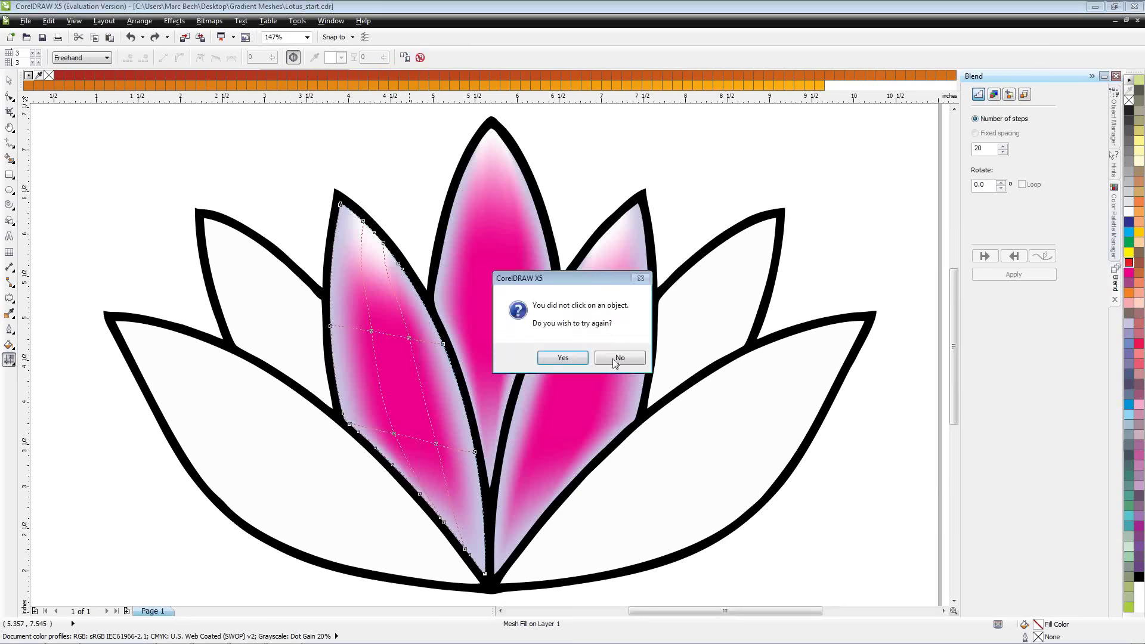
{"action": "left_click", "coordinate": [614, 360]}
Step: Examine which mesh editing commands are offered for the blank right outer petal and the mesh-filled right inner petal
{"action": "right_click", "coordinate": [705, 322]}
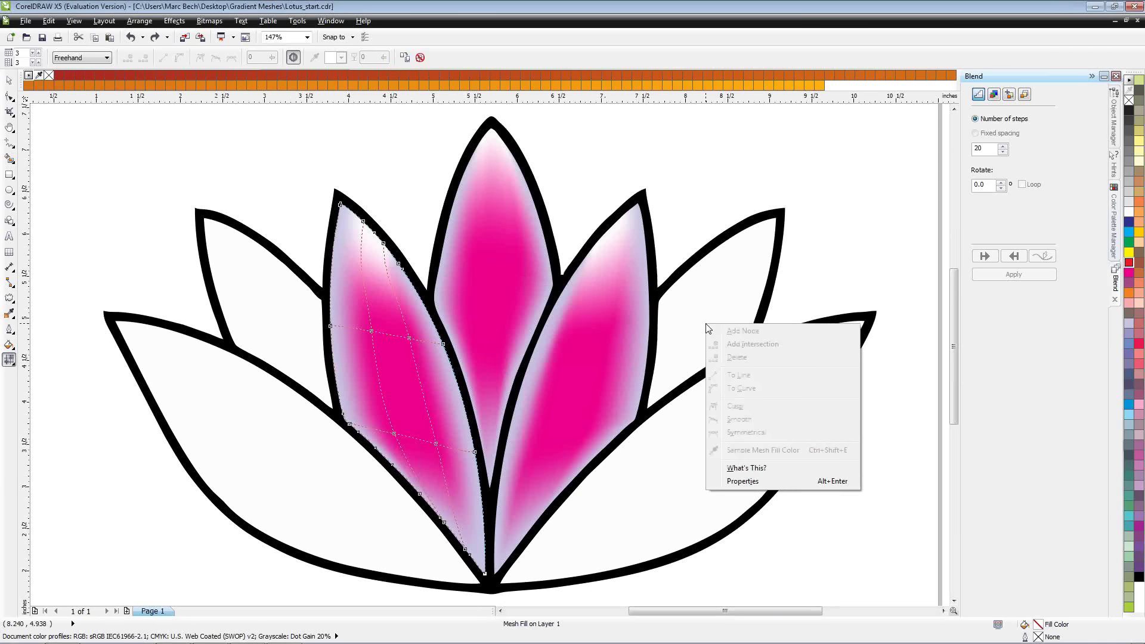
{"action": "left_click", "coordinate": [693, 316]}
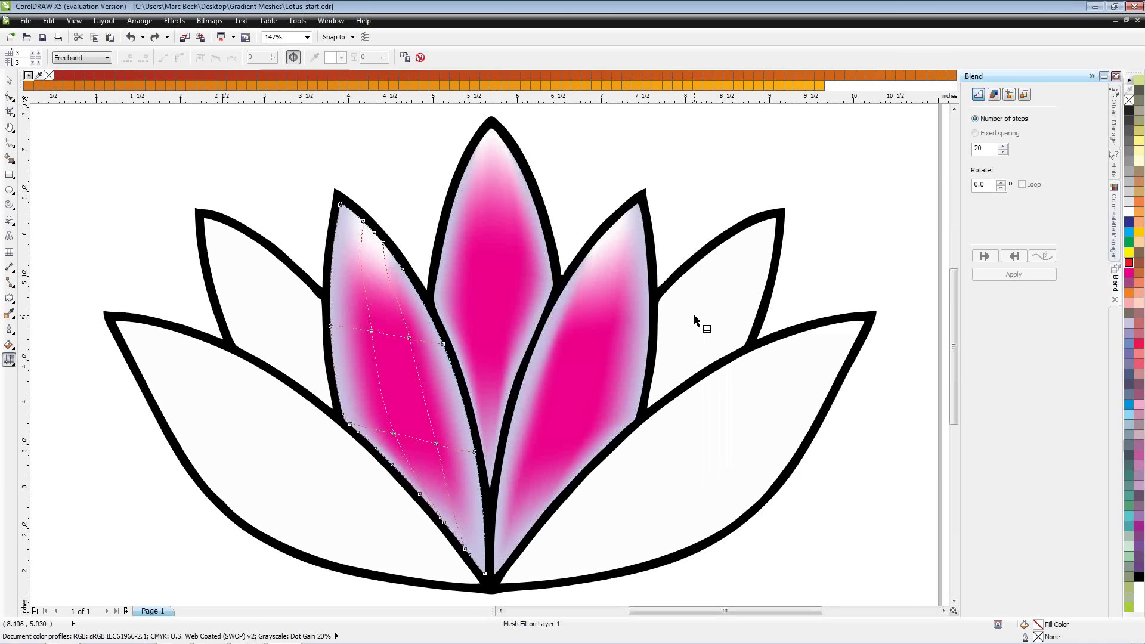
{"action": "right_click", "coordinate": [694, 316]}
{"action": "left_click", "coordinate": [694, 315]}
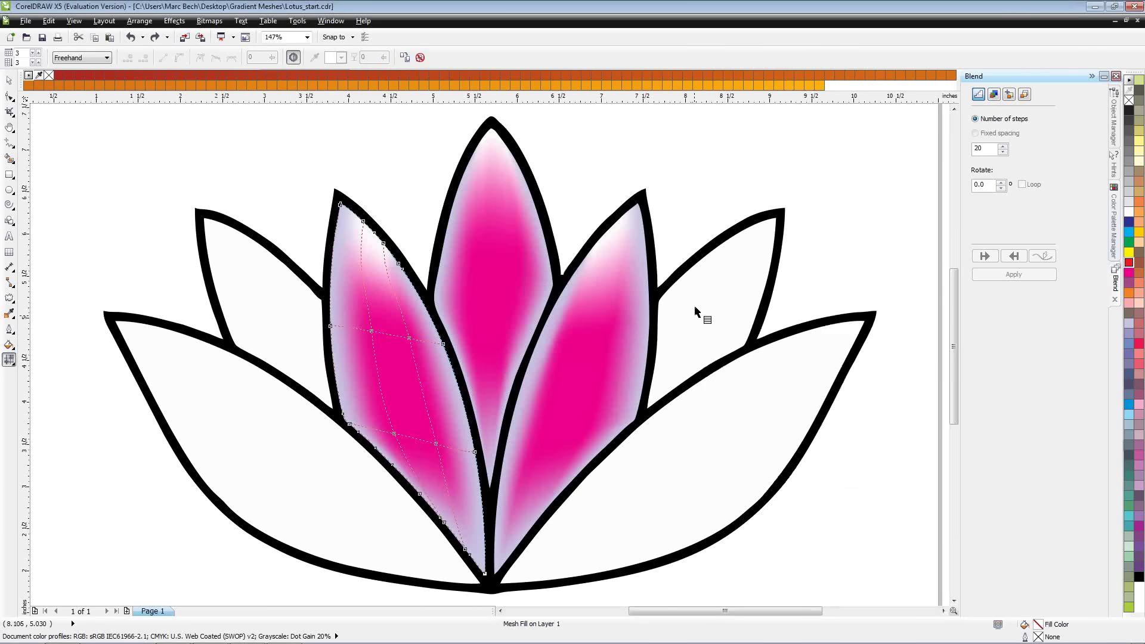
{"action": "left_click", "coordinate": [604, 315]}
{"action": "right_click", "coordinate": [603, 315]}
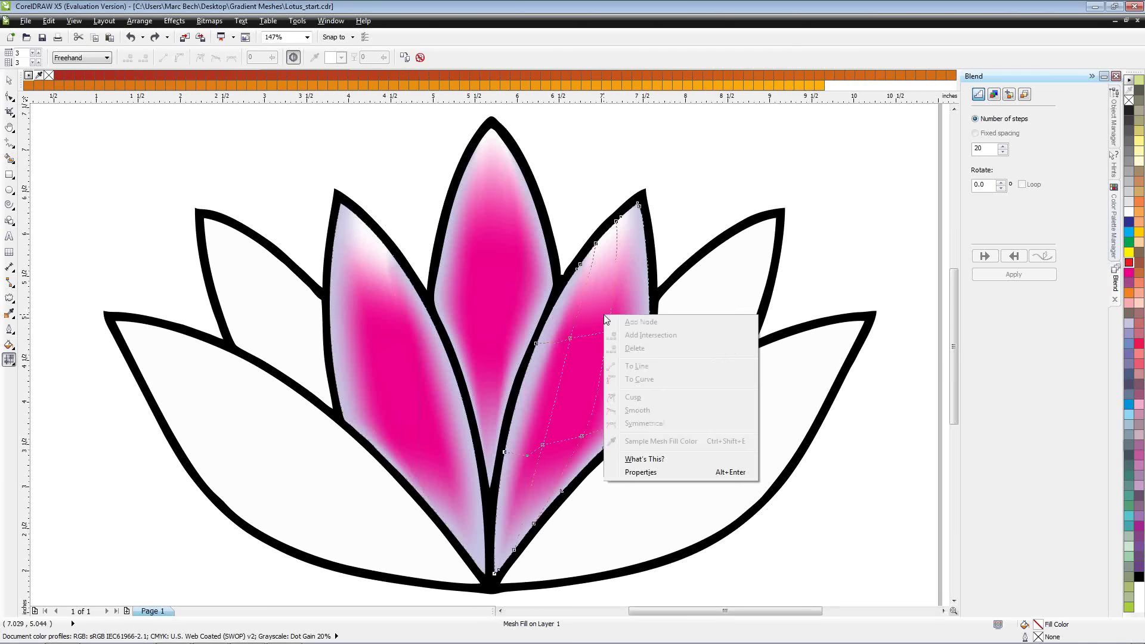
{"action": "left_click", "coordinate": [696, 303]}
{"action": "right_click", "coordinate": [606, 312]}
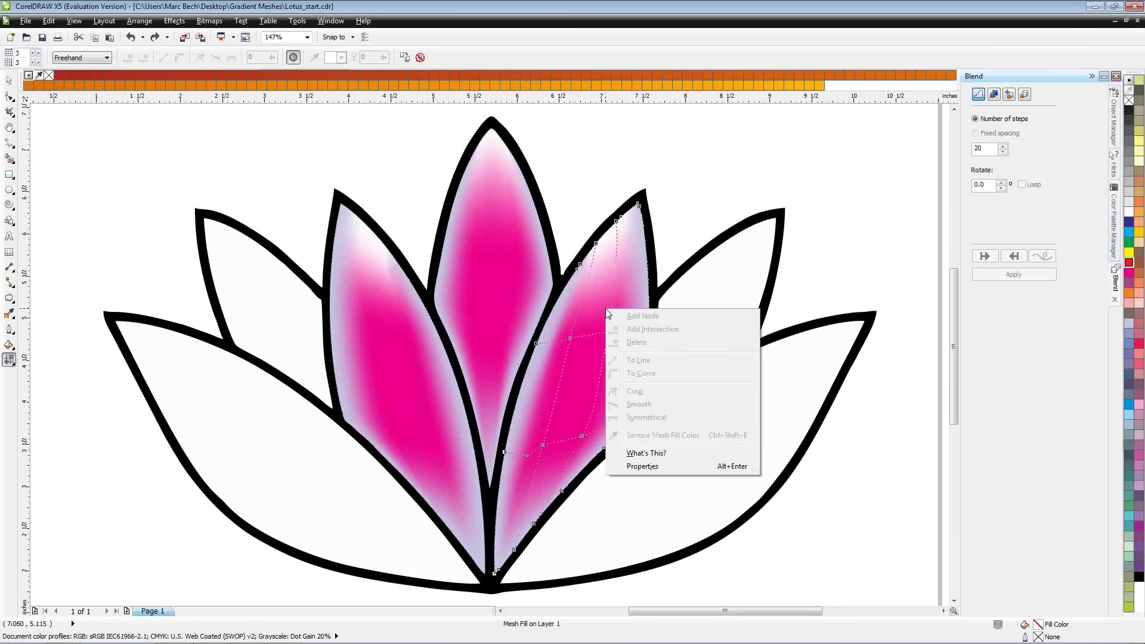
{"action": "left_click", "coordinate": [694, 300]}
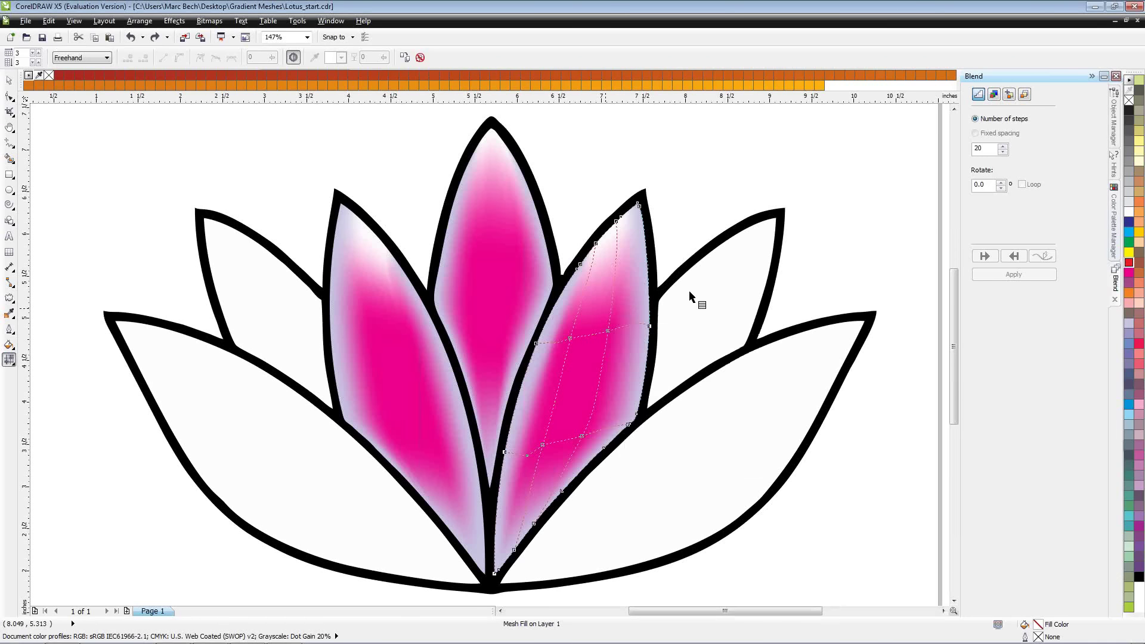
{"action": "right_click", "coordinate": [625, 316]}
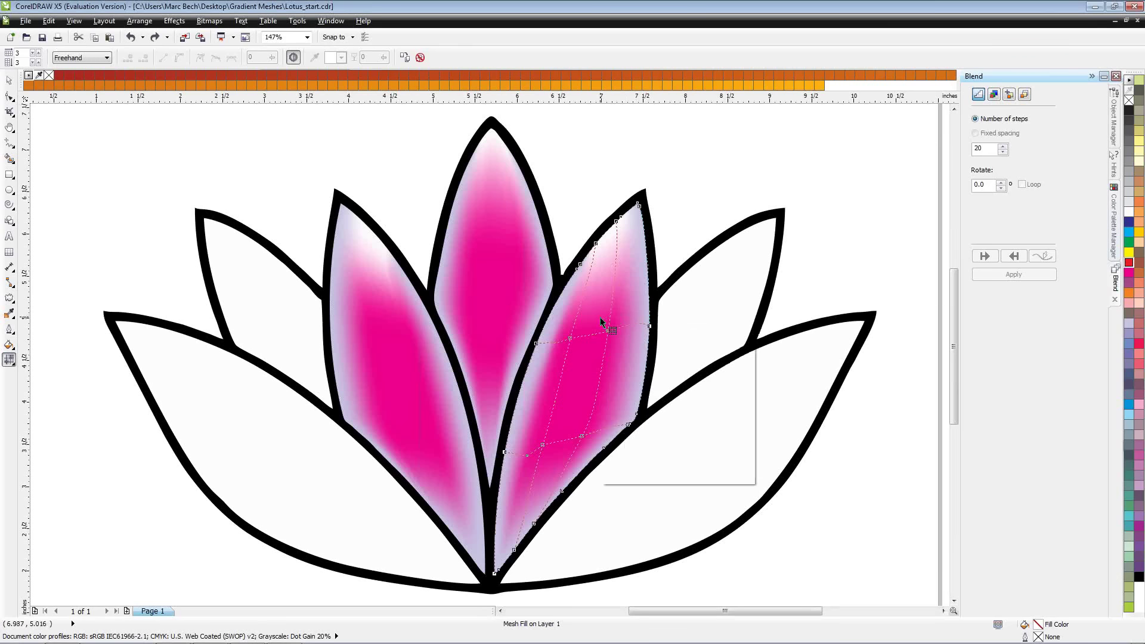
{"action": "left_click", "coordinate": [687, 294]}
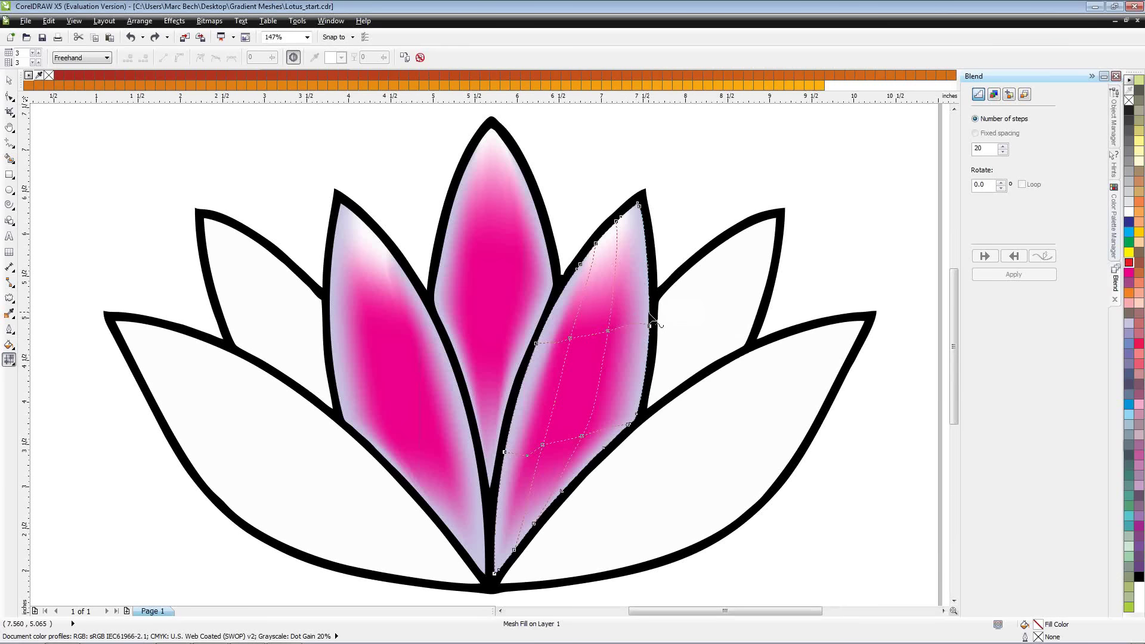
{"action": "right_click", "coordinate": [603, 311]}
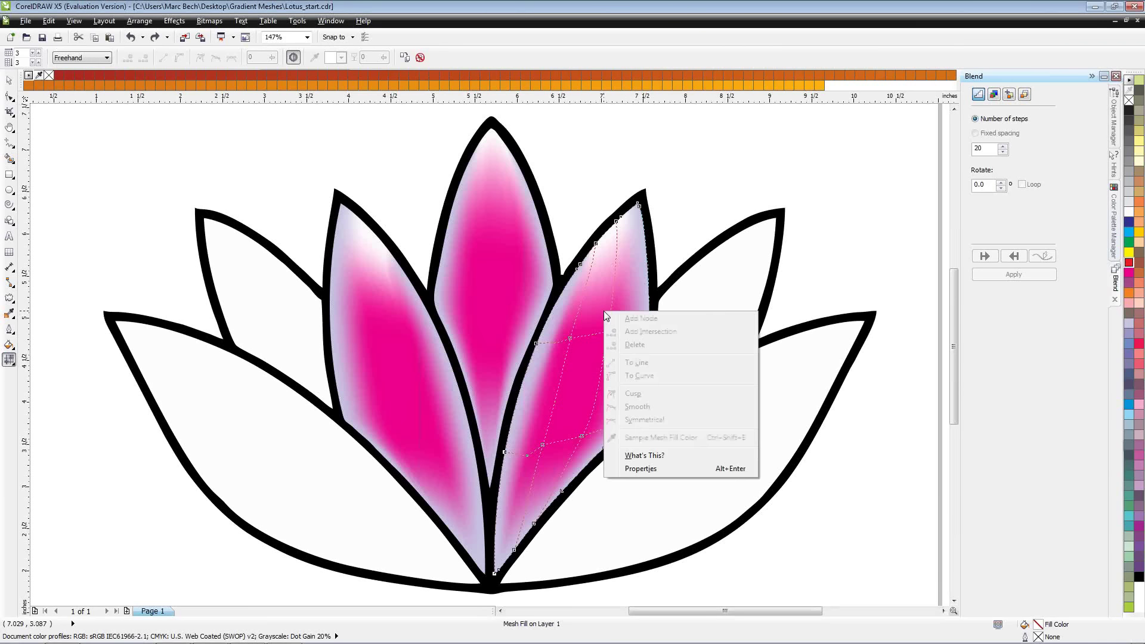
{"action": "left_click", "coordinate": [685, 293]}
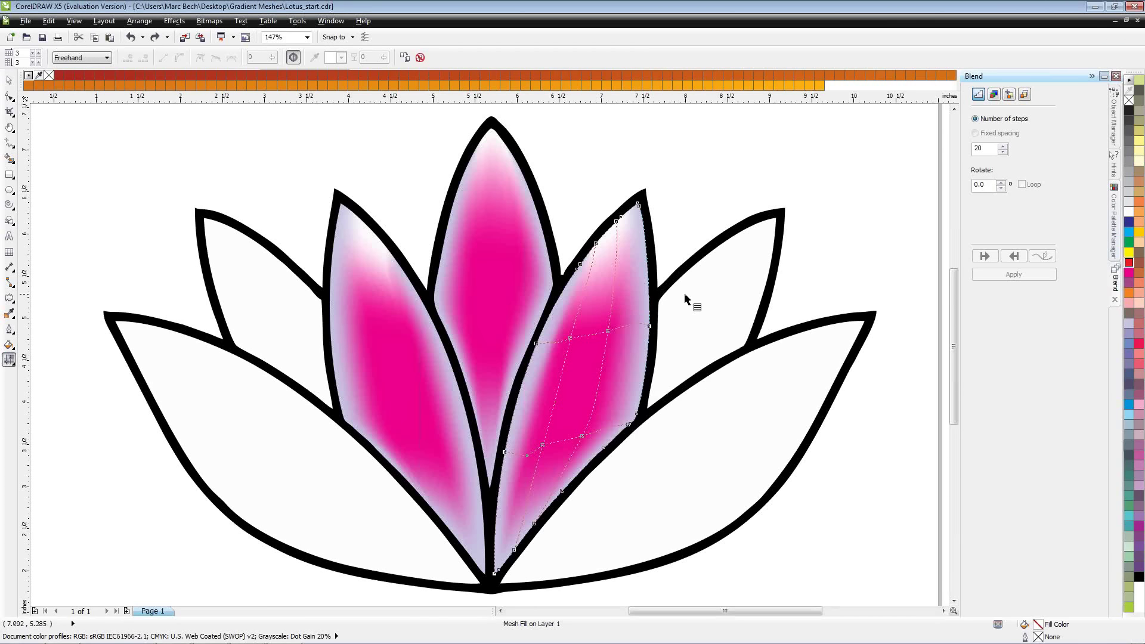
{"action": "right_click", "coordinate": [590, 352]}
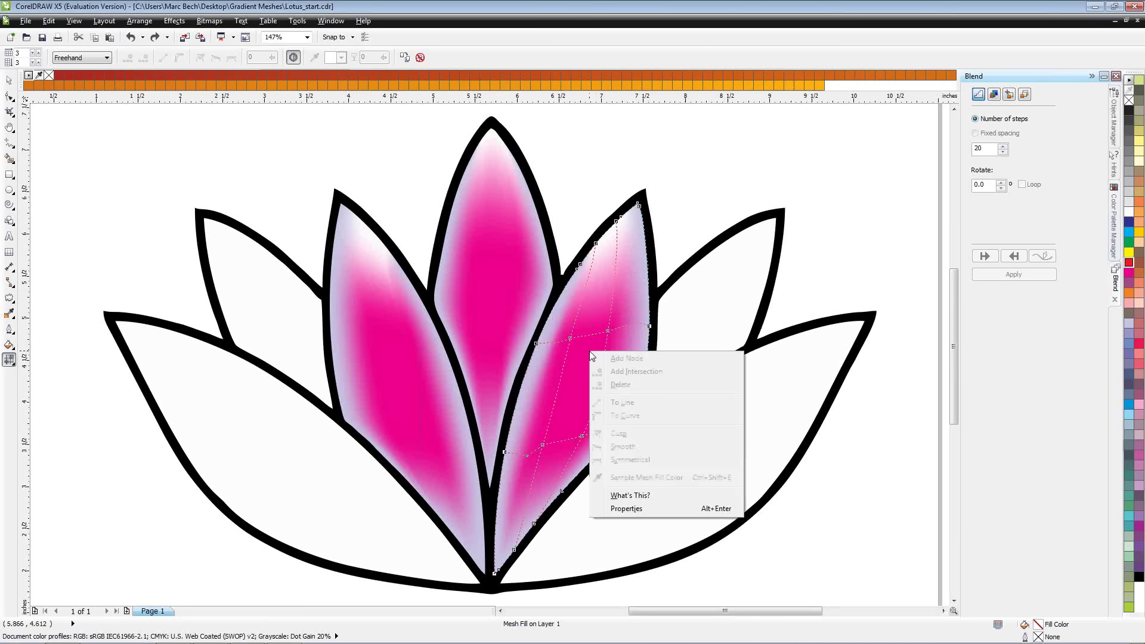
{"action": "left_click", "coordinate": [653, 335]}
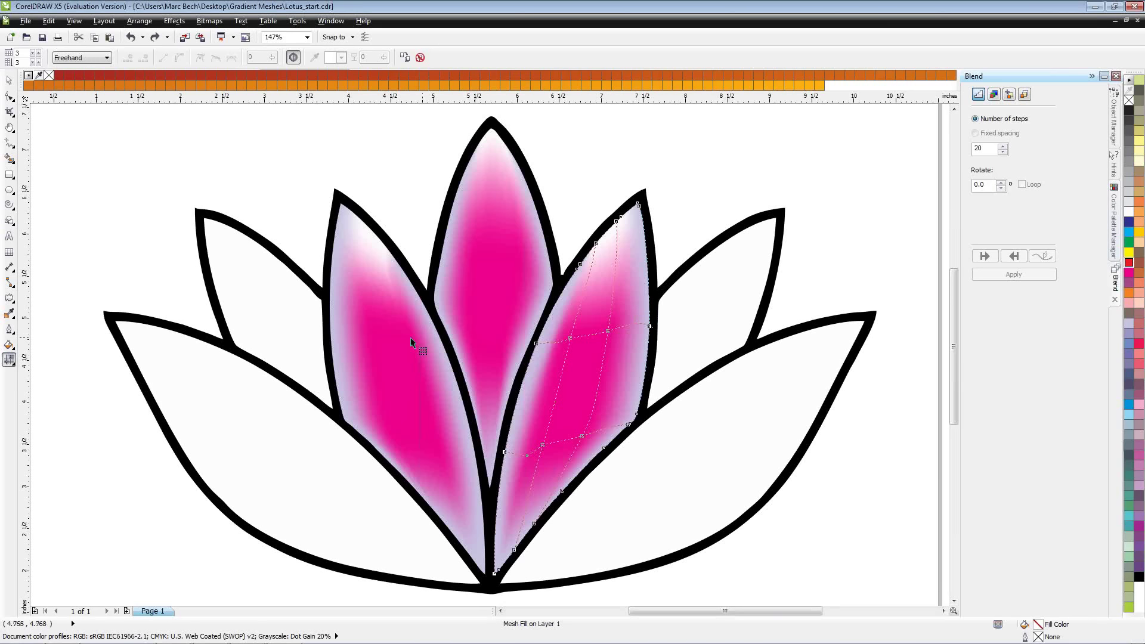
Step: Select the left inner petal's mesh fill and turn off smooth mesh colour for it
{"action": "left_click", "coordinate": [395, 335]}
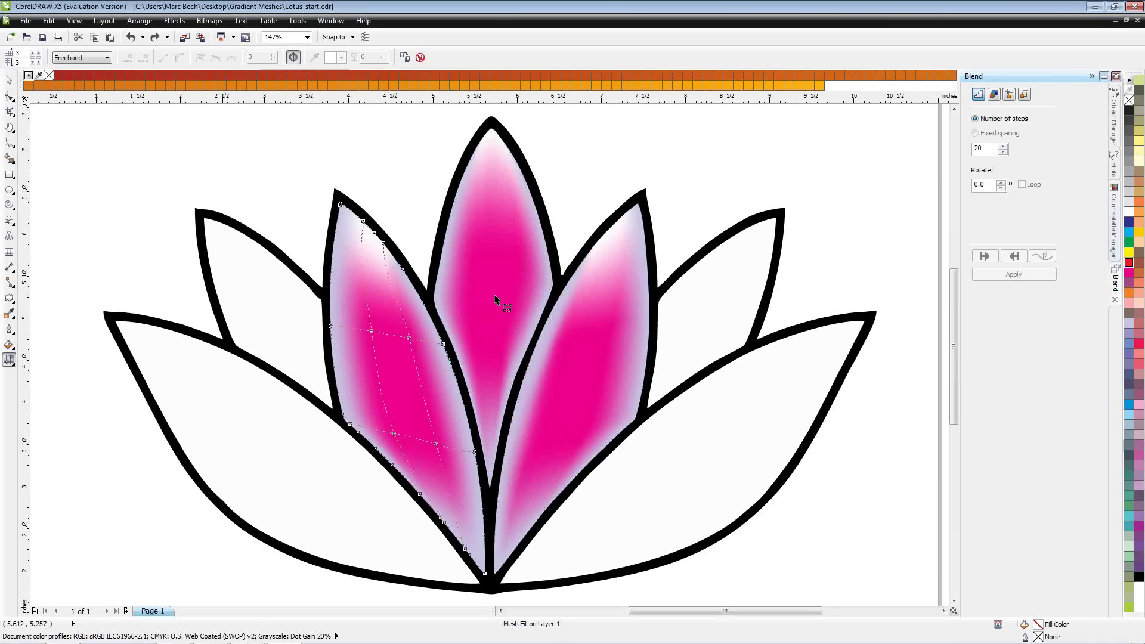
{"action": "left_click", "coordinate": [292, 57]}
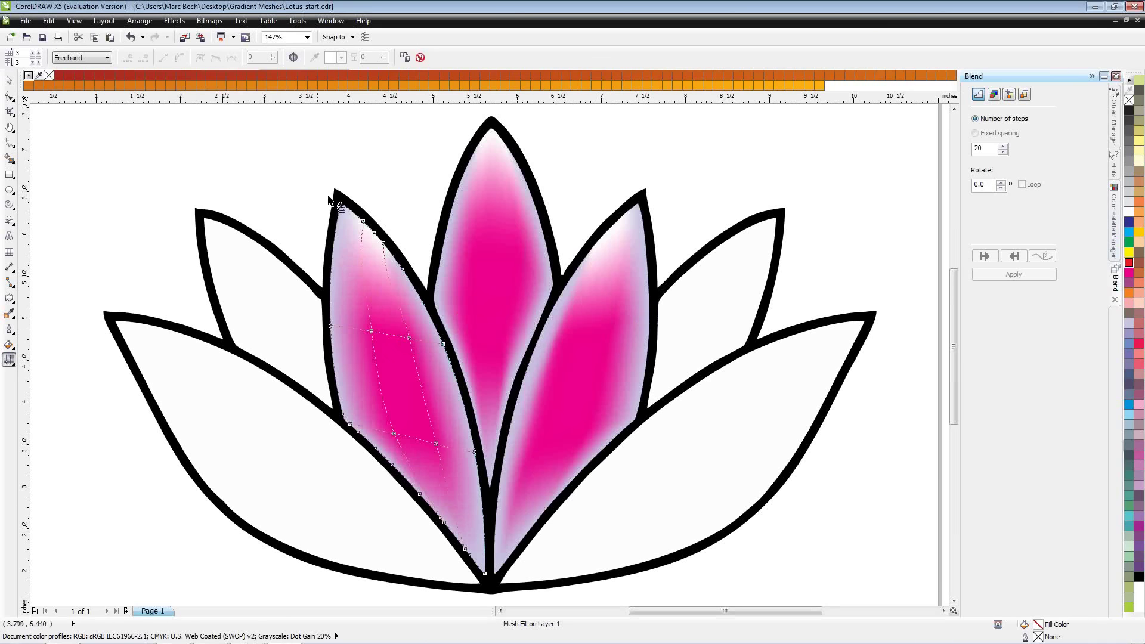
Step: Deselect the left inner petal's mesh nodes and switch to the Apple_start.cdr document
{"action": "left_click", "coordinate": [284, 182]}
{"action": "key", "text": "space"}
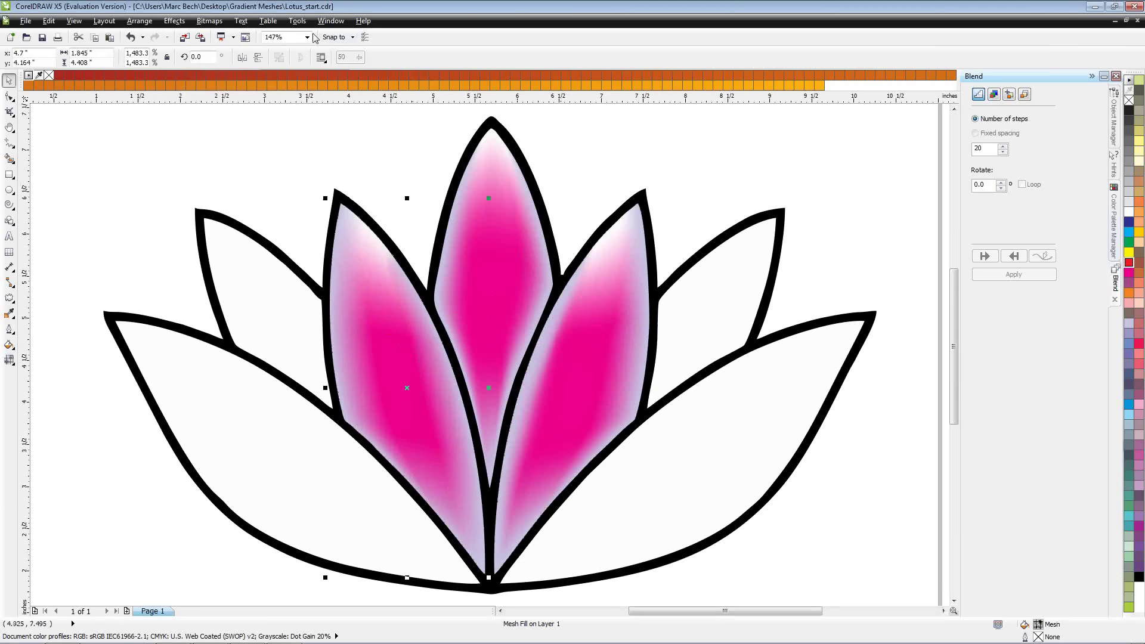
{"action": "left_click", "coordinate": [327, 22]}
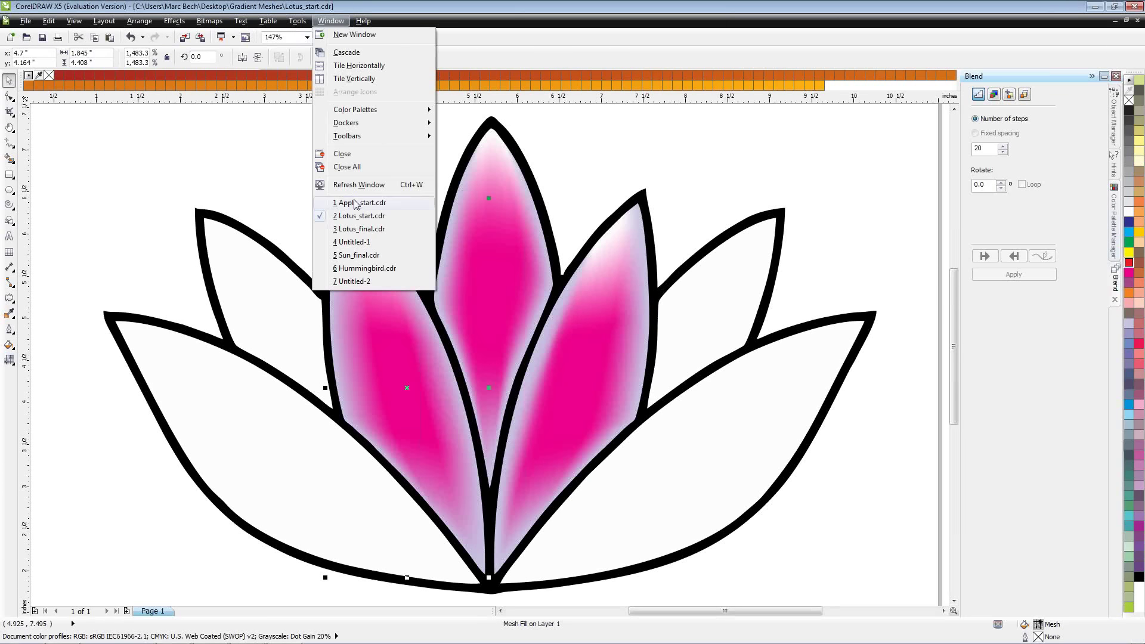
{"action": "left_click", "coordinate": [354, 201]}
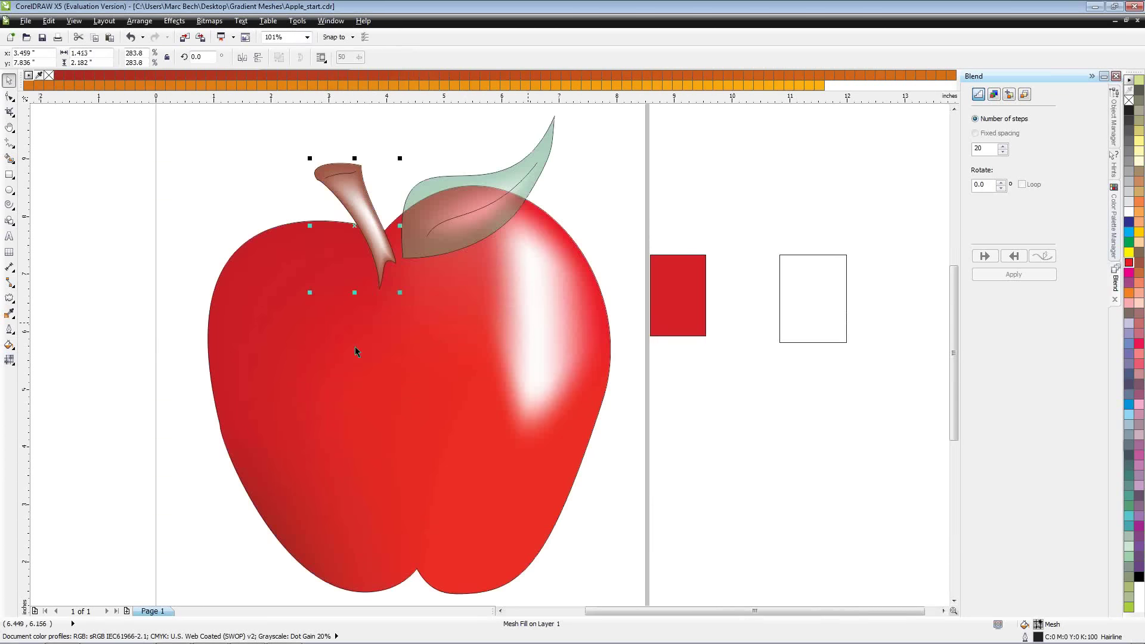
Step: Select the apple body's mesh fill and turn off smooth mesh colour for it
{"action": "key", "text": "space"}
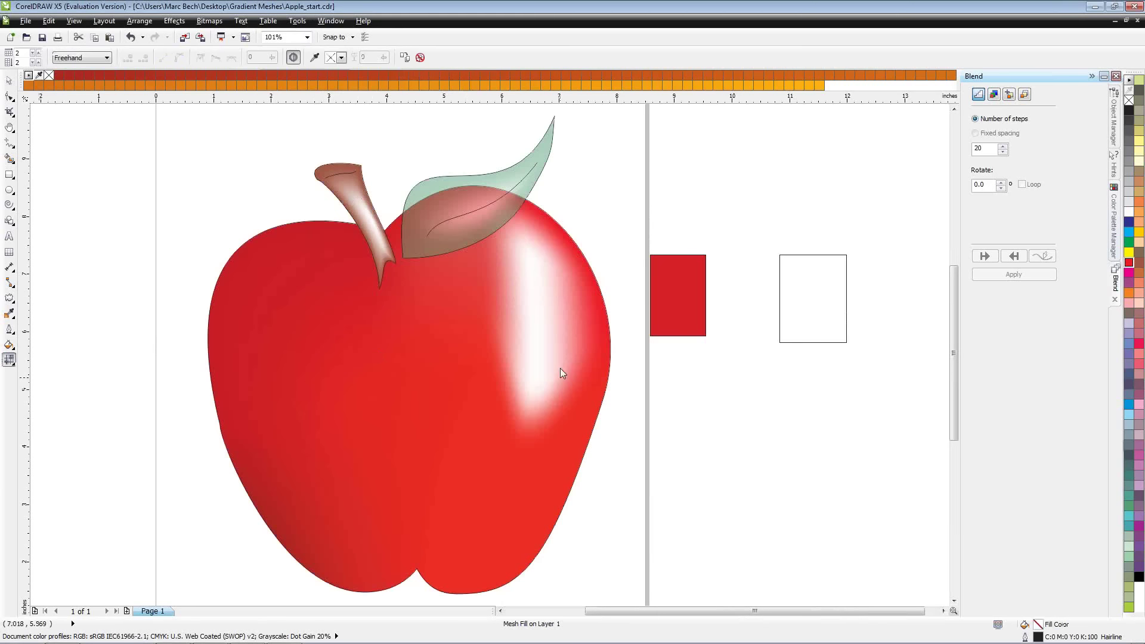
{"action": "left_click", "coordinate": [560, 367]}
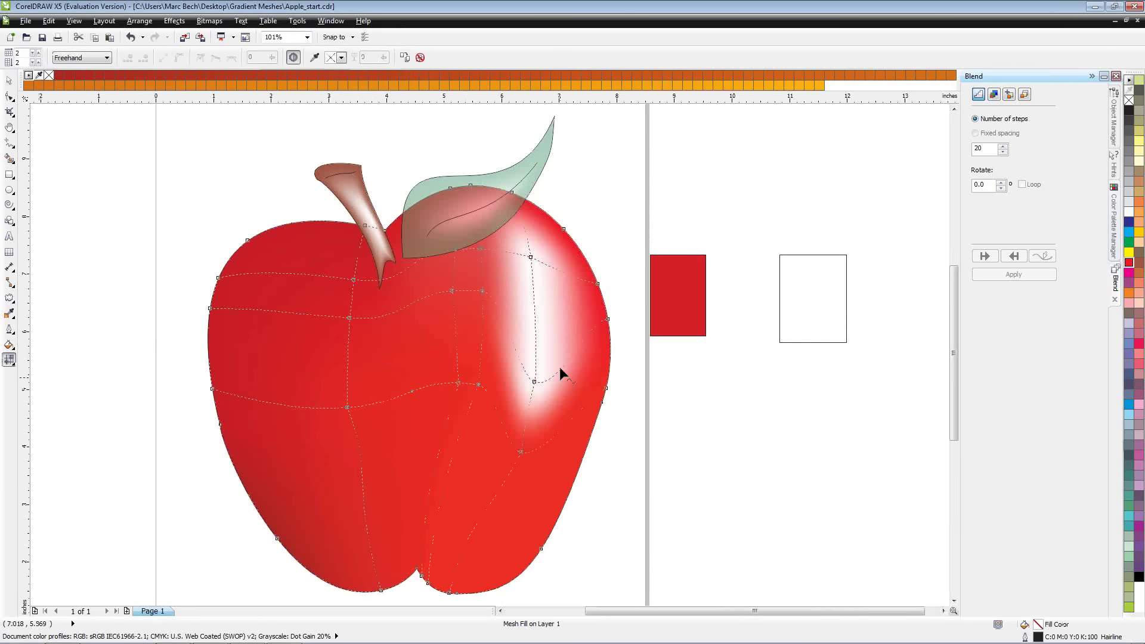
{"action": "left_click", "coordinate": [295, 59]}
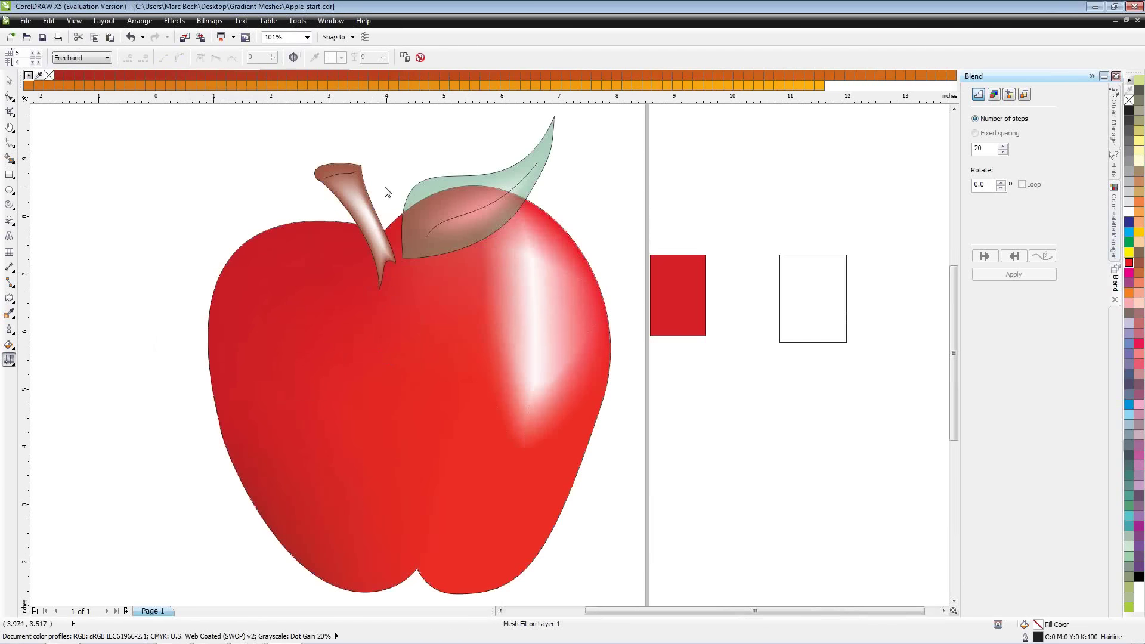
Step: Inspect the apple's white highlight without mesh smoothing, turn smooth mesh colour back on, and deselect the apple
{"action": "key", "text": "space"}
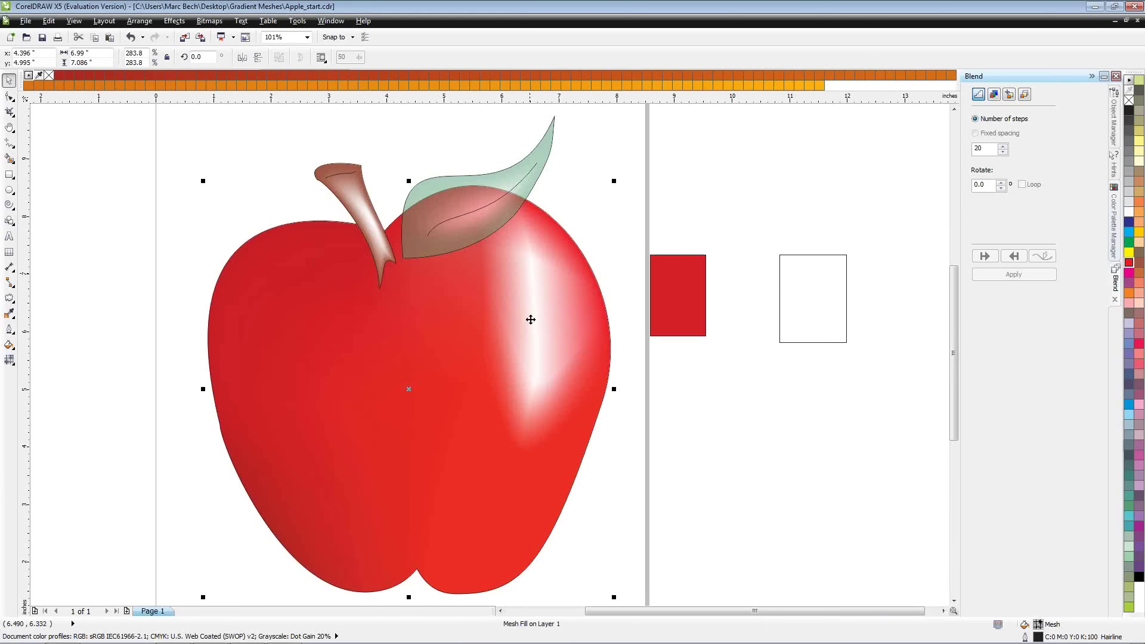
{"action": "key", "text": "m"}
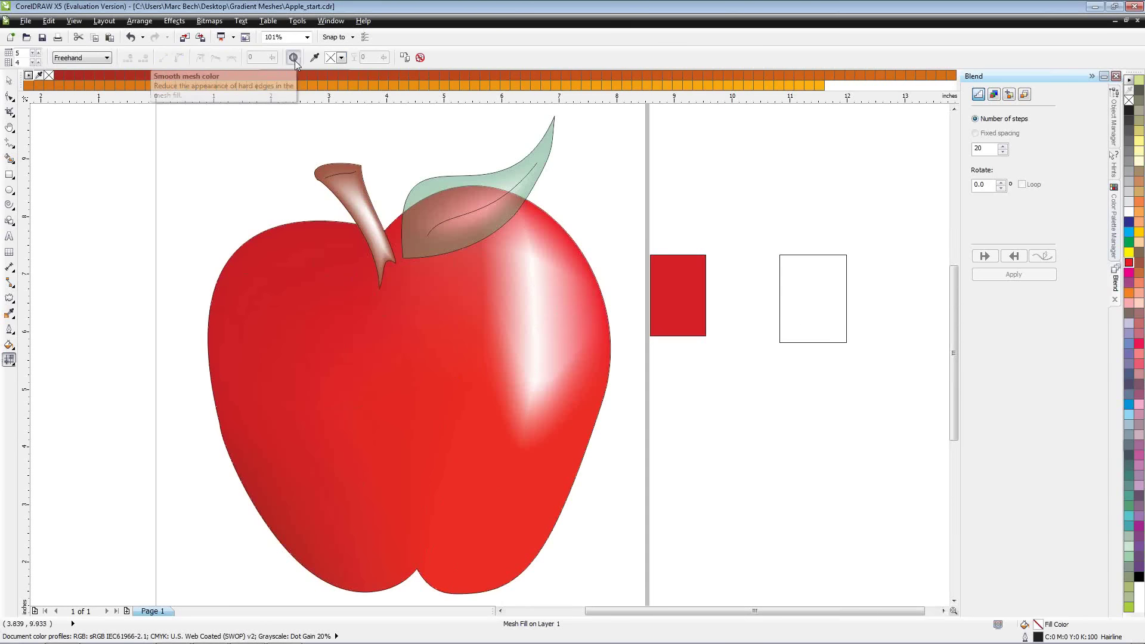
{"action": "key", "text": "space"}
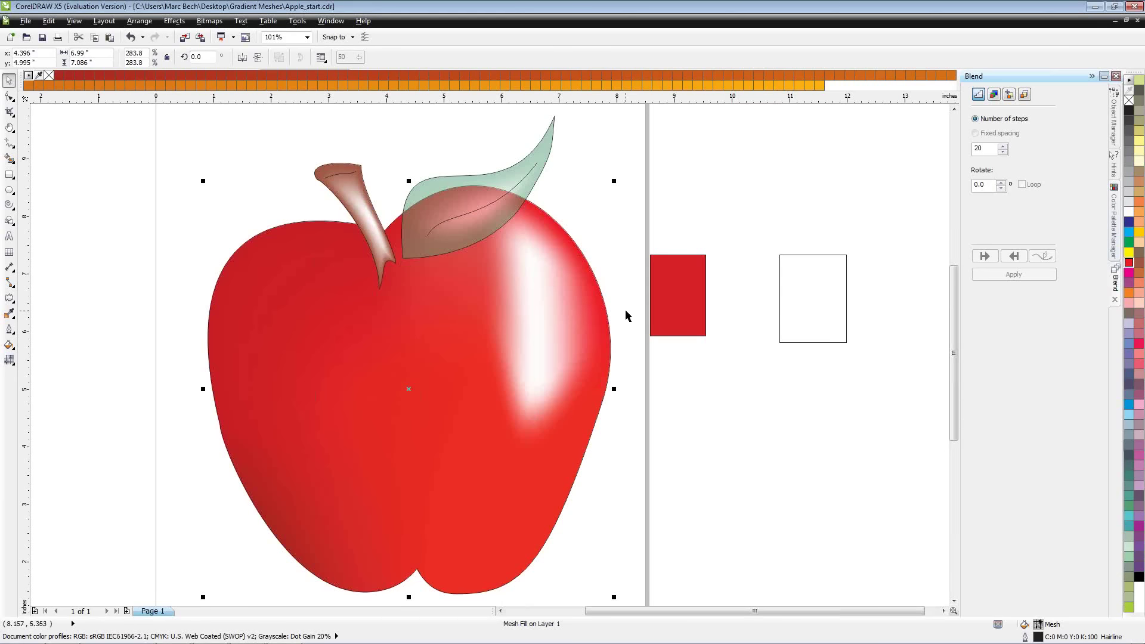
{"action": "left_click", "coordinate": [689, 397]}
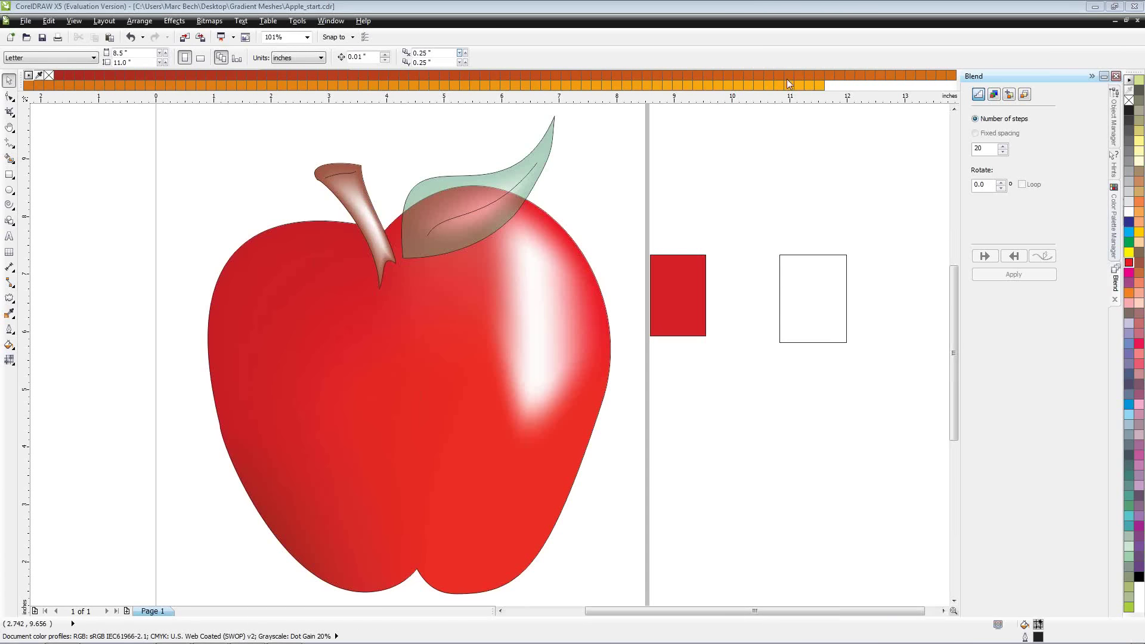
Step: Examine the list of available dockers and close it without changing any of them
{"action": "left_click", "coordinate": [336, 22]}
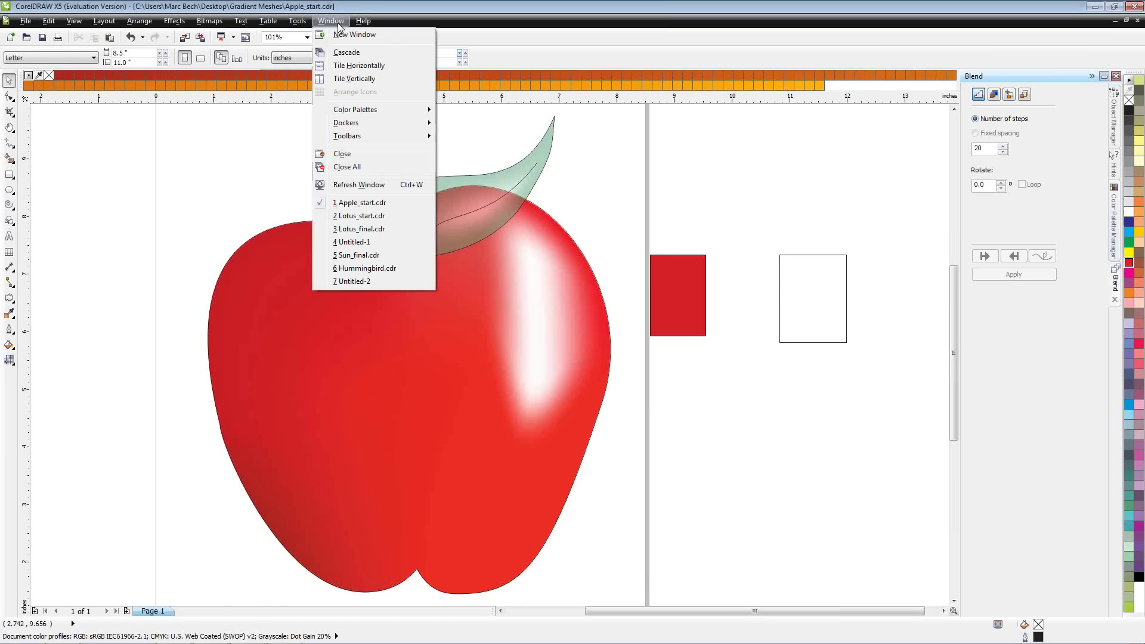
{"action": "mouse_move", "coordinate": [366, 125]}
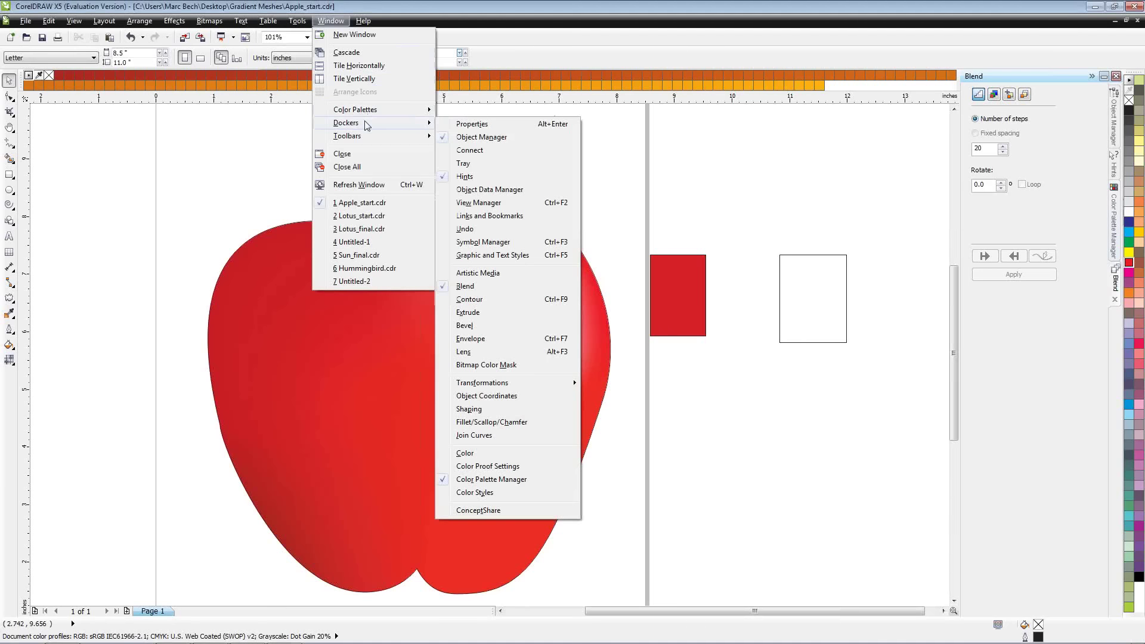
{"action": "left_click", "coordinate": [708, 165]}
{"action": "left_click", "coordinate": [343, 22]}
{"action": "left_click", "coordinate": [722, 162]}
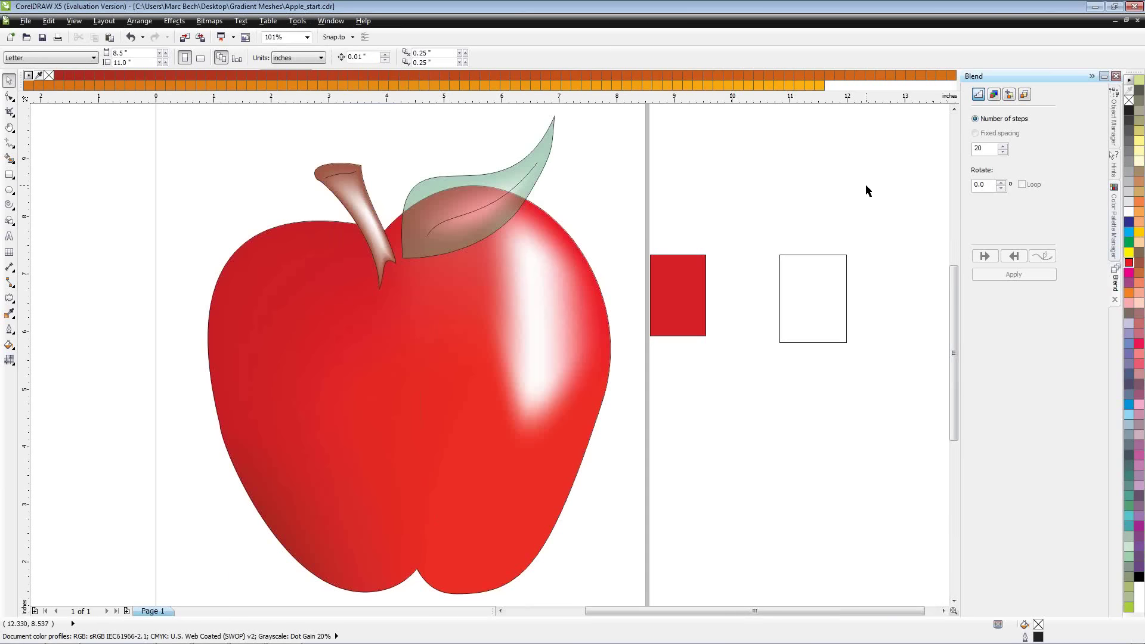
{"action": "left_click", "coordinate": [328, 24]}
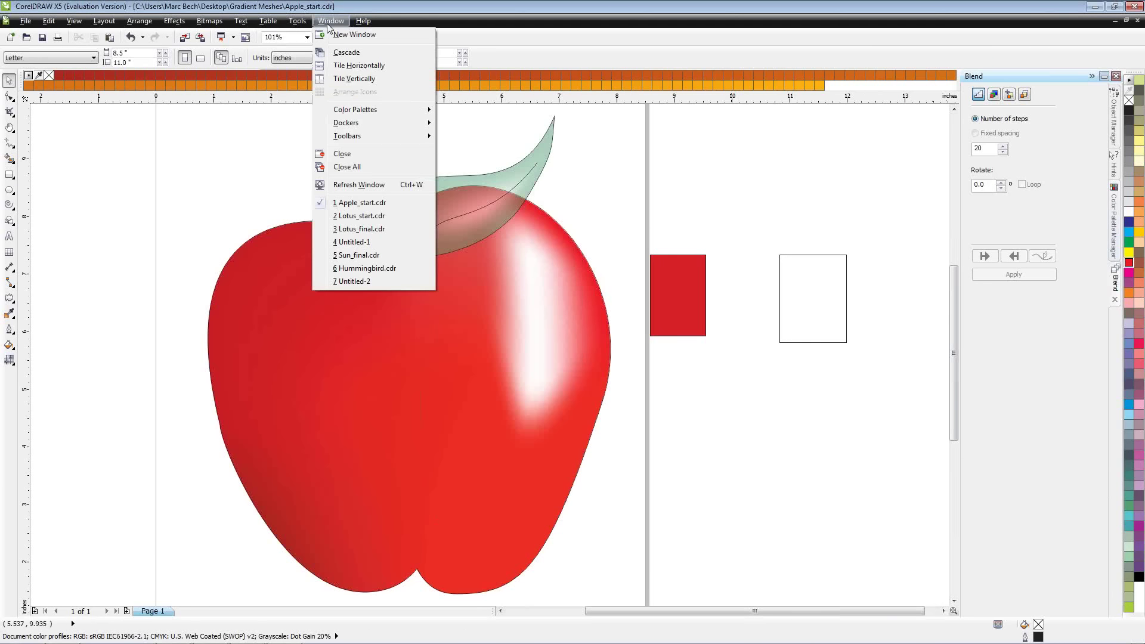
{"action": "mouse_move", "coordinate": [359, 122]}
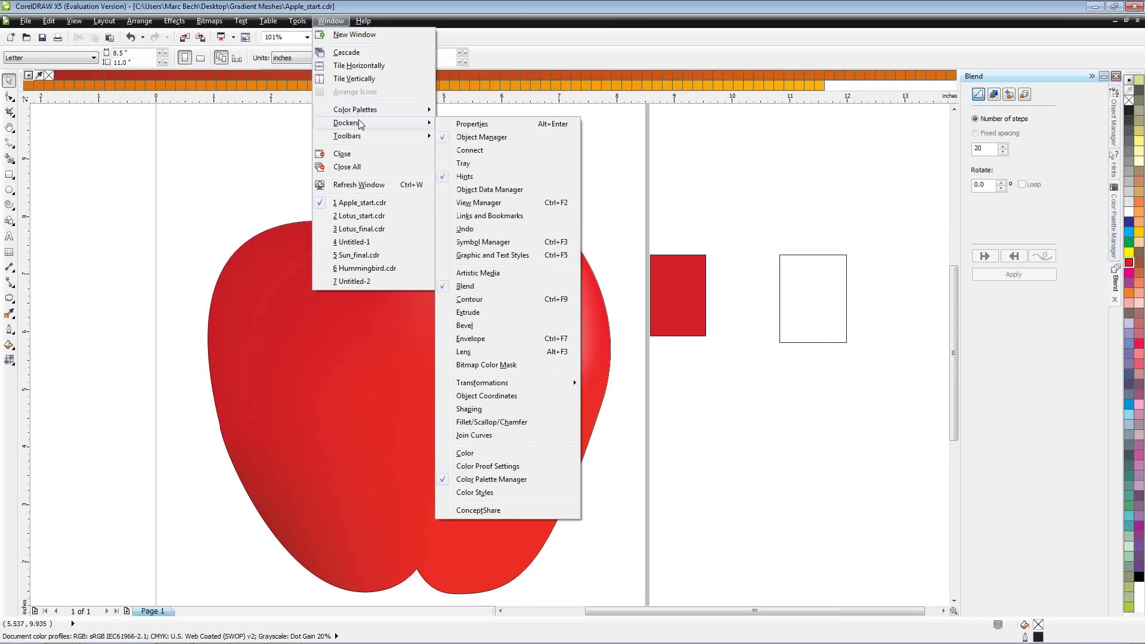
{"action": "left_click", "coordinate": [282, 128]}
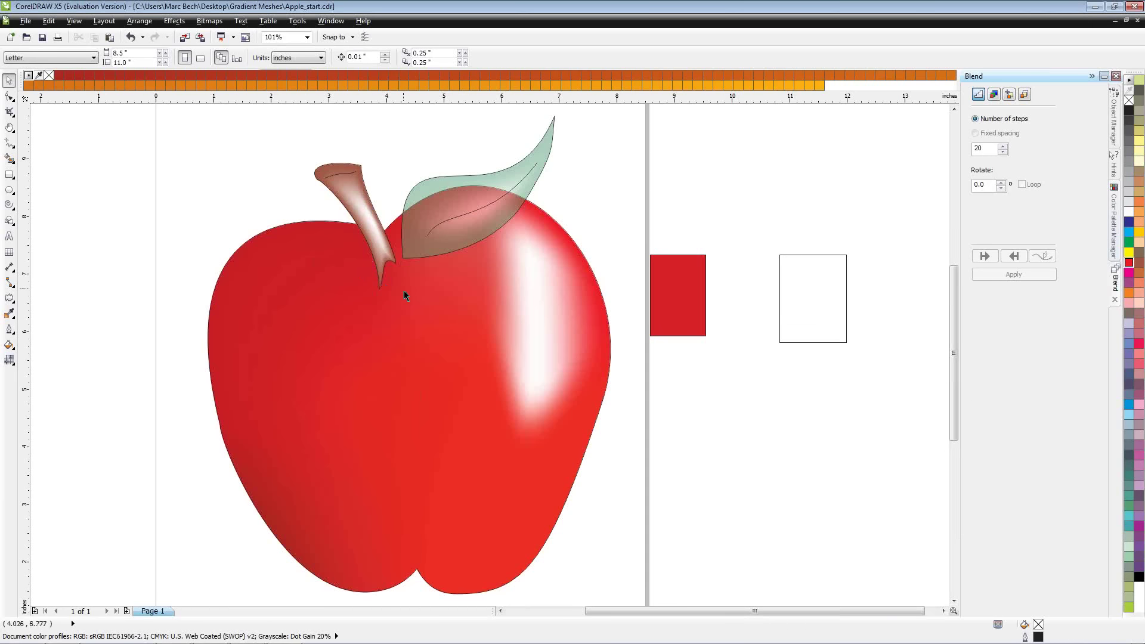
Step: In Untitled-2, move the imported apple artwork to about X 5.28, Y 4.26 inches, and return to Apple_start.cdr
{"action": "left_click", "coordinate": [331, 21]}
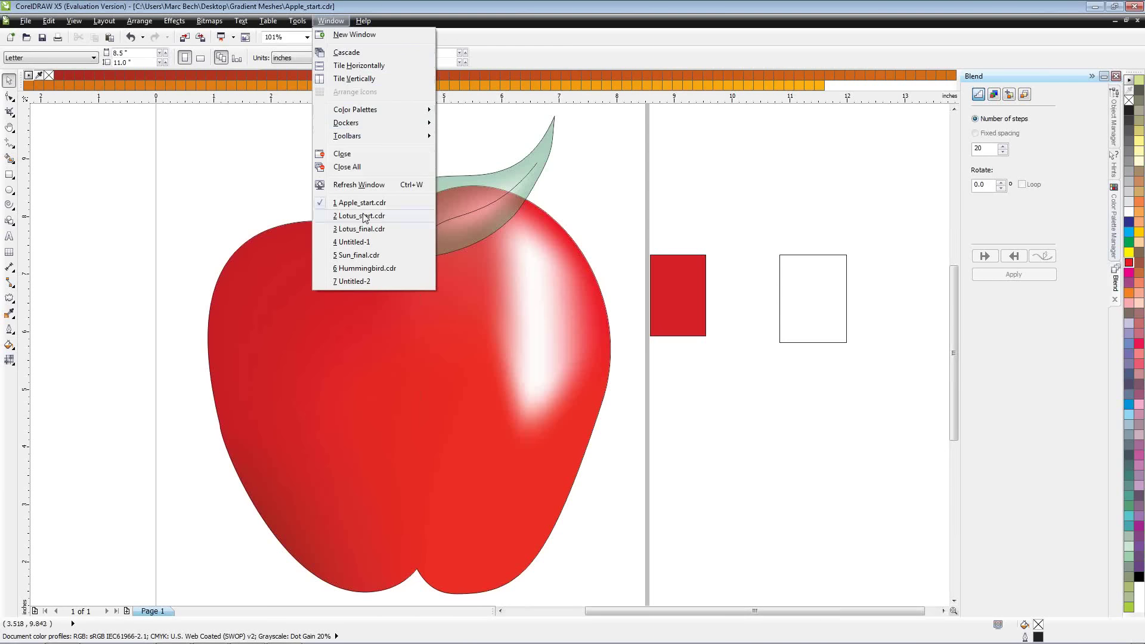
{"action": "left_click", "coordinate": [371, 280]}
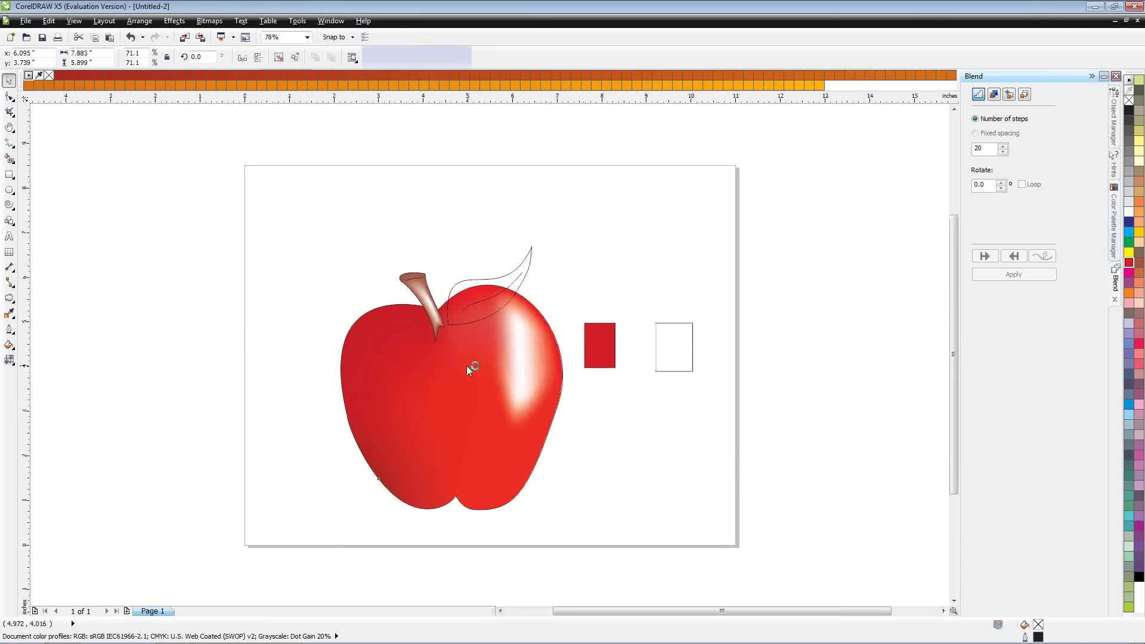
{"action": "left_click", "coordinate": [466, 366]}
{"action": "left_click", "coordinate": [9, 362]}
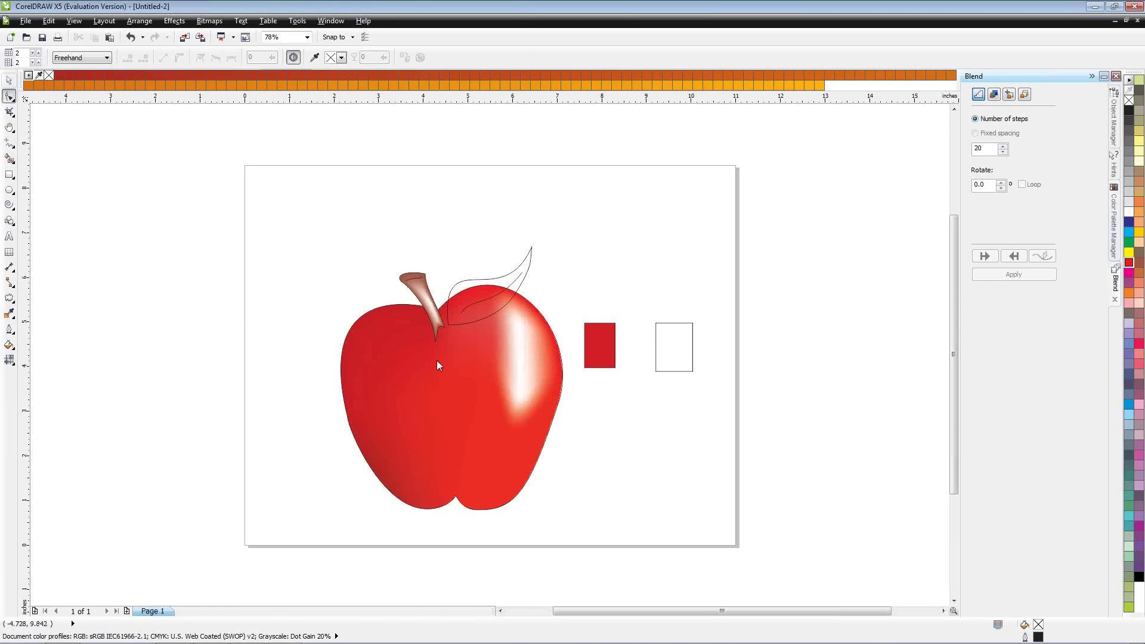
{"action": "key", "text": "space"}
{"action": "left_click_drag", "start_coordinate": [437, 360], "coordinate": [430, 307]}
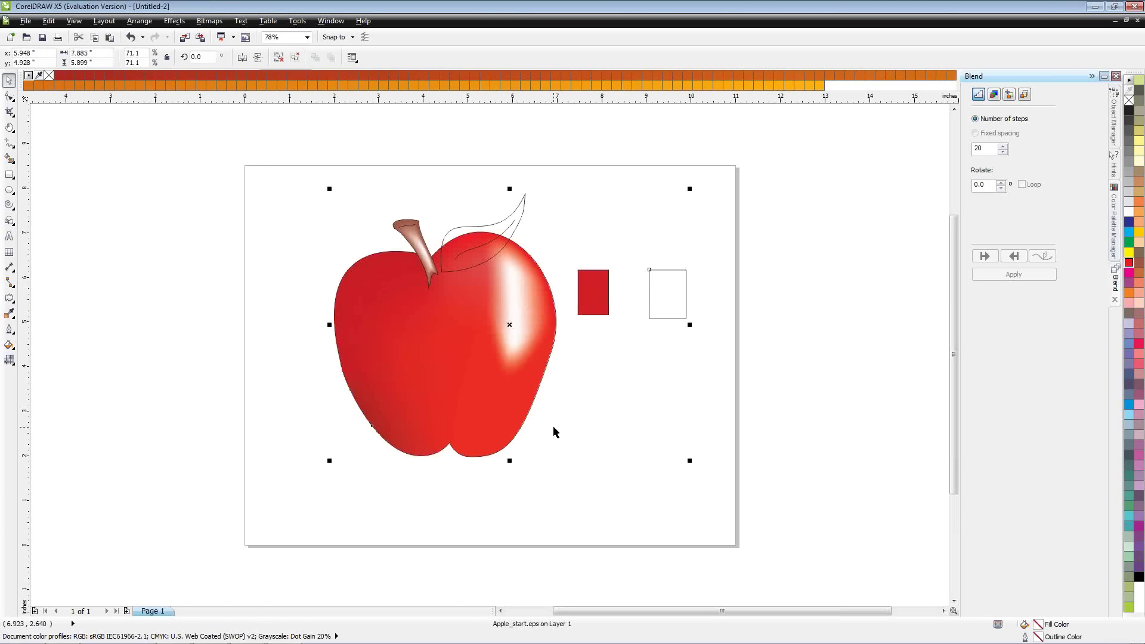
{"action": "left_click_drag", "start_coordinate": [494, 365], "coordinate": [464, 395]}
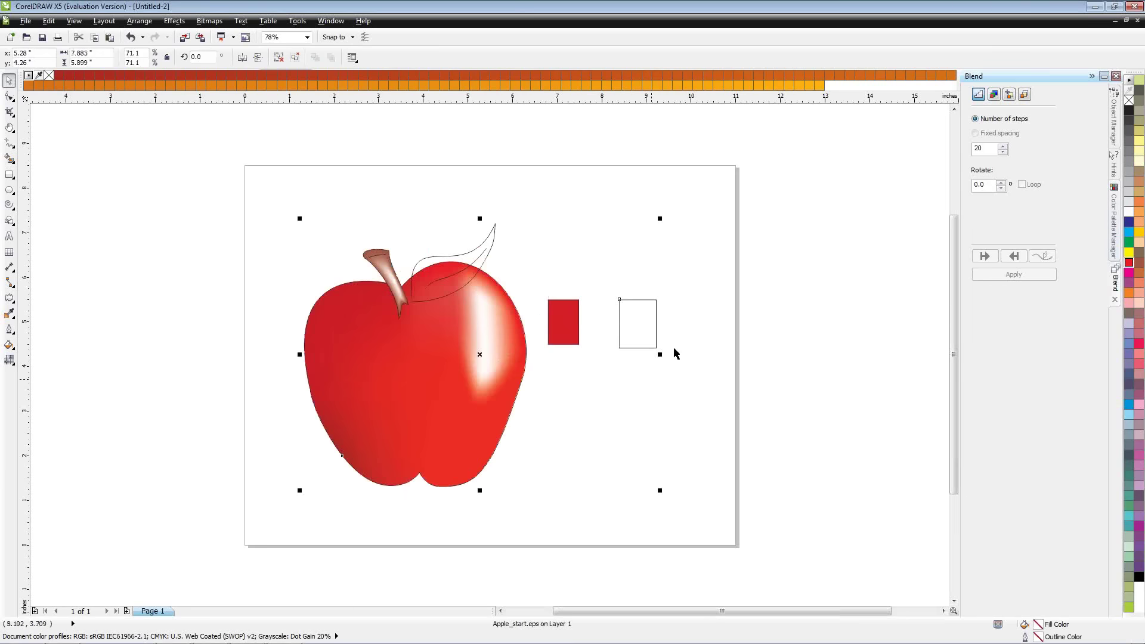
{"action": "left_click", "coordinate": [330, 21]}
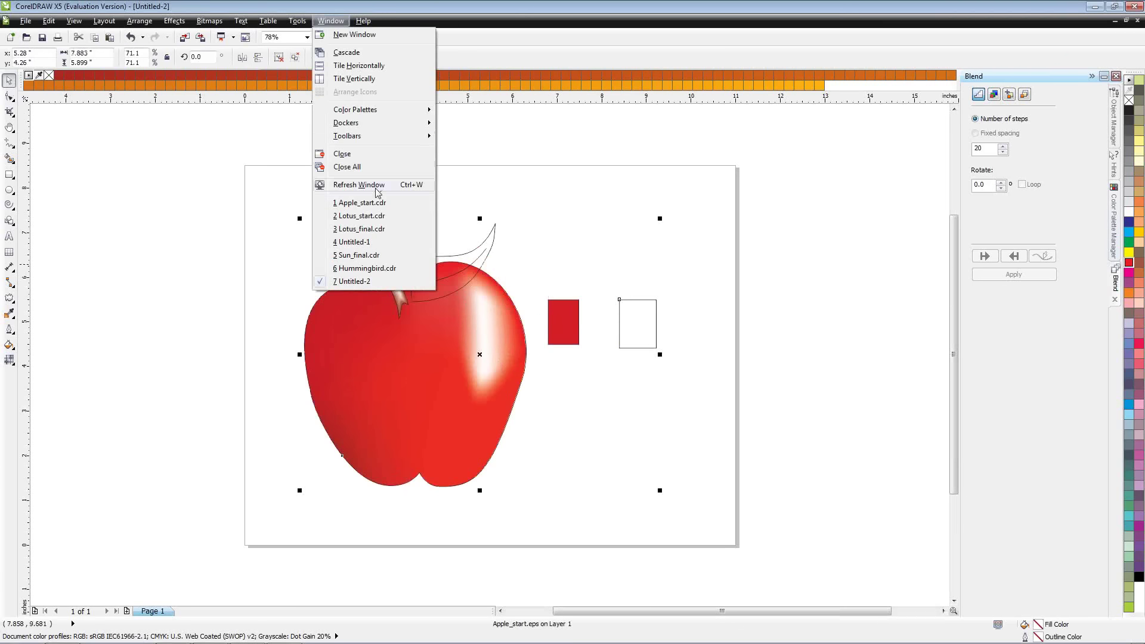
{"action": "left_click", "coordinate": [375, 204]}
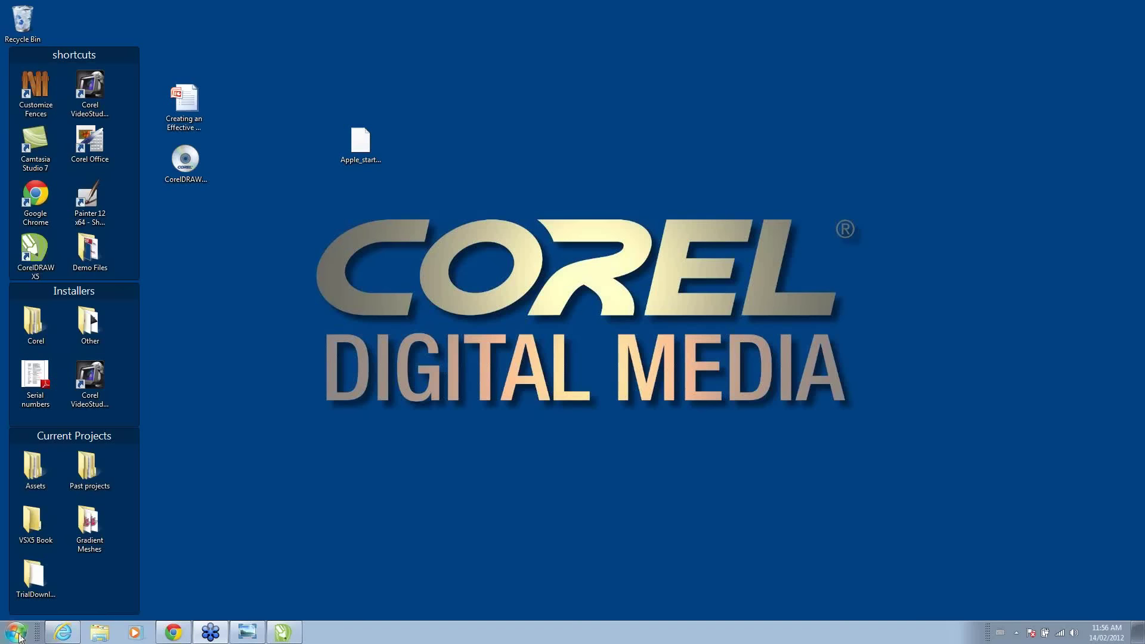
Step: Look at the saved palette files in the My Palettes folder of the Documents library, and return to CorelDRAW
{"action": "key", "text": "super"}
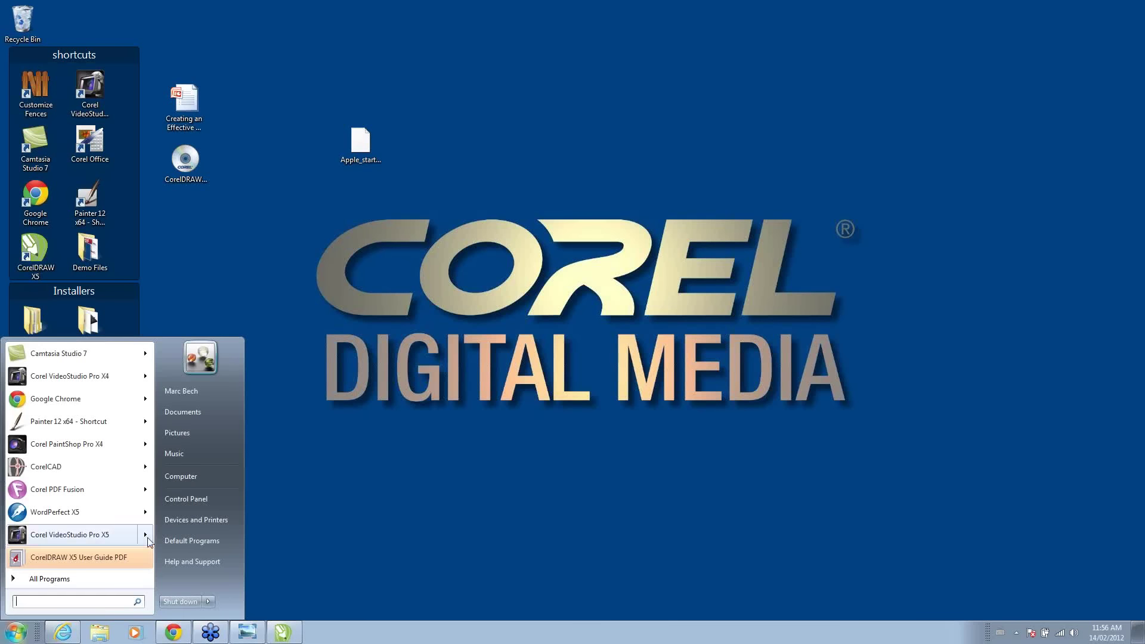
{"action": "left_click", "coordinate": [210, 415]}
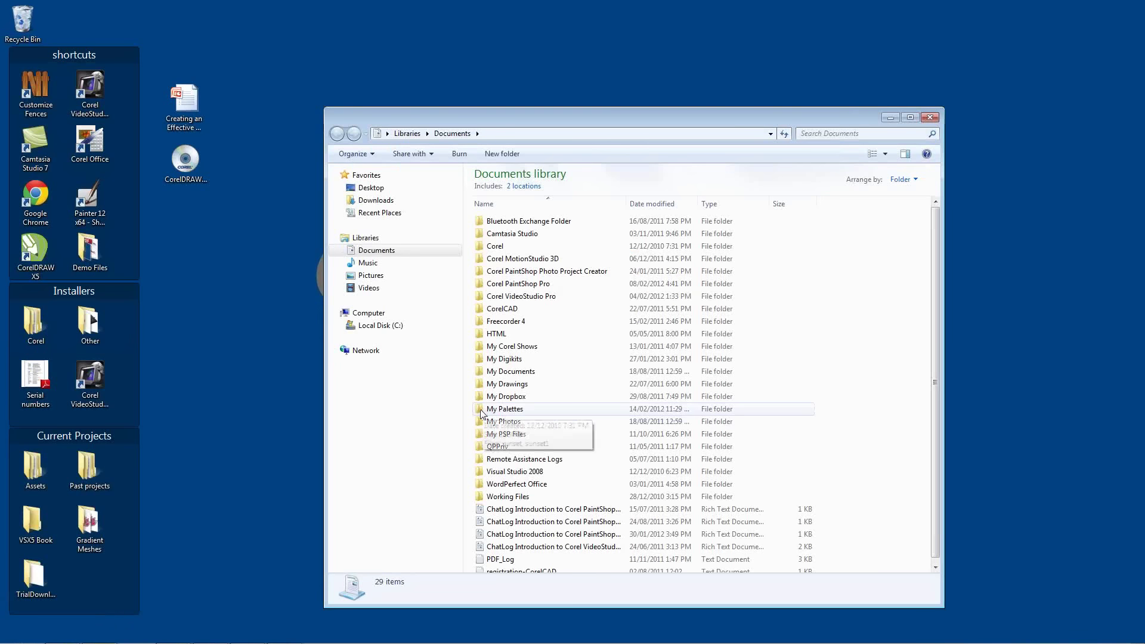
{"action": "left_click", "coordinate": [479, 412]}
{"action": "double_click", "coordinate": [480, 411]}
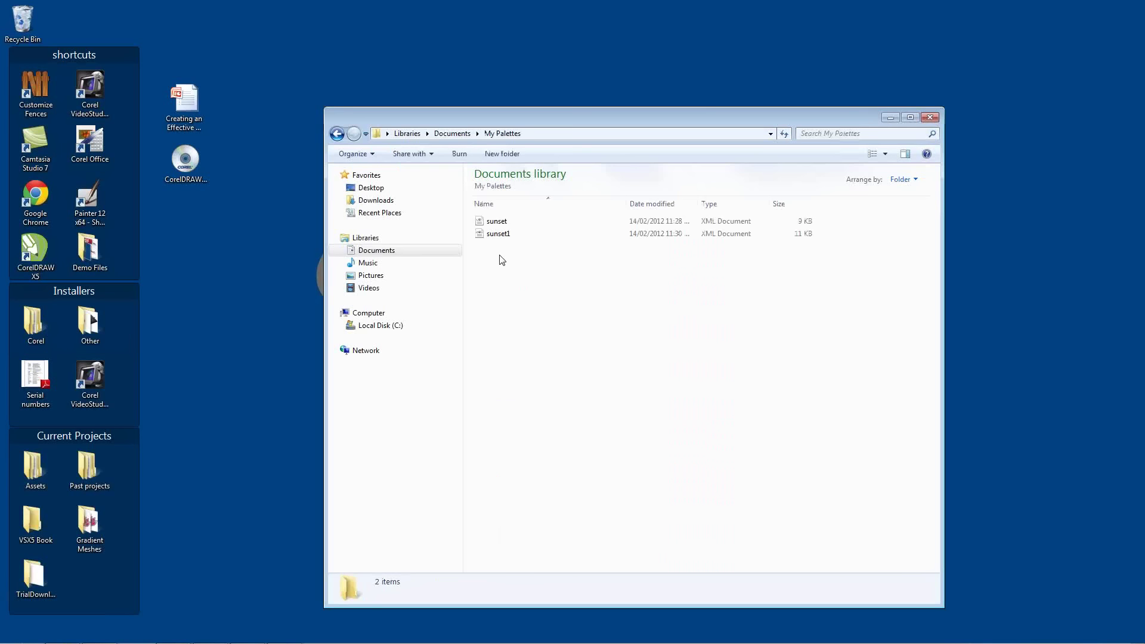
{"action": "left_click", "coordinate": [928, 117]}
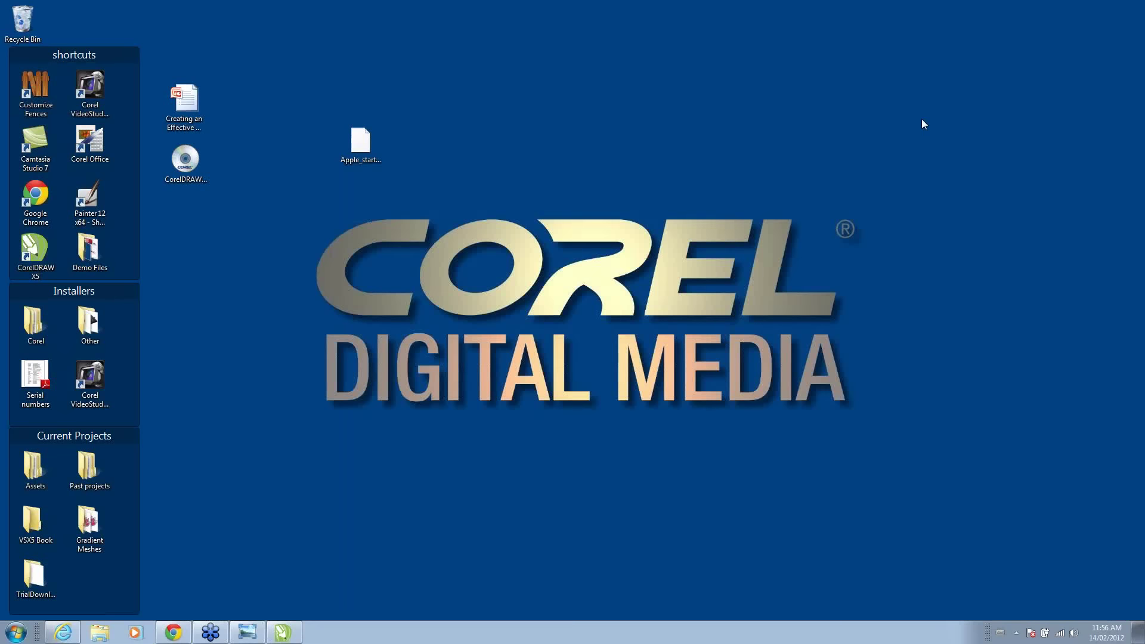
{"action": "left_click", "coordinate": [283, 632]}
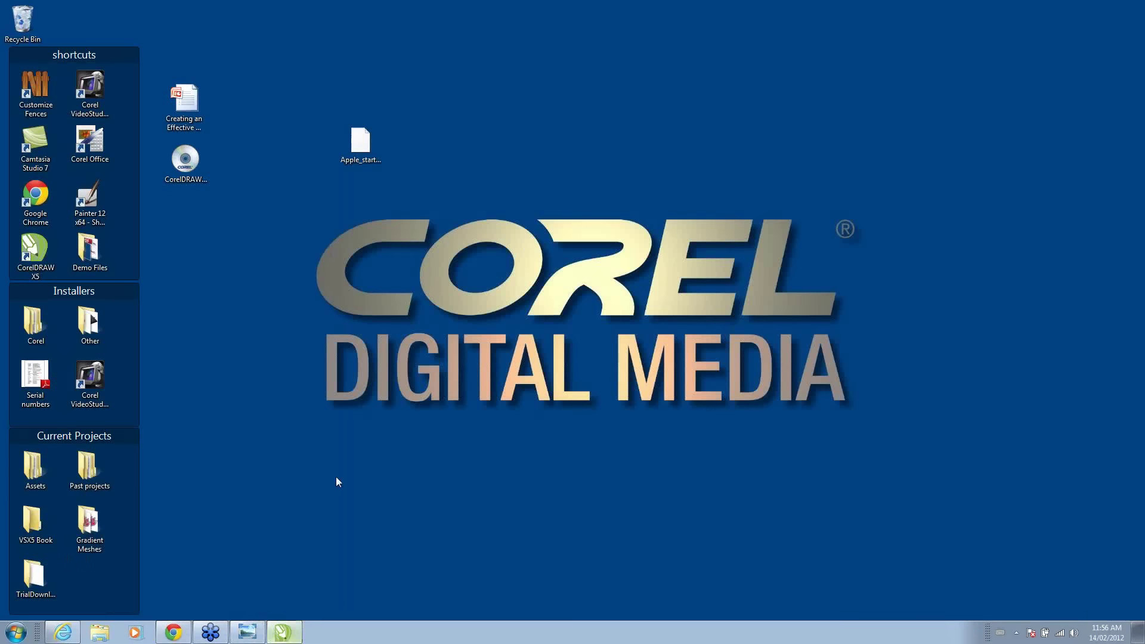